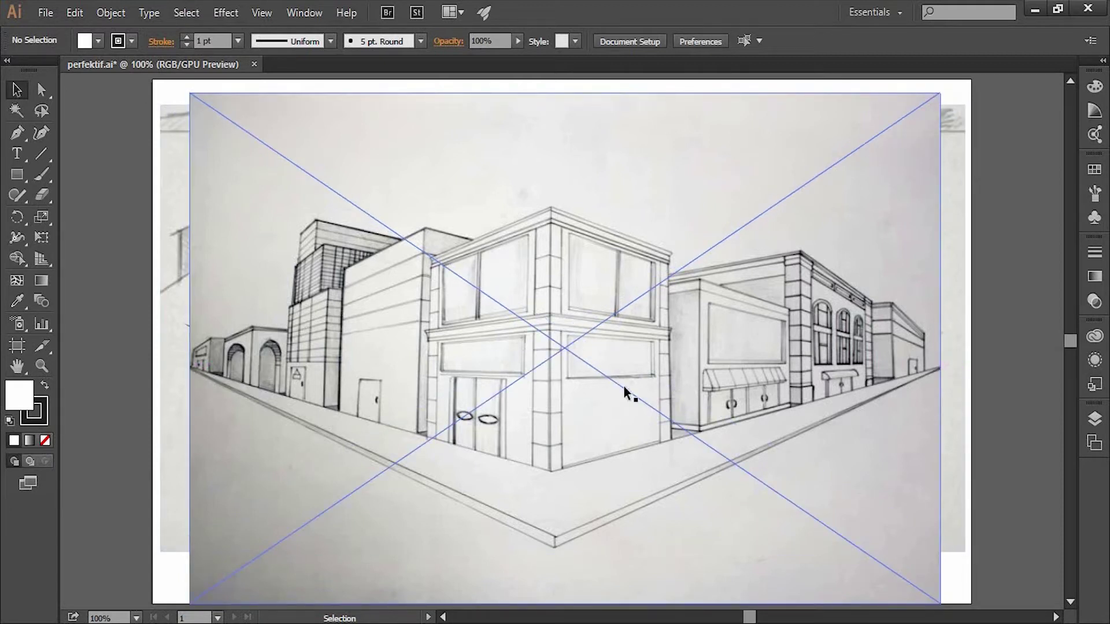
Step: Revert the building sketch's scaling and bring the road sketch image to the front
click(716, 376)
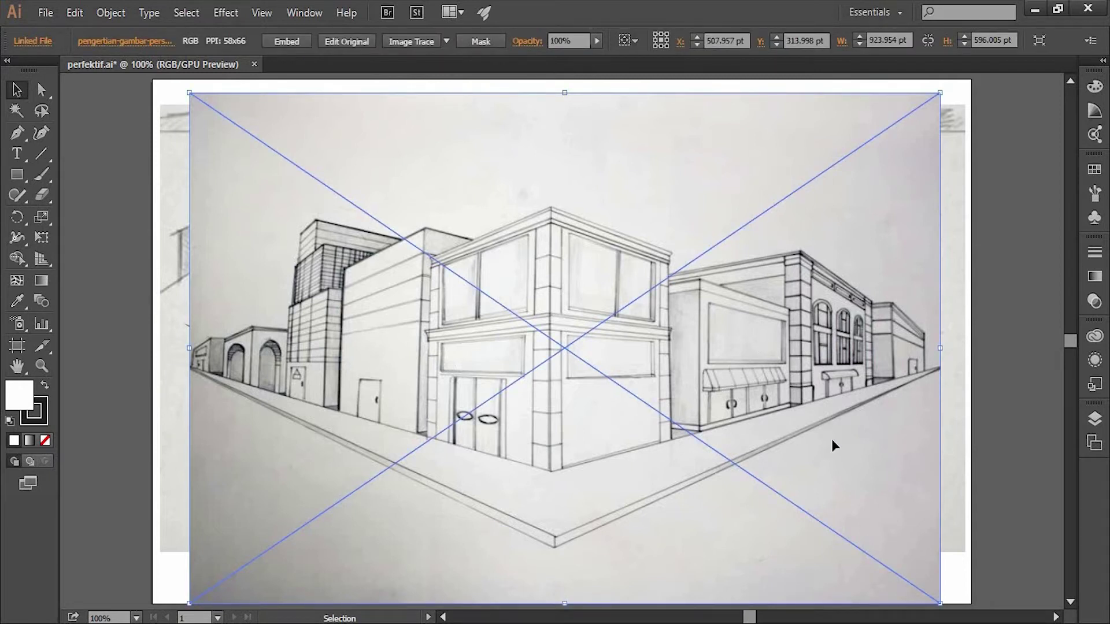
right_click(801, 407)
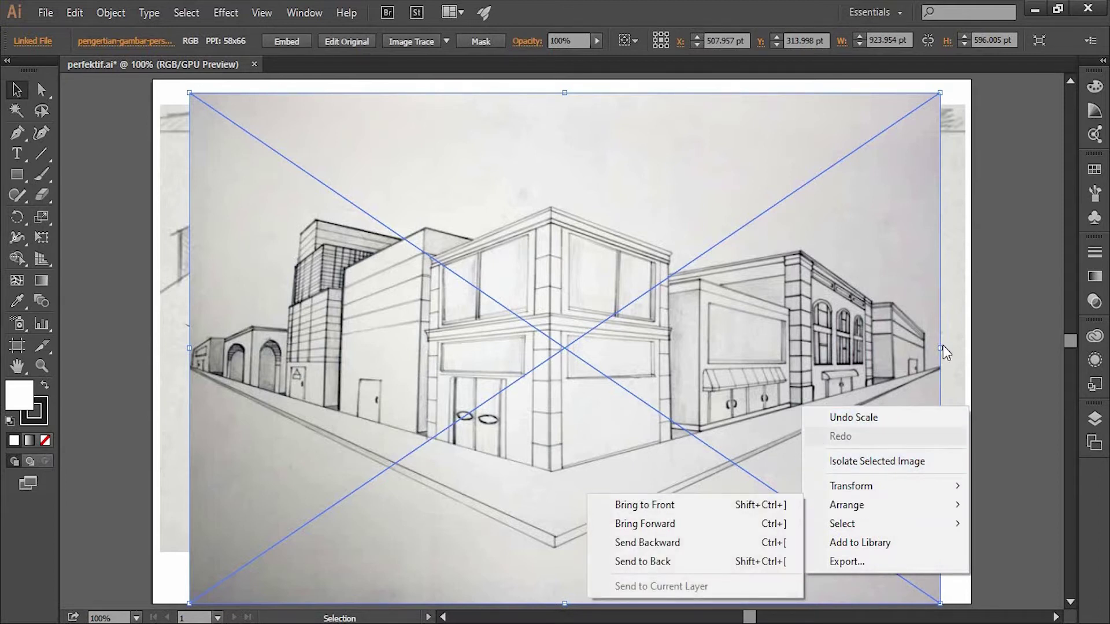
click(942, 417)
right_click(955, 333)
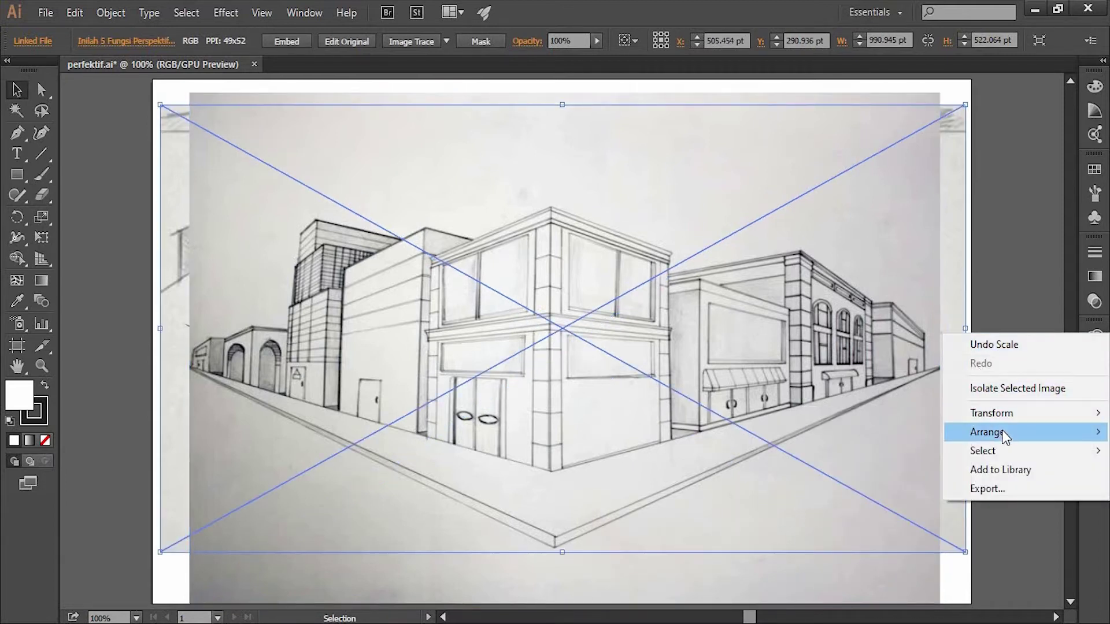
mouse_move(987, 432)
click(743, 432)
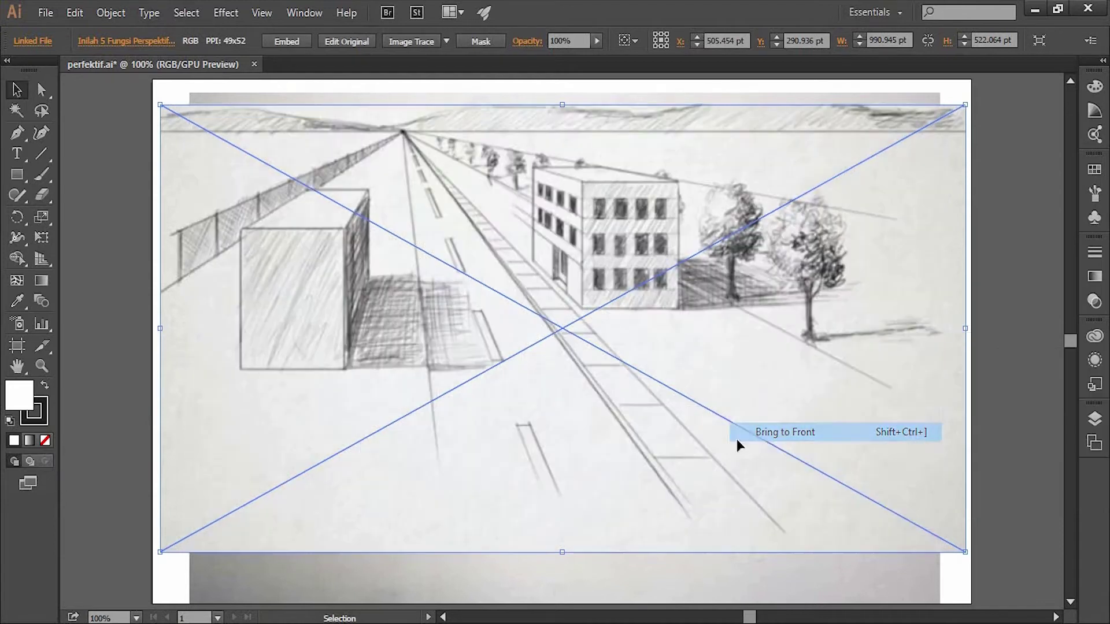
click(157, 241)
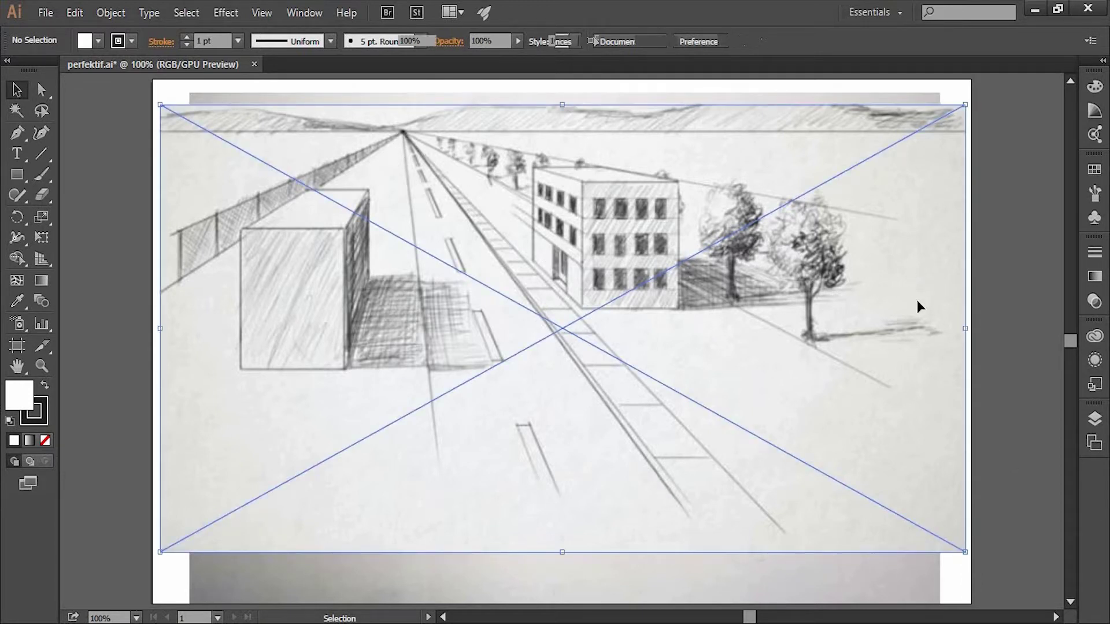
Step: Delete the road sketch image and the building sketch image beneath it
click(922, 317)
key(Delete)
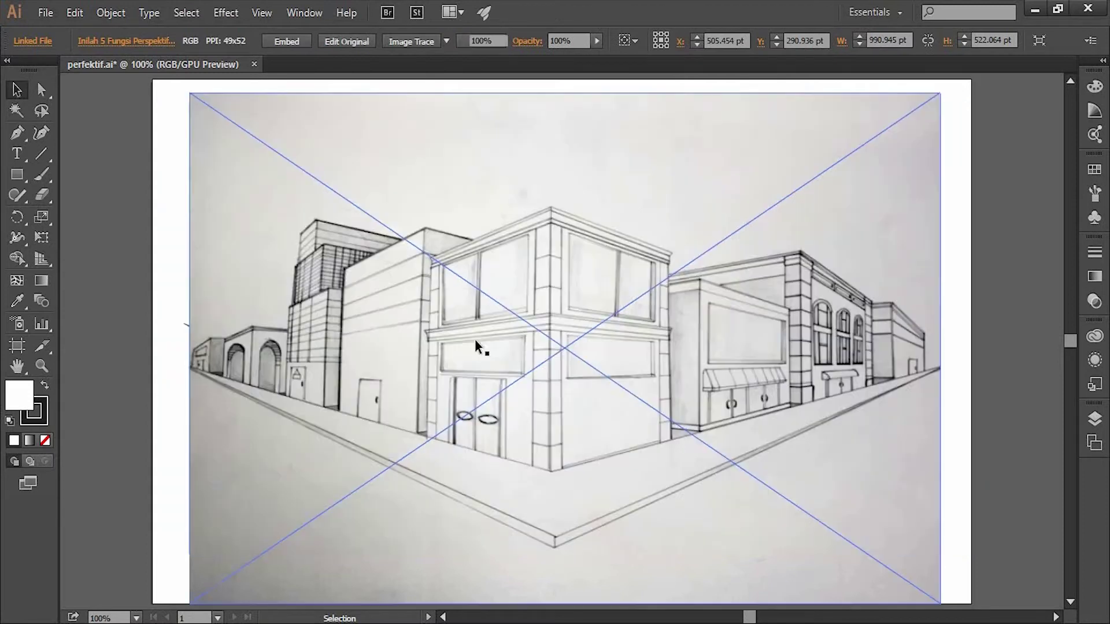
click(602, 208)
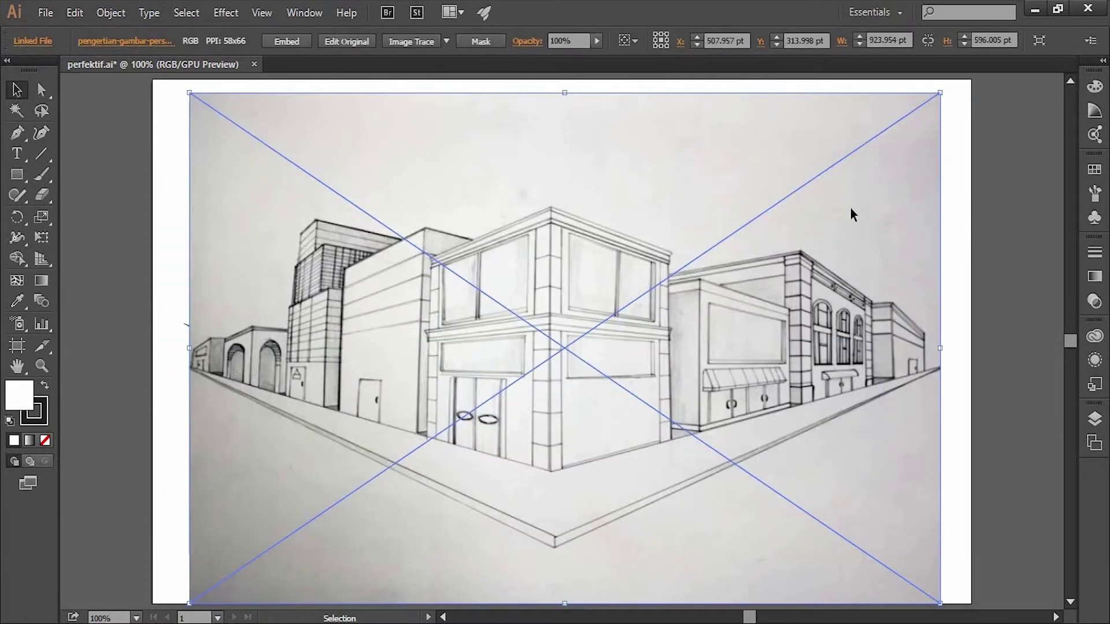
key(Delete)
Step: Nudge the coloured building group down-left, enlarge it slightly from its corner, and deselect
drag(490, 219, 483, 233)
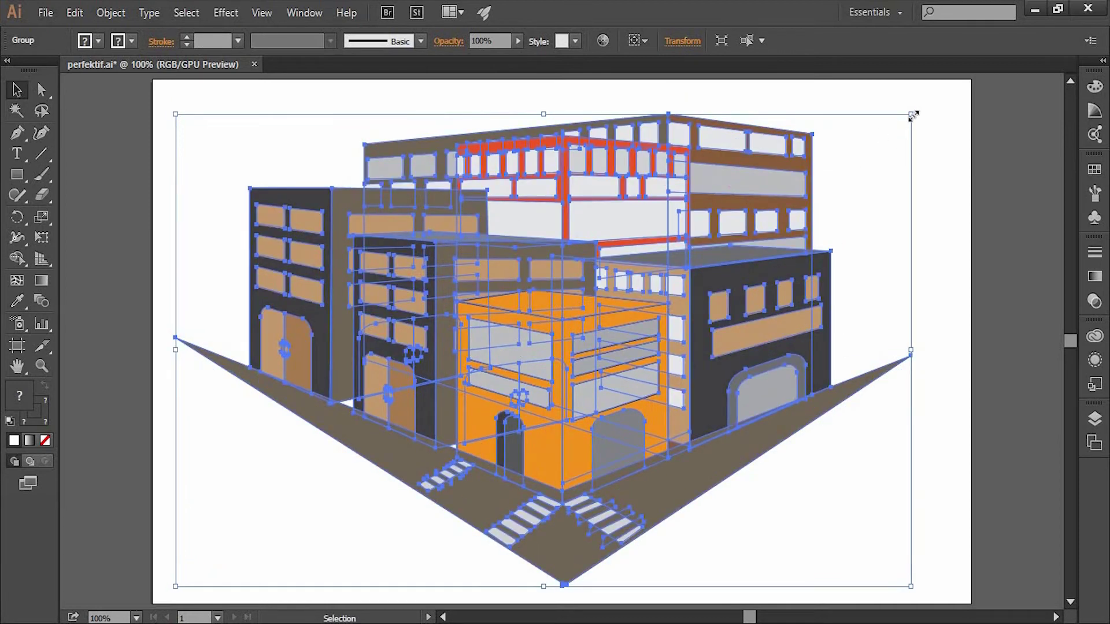
drag(912, 116, 921, 107)
key(ctrl+shift+a)
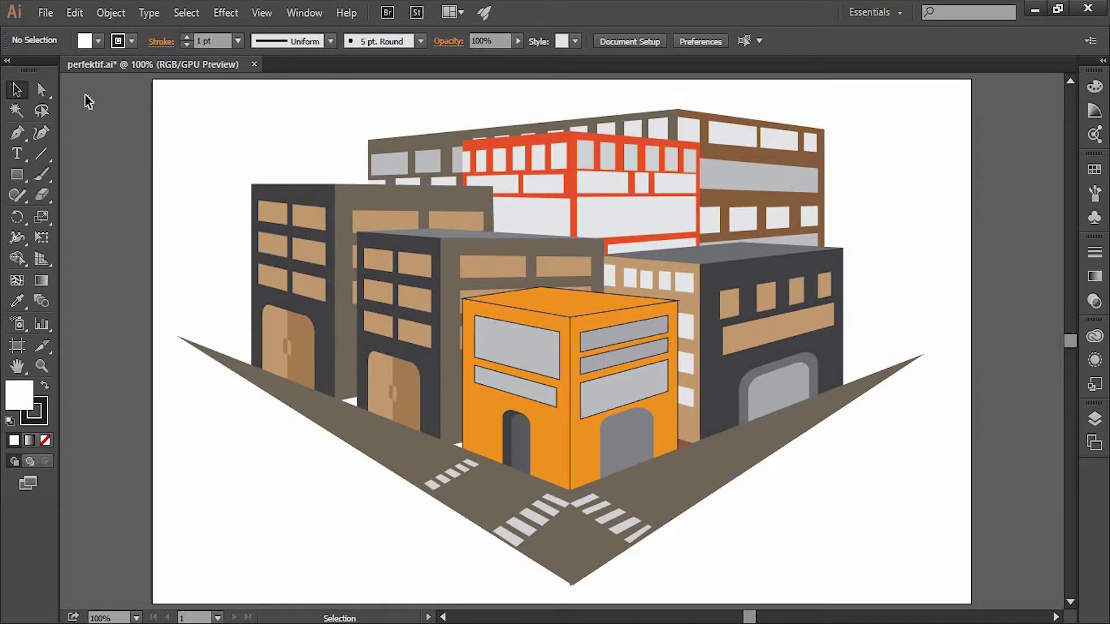
click(41, 13)
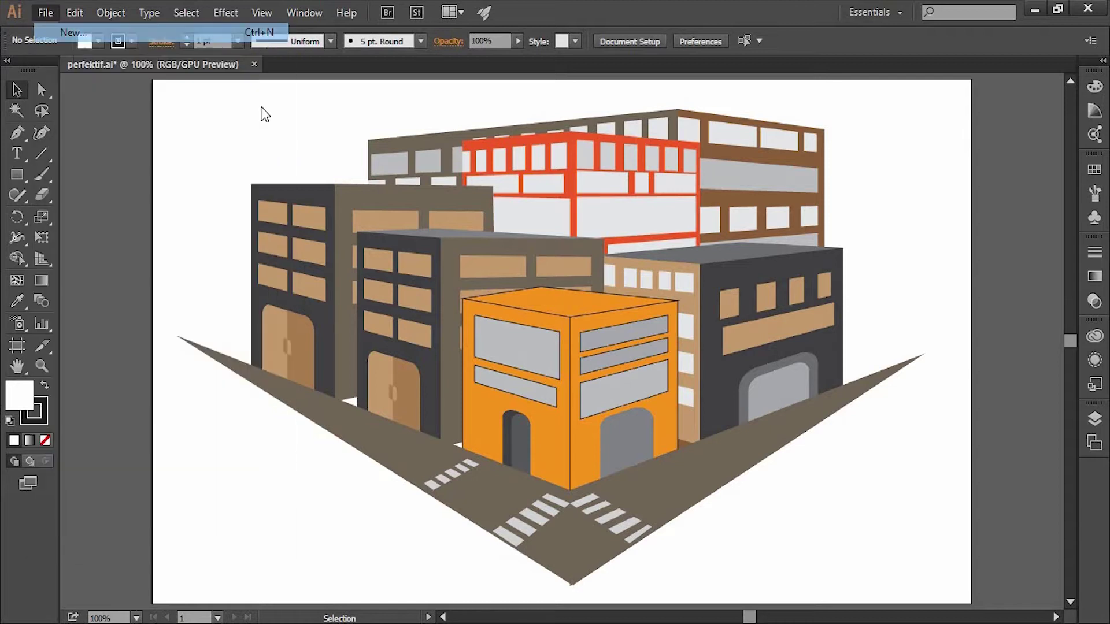
Step: Create a Legal-size, 1008 × 612 pt landscape RGB document
click(519, 283)
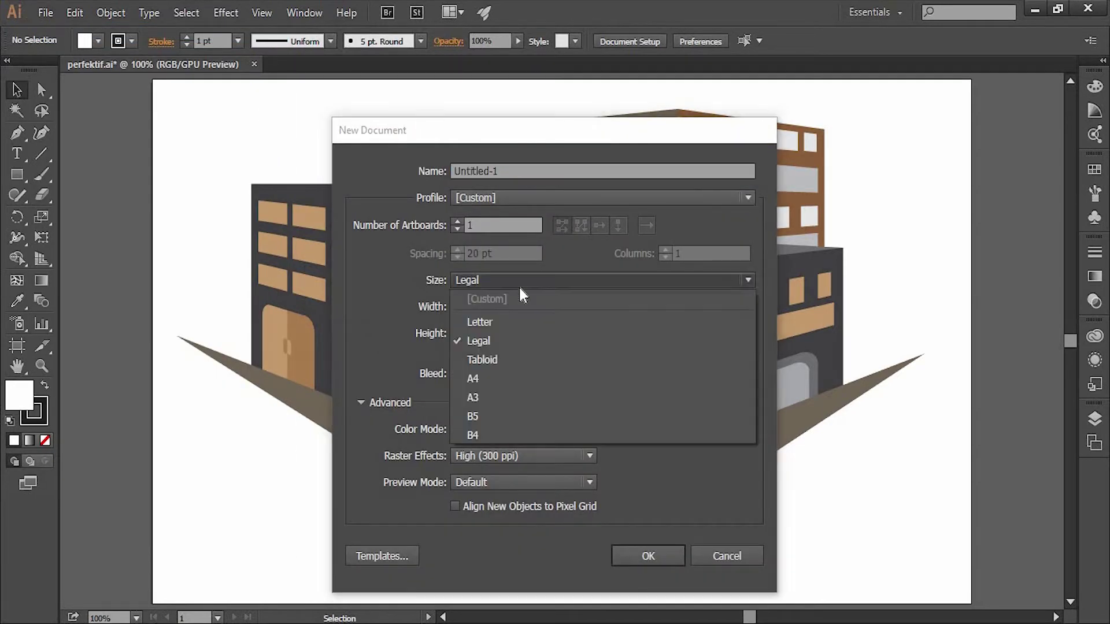
click(498, 341)
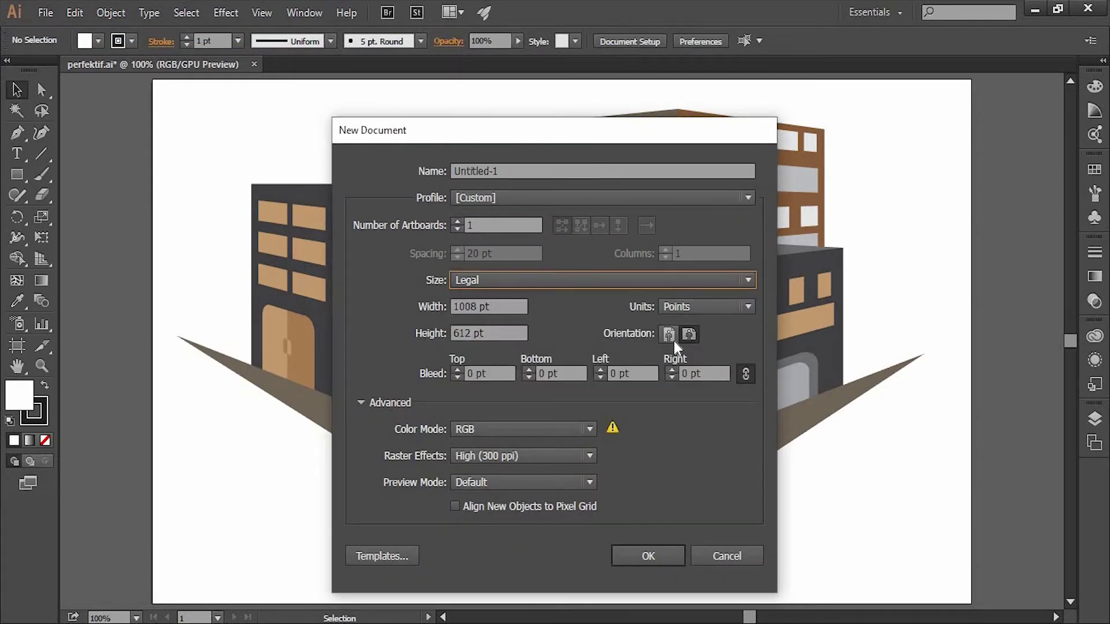
click(526, 430)
click(500, 464)
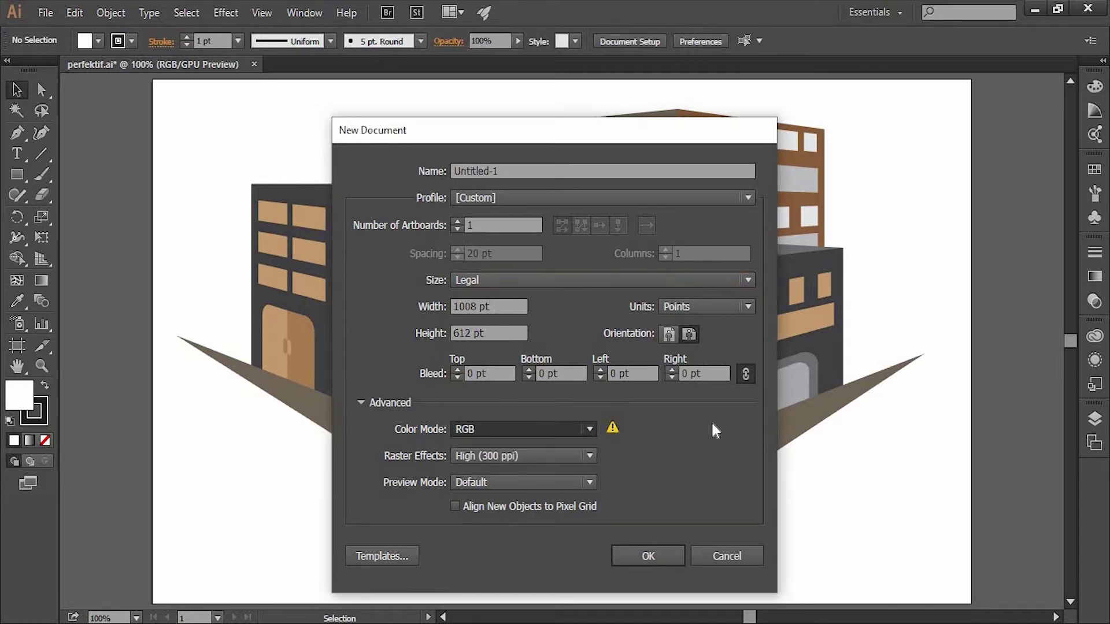
click(689, 334)
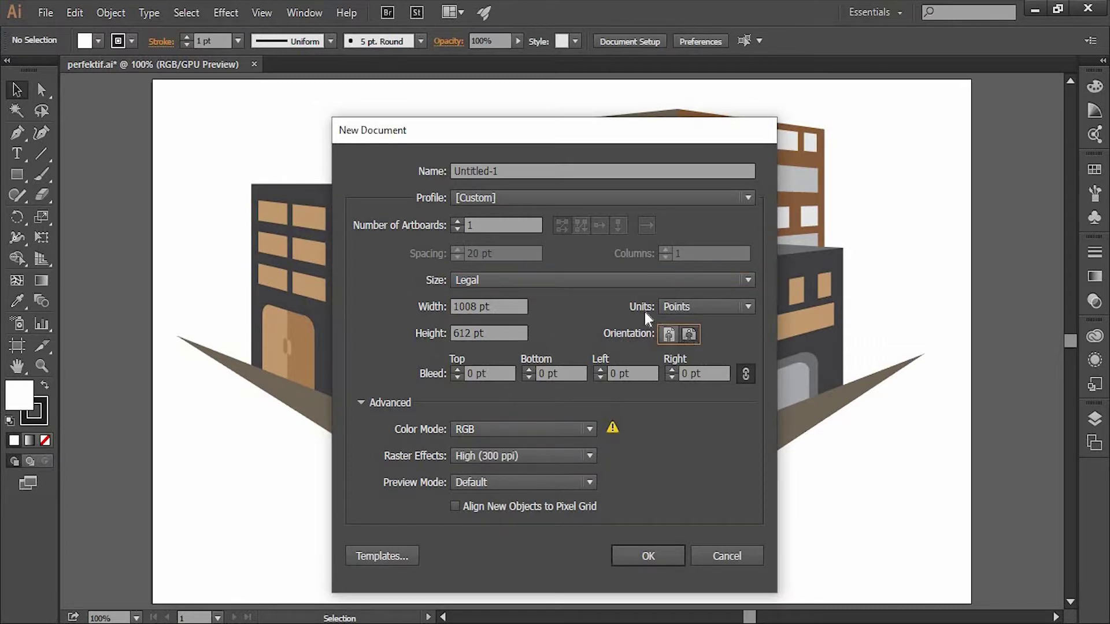
click(637, 556)
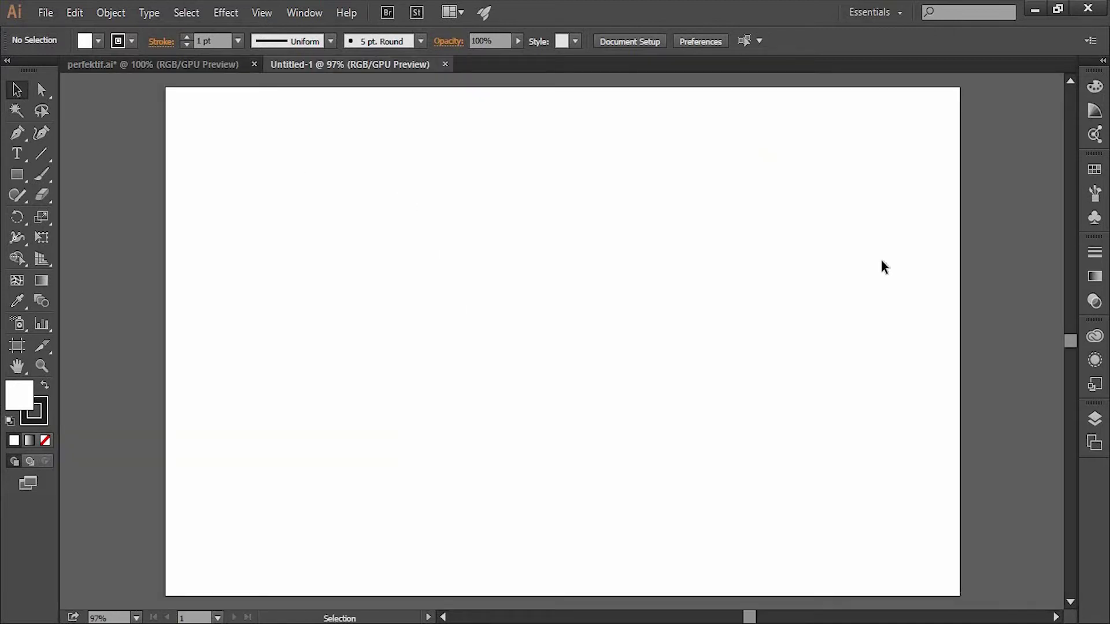
click(207, 67)
click(382, 66)
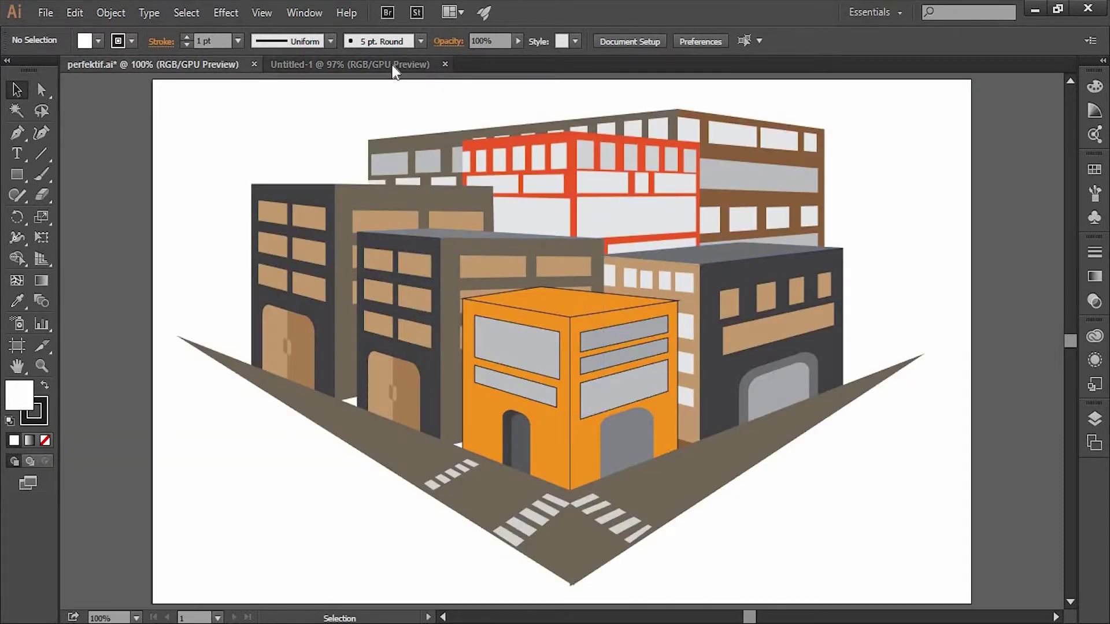
click(192, 66)
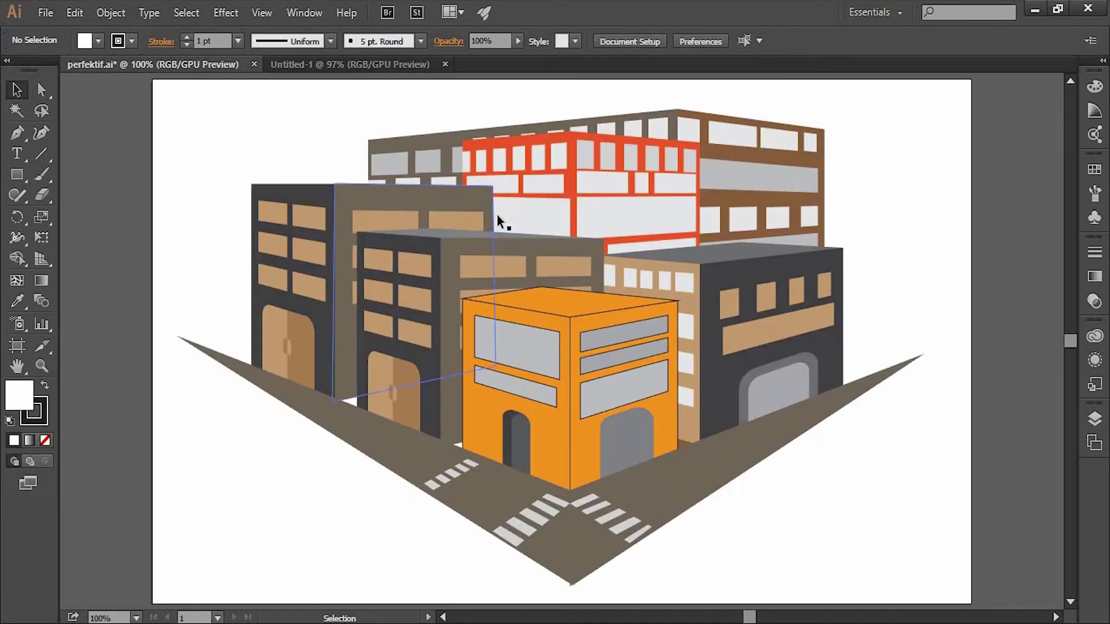
key(a)
key(ctrl+a)
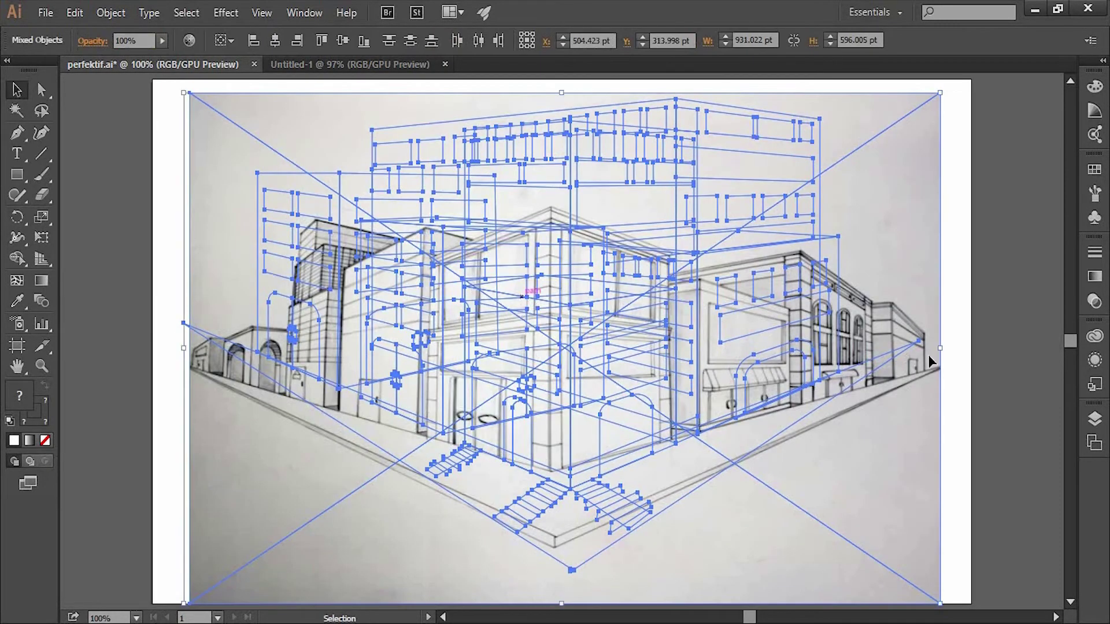
click(676, 306)
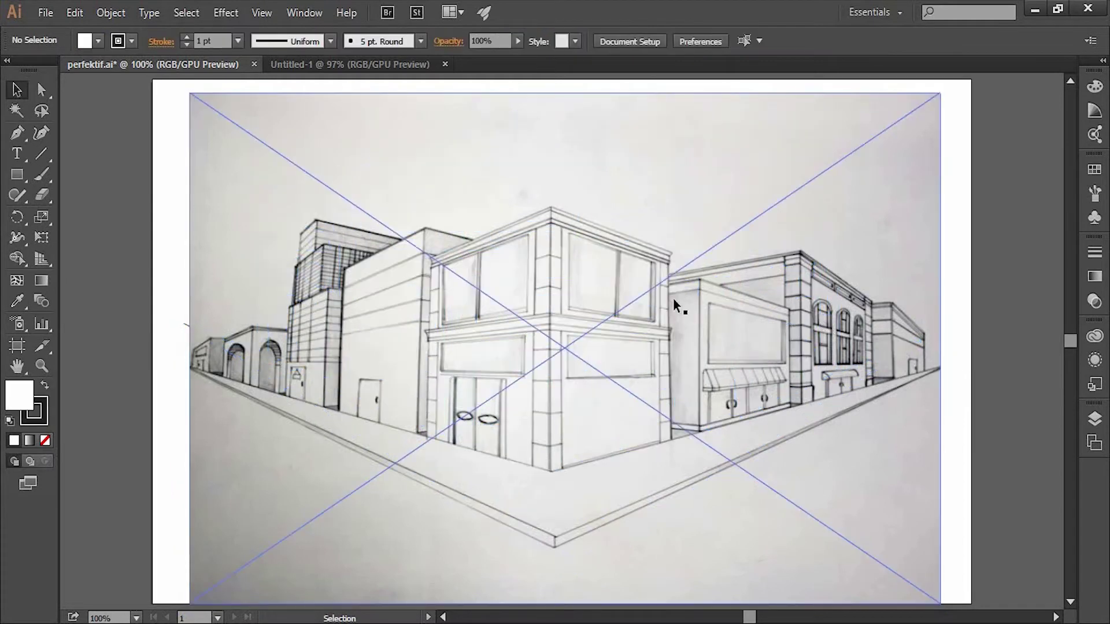
click(312, 65)
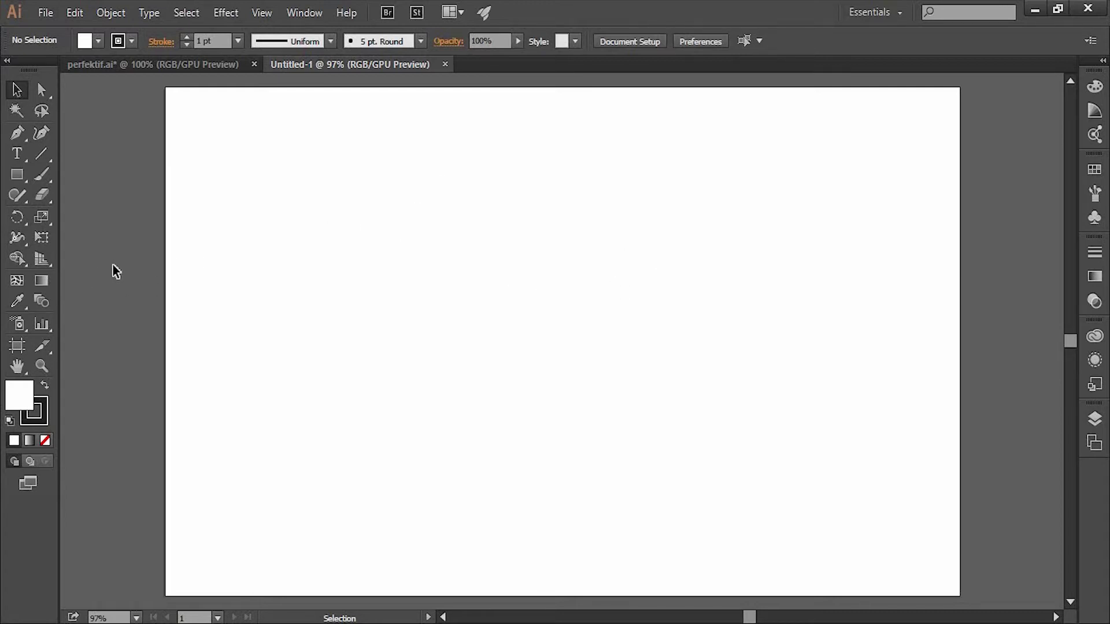
Step: Show the perspective grid and experiment by dragging its wall and ground handles
click(42, 262)
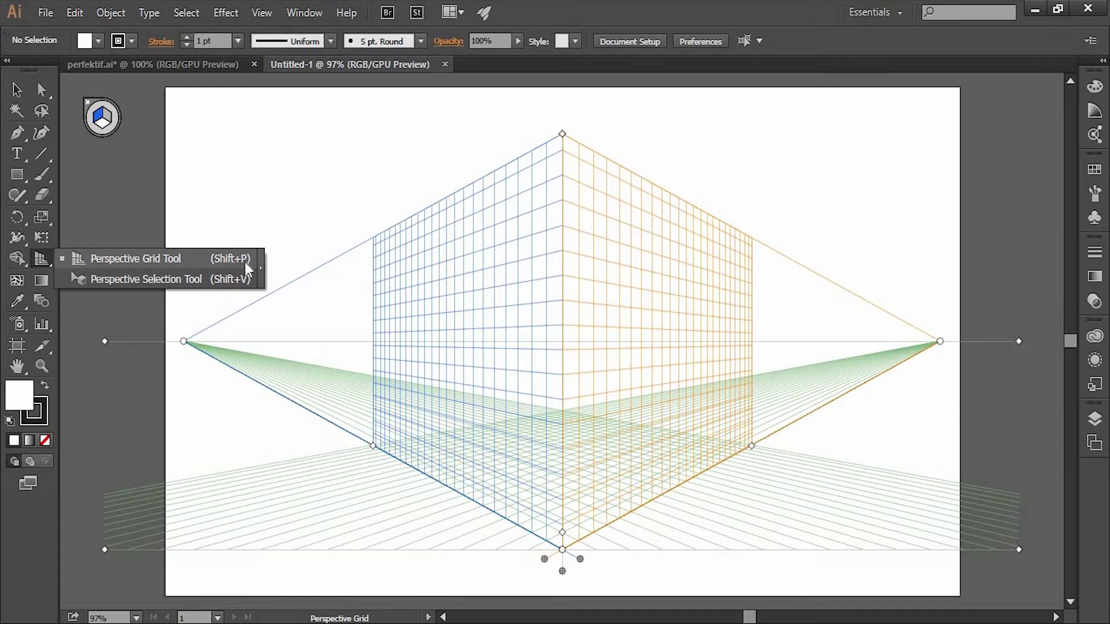
click(108, 142)
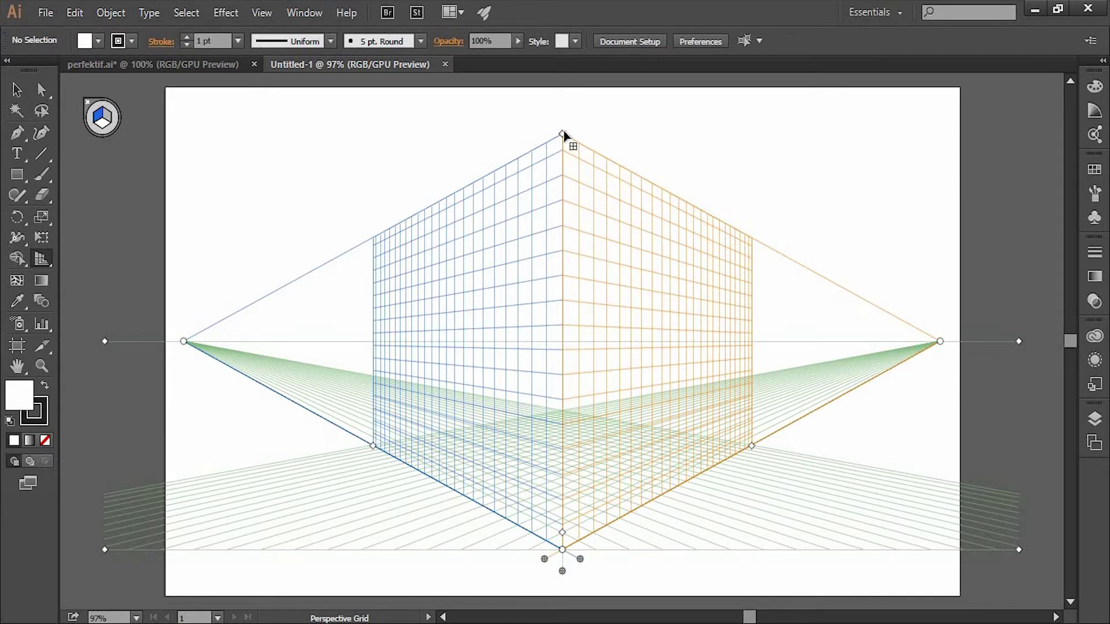
drag(562, 135, 562, 303)
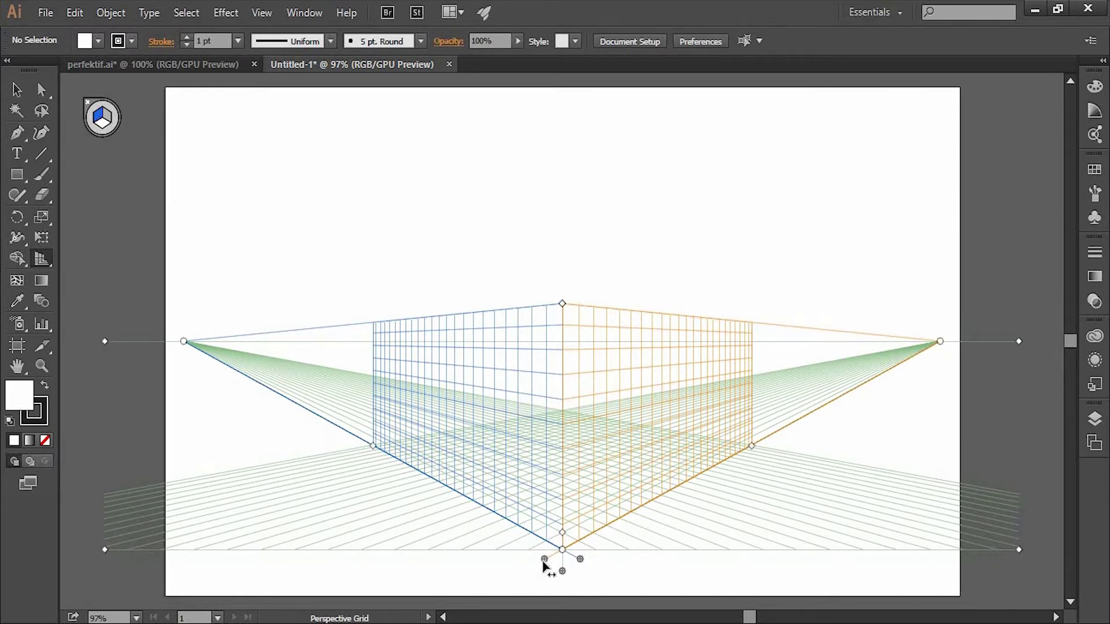
mouse_move(491, 556)
mouse_down()
mouse_move(575, 567)
mouse_move(455, 521)
mouse_move(497, 520)
mouse_up()
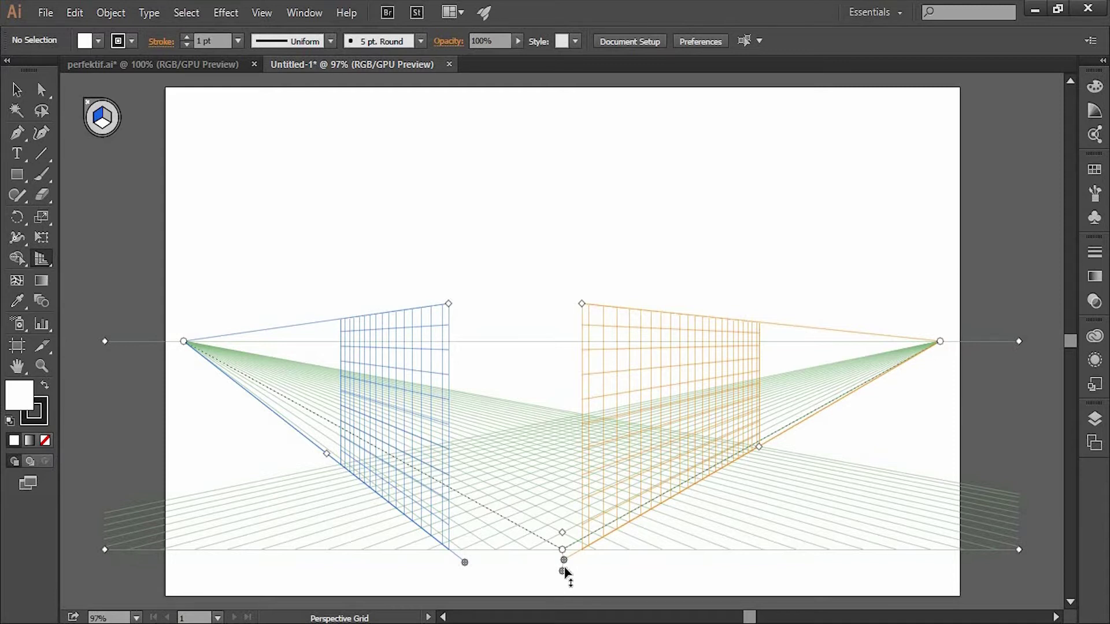
mouse_move(564, 572)
mouse_down()
mouse_move(479, 573)
mouse_move(483, 556)
mouse_up()
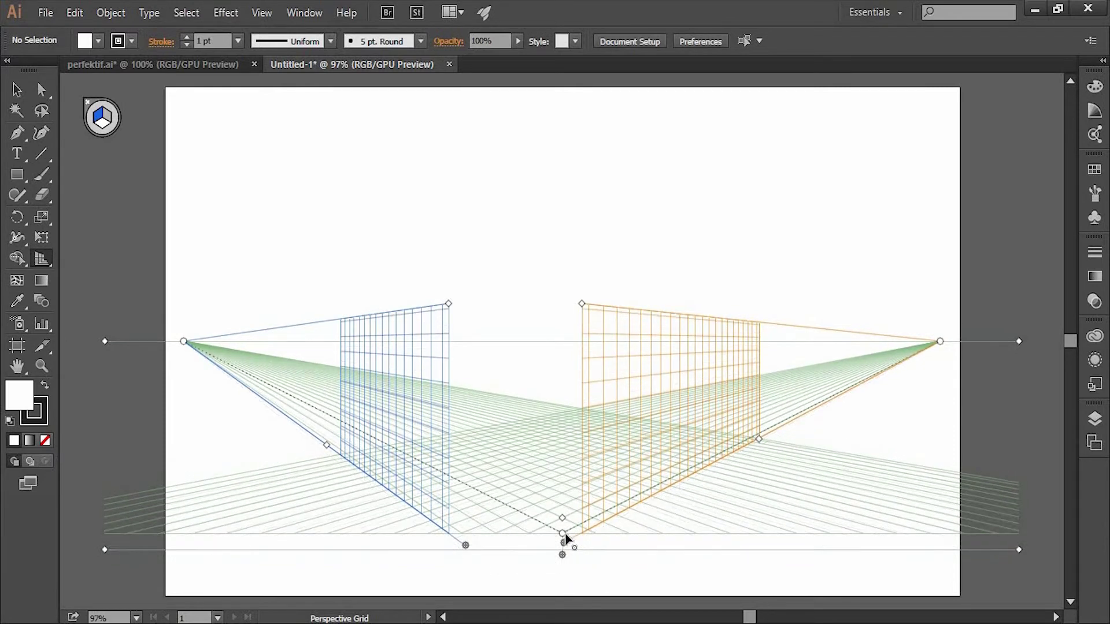
drag(560, 546, 426, 541)
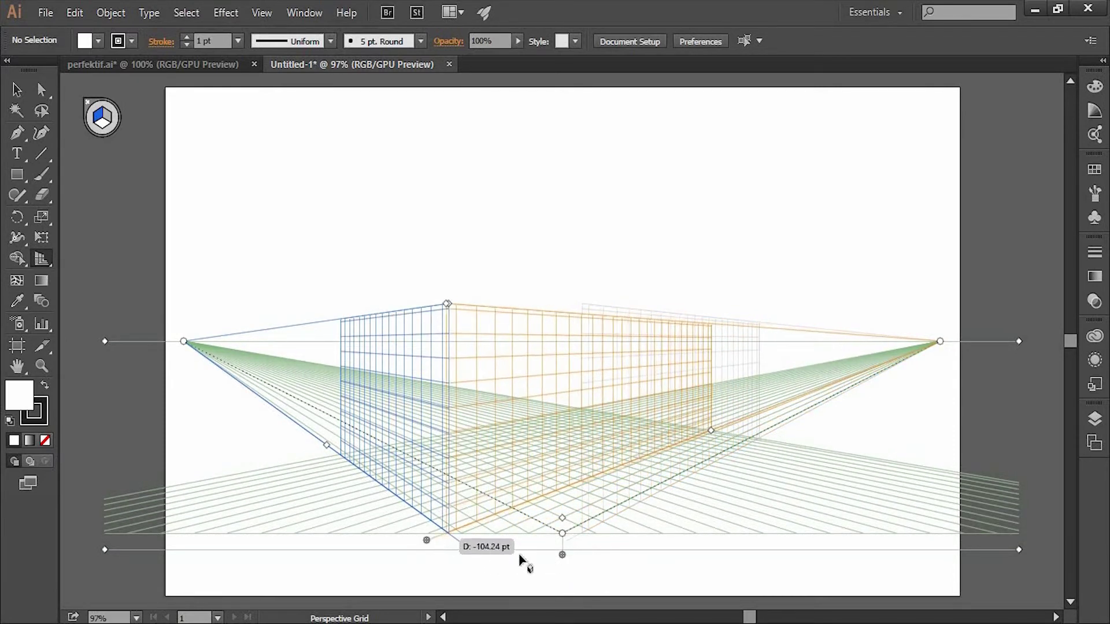
drag(561, 556, 547, 390)
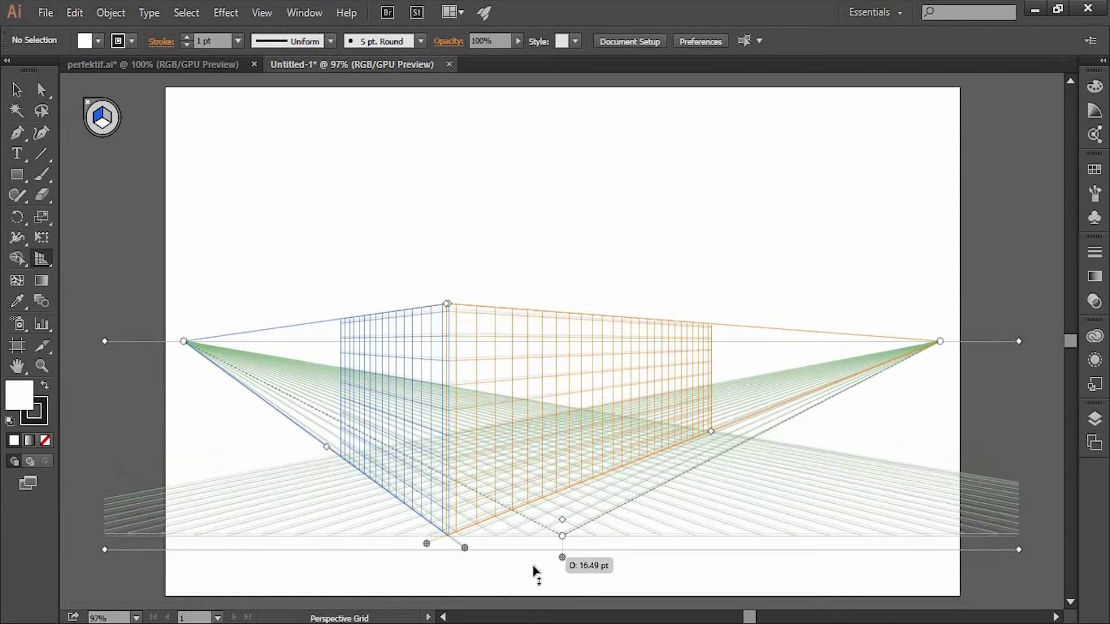
drag(547, 390, 538, 572)
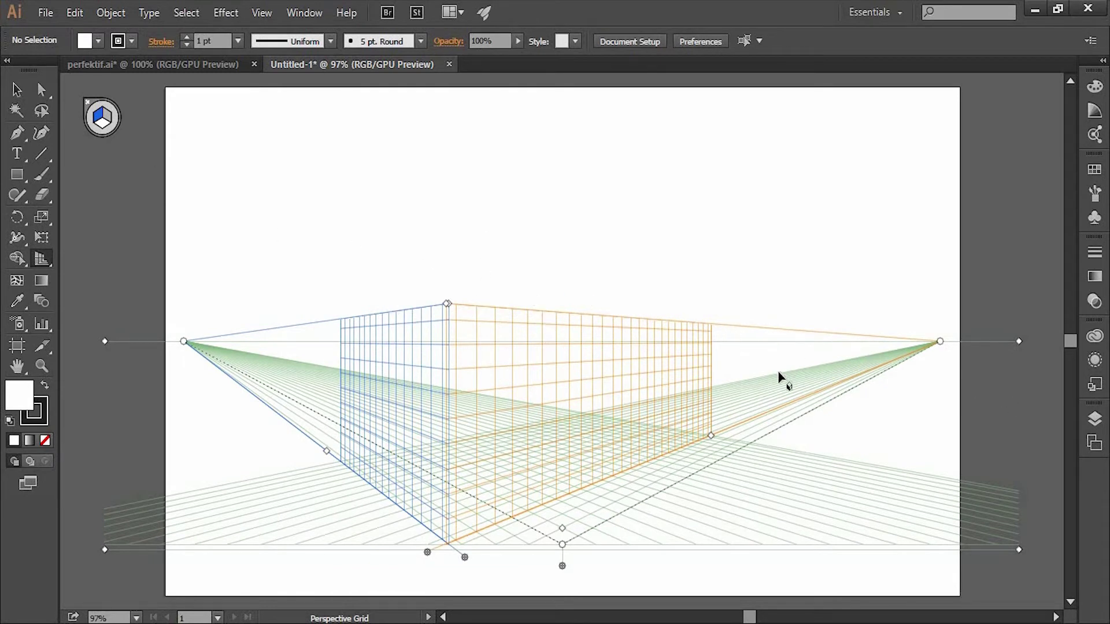
Step: Undo the grid adjustments to restore the default two-point perspective grid
key(shift+v)
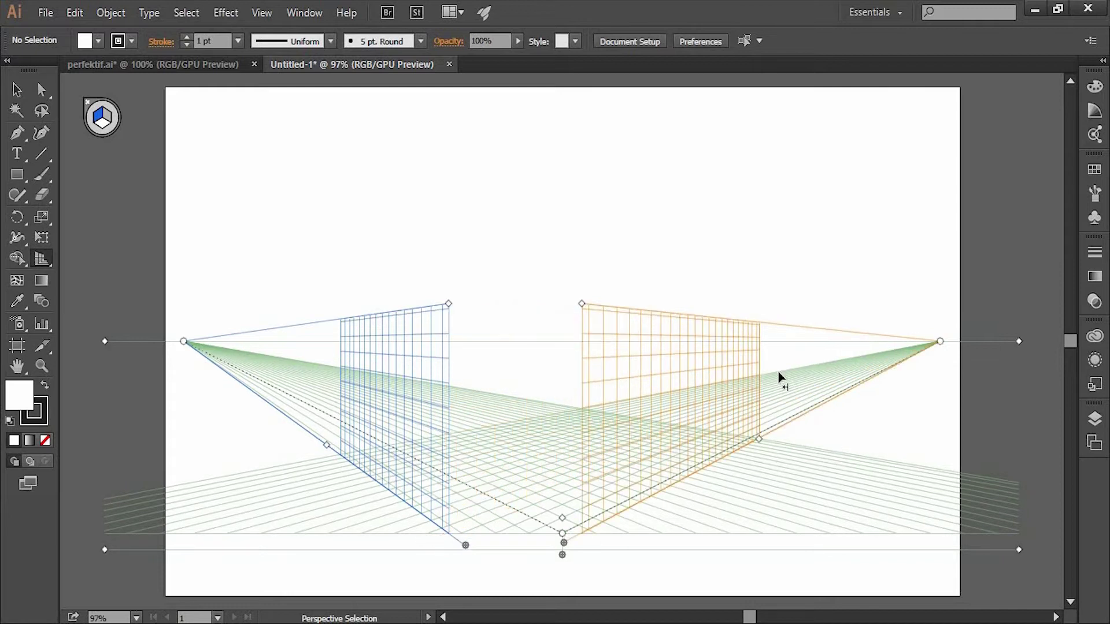
key(ctrl+z)
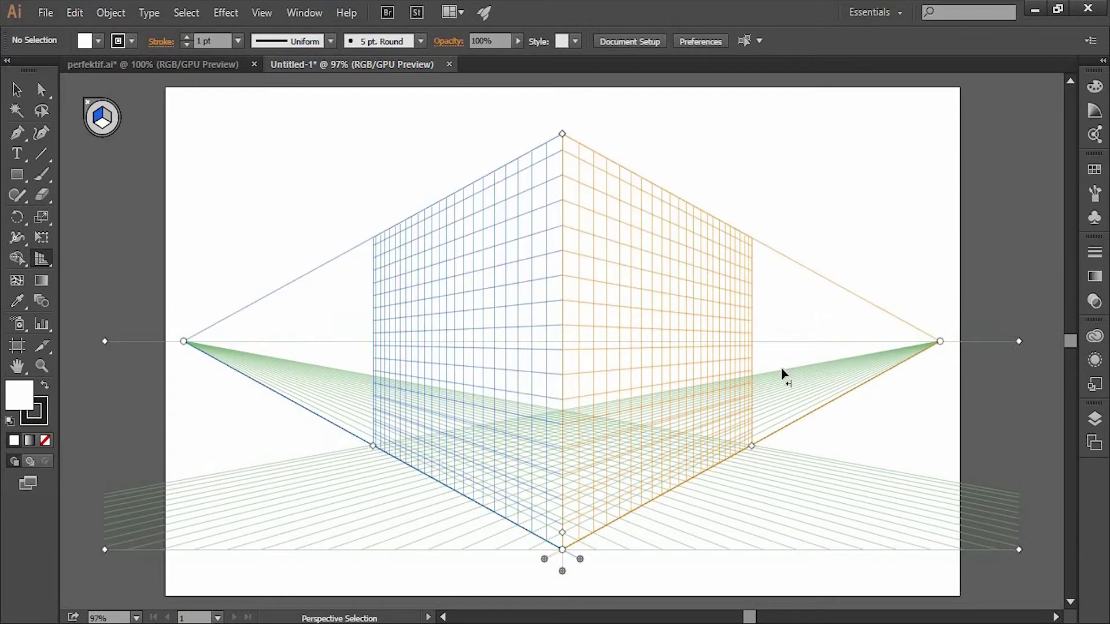
key(shift+p)
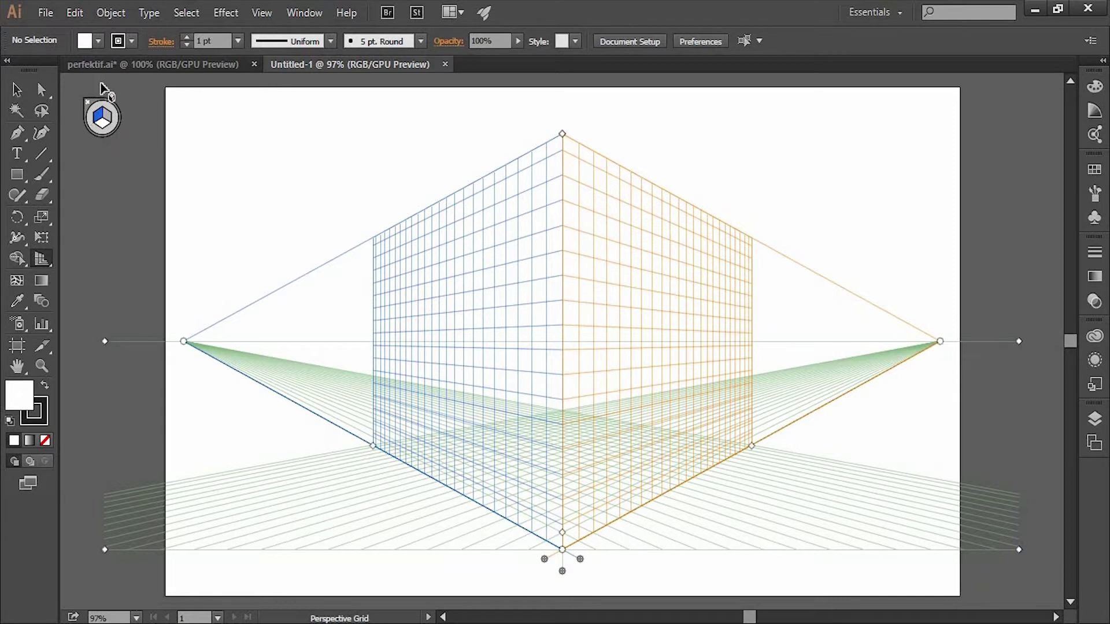
key(shift+v)
key(shift+p)
click(16, 174)
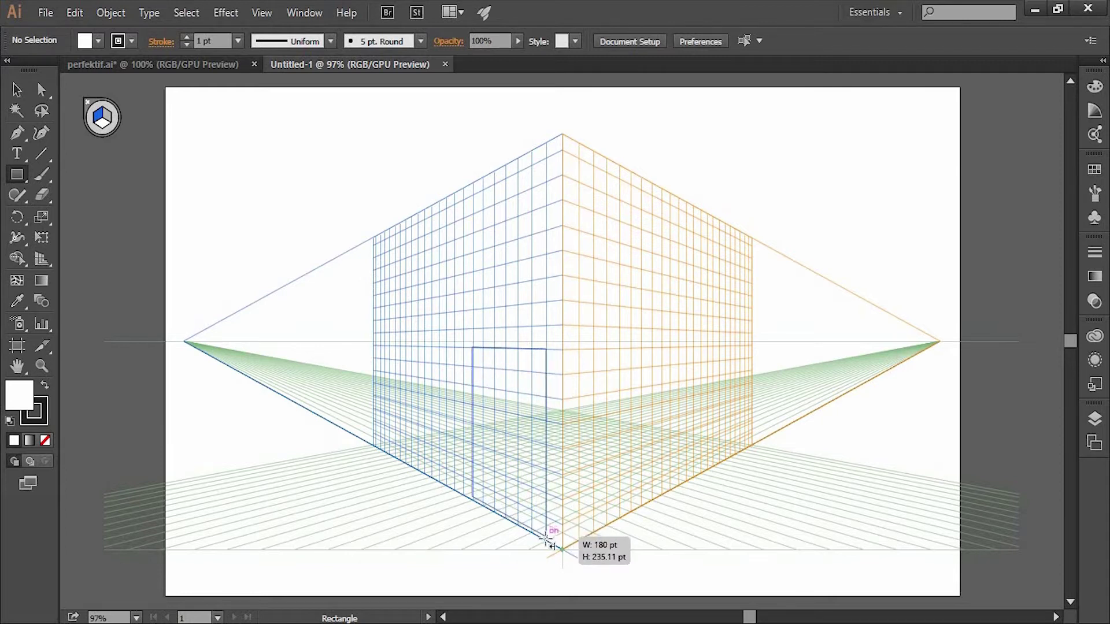
drag(548, 538, 546, 539)
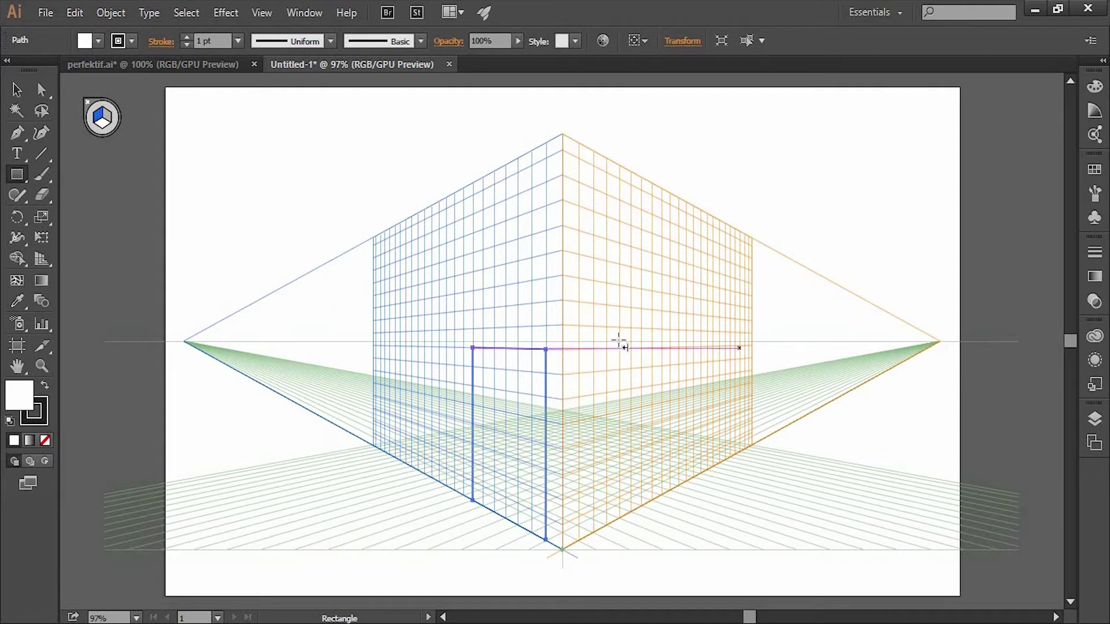
drag(578, 350, 658, 570)
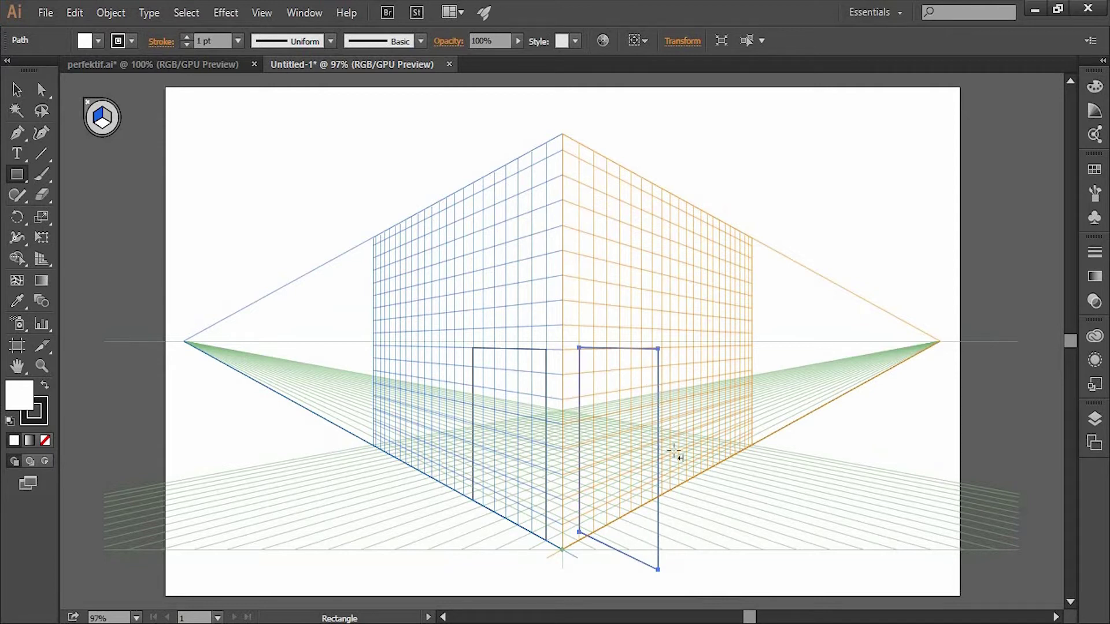
click(99, 40)
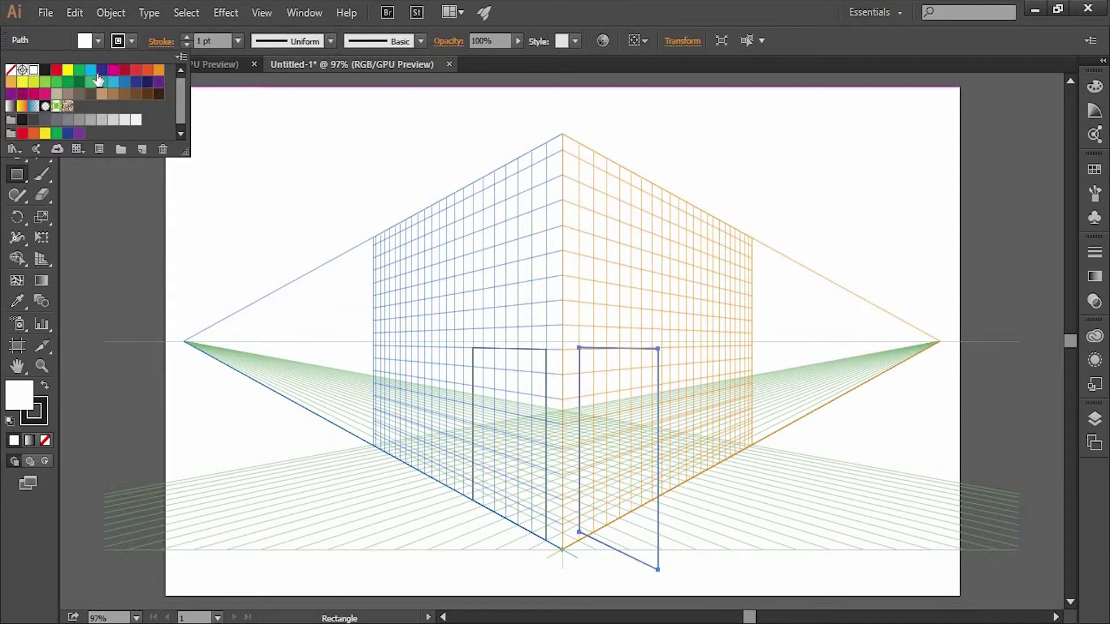
click(92, 71)
click(536, 12)
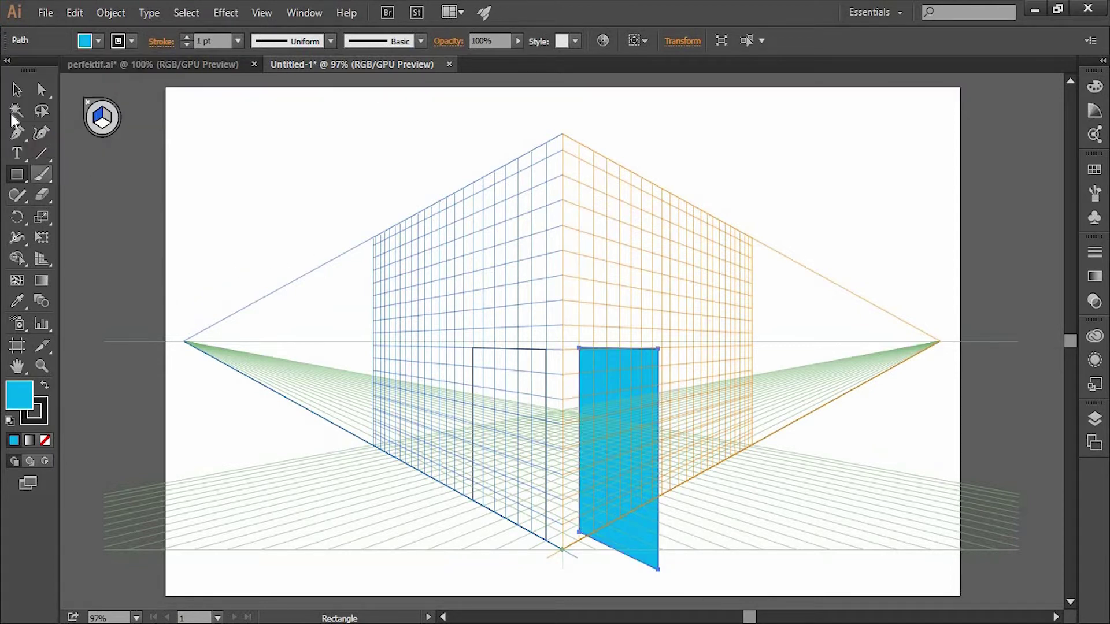
key(v)
click(491, 405)
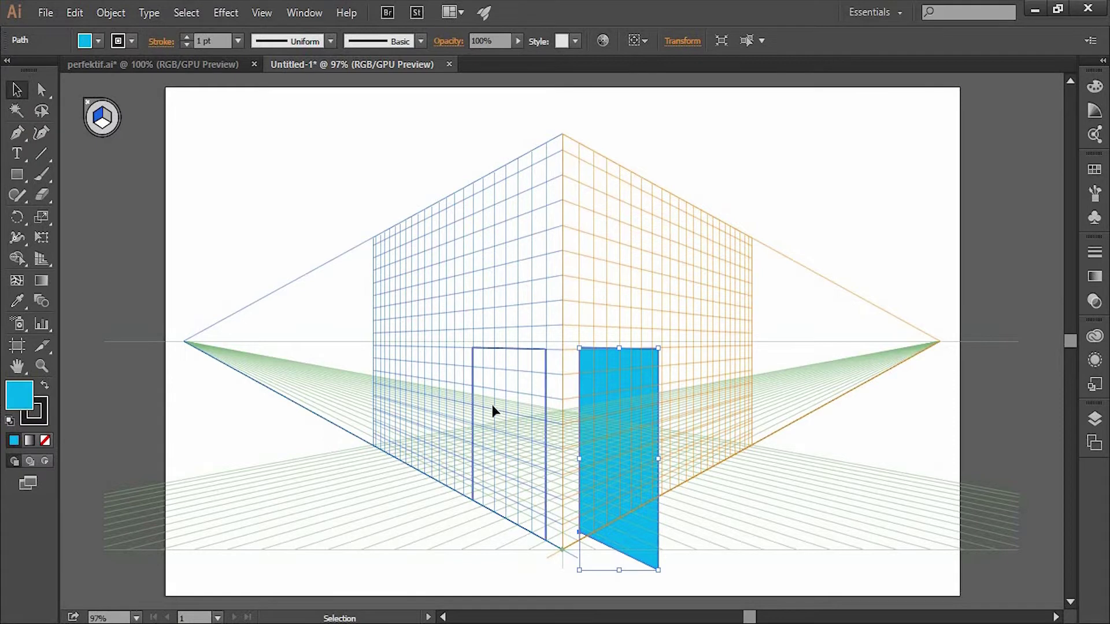
click(98, 40)
click(90, 70)
click(289, 183)
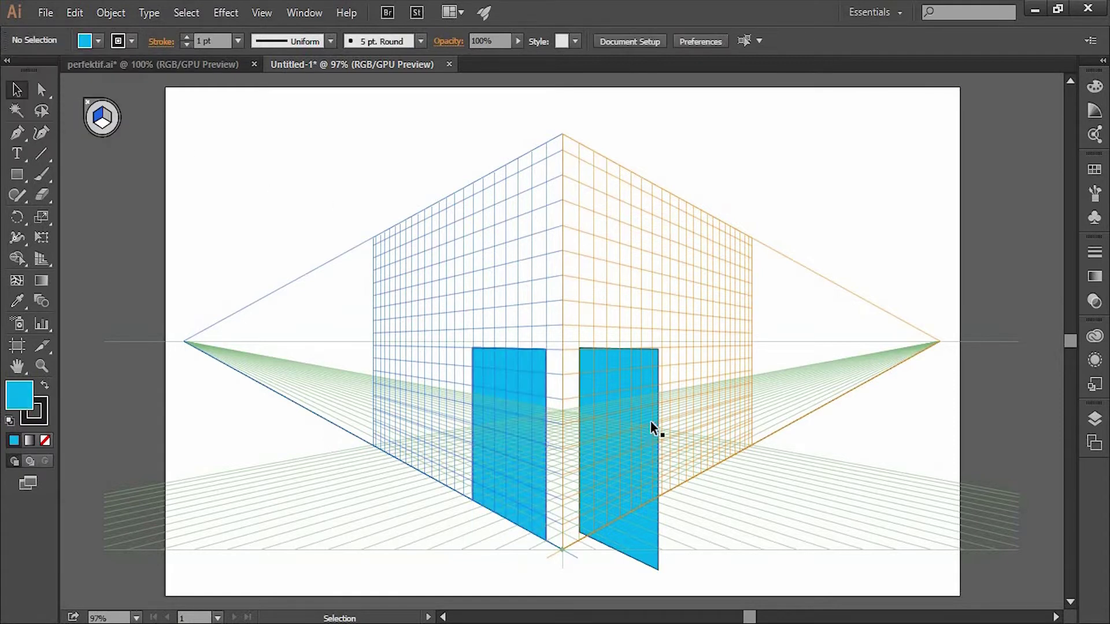
click(622, 410)
key(Delete)
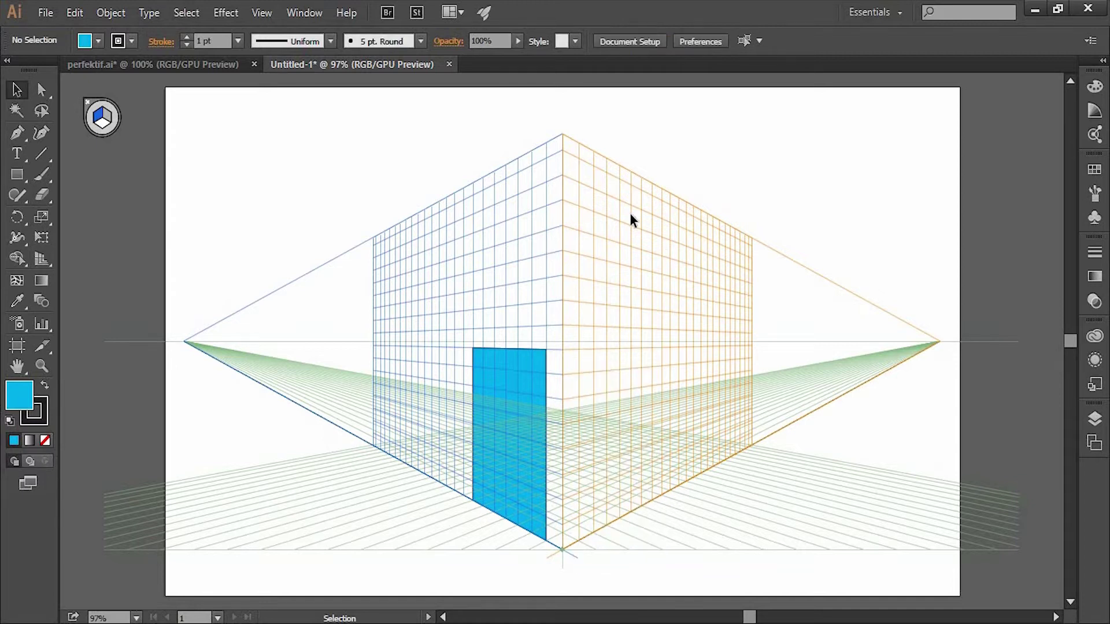
click(532, 367)
drag(531, 367, 563, 422)
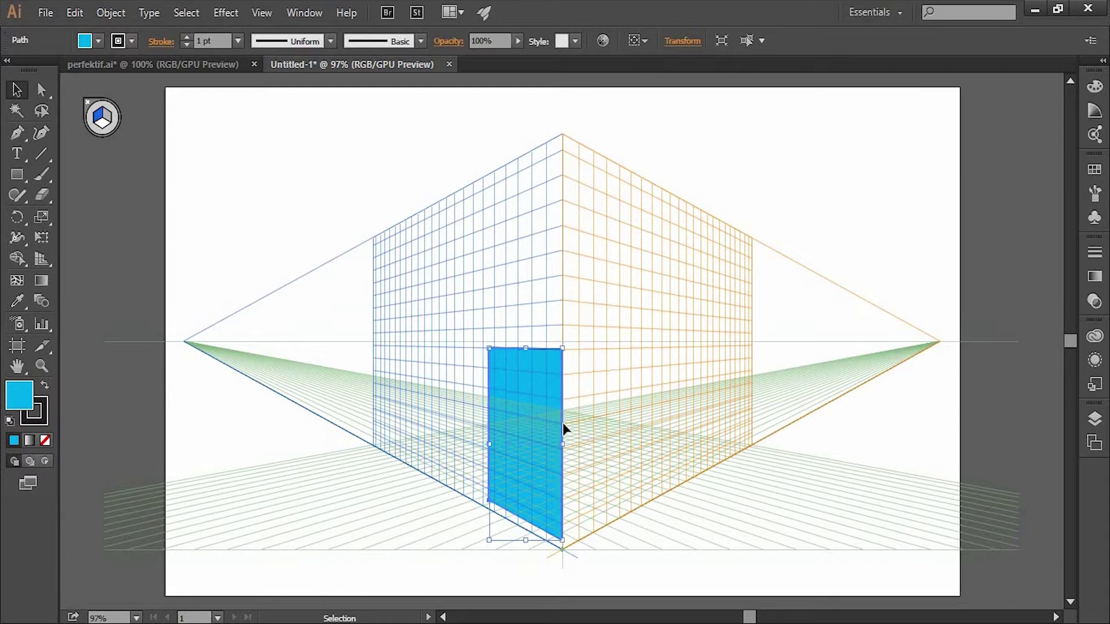
key(Delete)
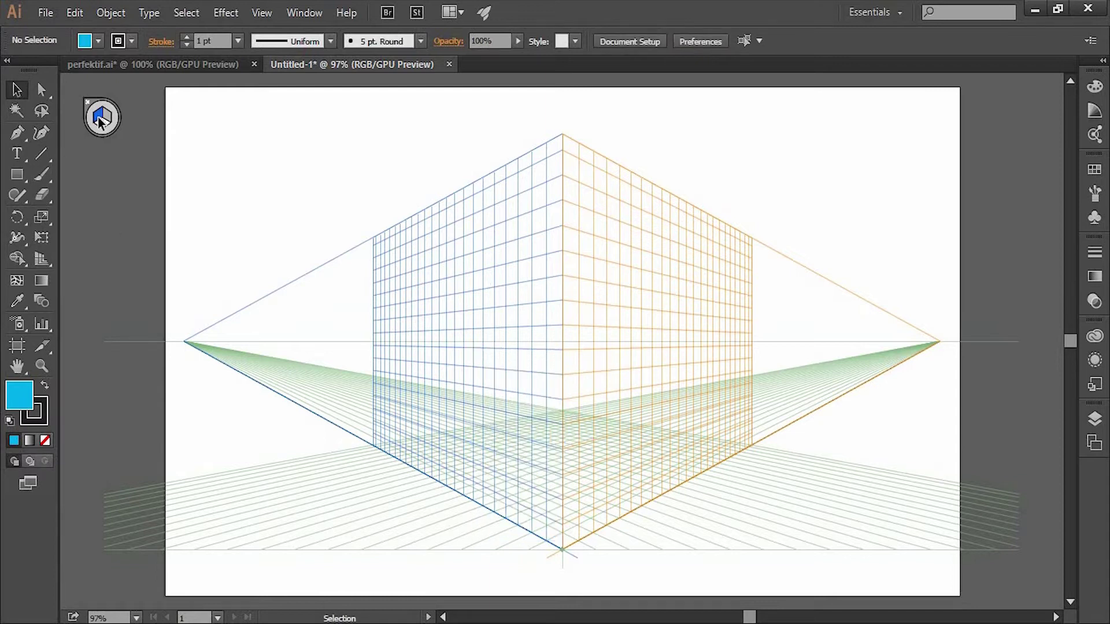
Step: Make the right wall the active perspective plane for rectangle drawing
click(41, 262)
click(20, 176)
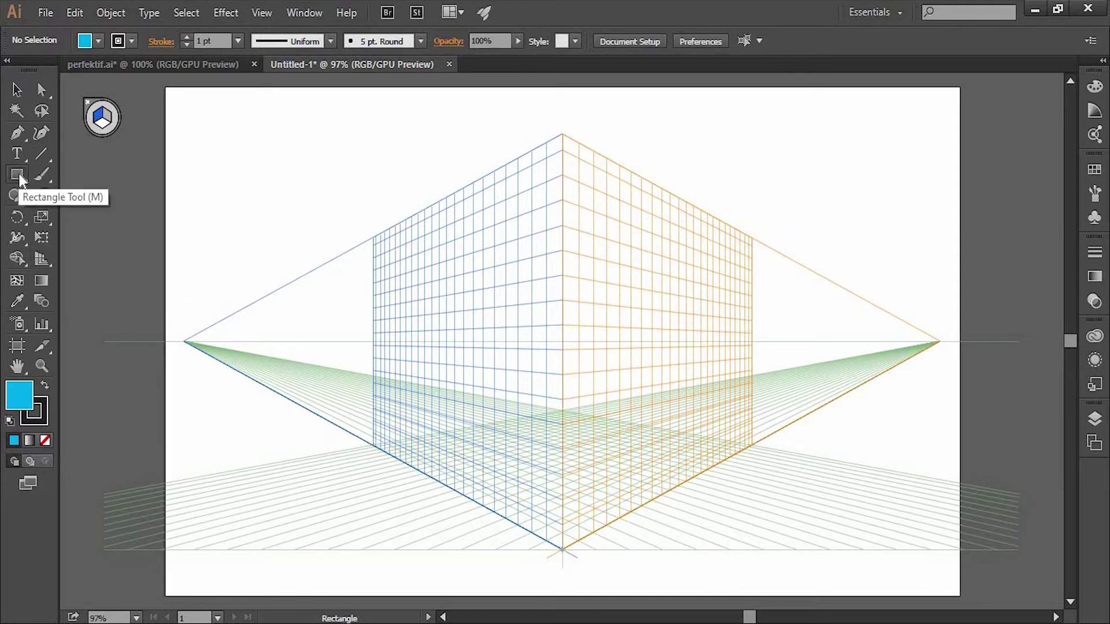
click(109, 118)
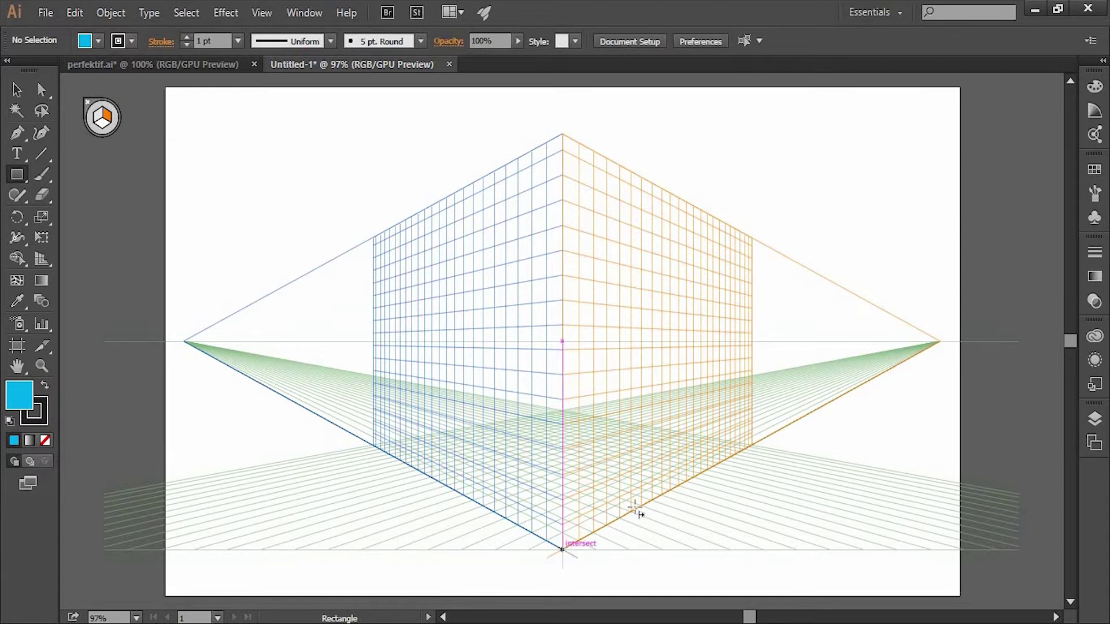
Step: Draw test rectangles on the right and left walls, then remove both
drag(561, 548, 632, 388)
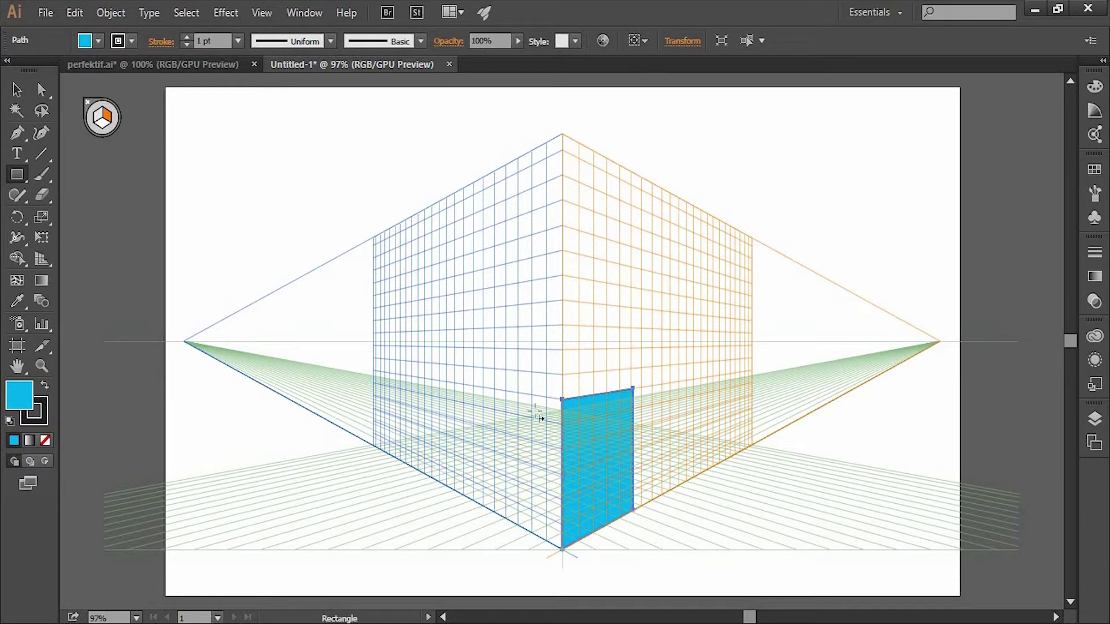
mouse_move(519, 389)
mouse_down()
mouse_move(400, 474)
mouse_move(401, 549)
mouse_up()
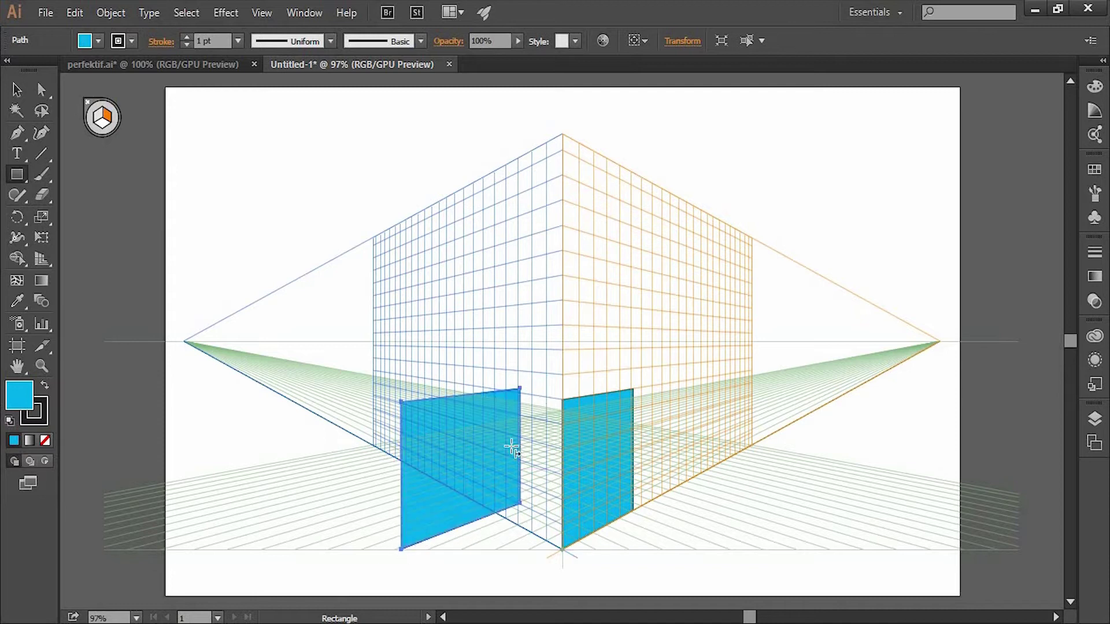
click(16, 89)
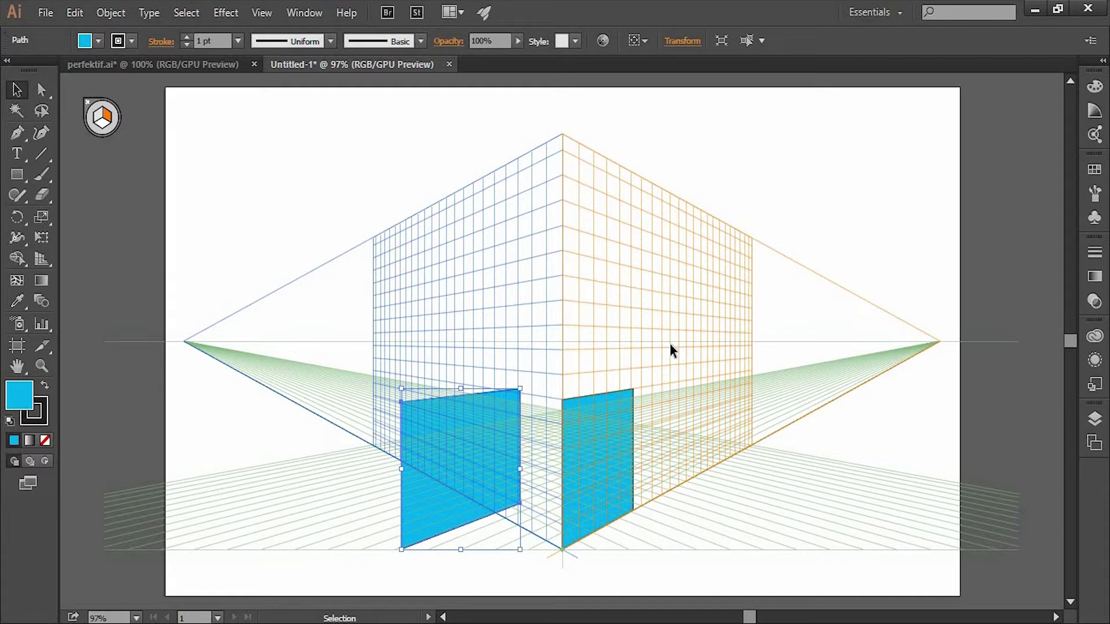
key(a)
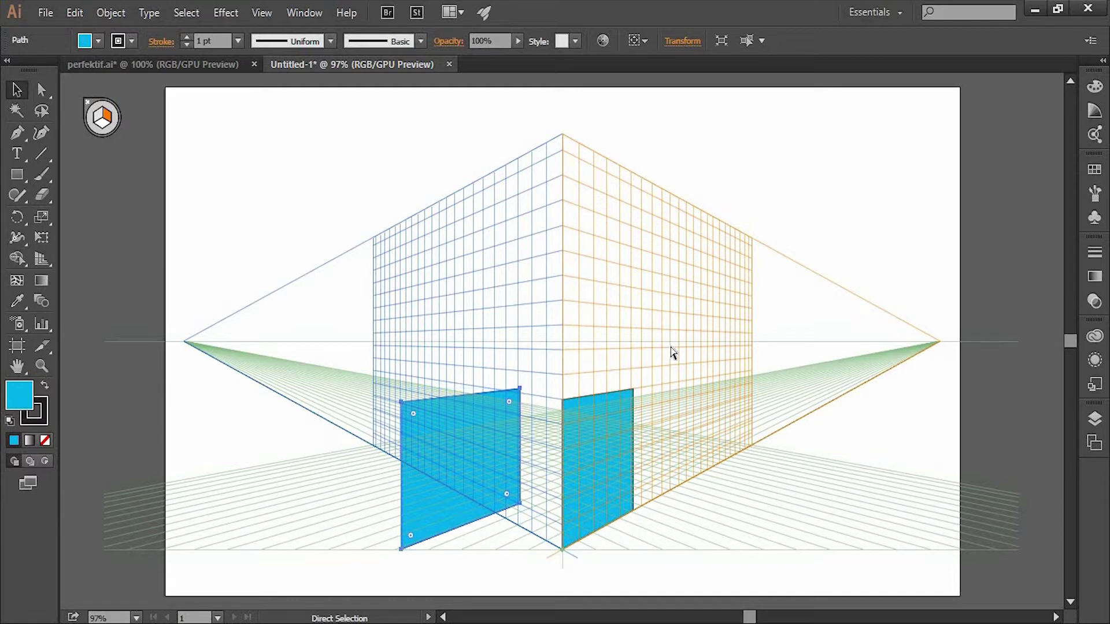
key(ctrl+z)
key(ctrl+z)
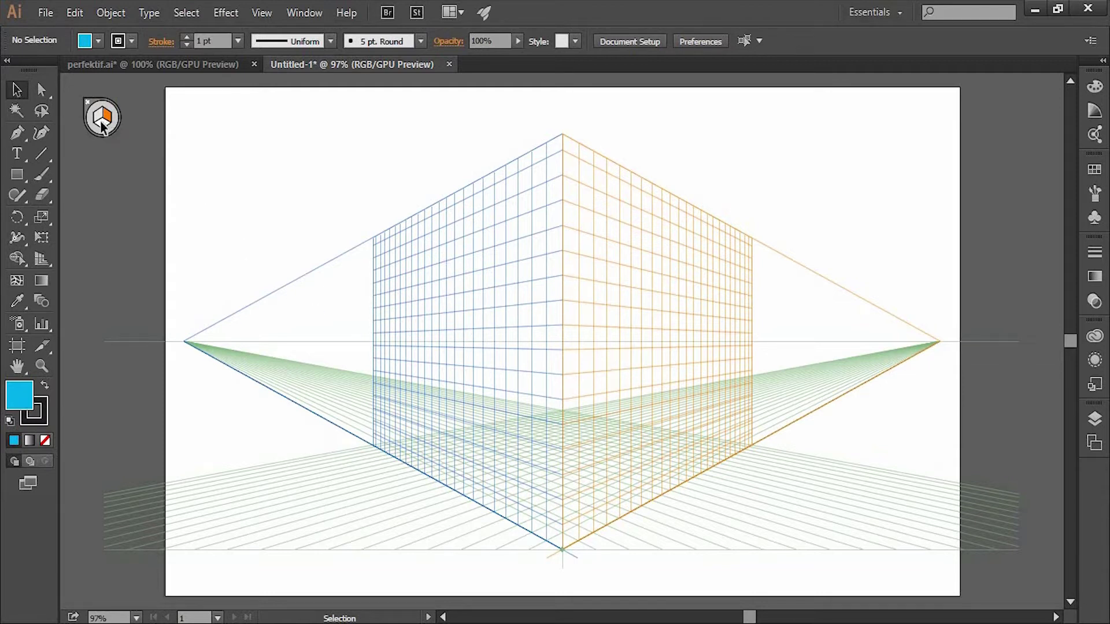
Step: Activate the ground plane and draw four test rectangles at different depths
click(23, 177)
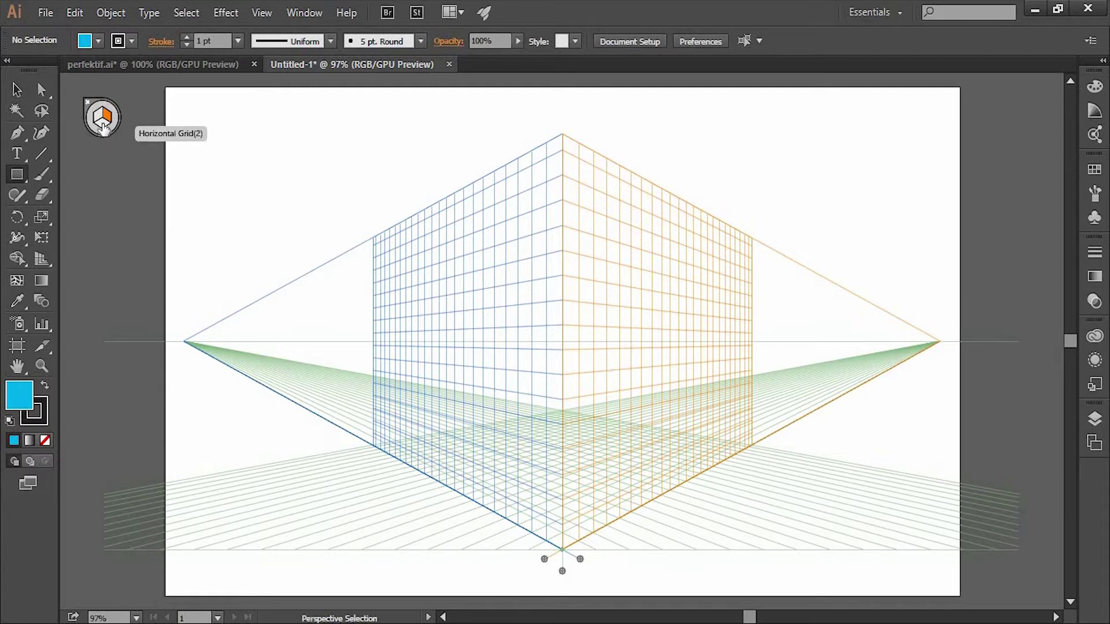
click(102, 122)
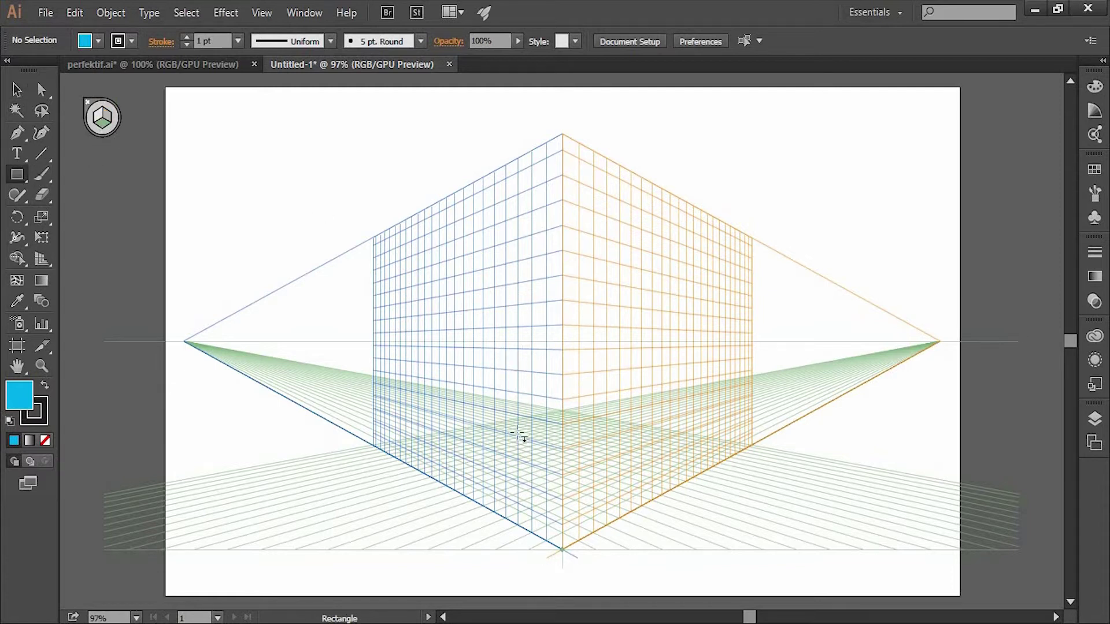
drag(493, 511, 618, 518)
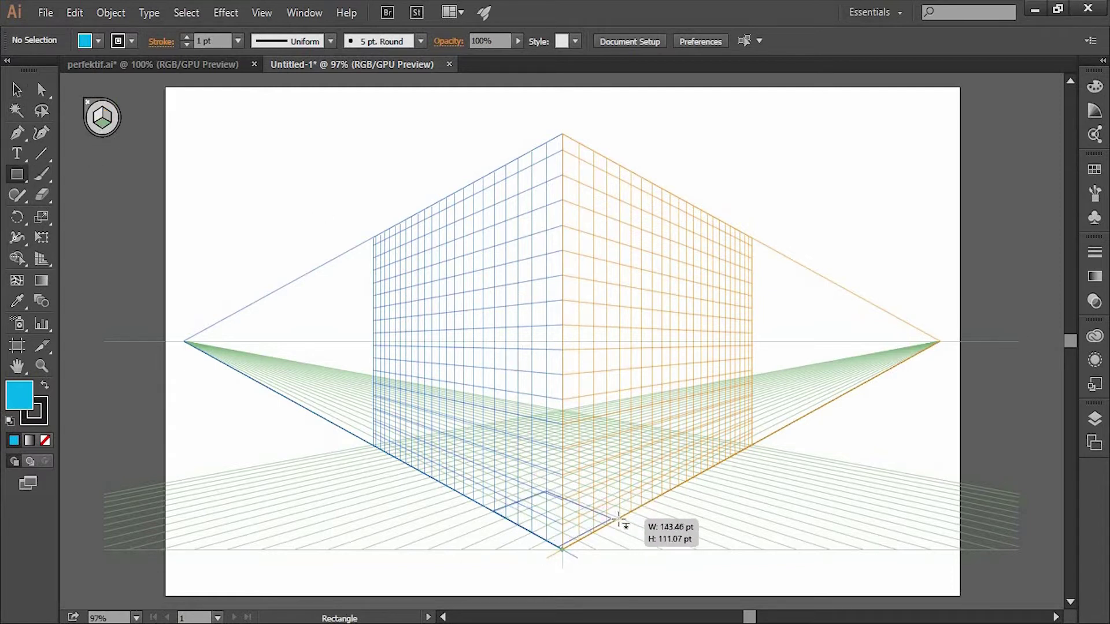
drag(495, 366, 539, 396)
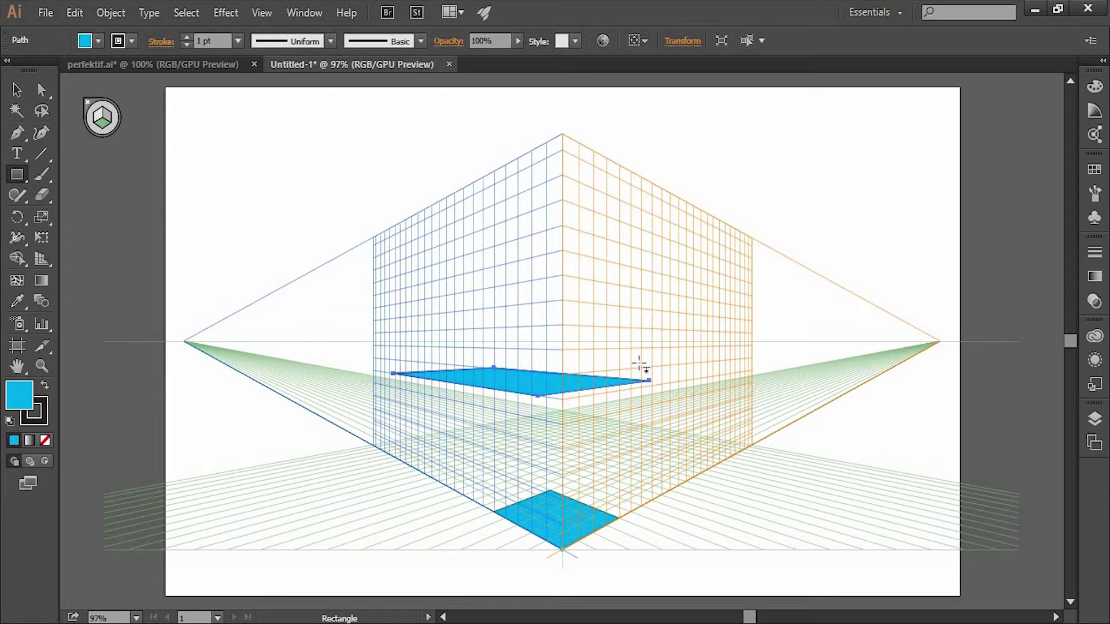
drag(474, 433, 643, 446)
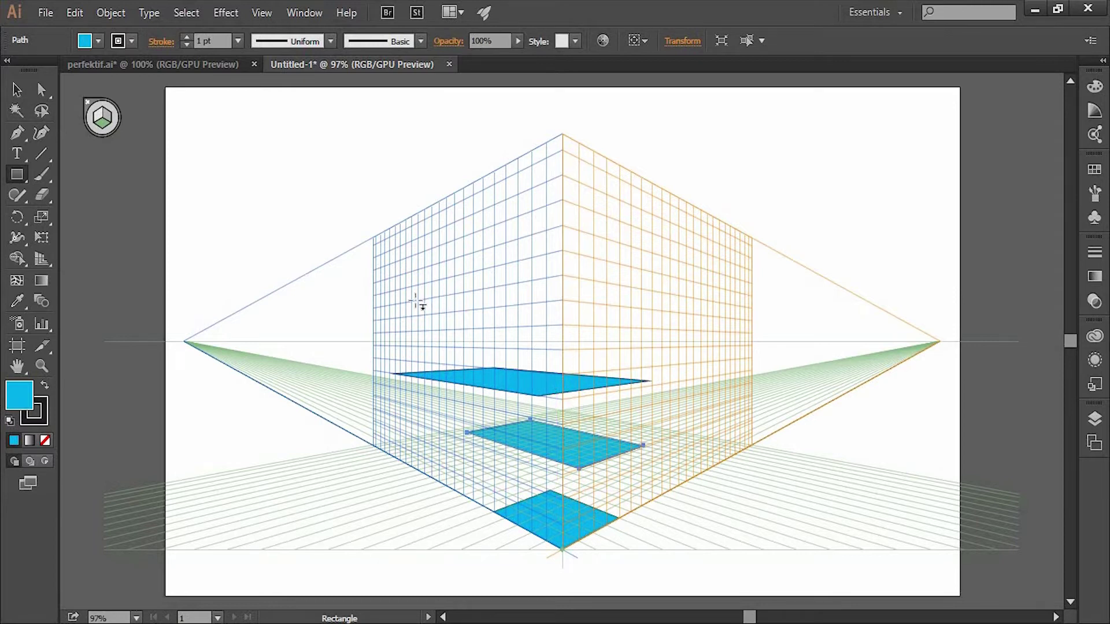
drag(488, 345, 671, 418)
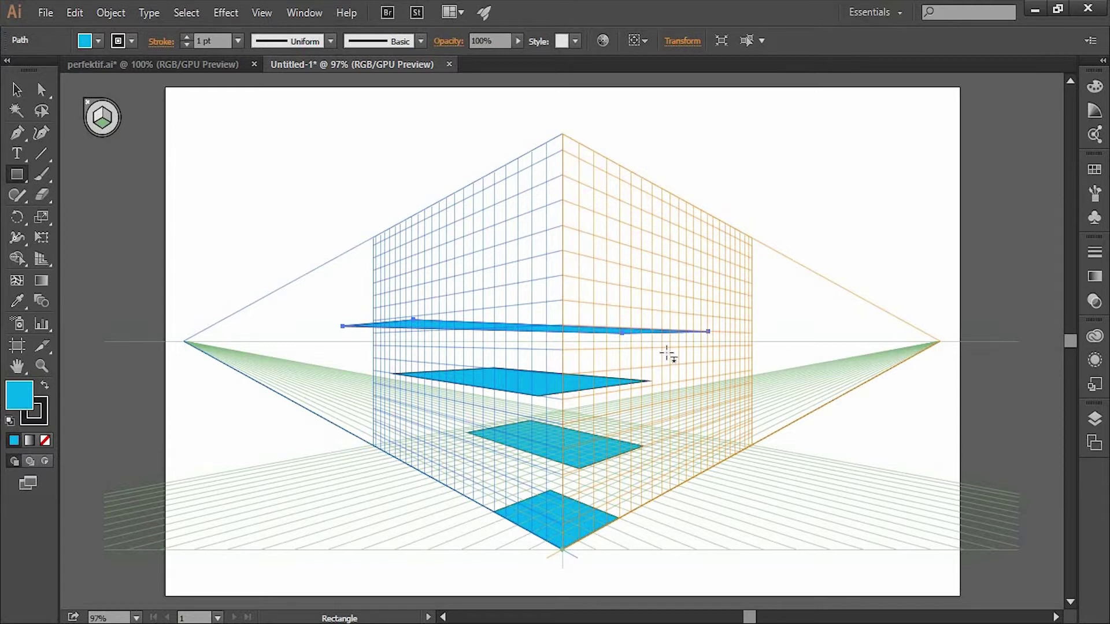
Step: Remove all four ground test rectangles
click(16, 89)
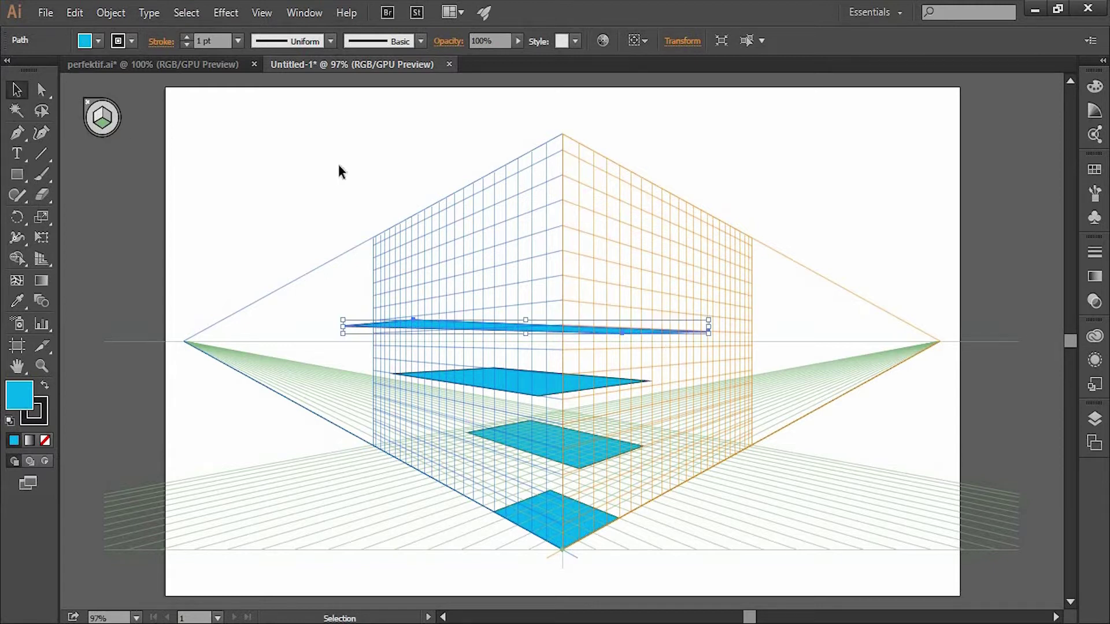
key(a)
key(ctrl+z)
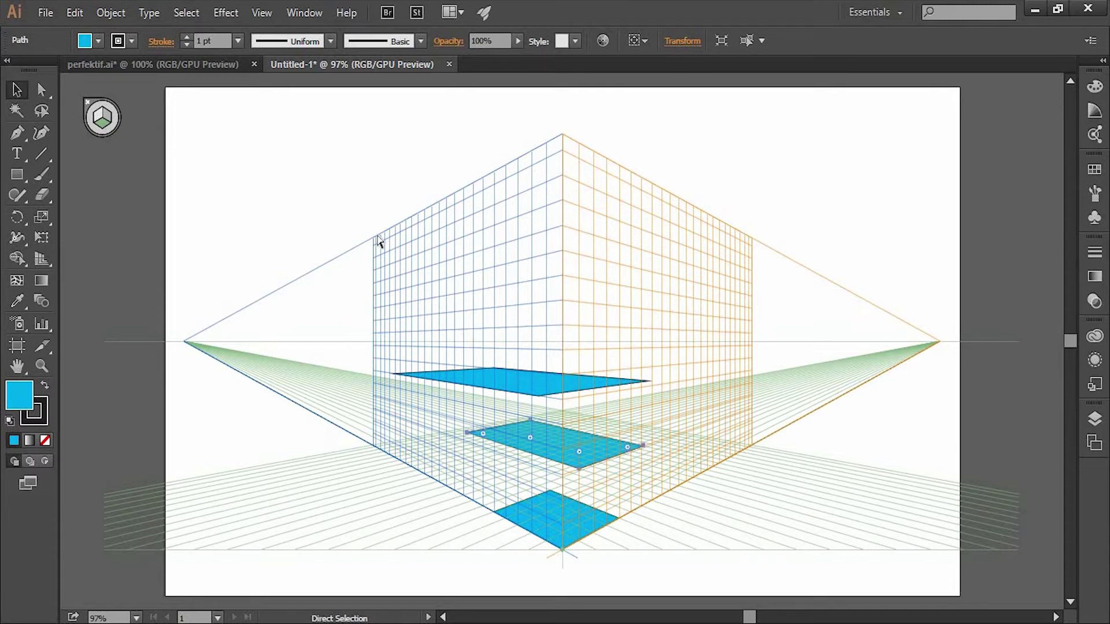
key(ctrl+z)
key(ctrl+z)
key(ctrl+z)
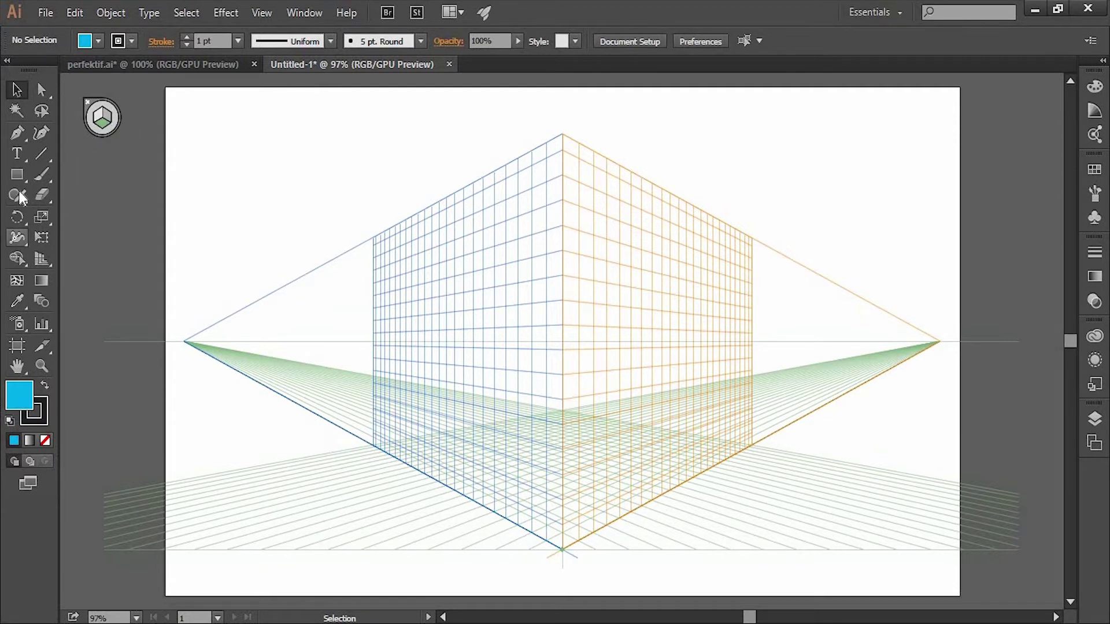
Step: With no active perspective plane, draw a flat rectangle below the building corner
key(m)
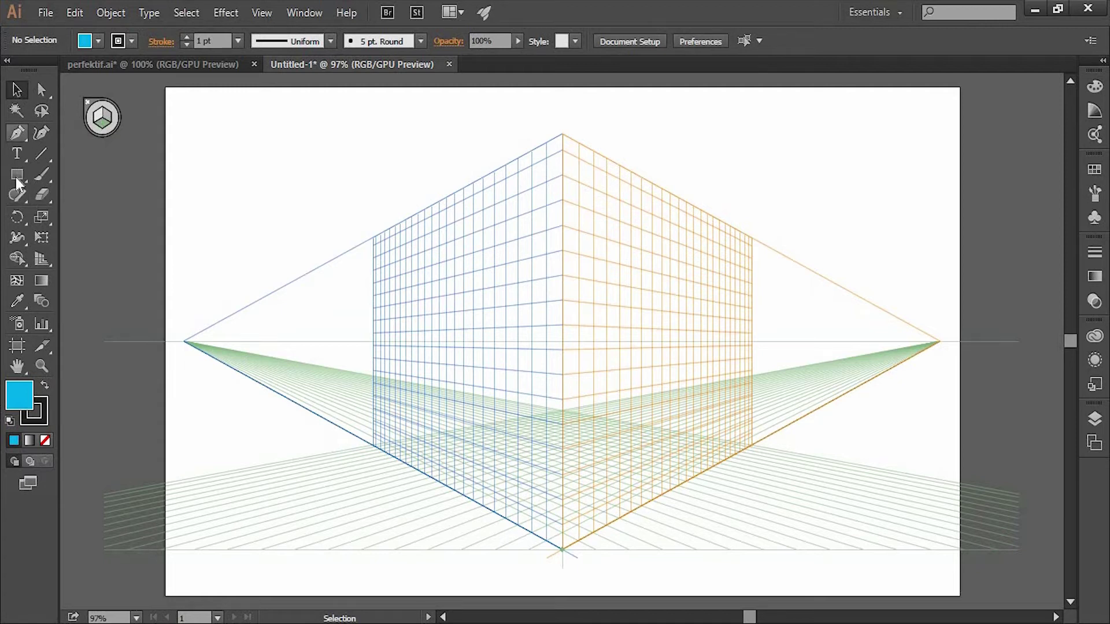
click(113, 115)
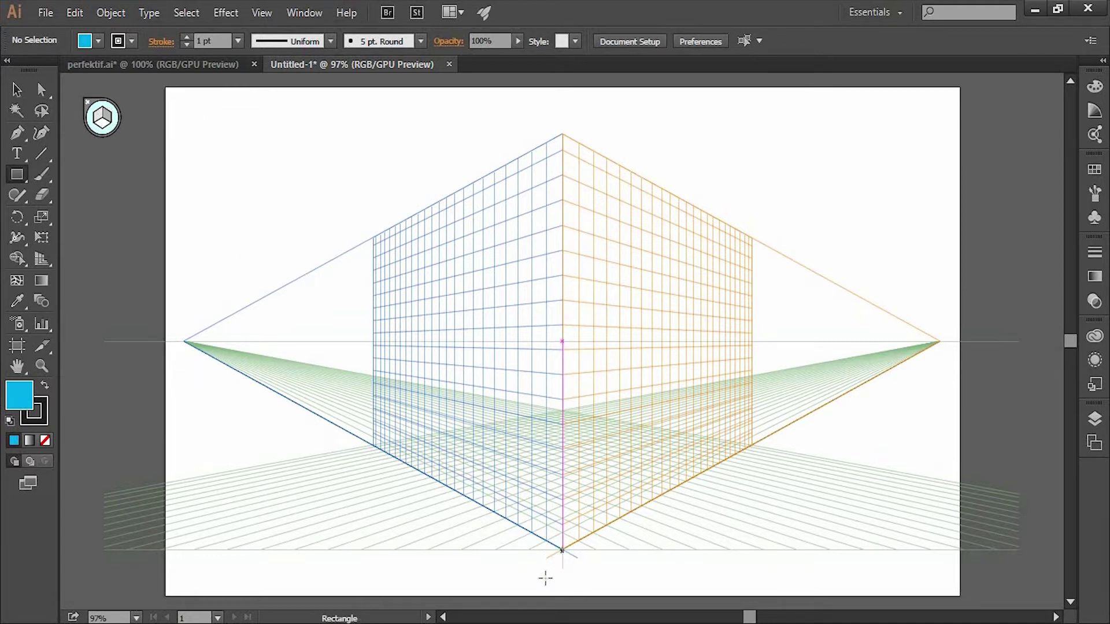
drag(562, 550, 397, 518)
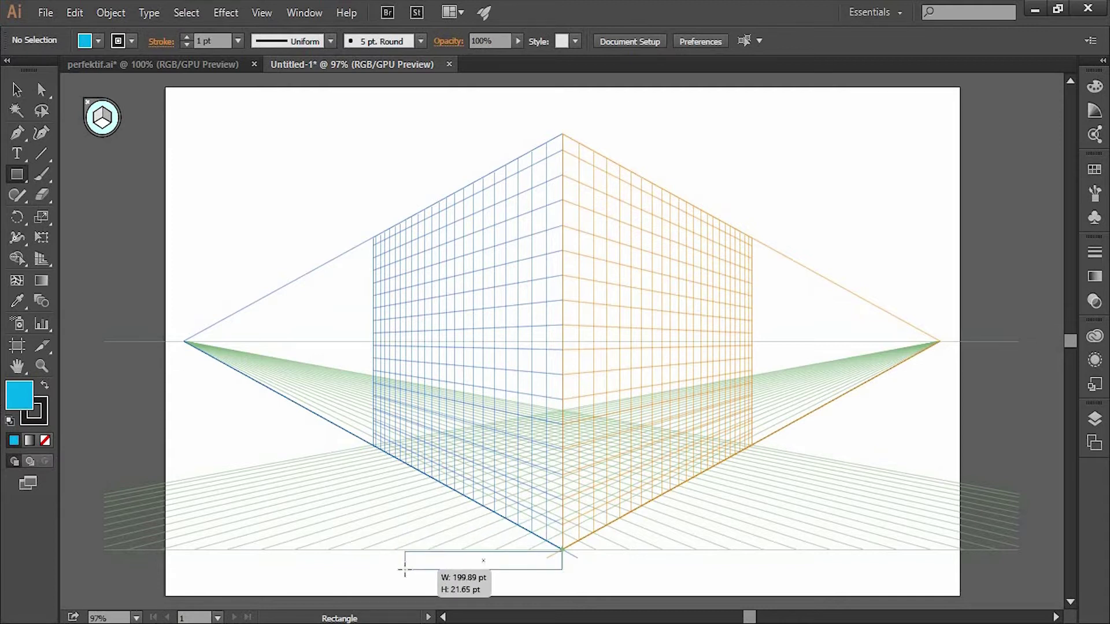
drag(404, 565, 404, 568)
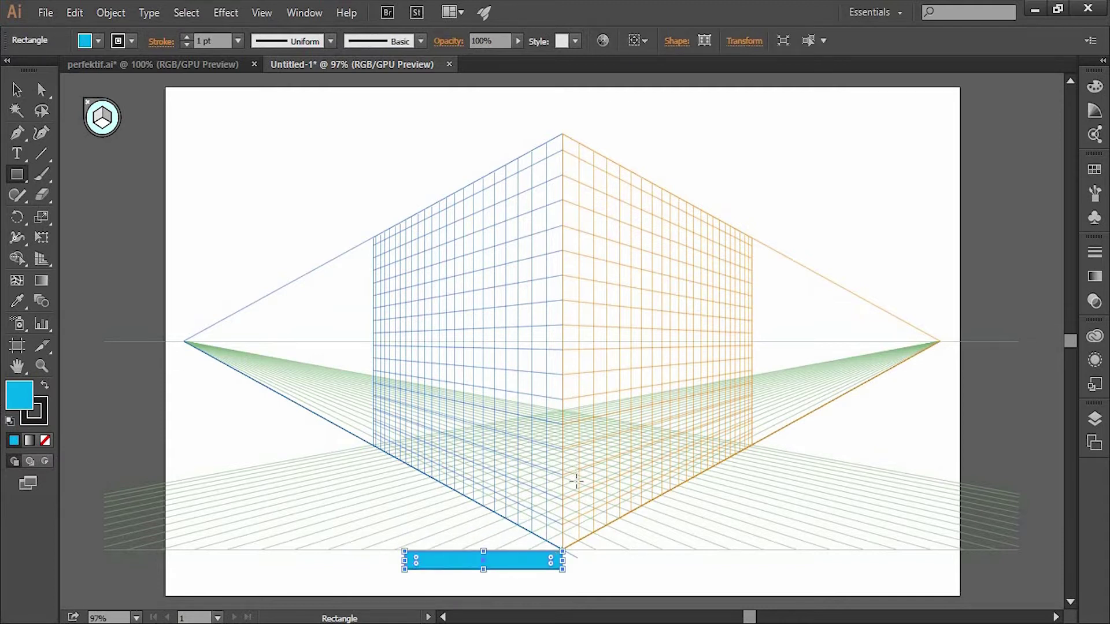
click(98, 119)
click(113, 120)
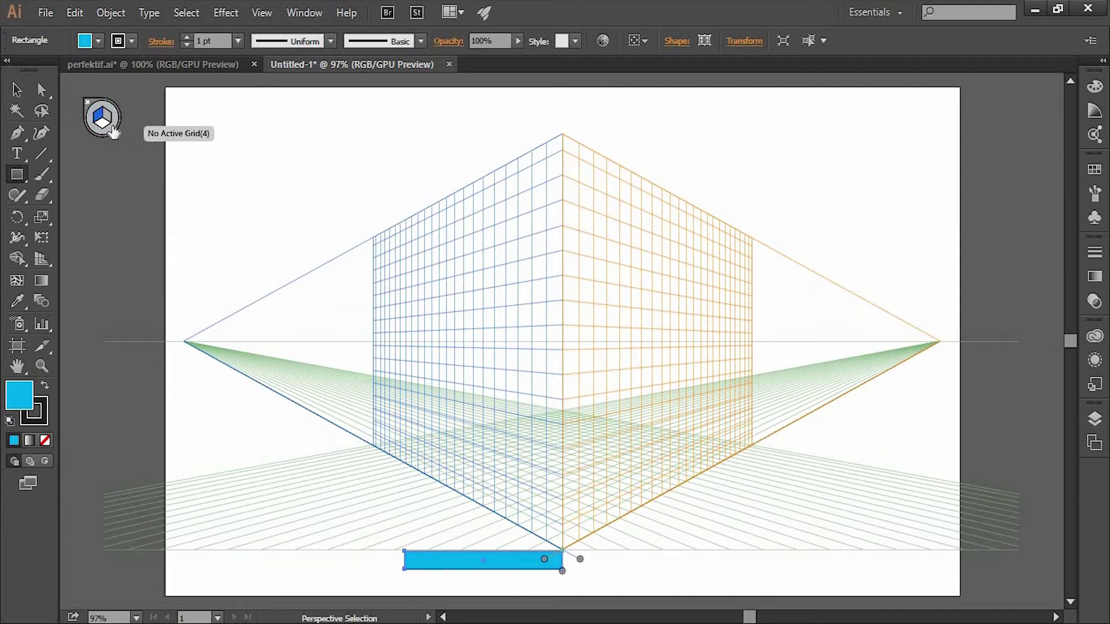
Step: Draw more practice rectangles, then undo them all and return to the Selection tool
drag(274, 145, 363, 220)
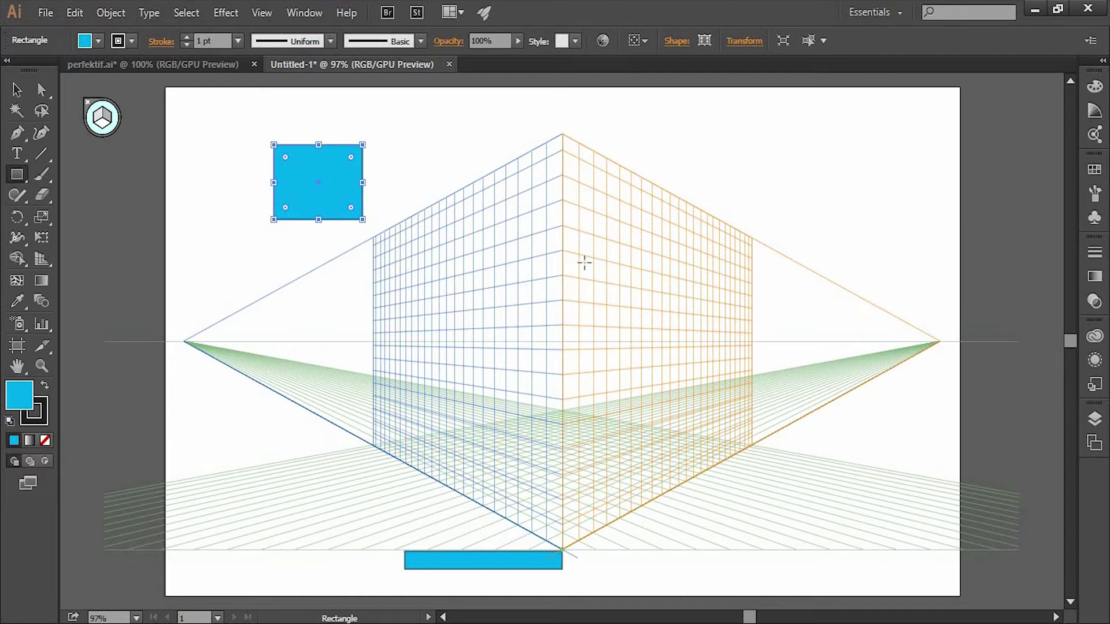
drag(585, 263, 657, 363)
drag(433, 299, 533, 414)
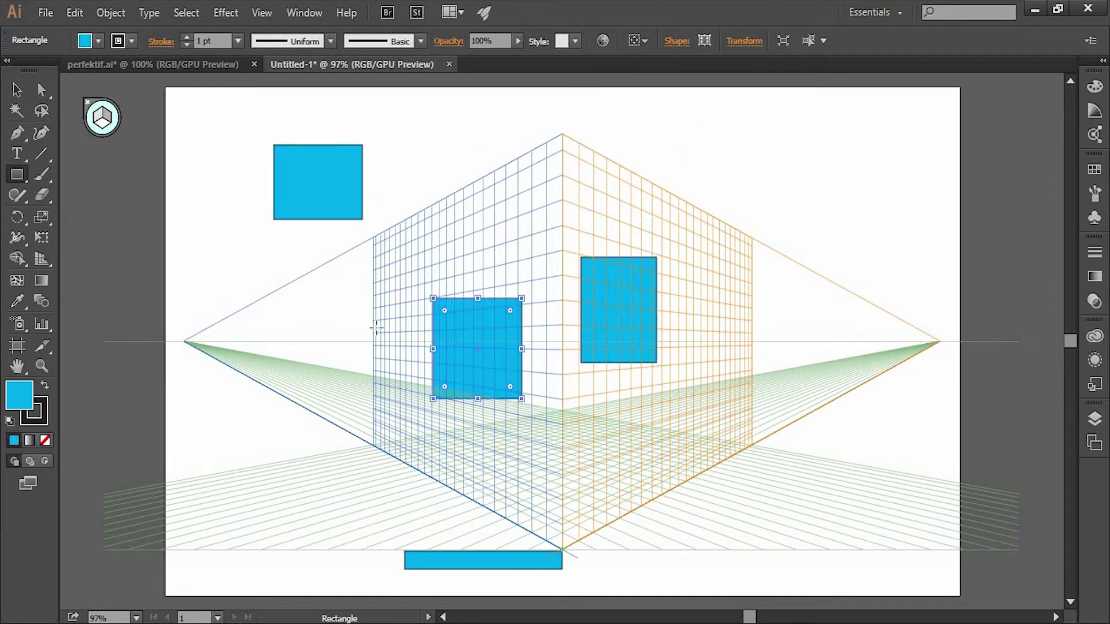
key(ctrl+z)
key(ctrl+z)
key(ctrl+z)
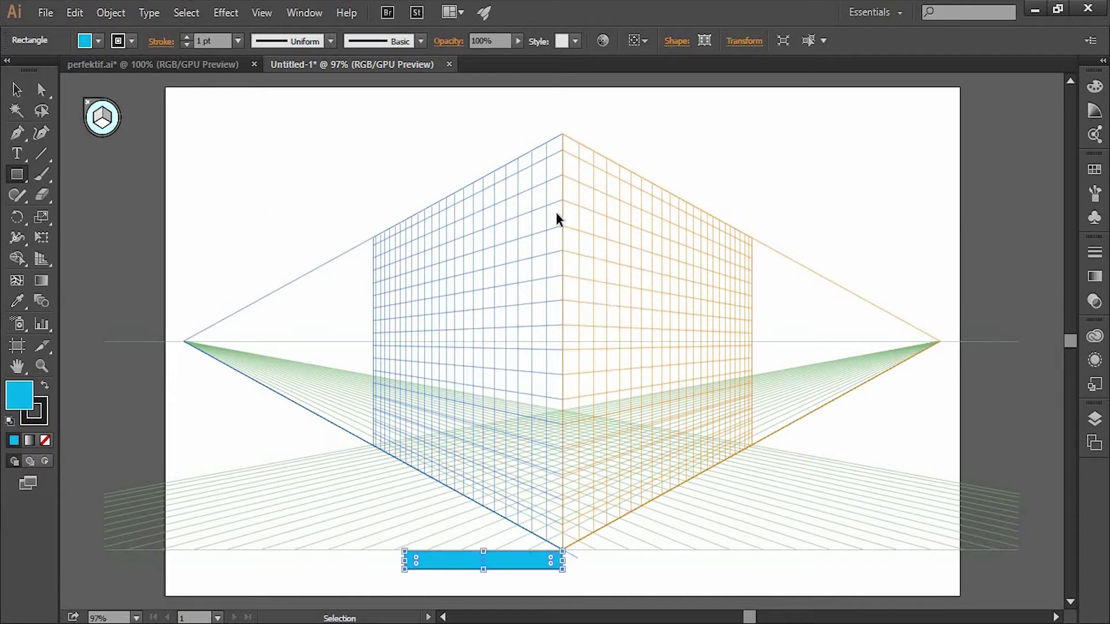
key(ctrl+z)
click(17, 90)
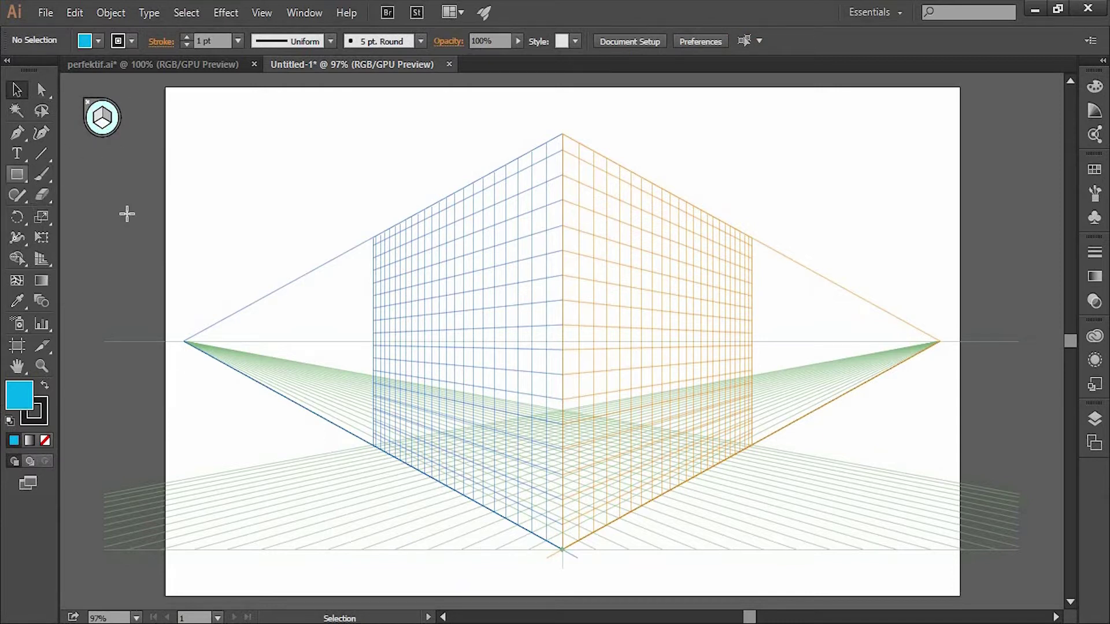
Step: Set the rectangle fill to light grey and the stroke weight to 0.5 pt
key(m)
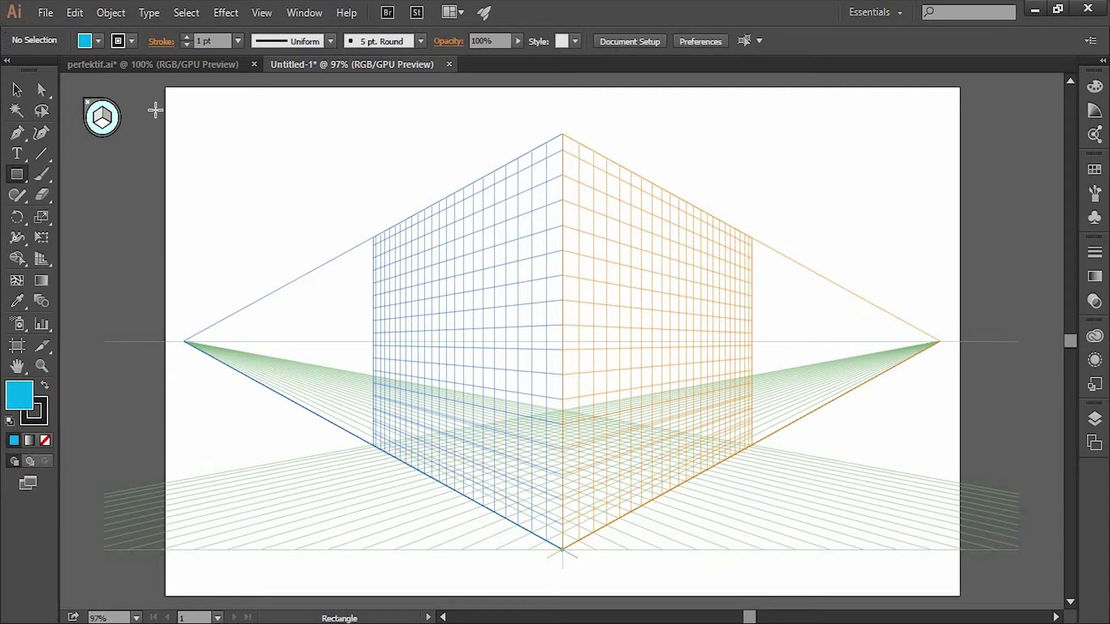
click(97, 40)
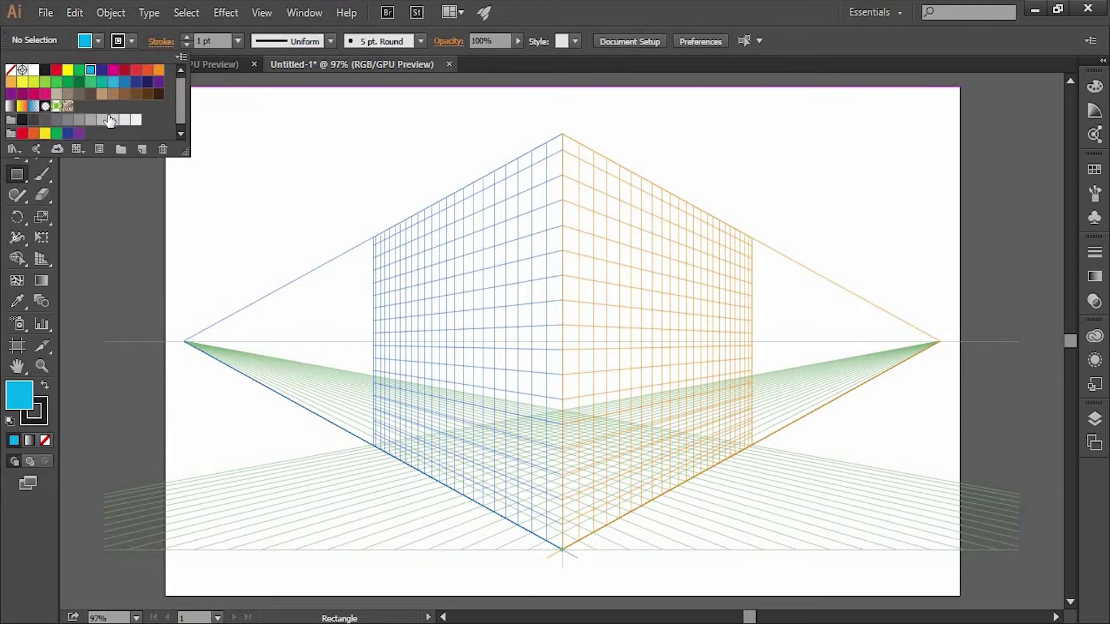
click(113, 119)
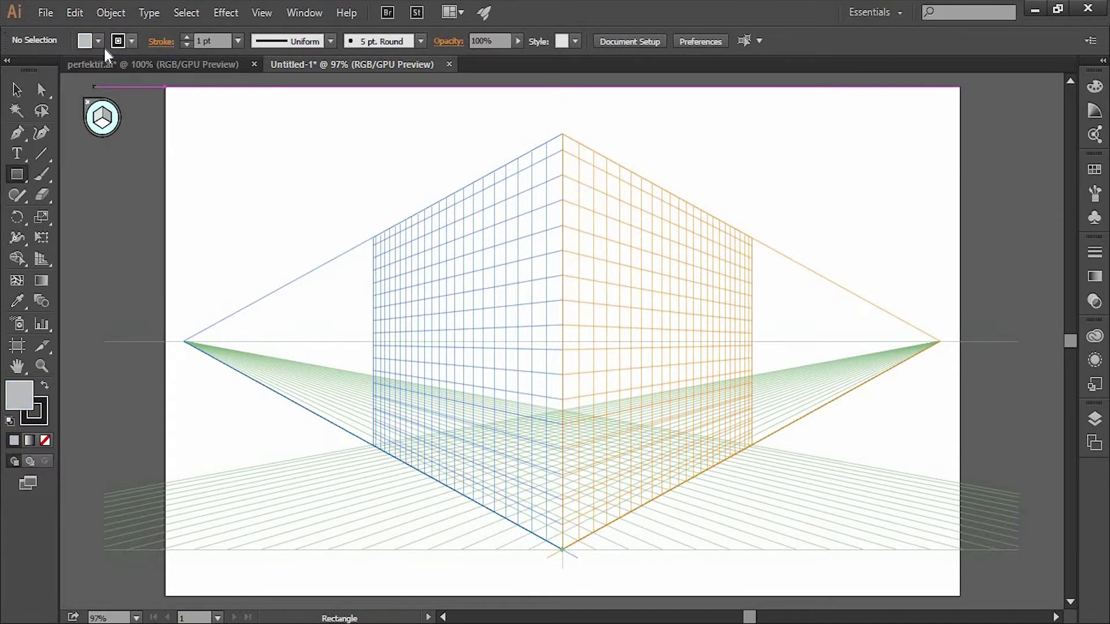
click(131, 41)
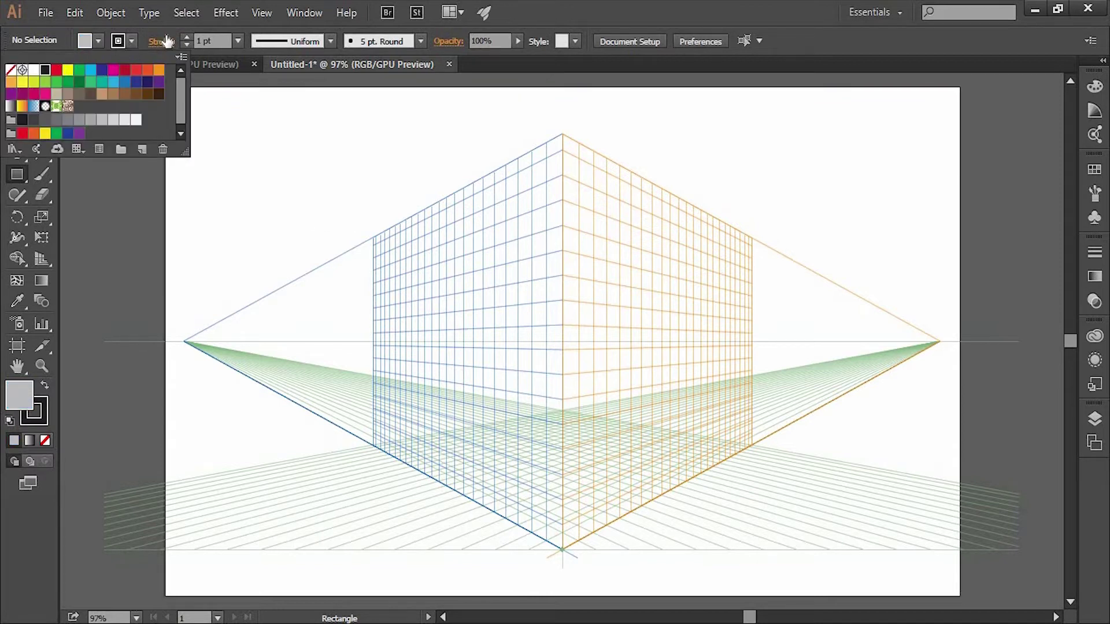
click(237, 41)
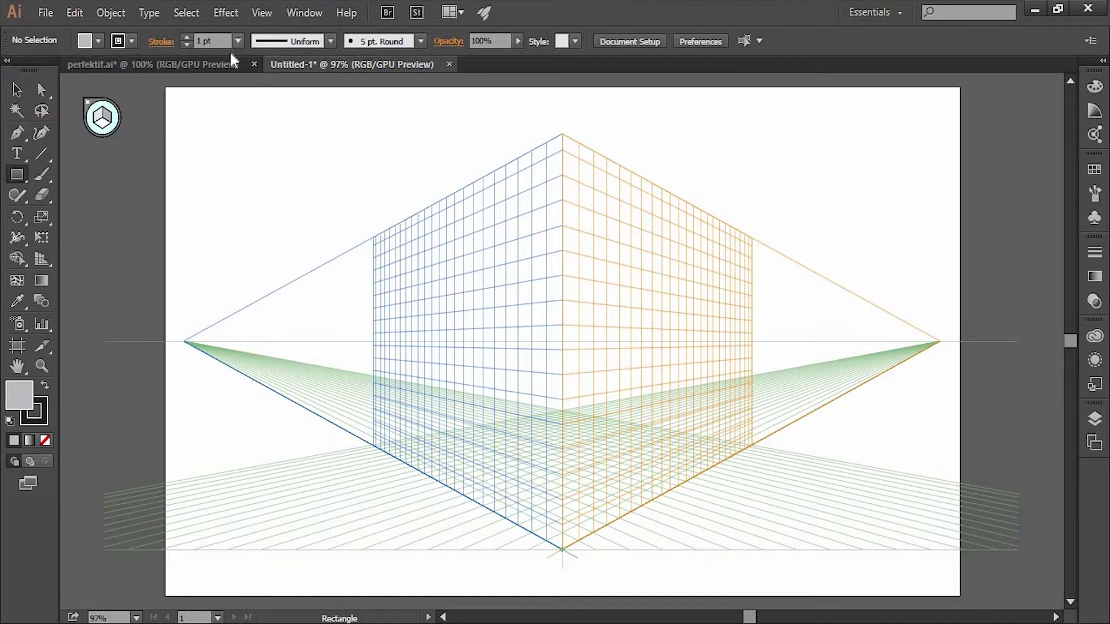
click(254, 94)
Step: Activate the left plane, draw a trial rectangle, and remove it
click(96, 120)
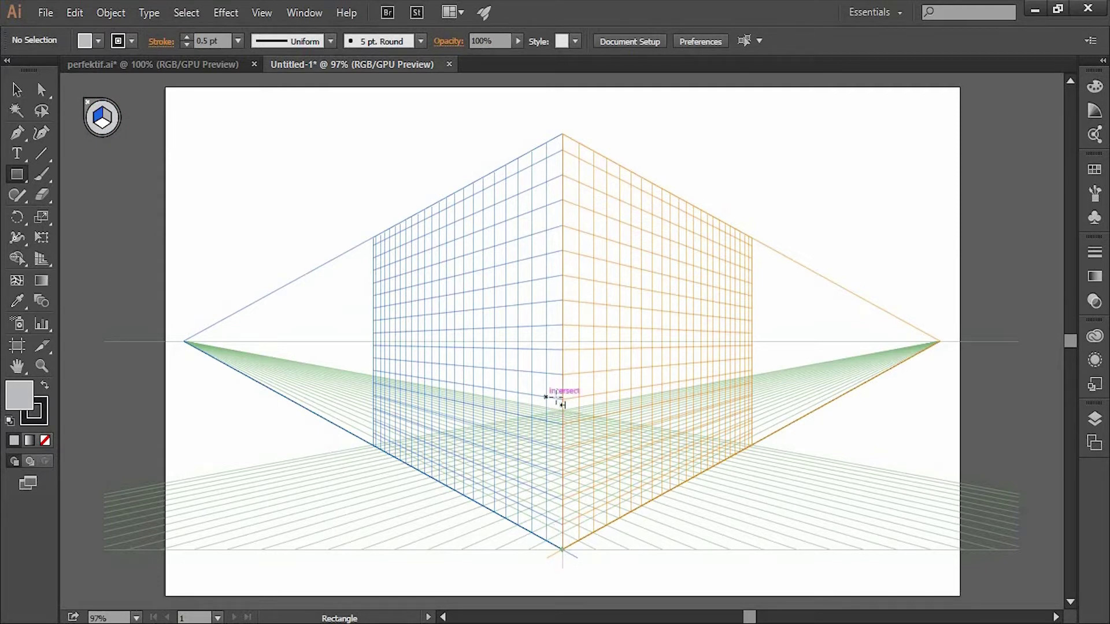
mouse_move(561, 399)
mouse_down()
mouse_move(513, 547)
mouse_move(530, 533)
mouse_up()
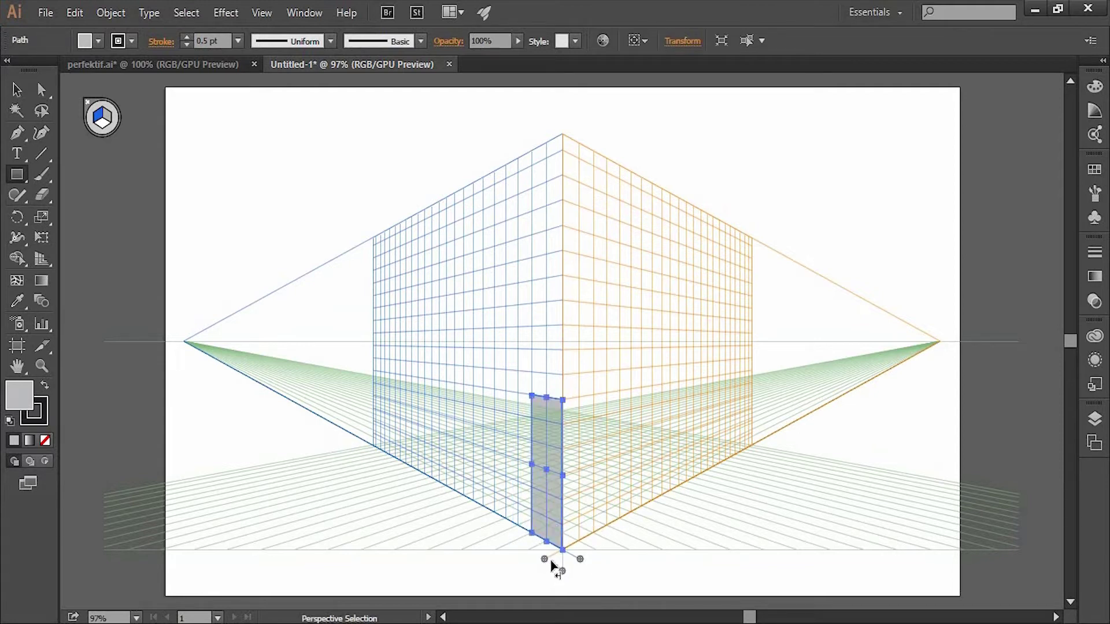
key(ctrl+z)
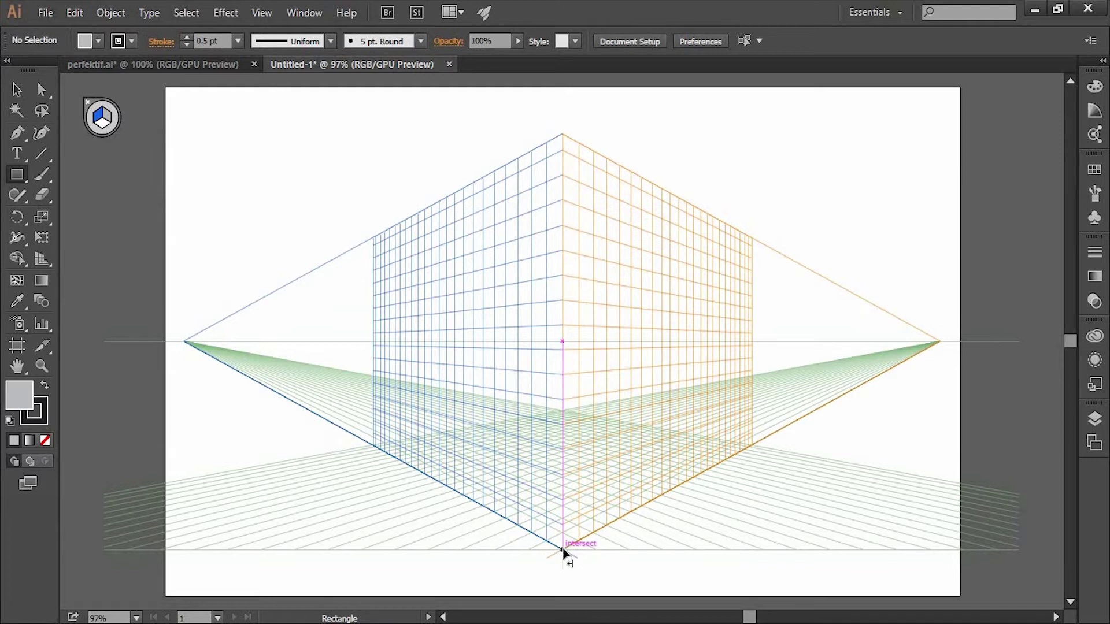
Step: Zoom to the grid corner and draw a grey wall rectangle up the left plane
scroll(562, 552, up, 2)
mouse_move(544, 481)
mouse_down()
mouse_move(613, 380)
mouse_move(600, 438)
mouse_up()
mouse_move(620, 501)
mouse_down()
mouse_move(544, 277)
mouse_move(532, 287)
mouse_up()
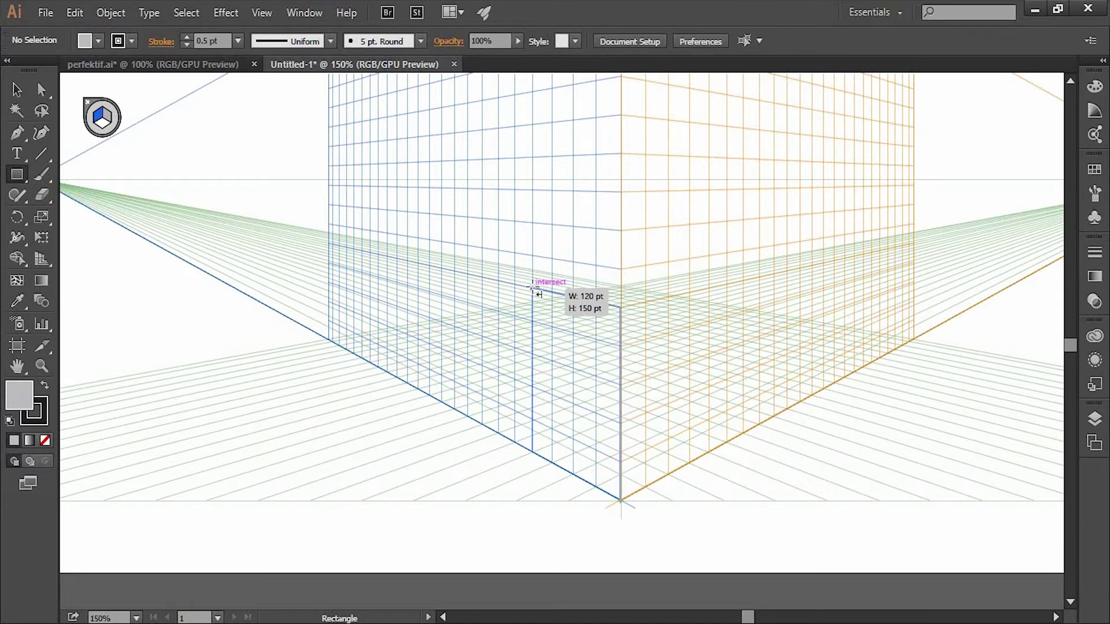
drag(532, 289, 532, 288)
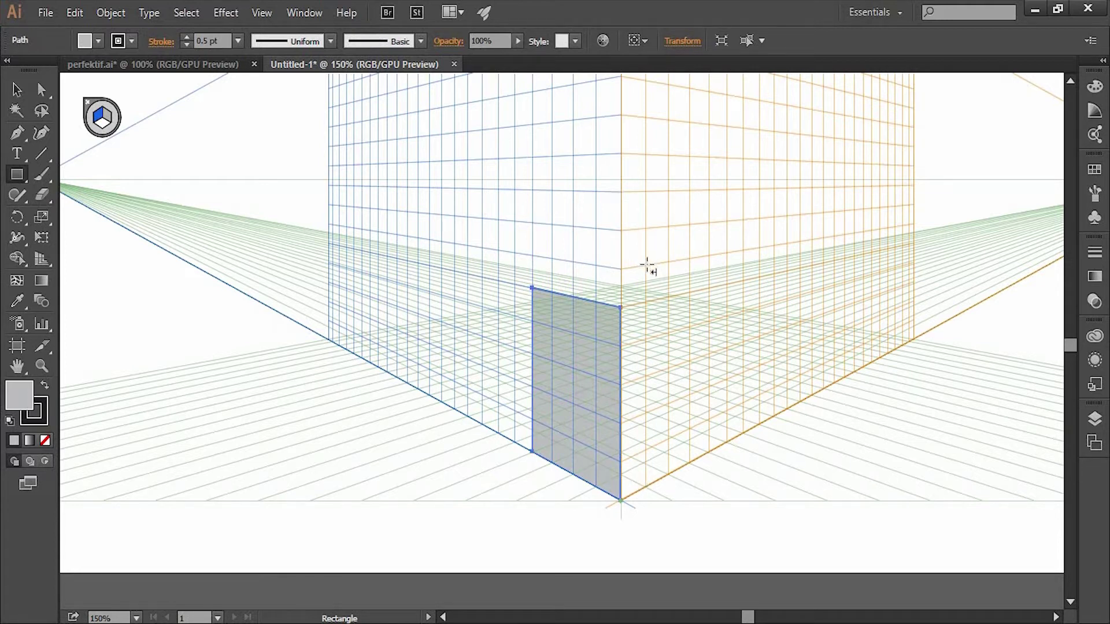
Step: Draw and undo extra trial rectangles on both planes, leaving the right plane active
drag(645, 266, 697, 428)
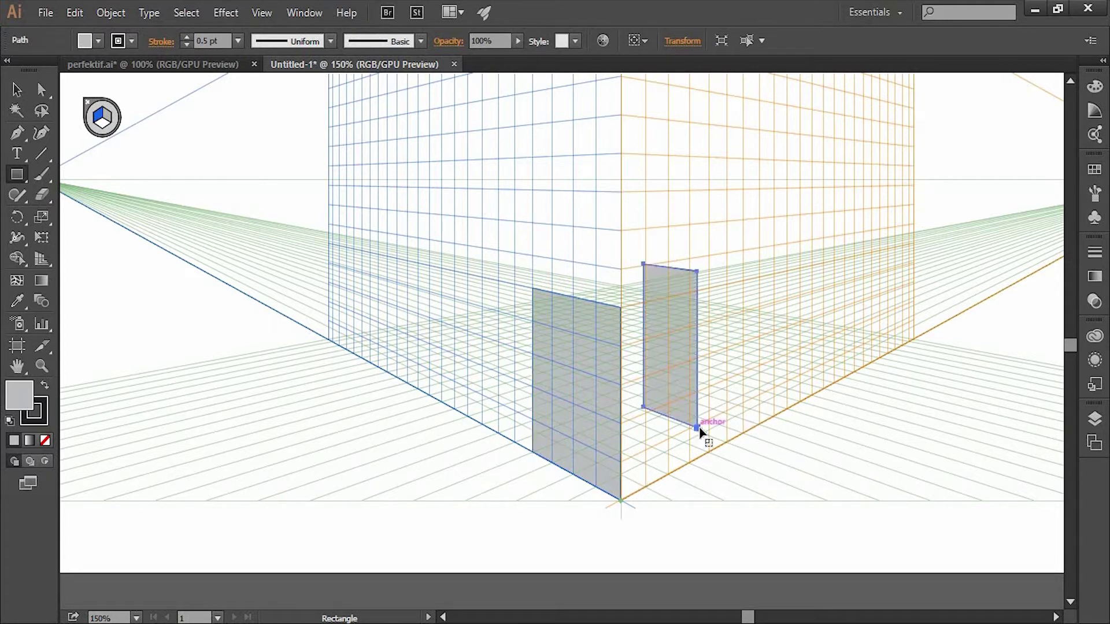
key(ctrl+z)
drag(429, 240, 498, 432)
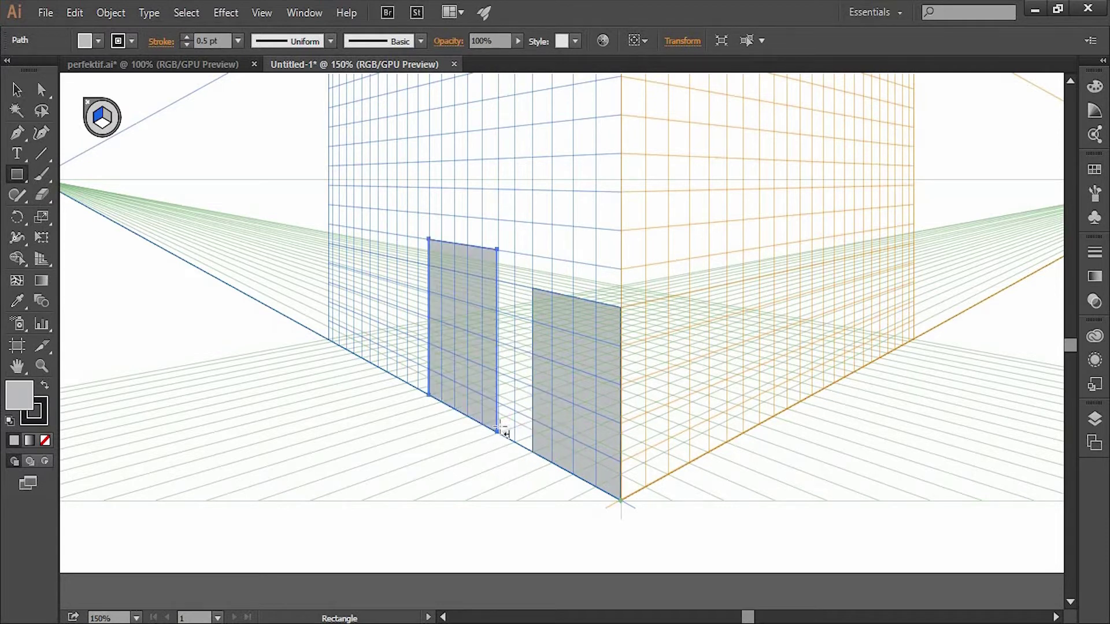
key(shift+v)
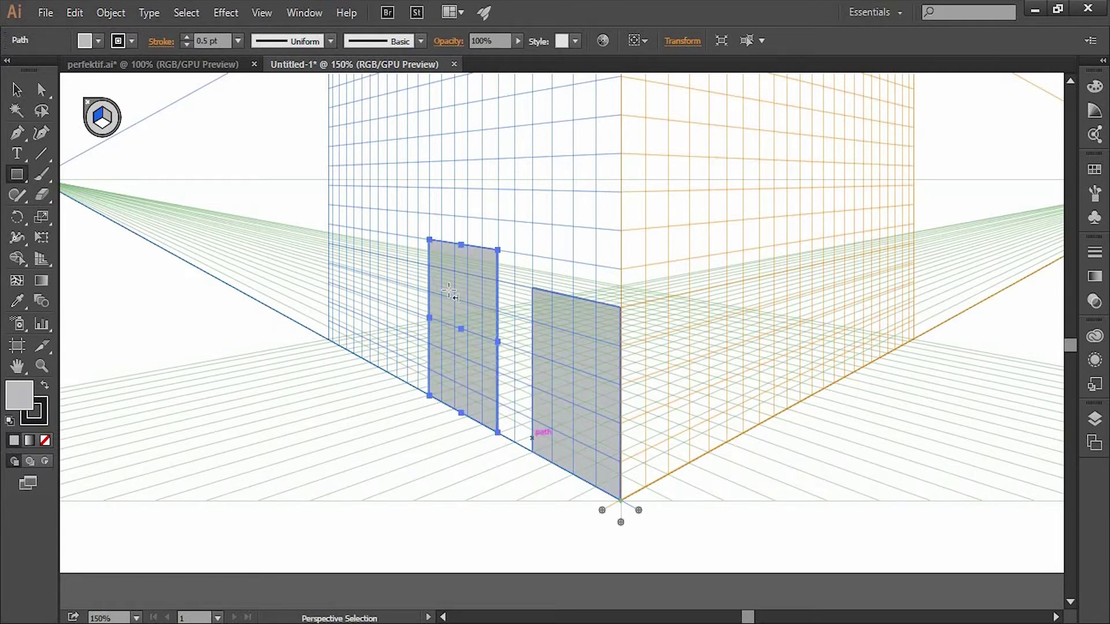
key(ctrl+z)
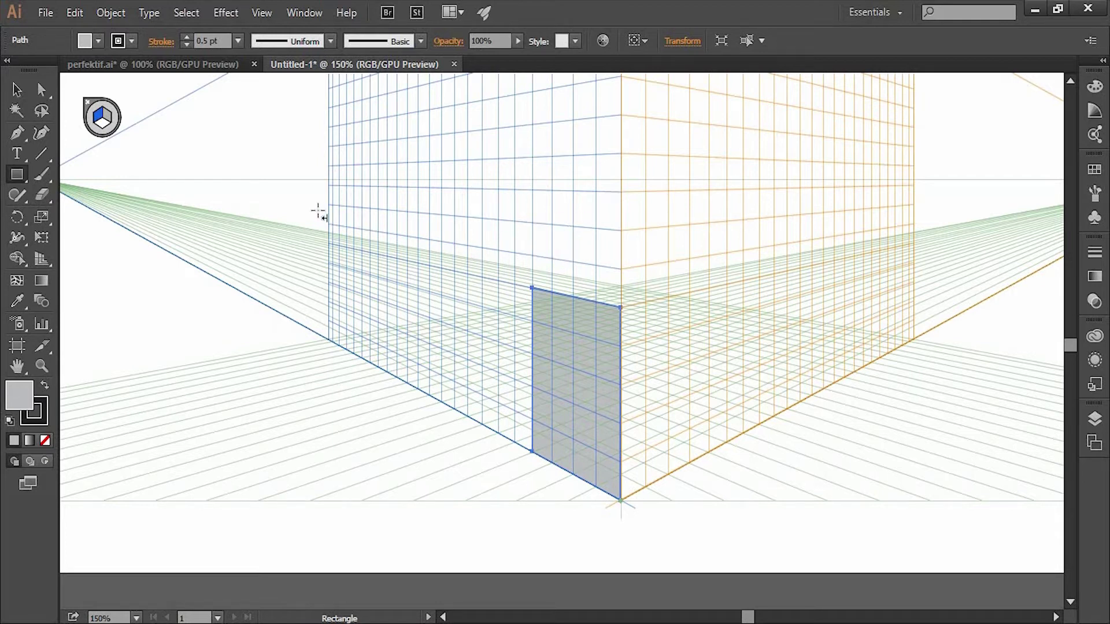
key(shift+v)
click(105, 115)
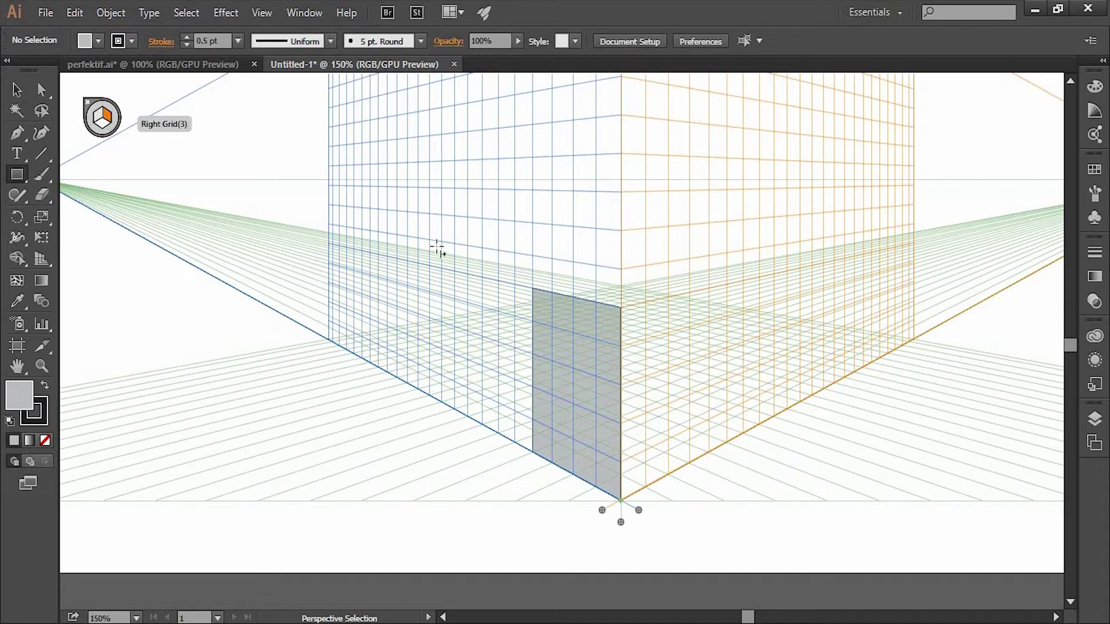
Step: Draw a 120 × 150 pt grey wall on the right plane meeting the left wall
key(m)
mouse_move(623, 499)
mouse_down()
mouse_move(714, 444)
mouse_move(709, 289)
mouse_up()
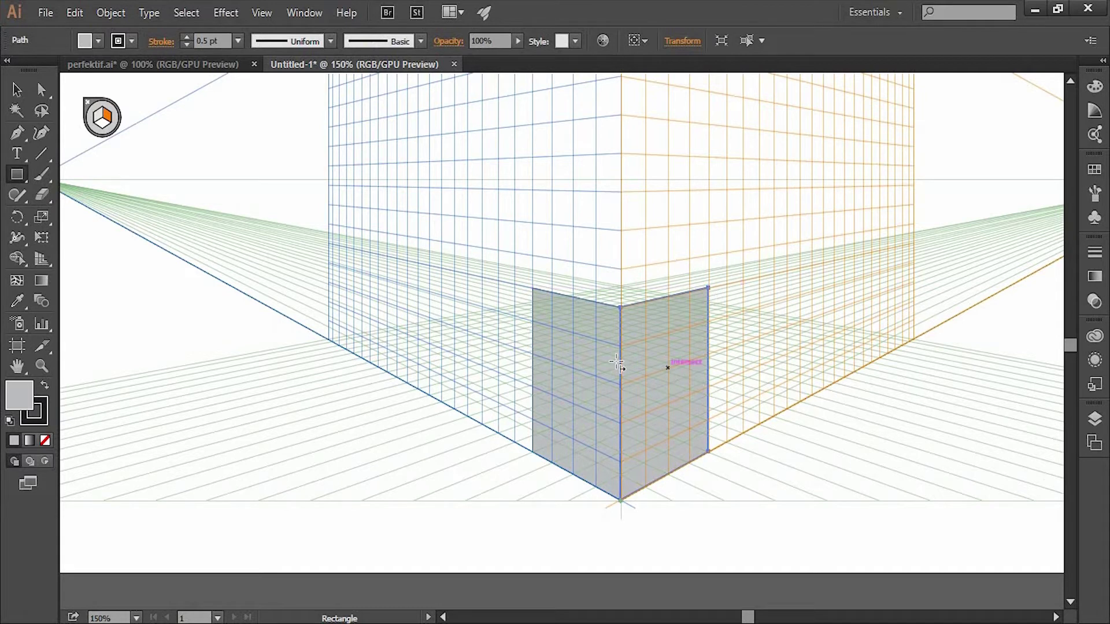
click(17, 89)
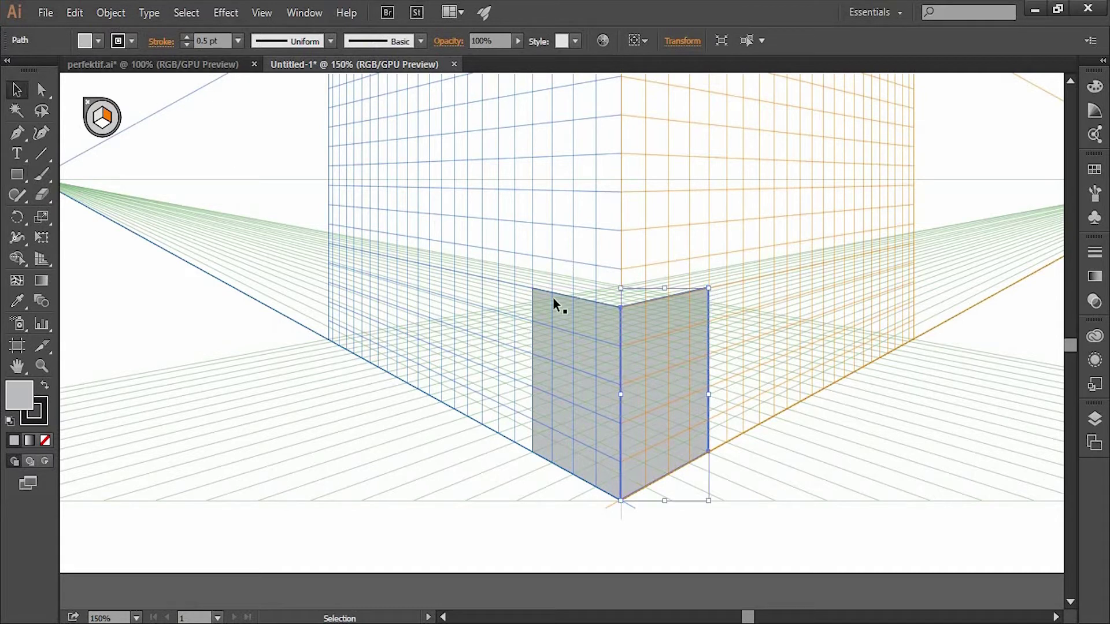
click(17, 174)
Step: Cap both walls with a lighter grey rectangle drawn on the horizontal perspective plane
click(101, 126)
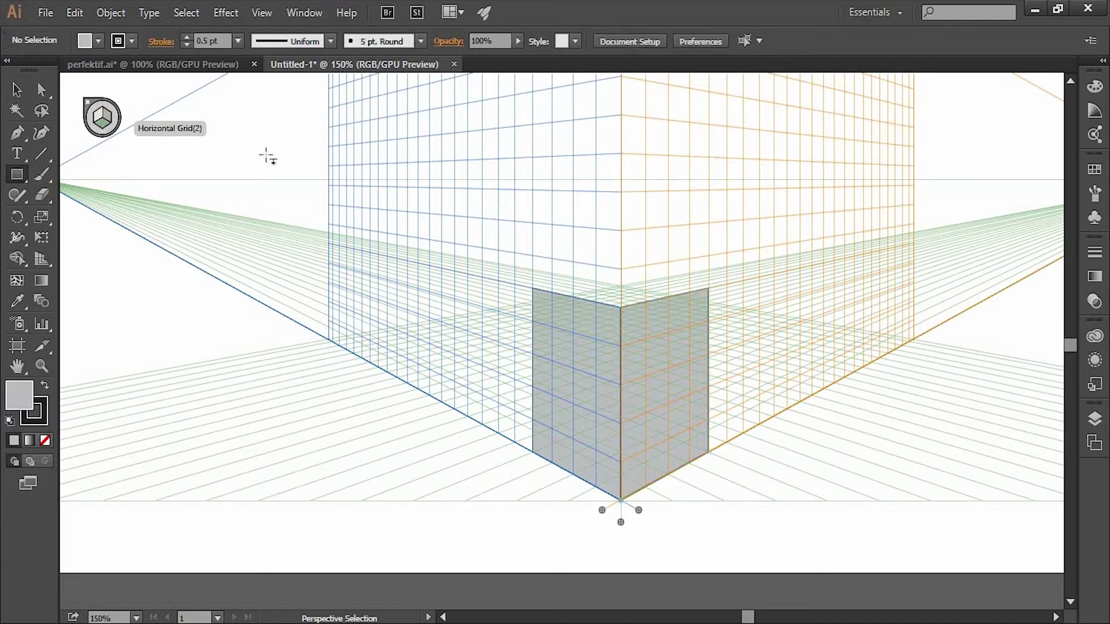
drag(532, 288, 709, 288)
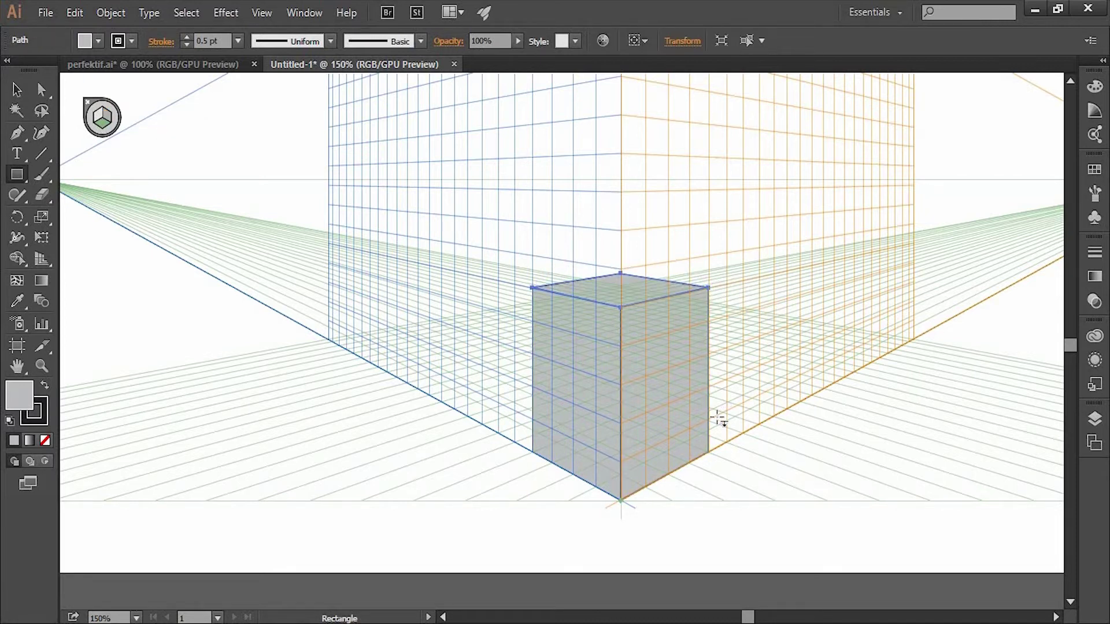
click(99, 41)
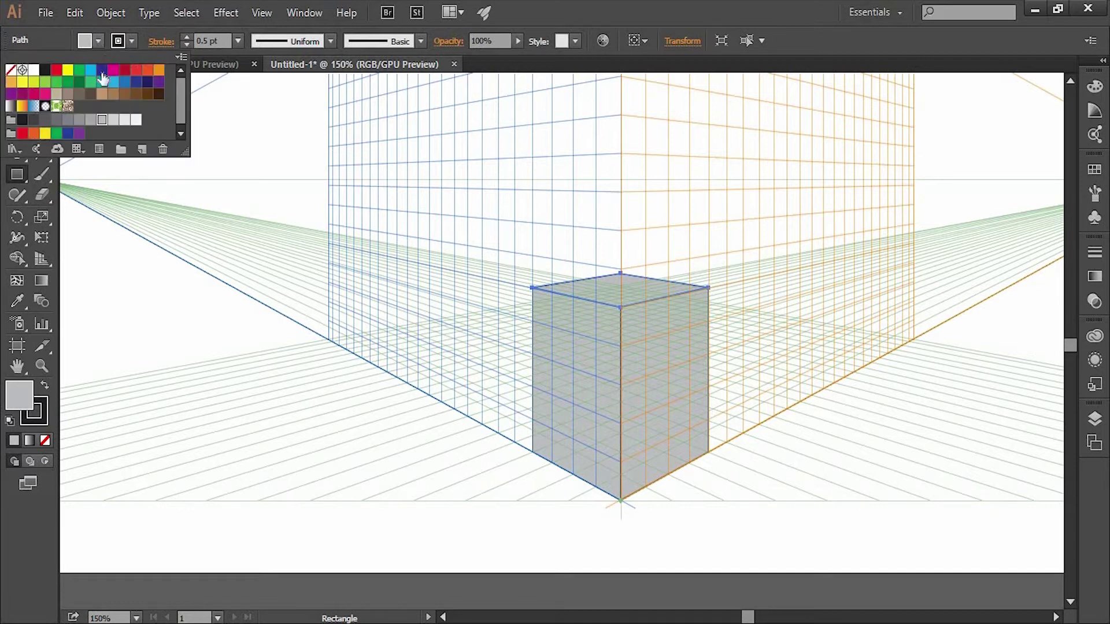
click(117, 120)
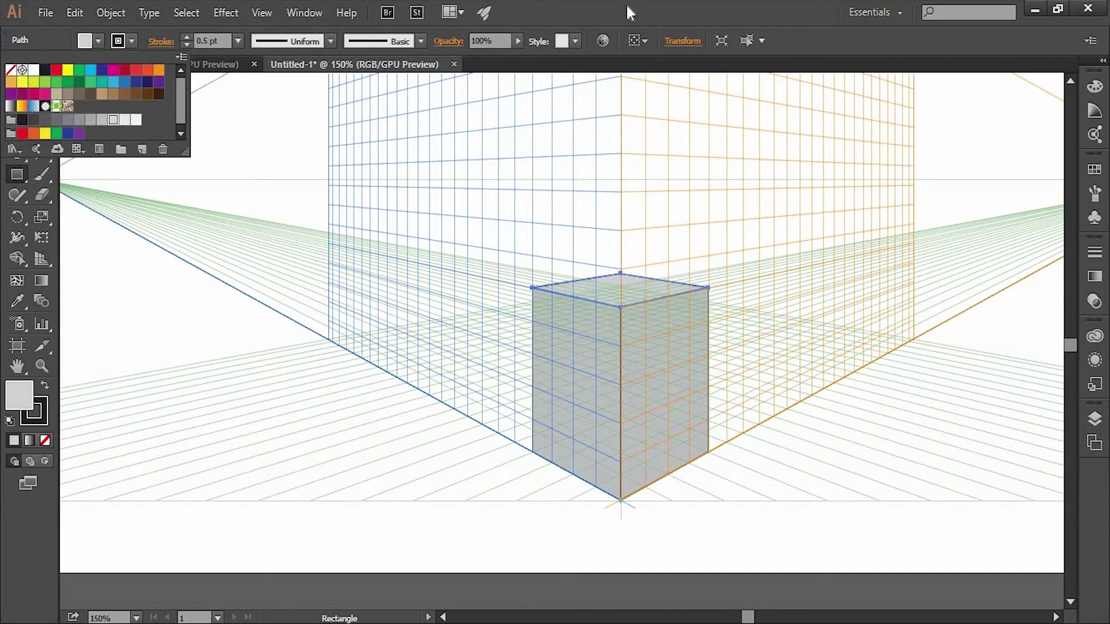
click(16, 89)
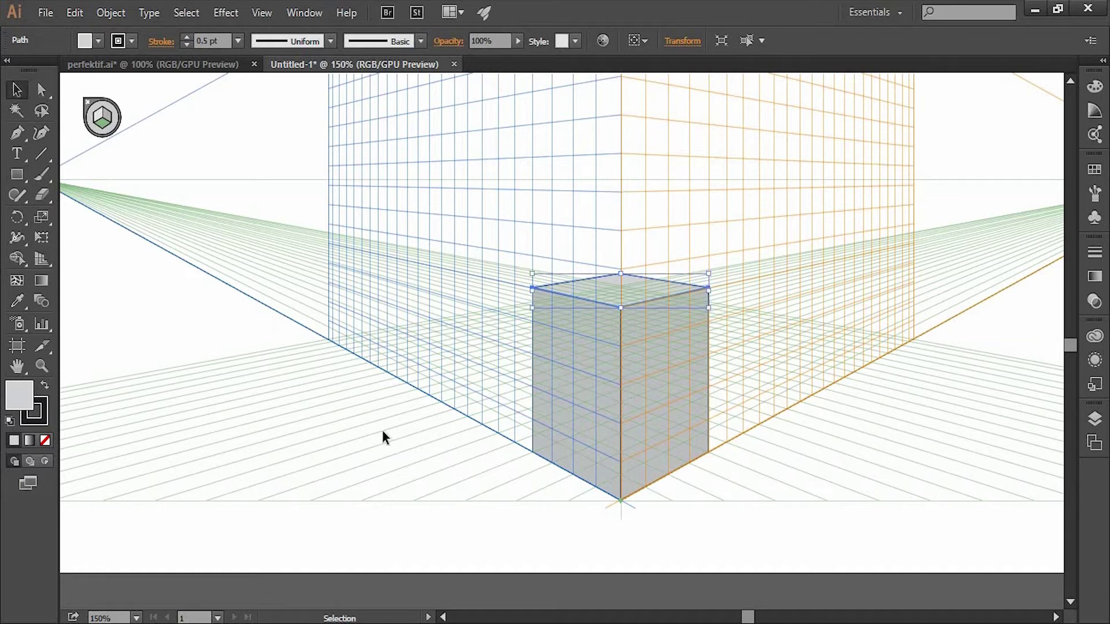
key(a)
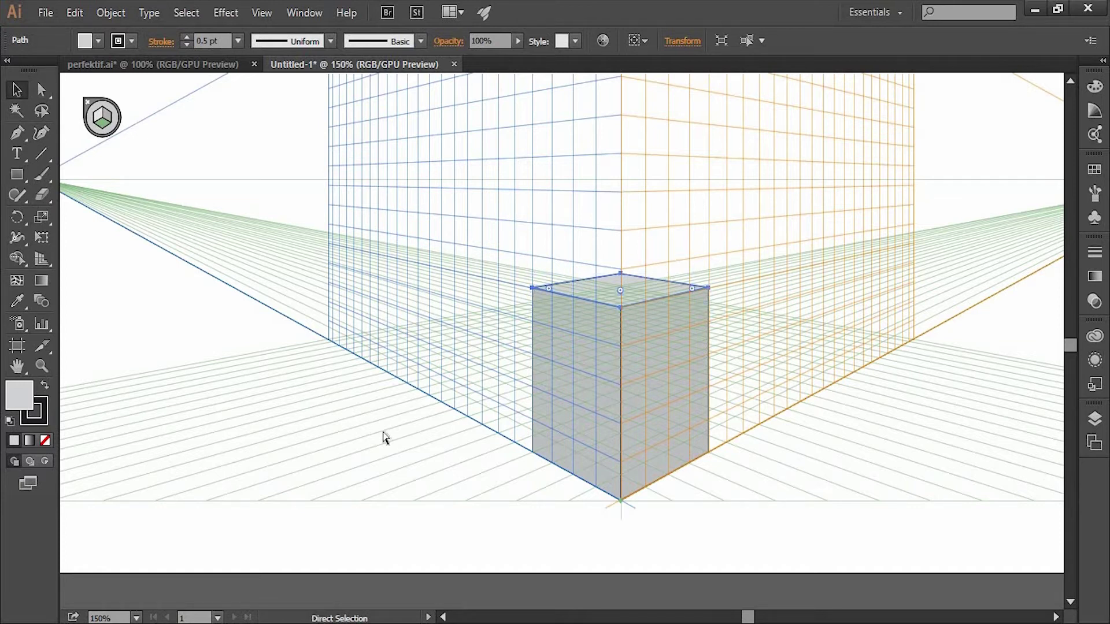
key(ctrl+0)
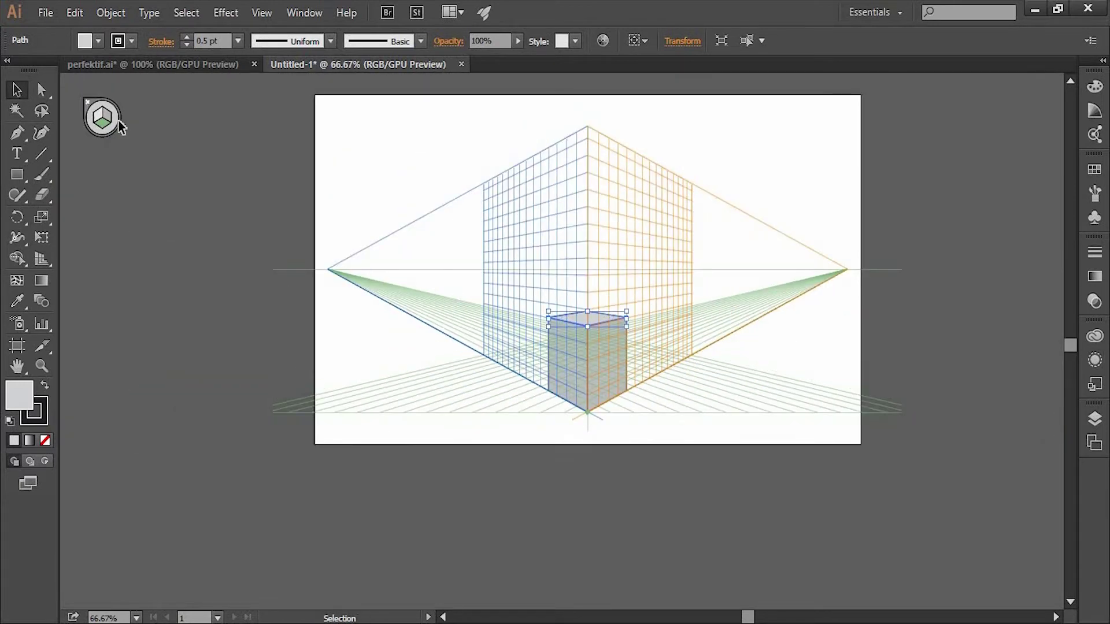
click(876, 260)
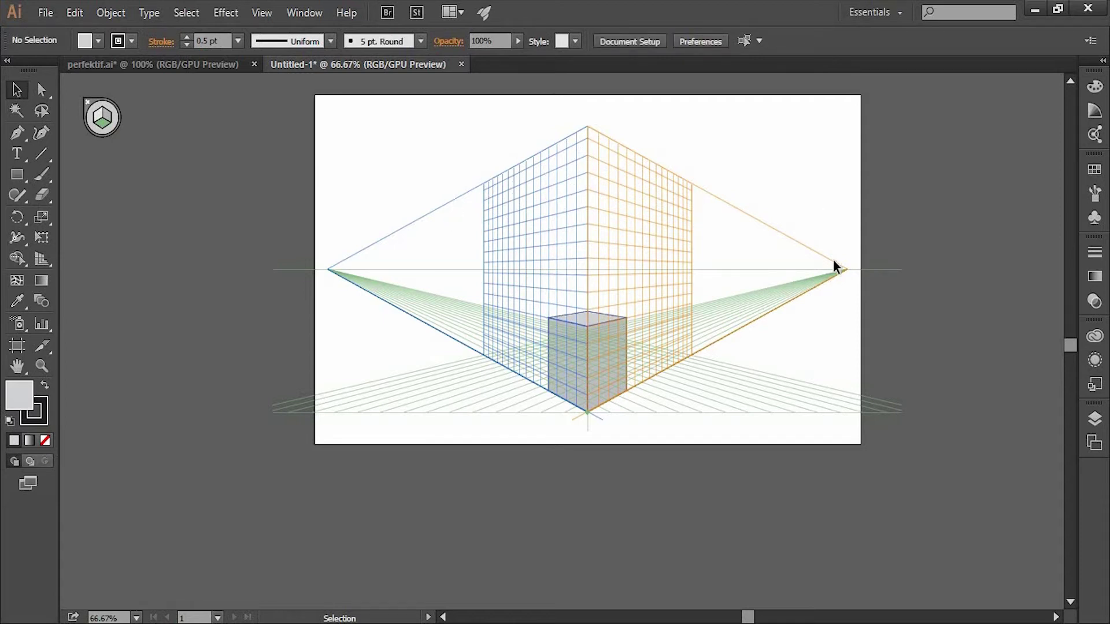
key(ctrl+1)
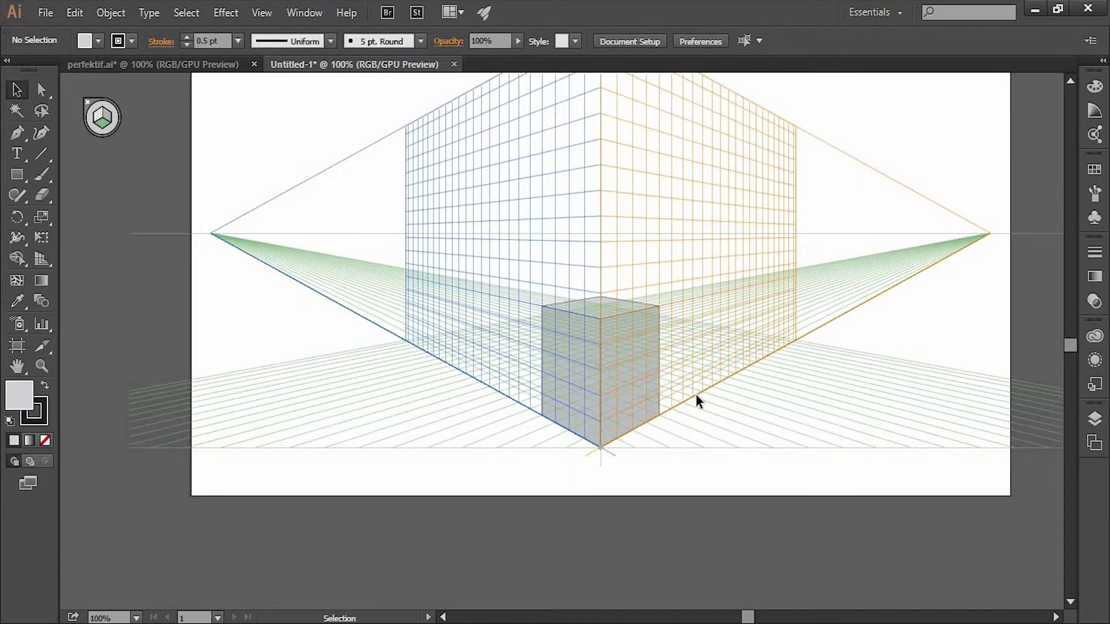
drag(577, 108, 551, 198)
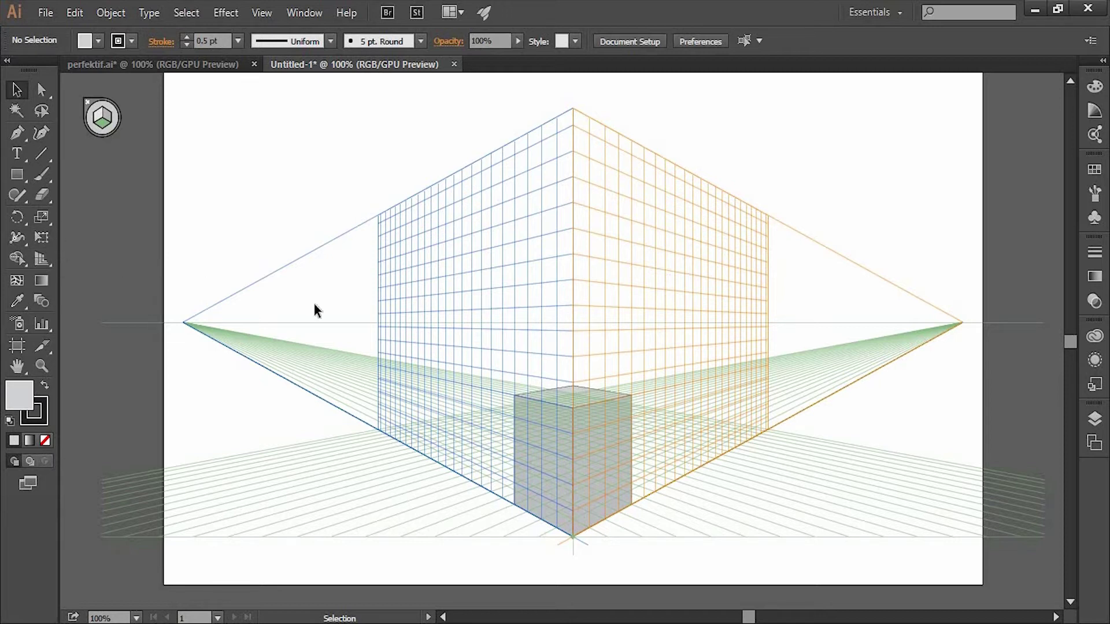
key(shift+p)
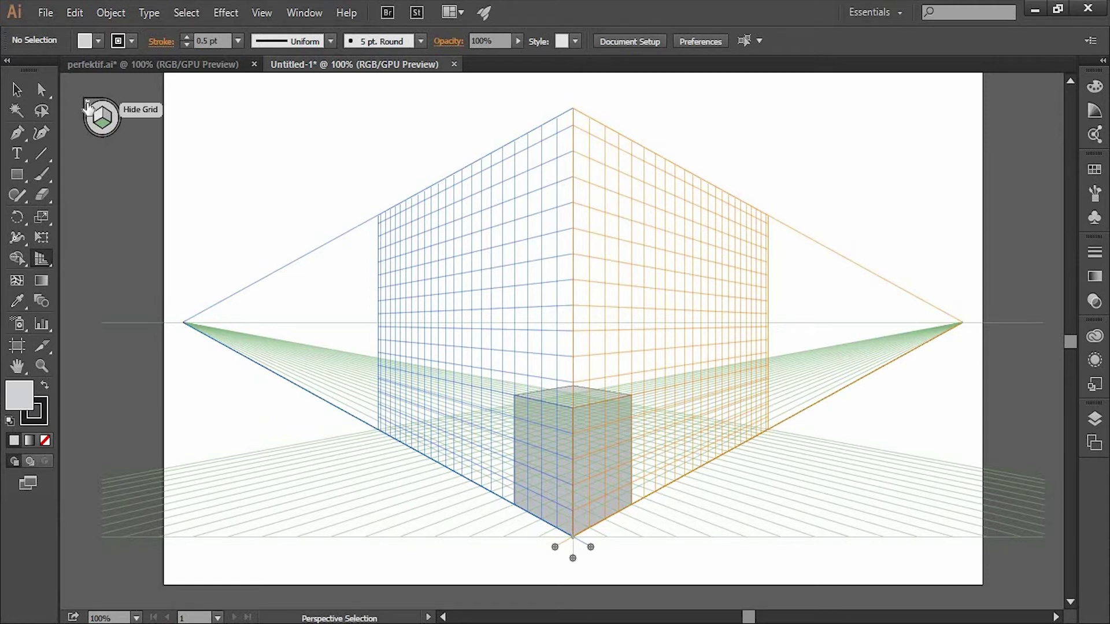
Step: Hide the perspective grid to view the grey box alone, then display the grid again
click(88, 106)
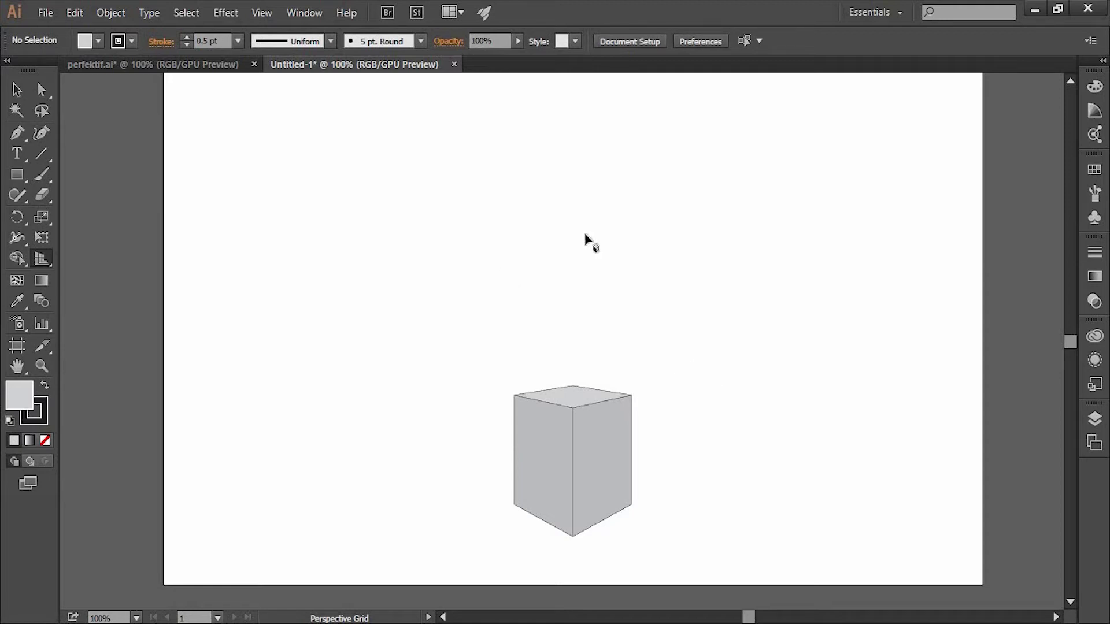
click(46, 258)
click(17, 90)
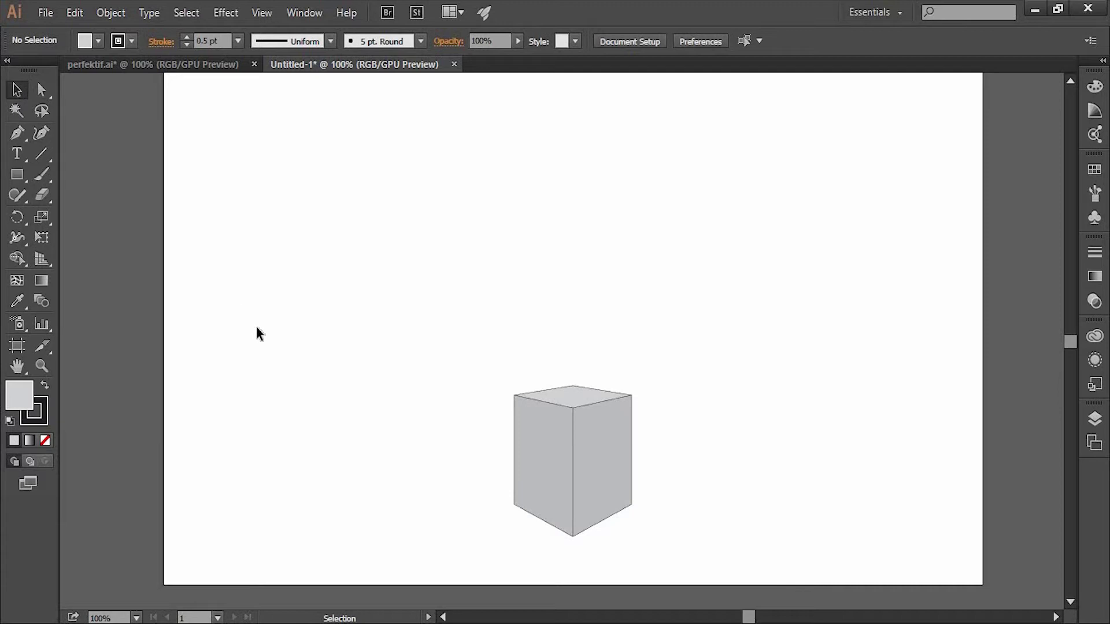
click(21, 176)
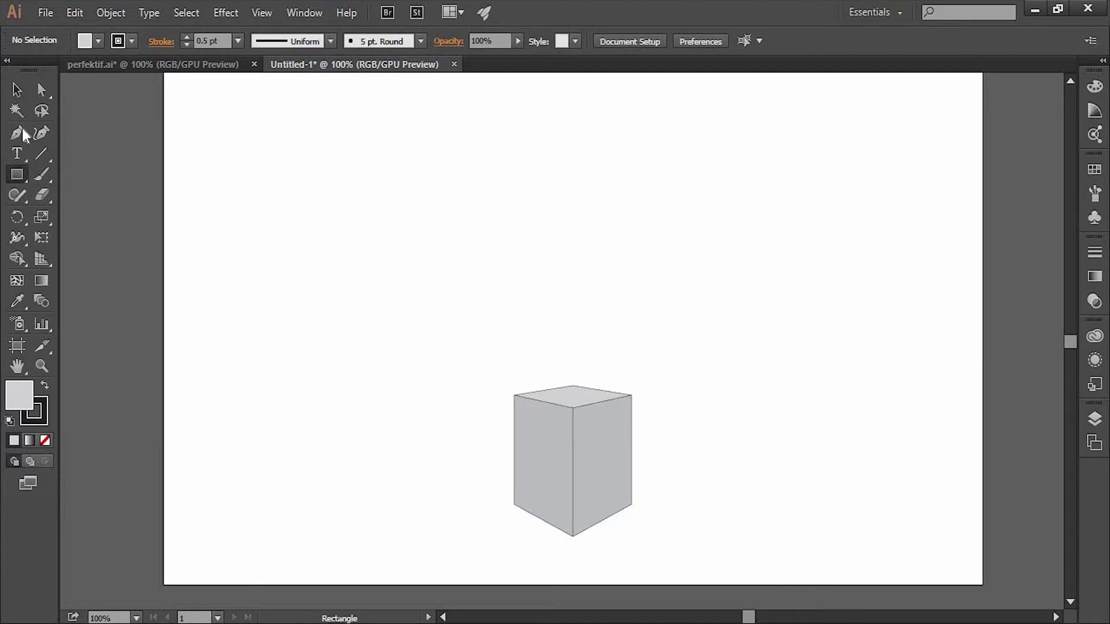
key(b)
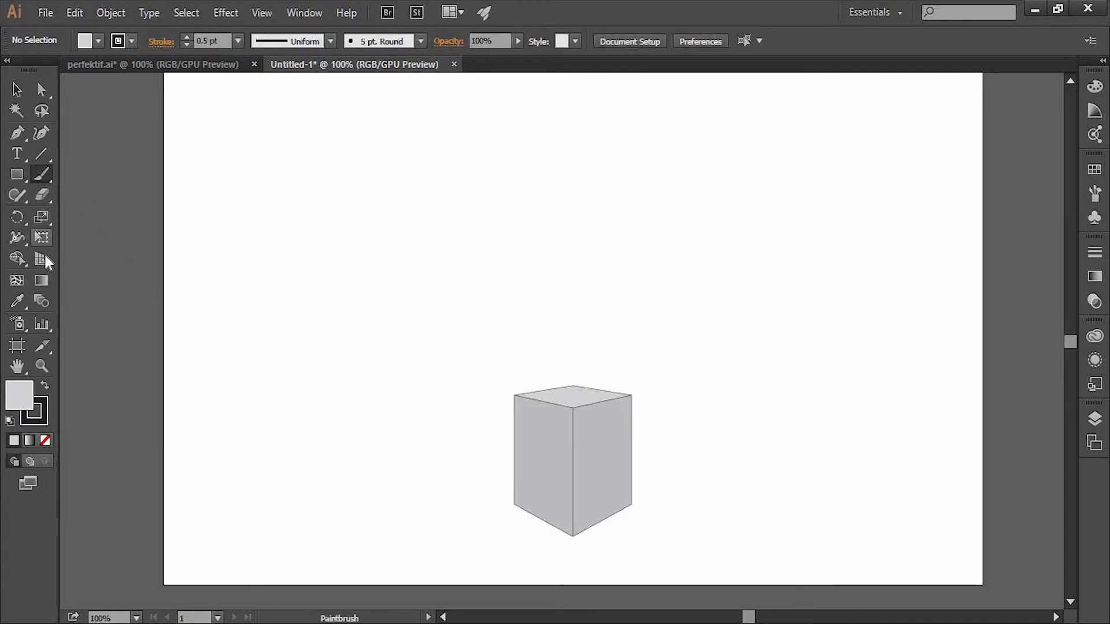
click(45, 259)
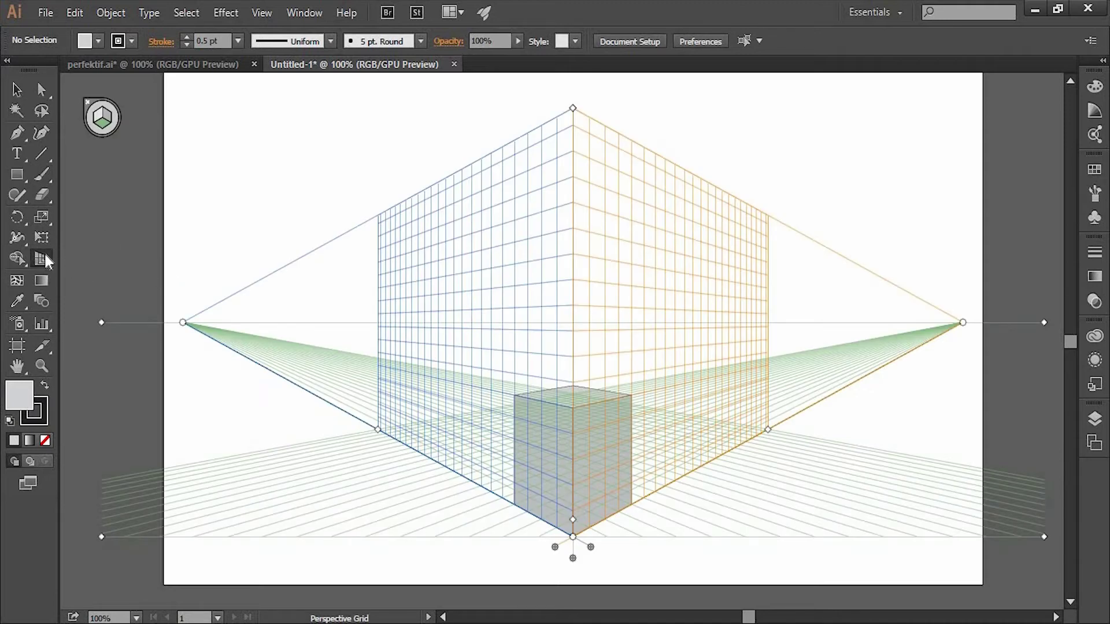
Step: Draw a door rectangle of about 53 × 59 pt at the base of the box's left face
key(shift+v)
click(23, 176)
click(96, 116)
click(17, 175)
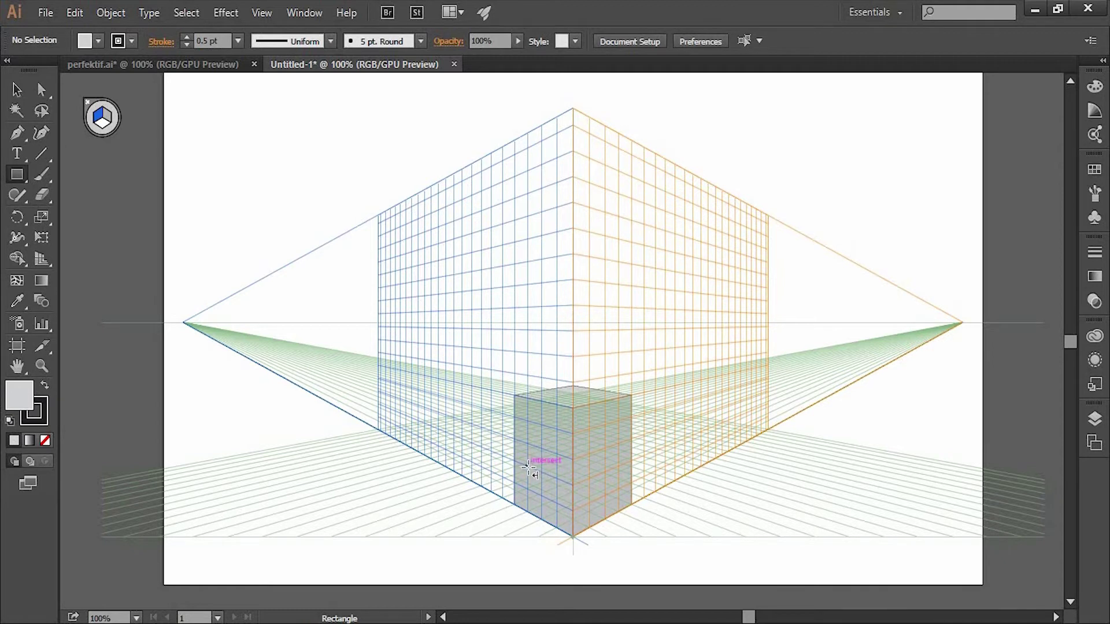
drag(530, 470, 543, 503)
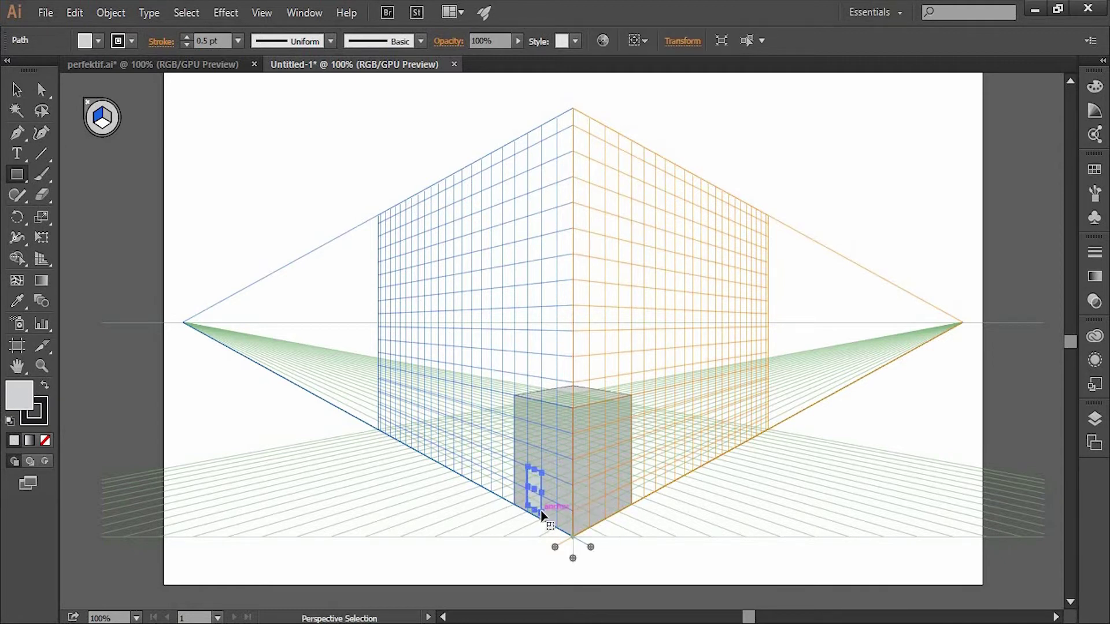
key(ctrl+z)
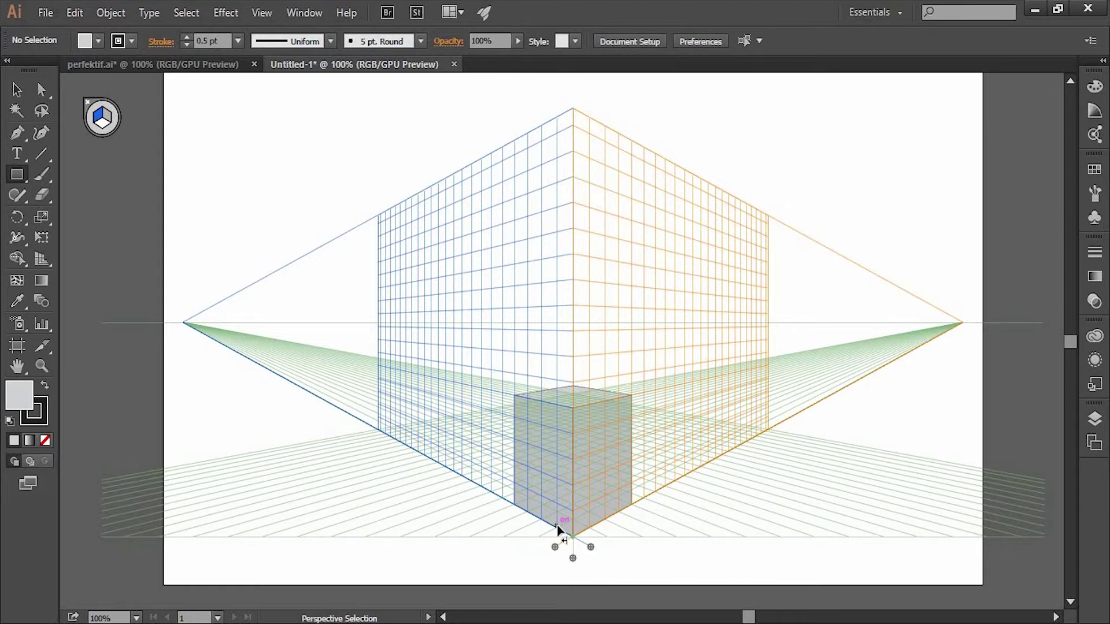
key(ctrl+plus)
scroll(611, 237, down, 5)
scroll(608, 405, down, 5)
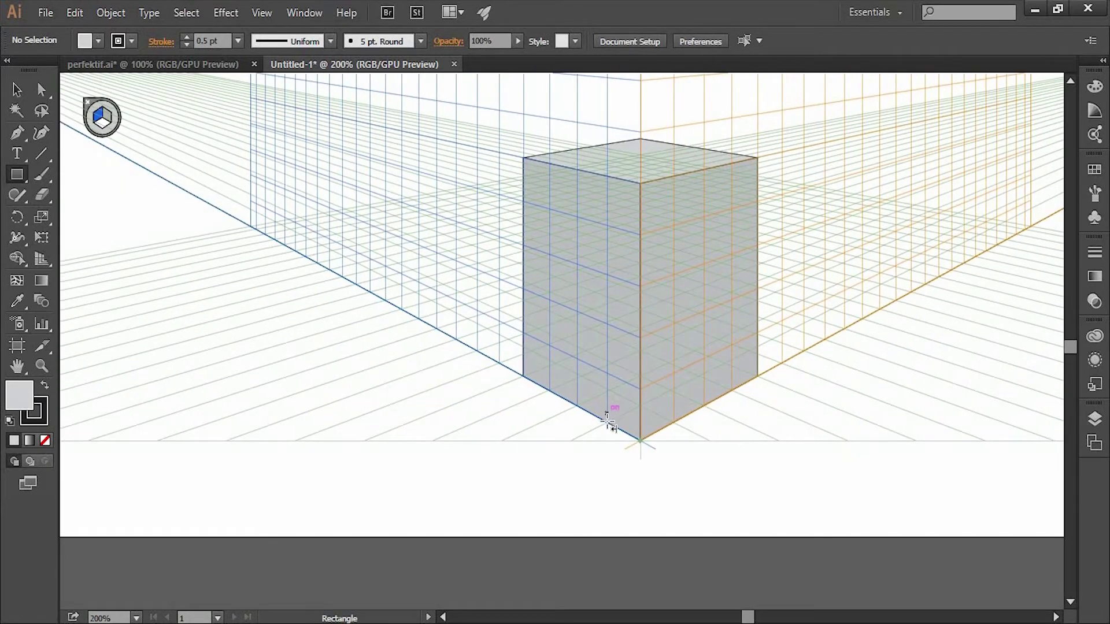
mouse_move(613, 422)
mouse_down()
mouse_move(548, 387)
mouse_move(552, 302)
mouse_up()
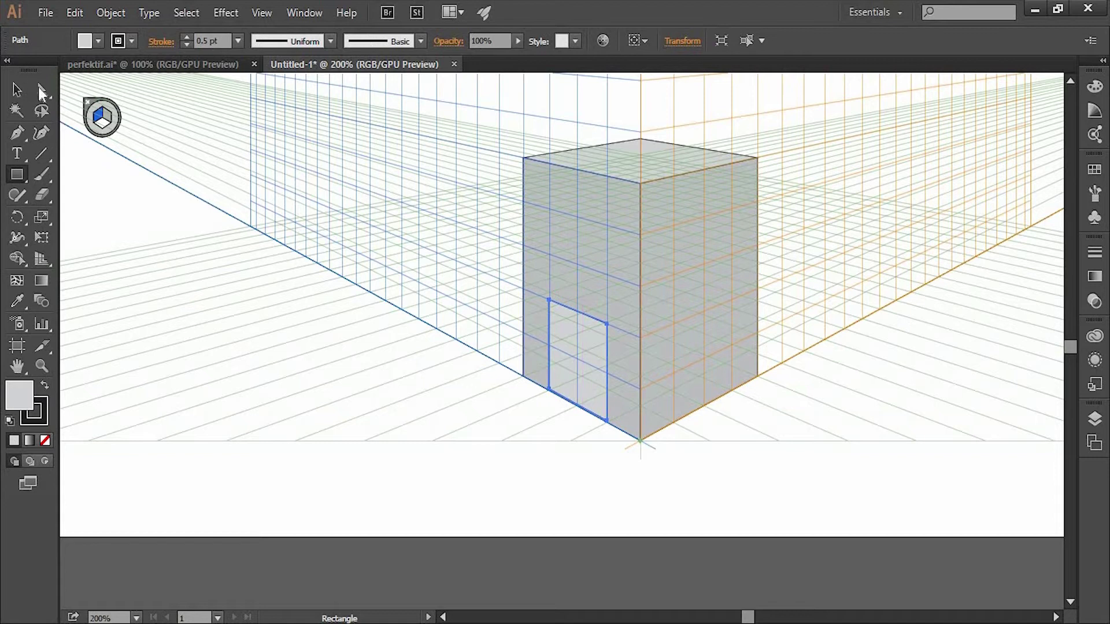
Step: Round the left door's top-left and top-right corners with live corners to form an arch
click(41, 89)
click(567, 512)
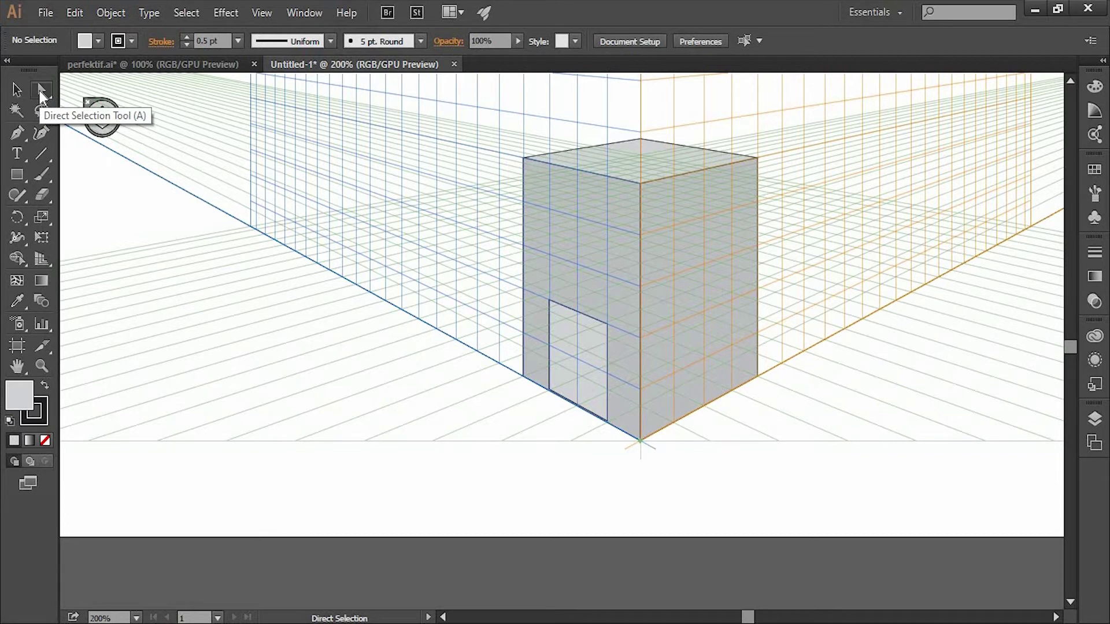
click(550, 302)
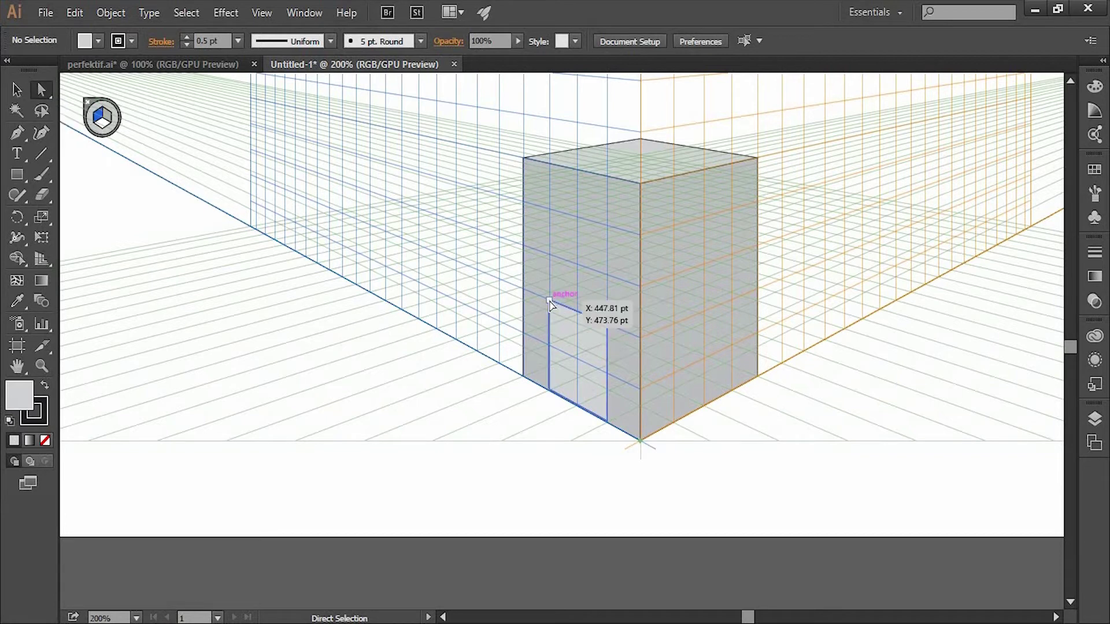
shift+click(607, 323)
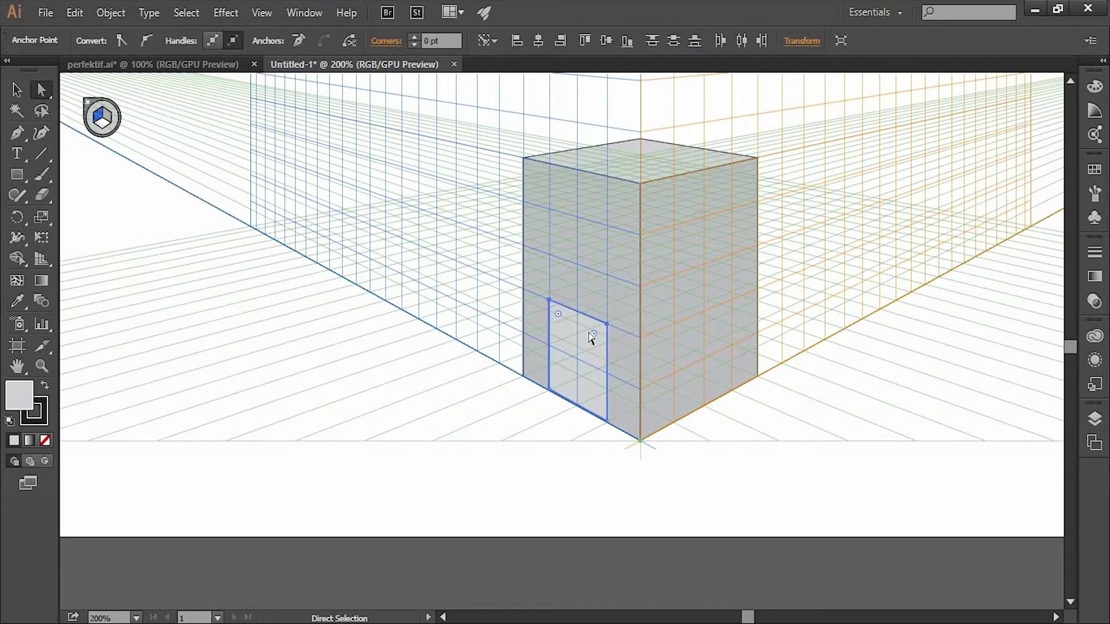
drag(594, 336, 593, 343)
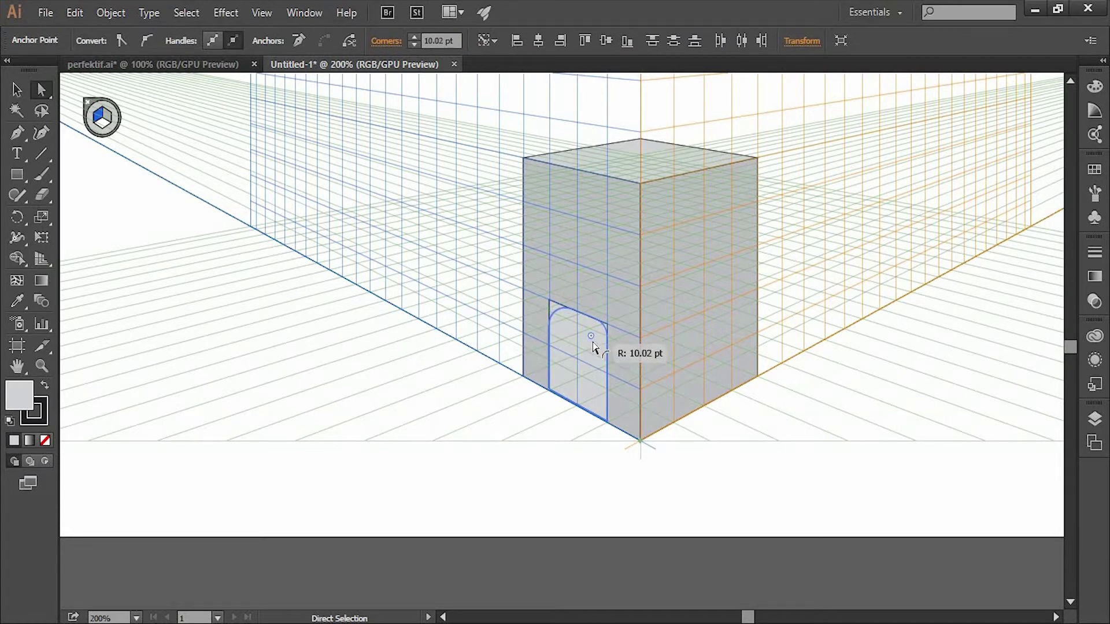
drag(592, 342, 590, 336)
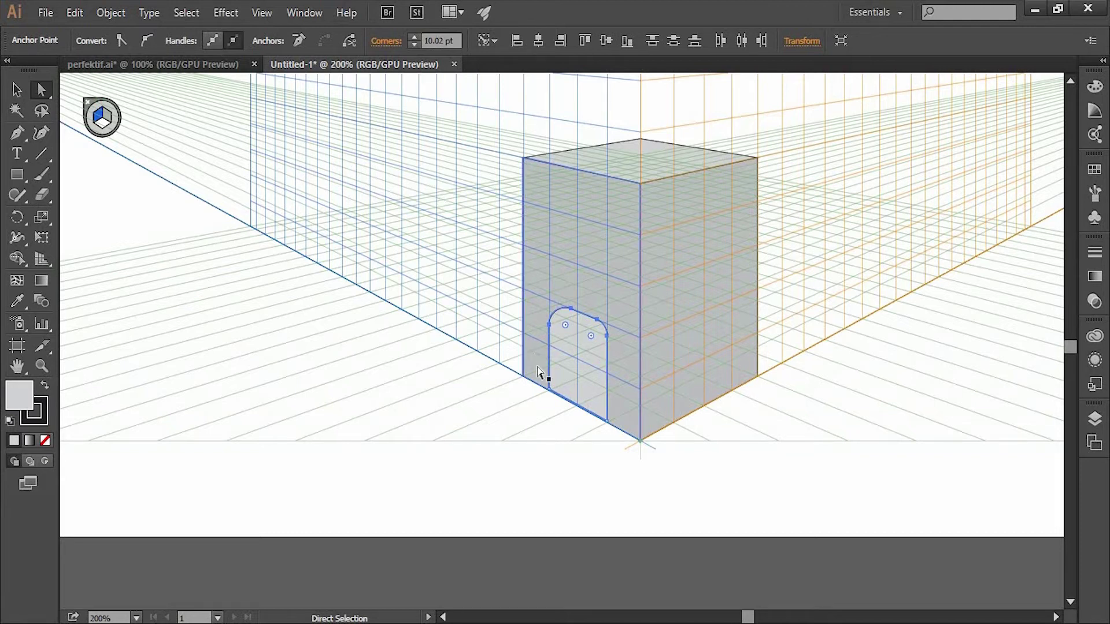
key(ctrl+z)
click(599, 338)
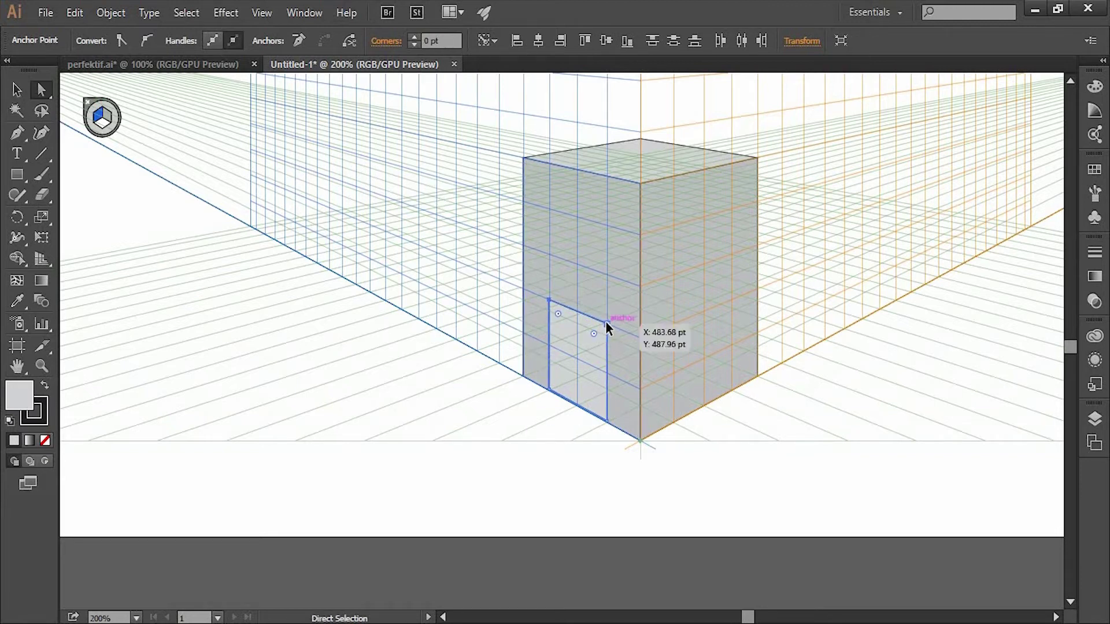
drag(592, 337, 582, 352)
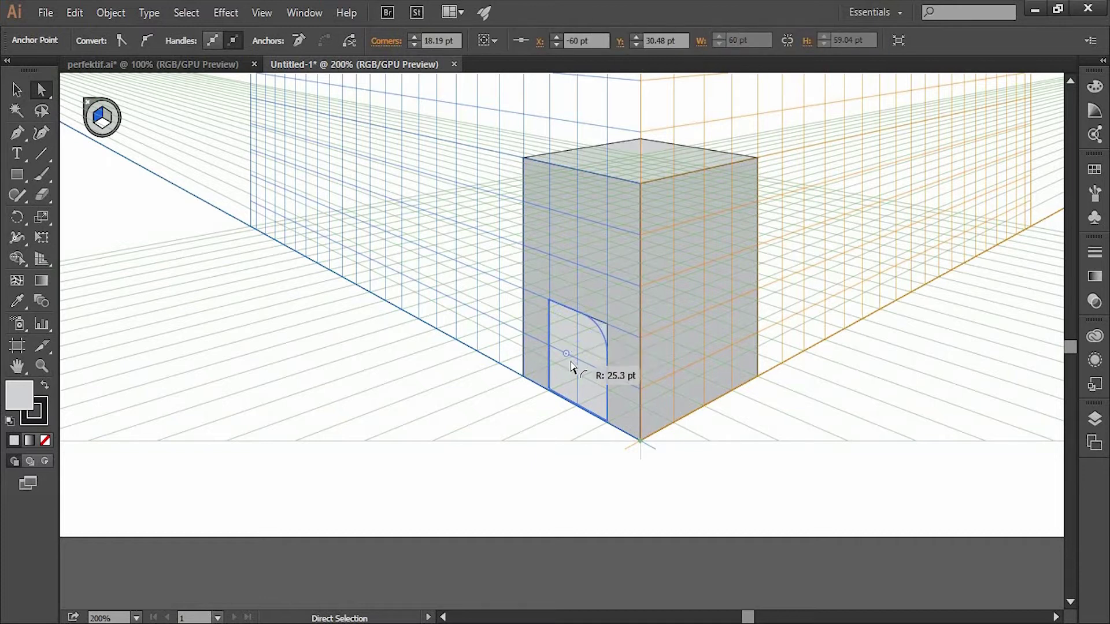
click(550, 302)
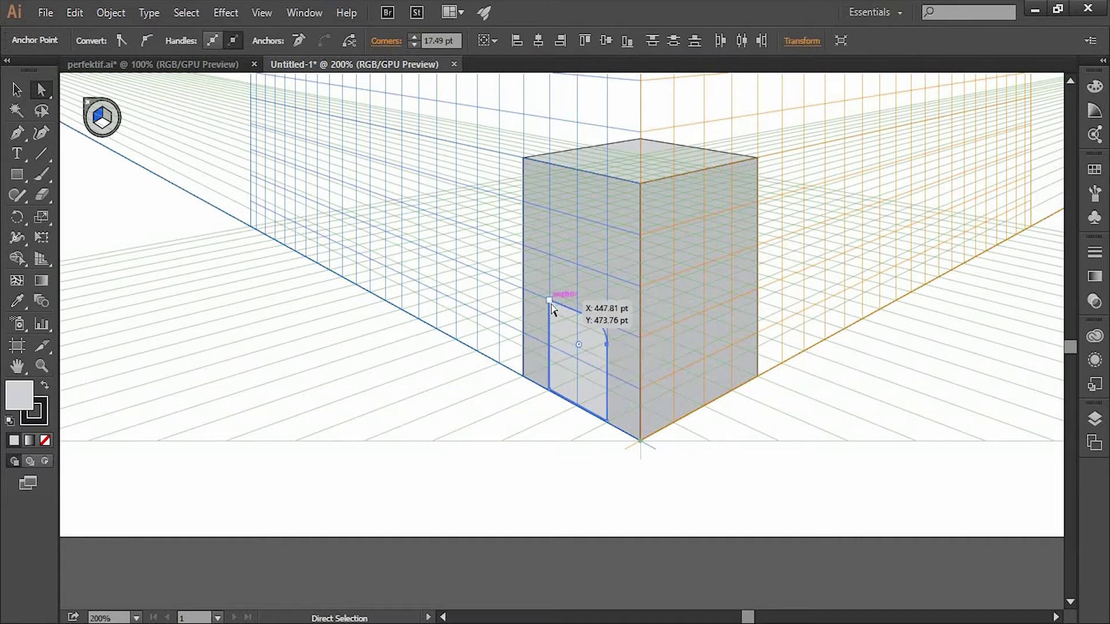
drag(565, 322, 570, 329)
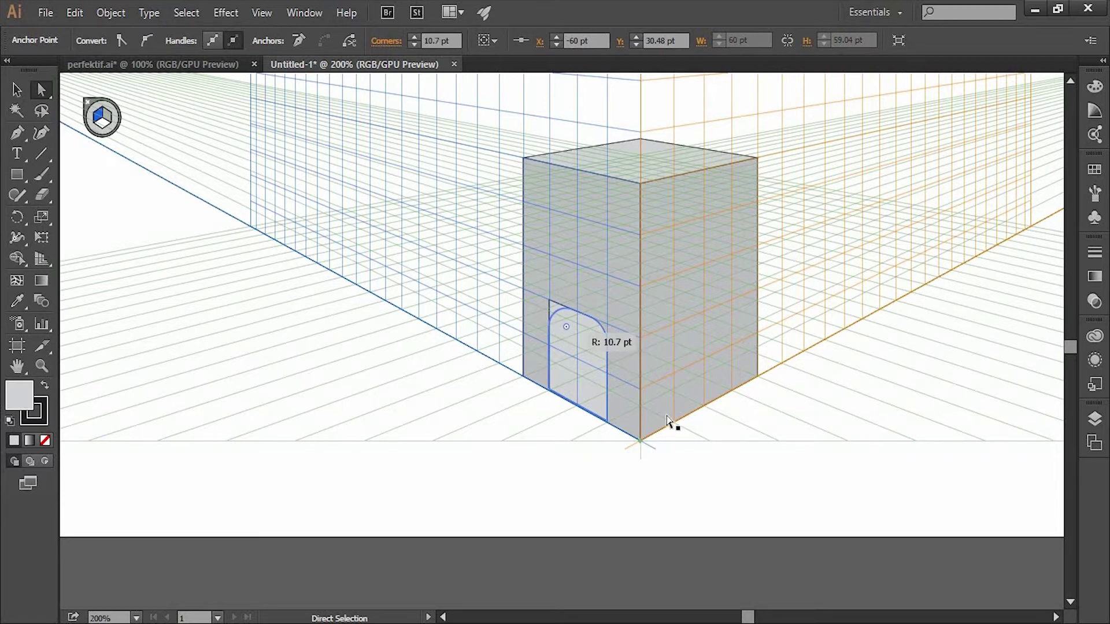
click(651, 518)
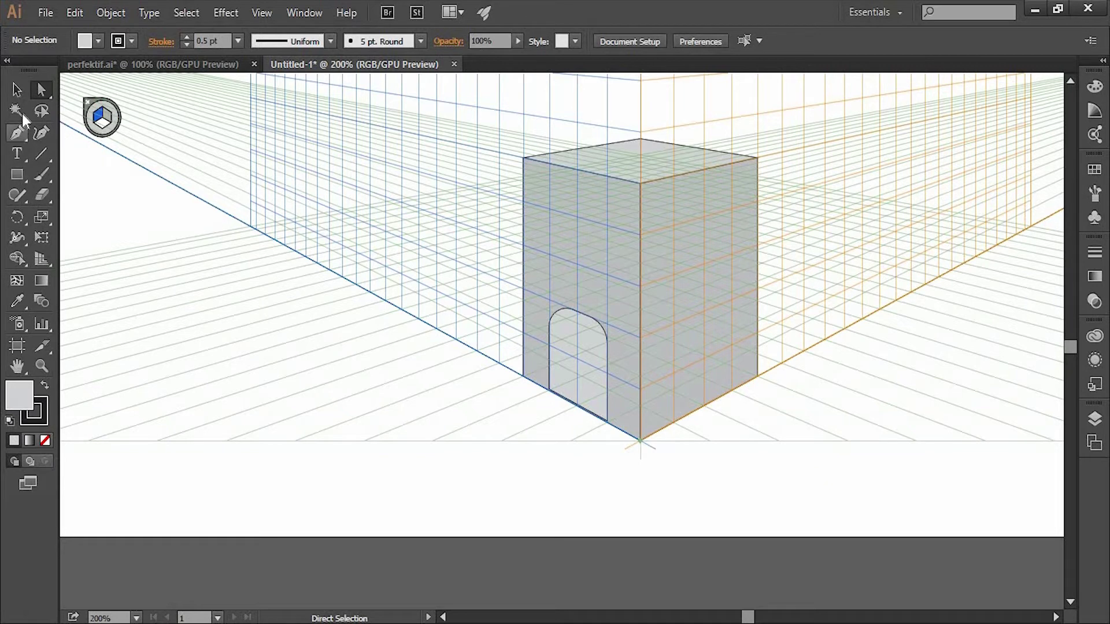
Step: Draw a door rectangle on the right perspective plane and round both its top corners
click(16, 174)
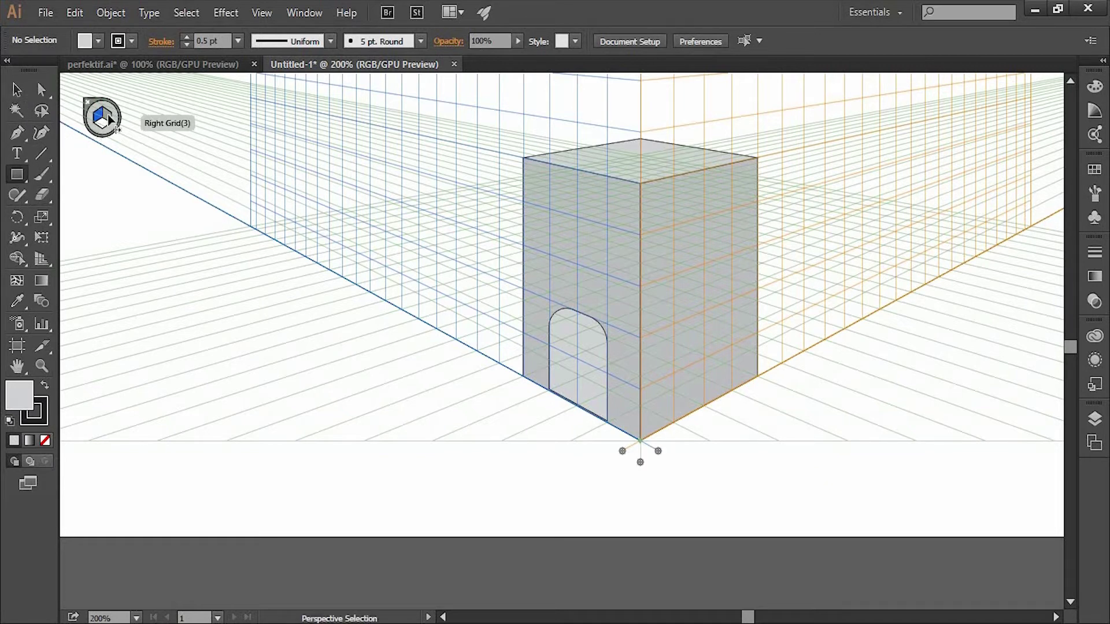
click(109, 118)
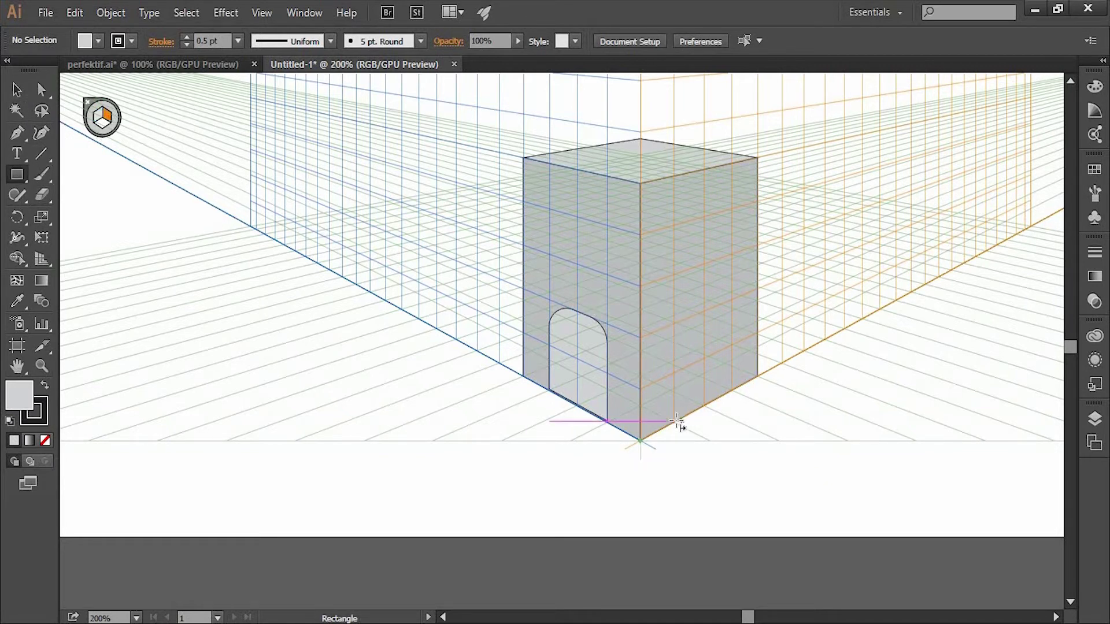
drag(674, 421, 732, 303)
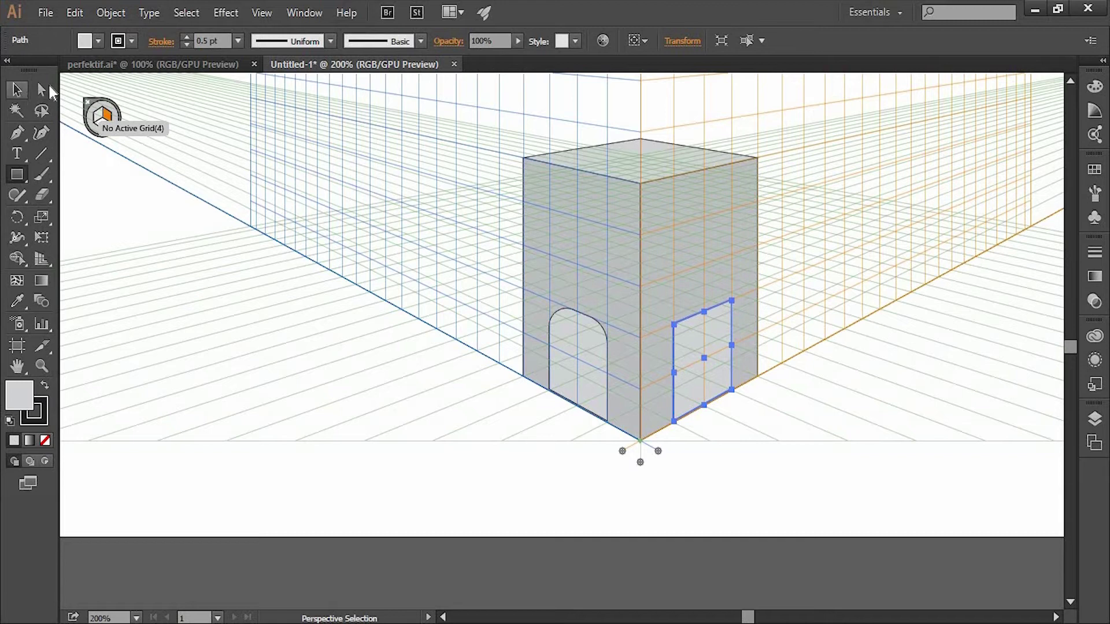
click(41, 89)
drag(687, 333, 709, 355)
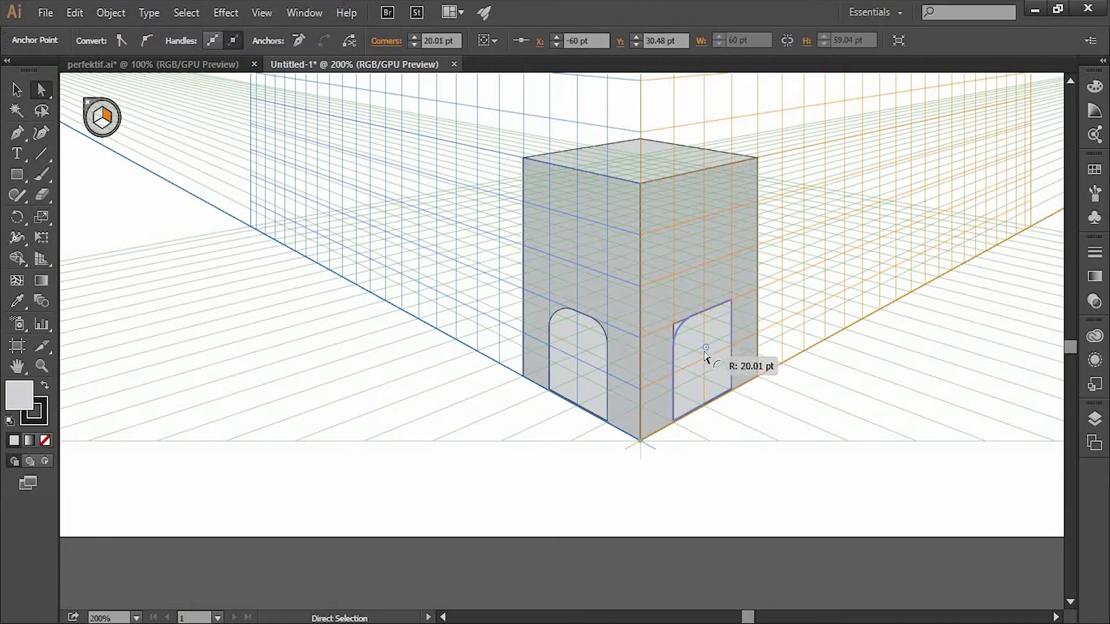
click(730, 303)
drag(723, 316, 719, 329)
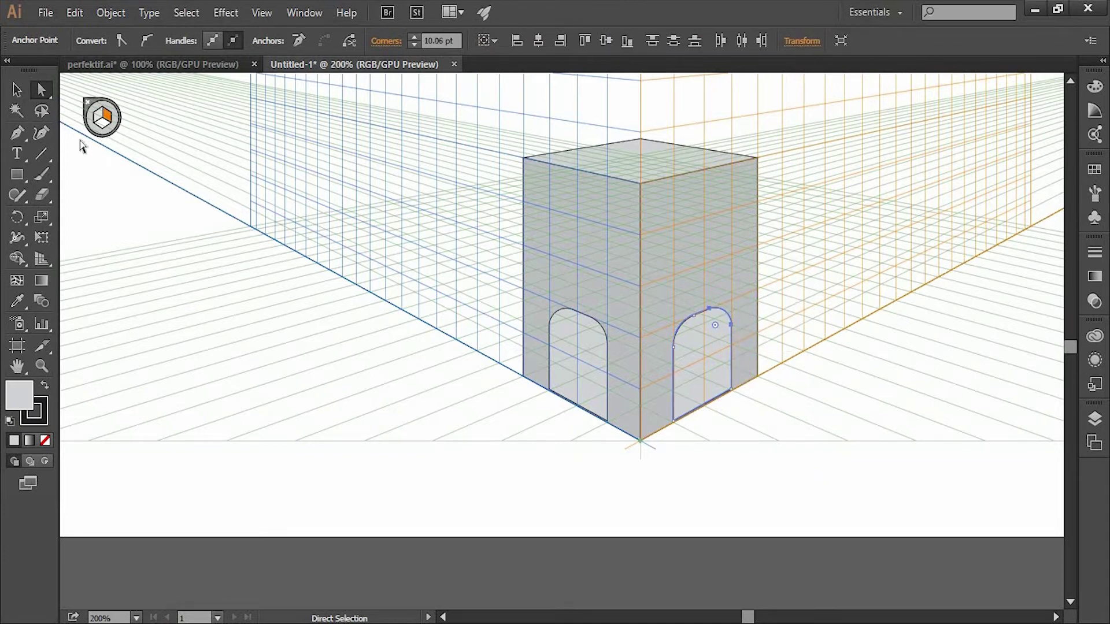
click(17, 174)
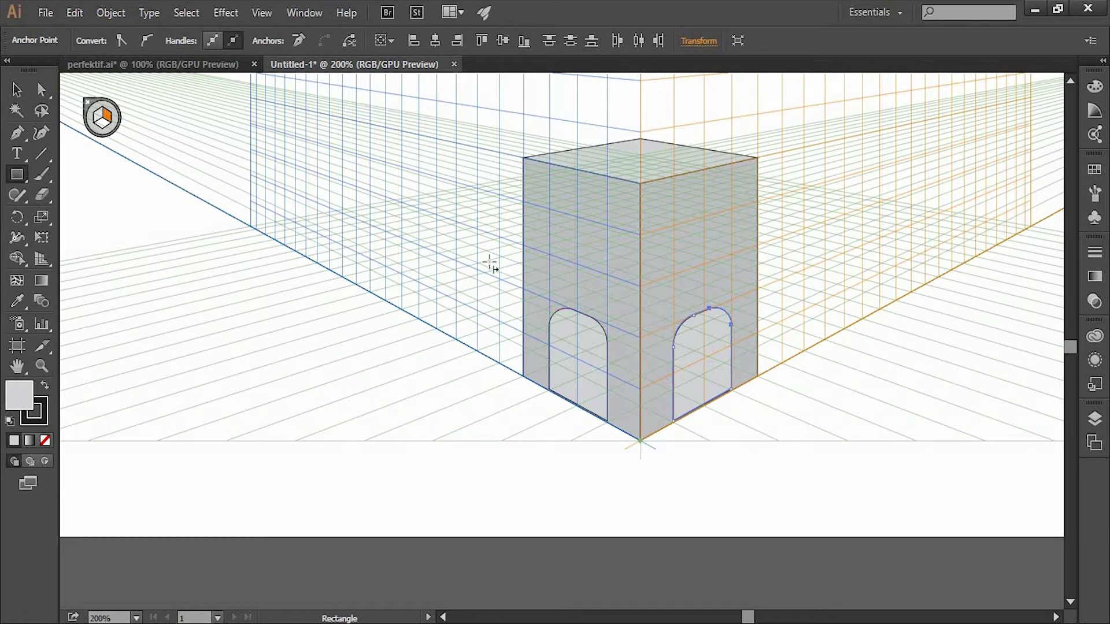
Step: Lower the top edge of the right arched door to shorten it slightly
click(17, 89)
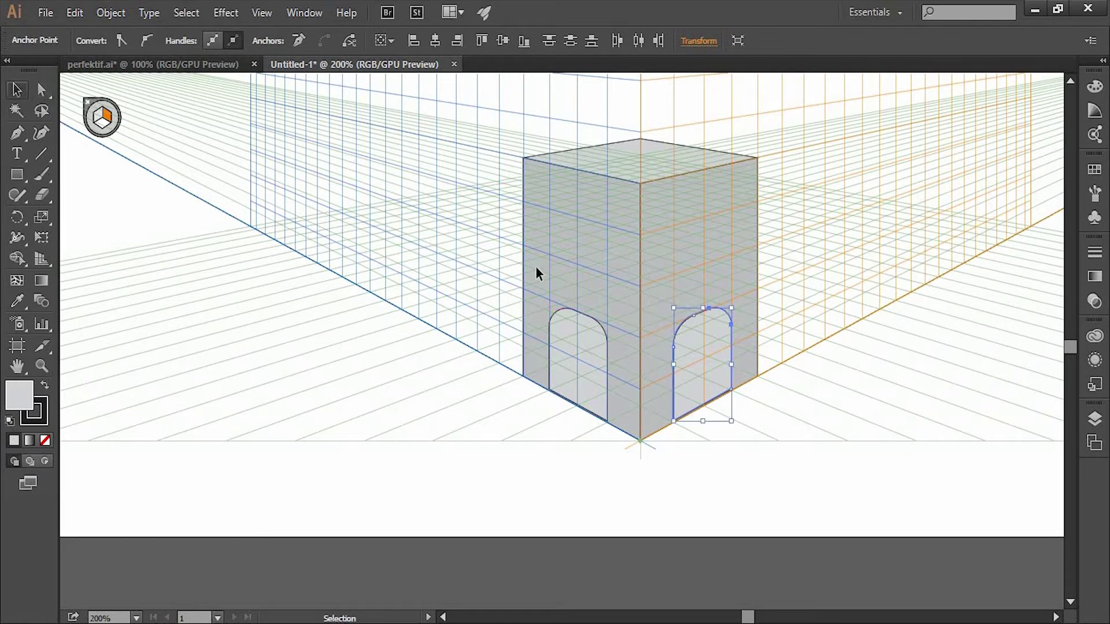
drag(703, 308, 705, 319)
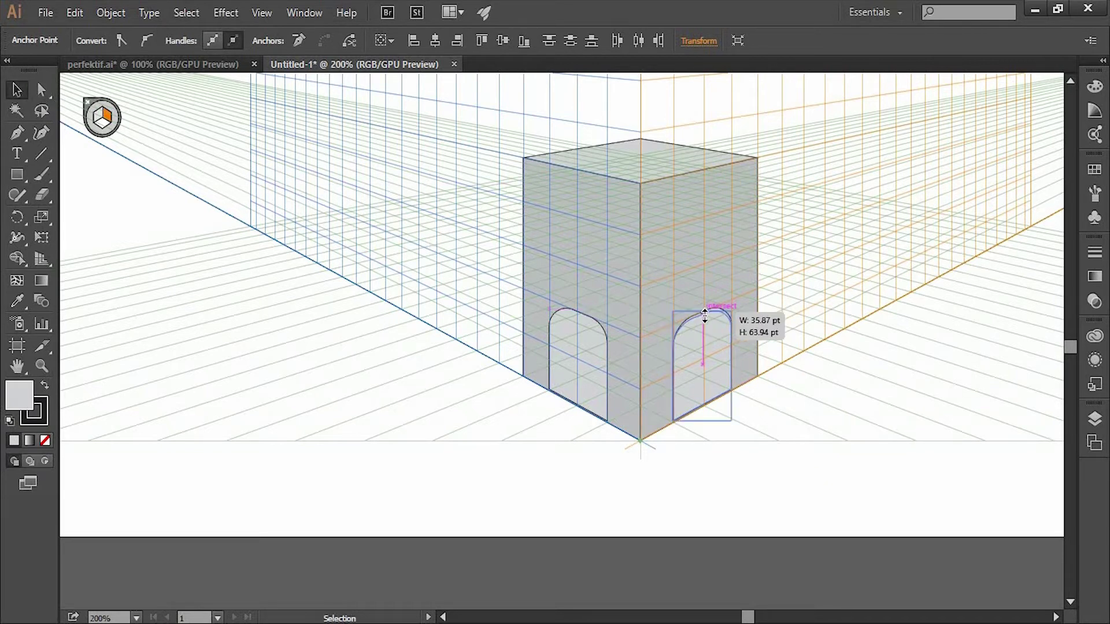
drag(745, 363, 745, 364)
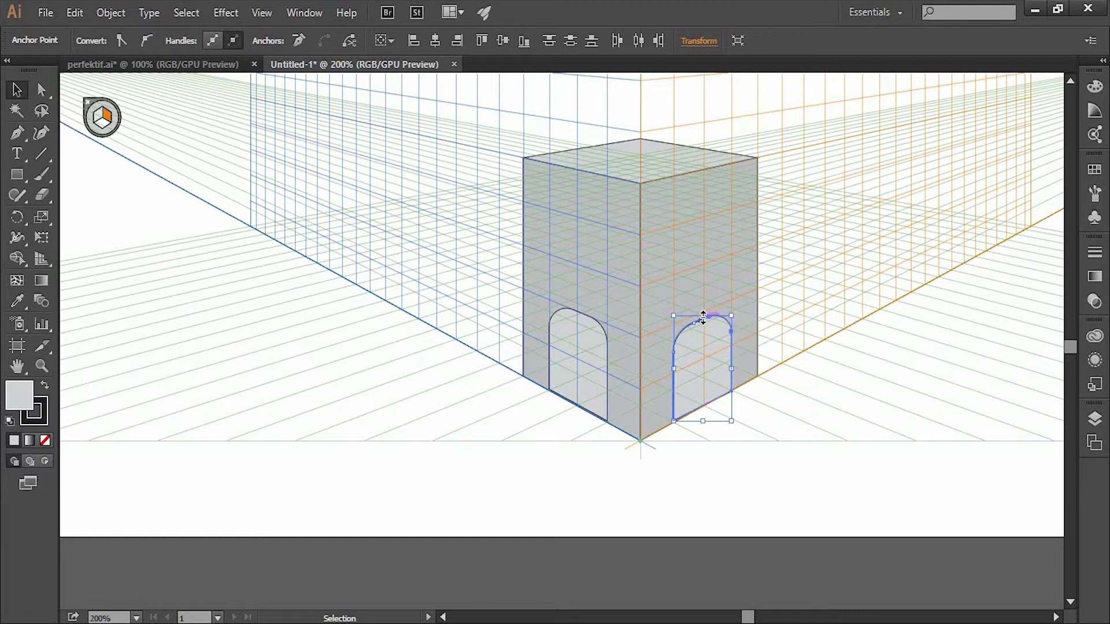
drag(703, 317, 704, 321)
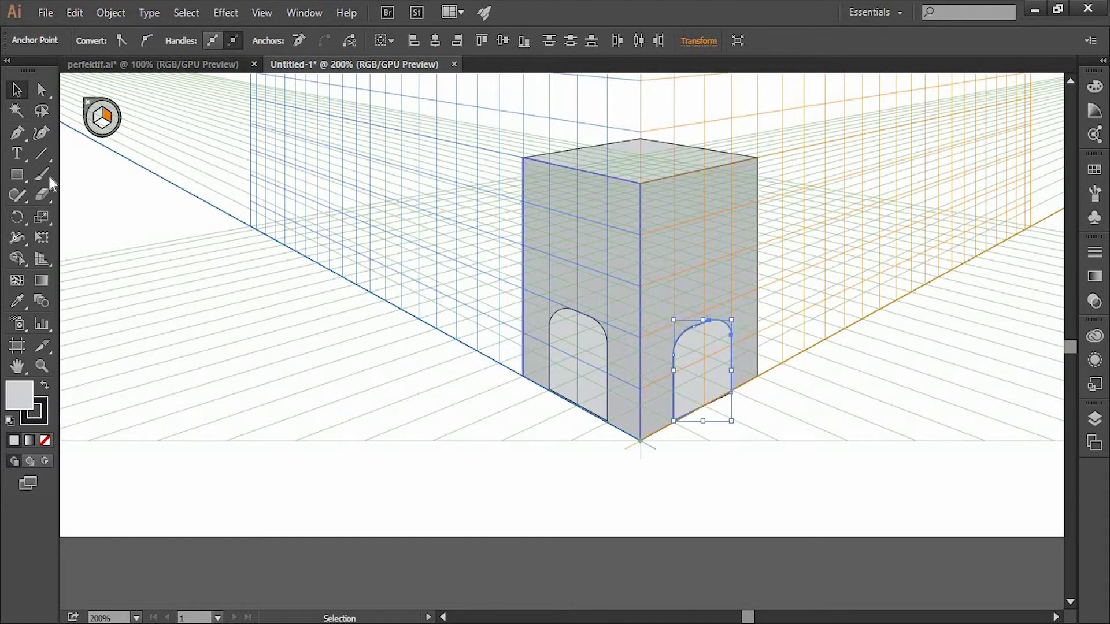
Step: Draw and resize a trial window rectangle above the right door, then delete it
click(17, 174)
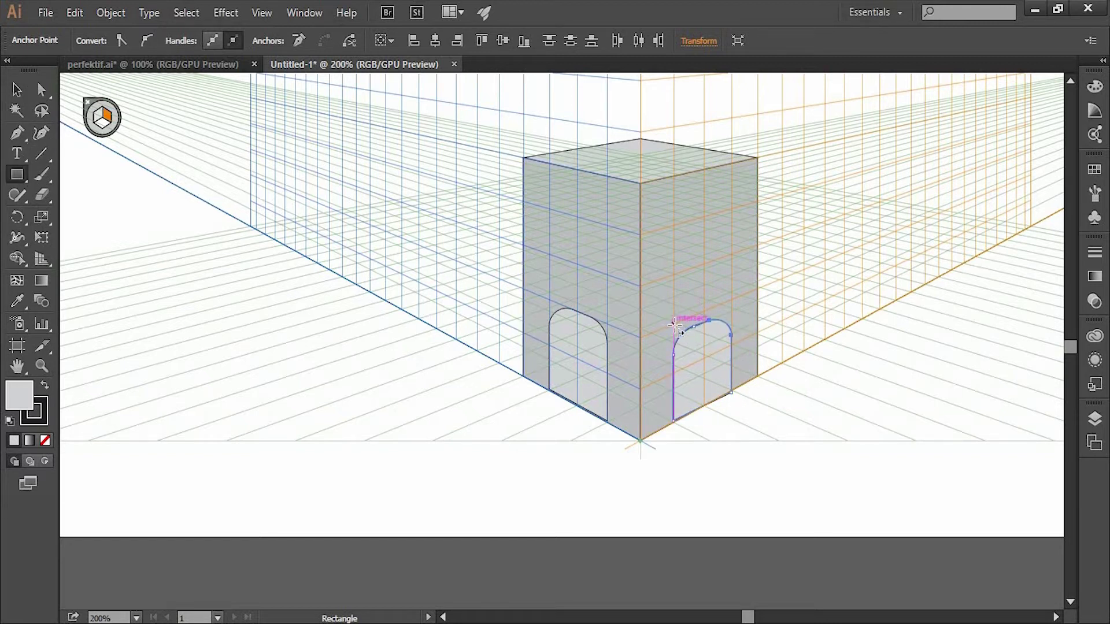
drag(673, 323, 742, 253)
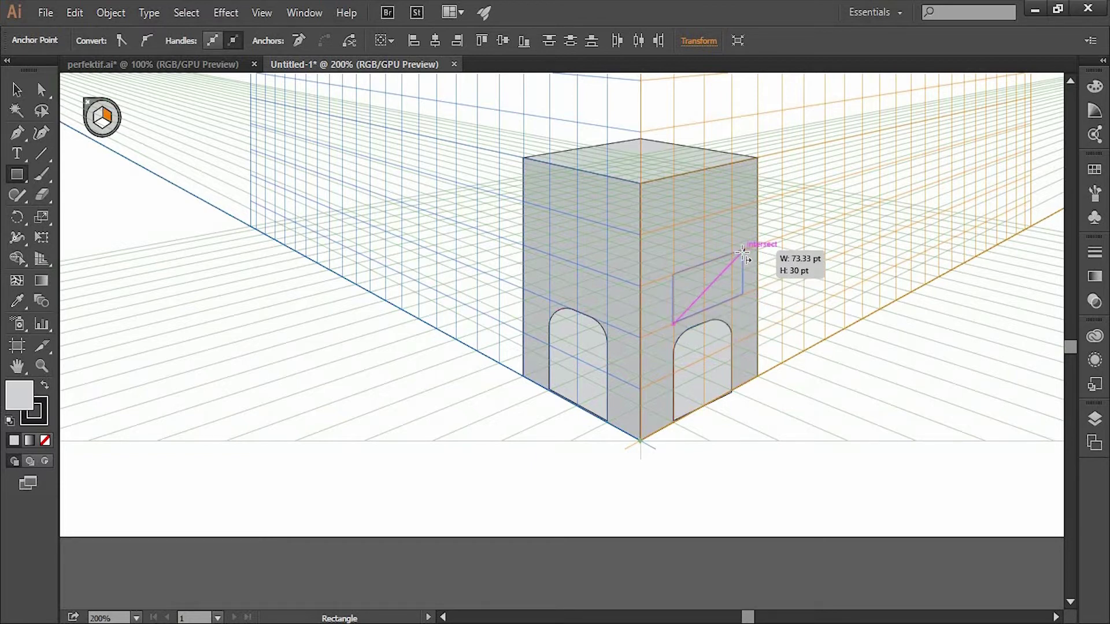
drag(742, 253, 744, 252)
key(ctrl)
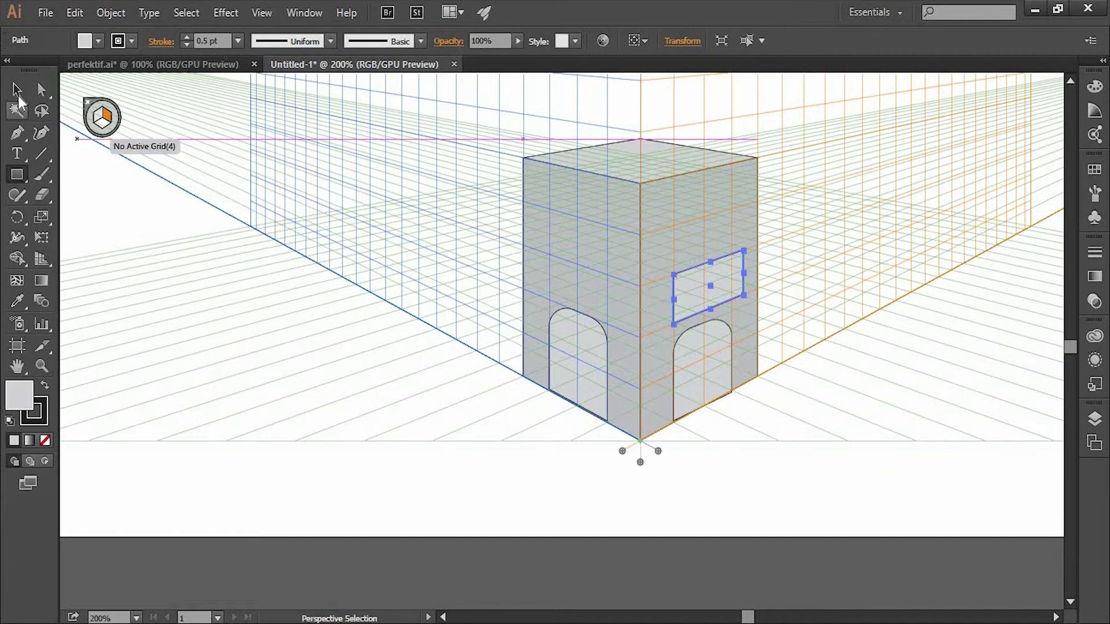
click(17, 92)
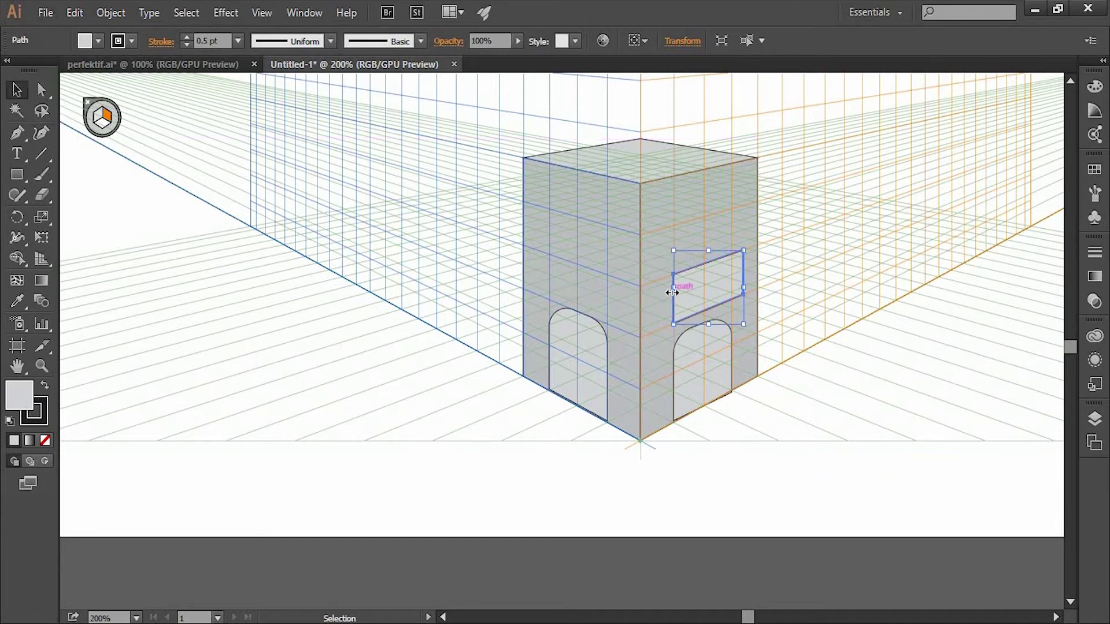
mouse_move(672, 292)
mouse_down()
mouse_move(661, 305)
mouse_move(682, 327)
mouse_up()
key(Delete)
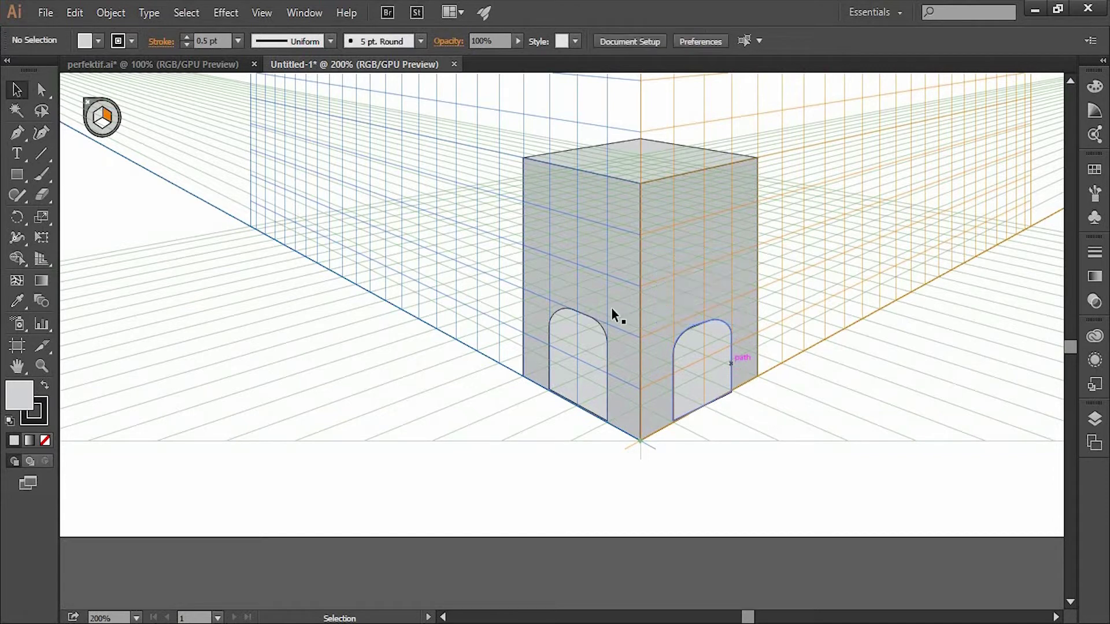
Step: Add a wide window above the right door and two small upper windows, narrowing the right one
key(m)
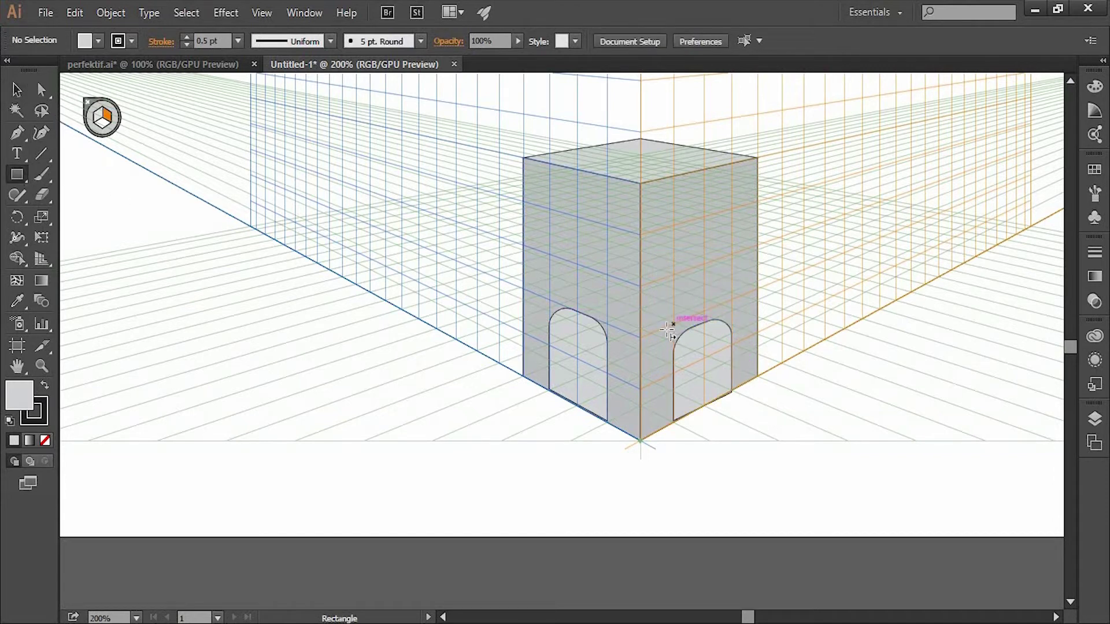
mouse_move(665, 332)
mouse_down()
mouse_move(746, 304)
mouse_move(742, 250)
mouse_up()
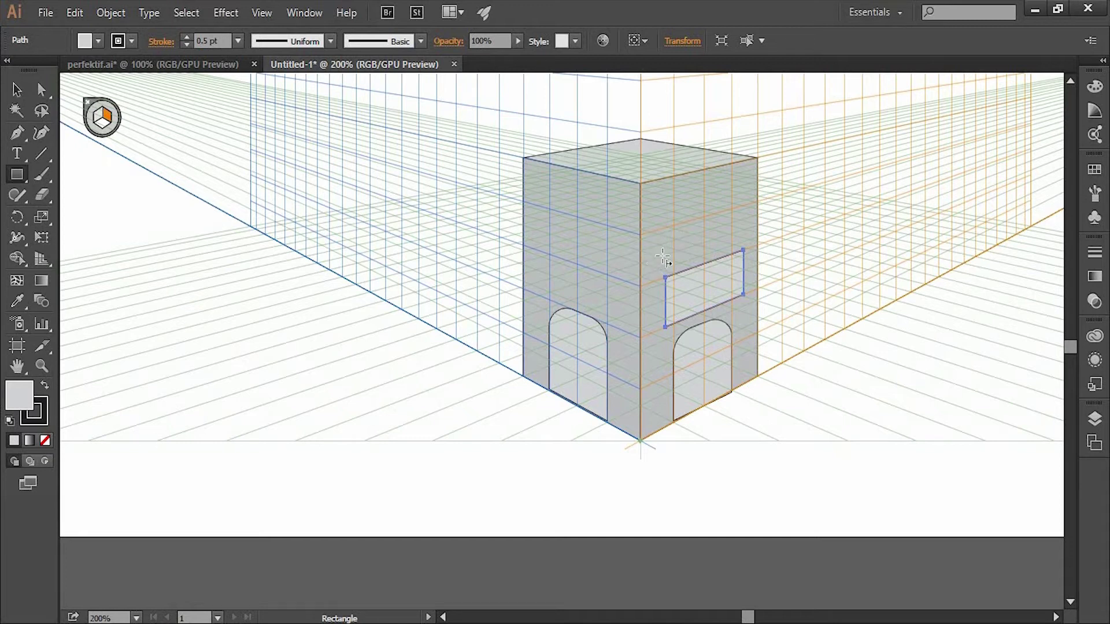
drag(663, 258, 688, 198)
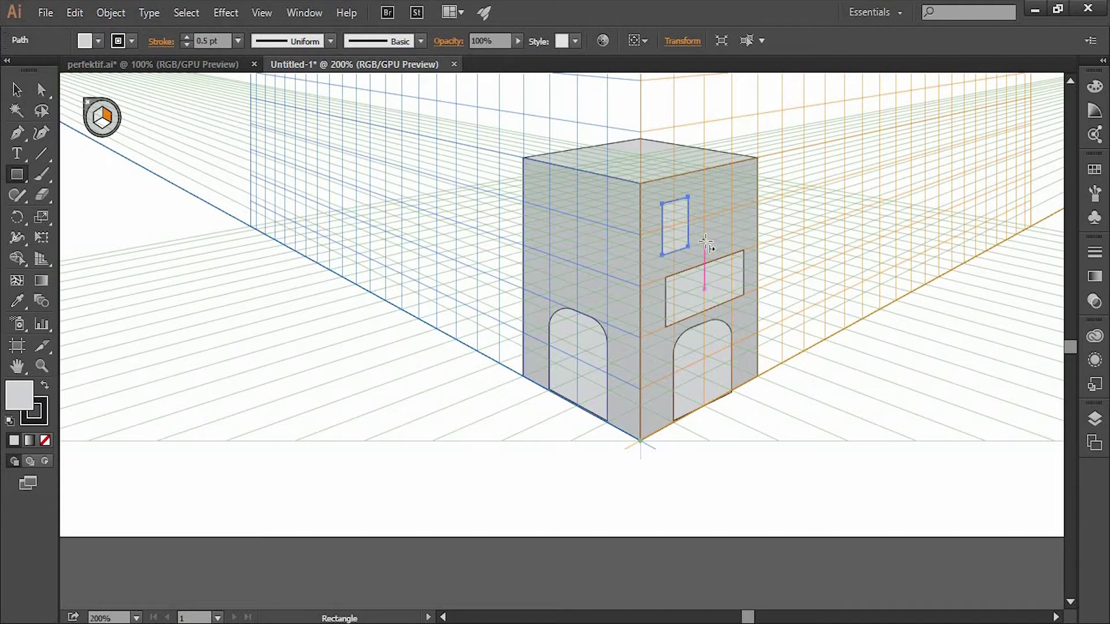
drag(706, 242, 729, 206)
drag(732, 191, 737, 185)
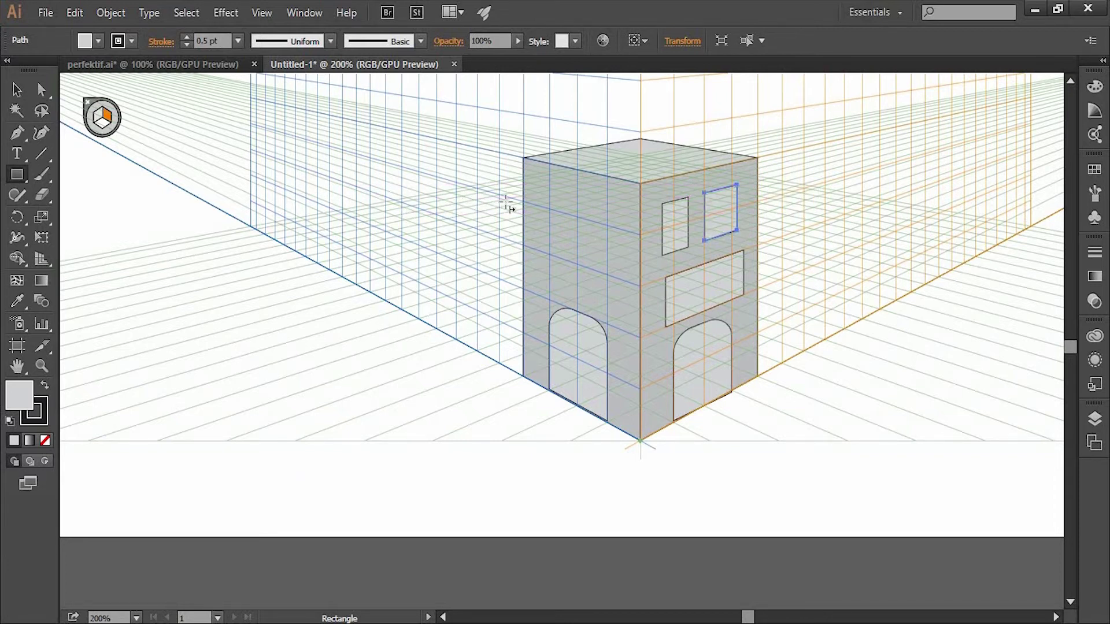
click(17, 90)
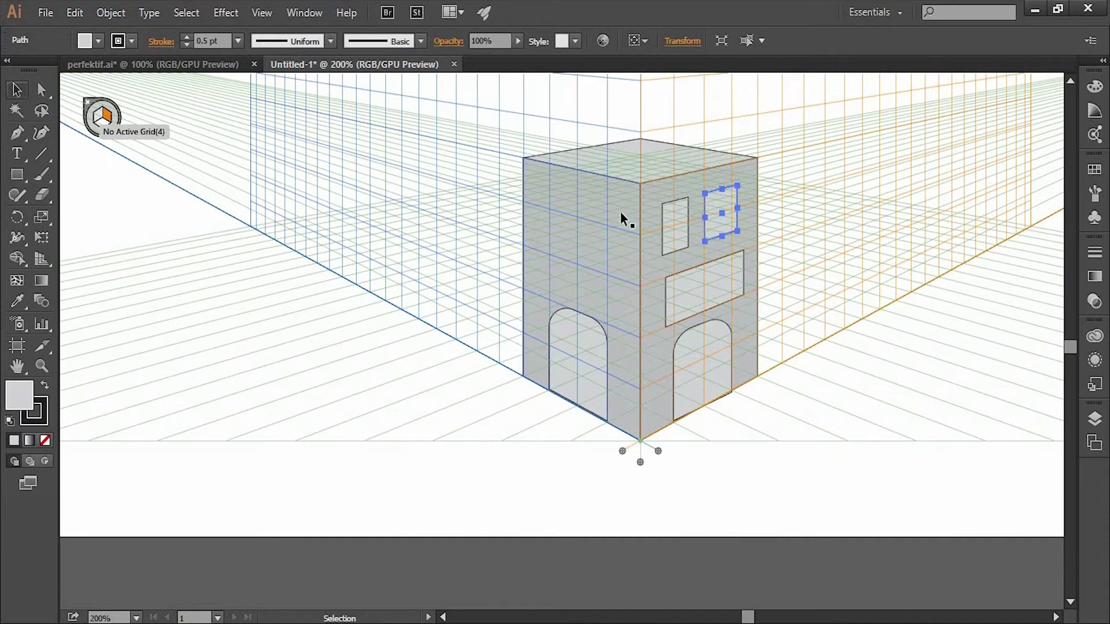
drag(736, 215, 732, 215)
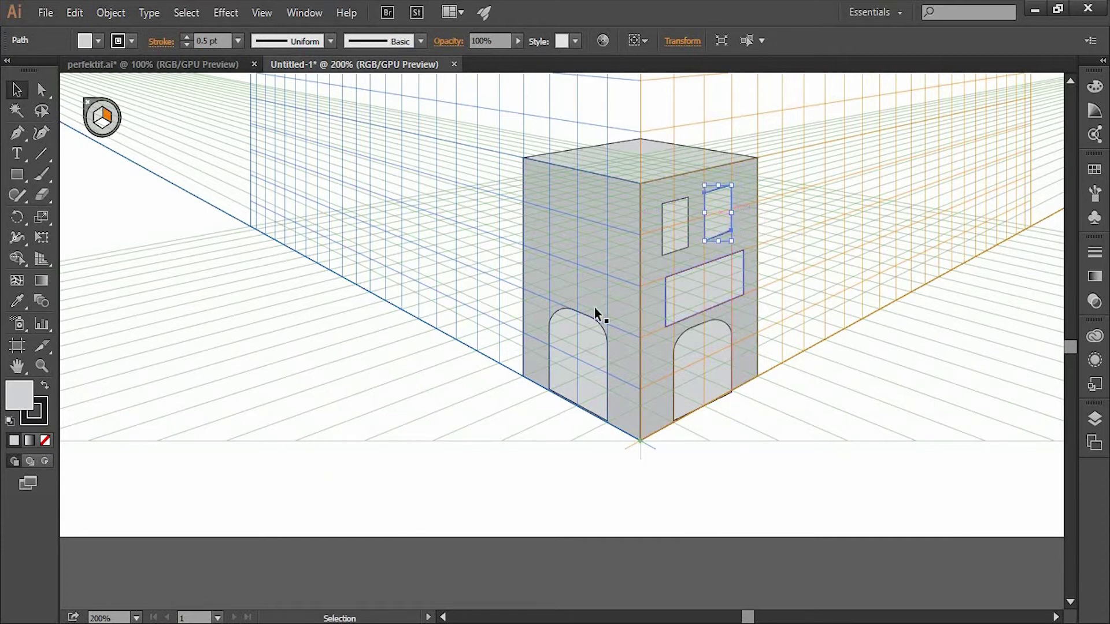
click(779, 486)
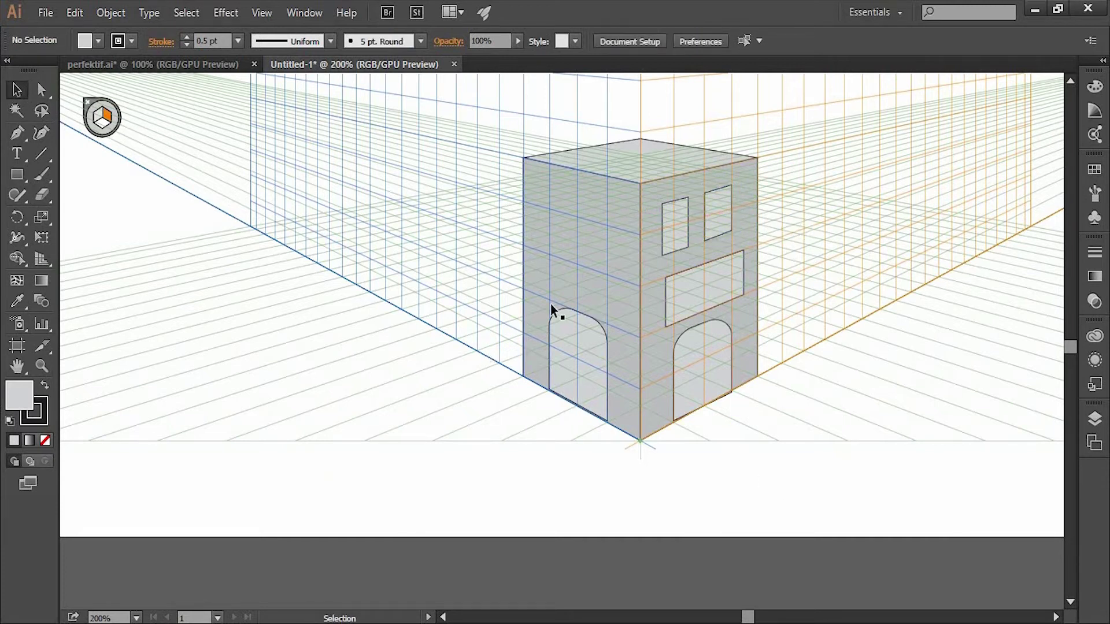
Step: Activate the left plane and lower the left arched door's top to shorten it
click(18, 174)
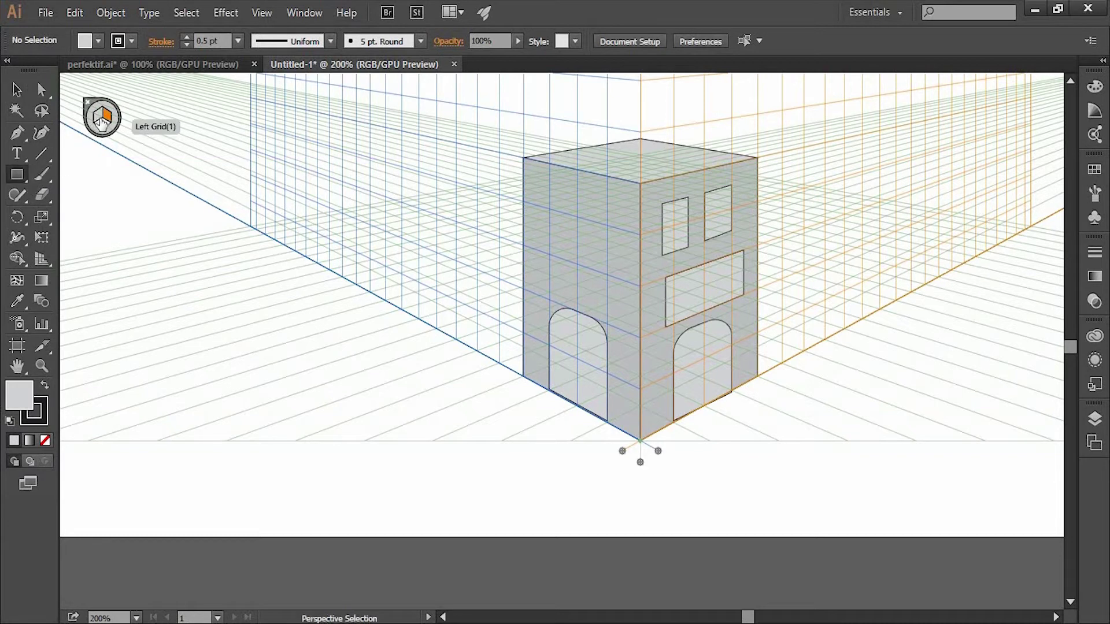
click(102, 120)
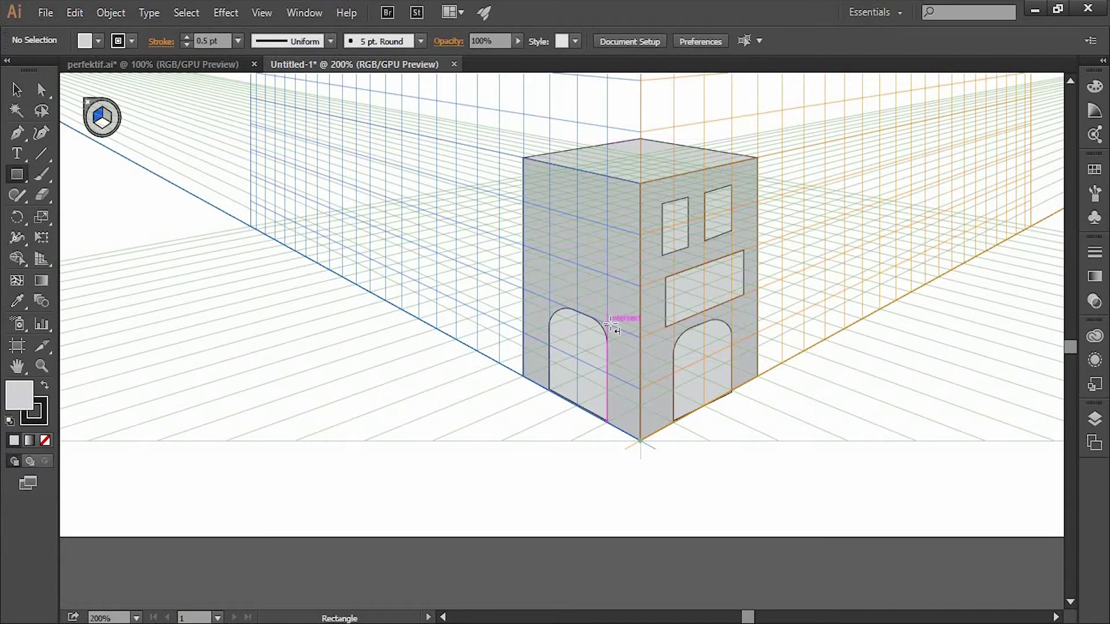
click(17, 89)
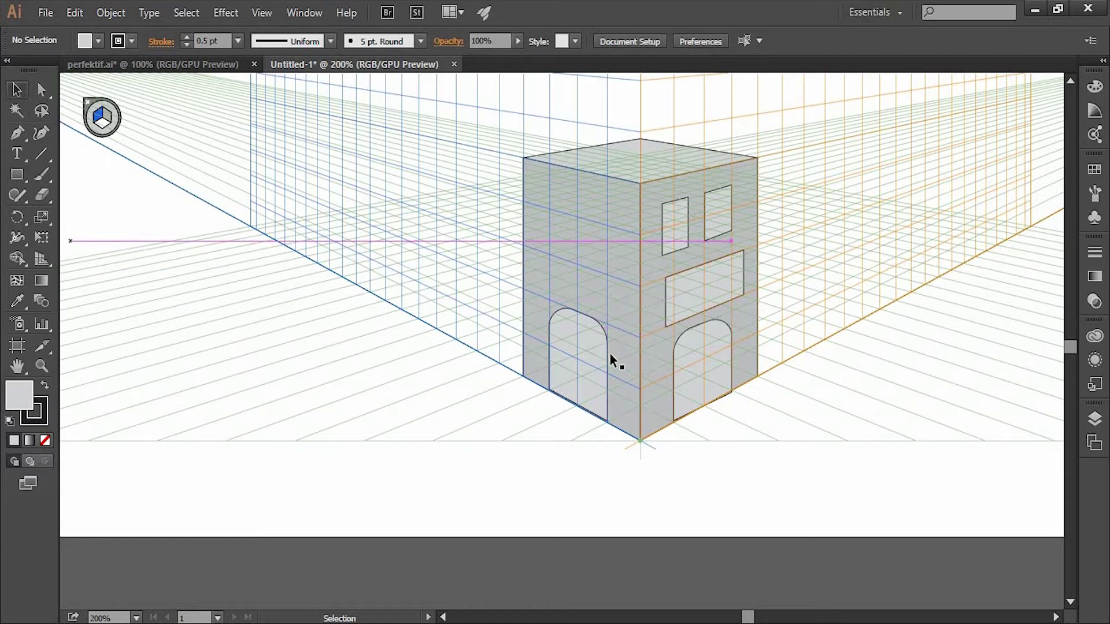
click(582, 314)
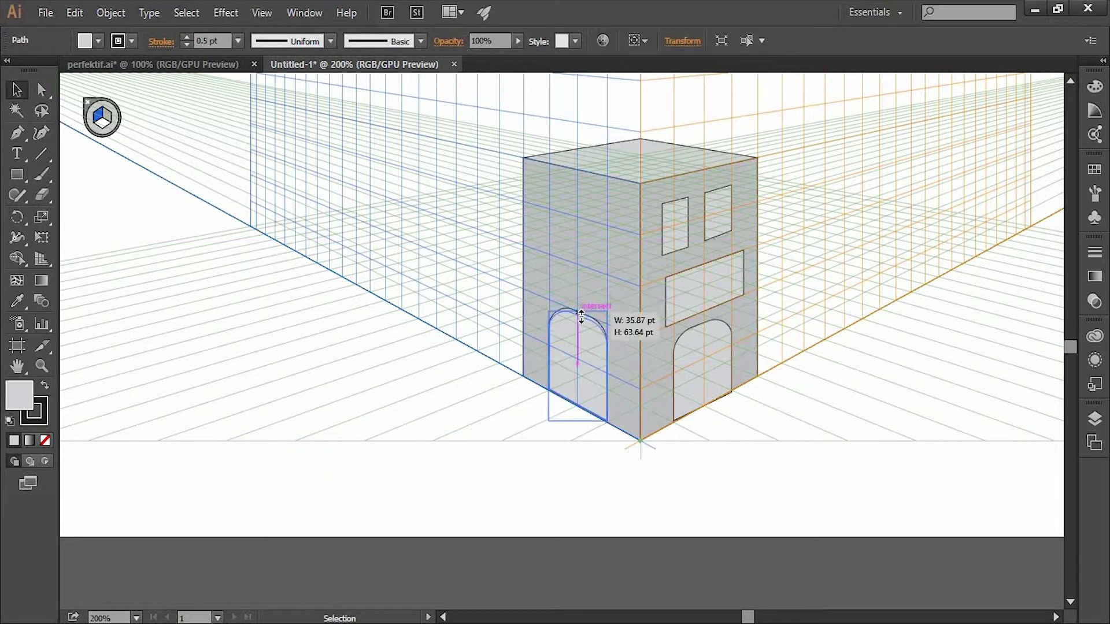
drag(582, 315, 581, 322)
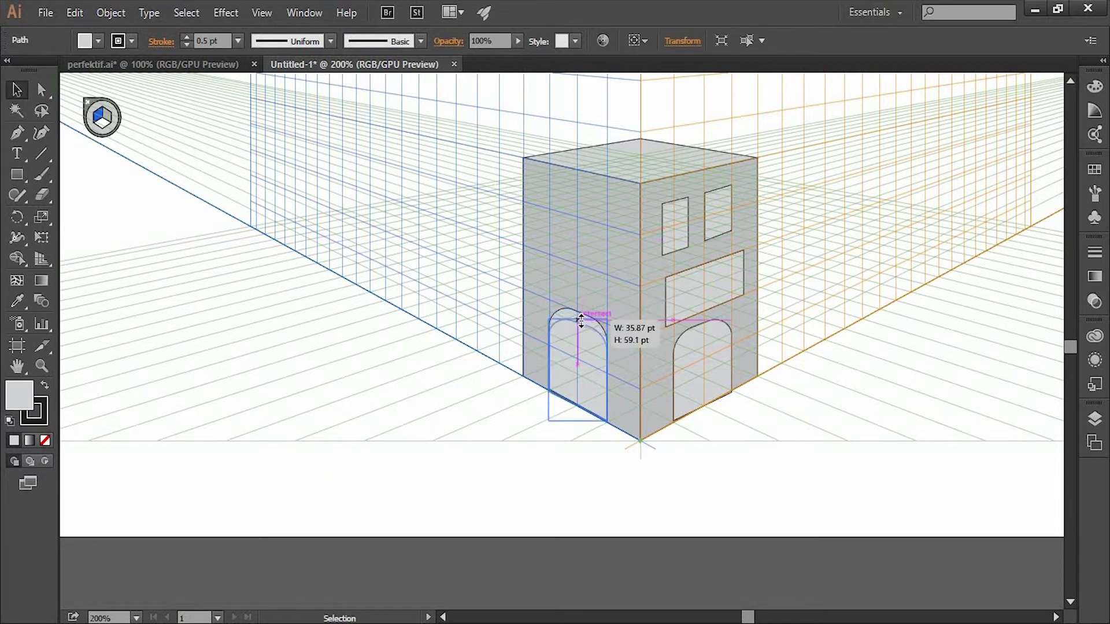
Step: Draw a window above the left door and a wide window near the top of the left face
click(17, 174)
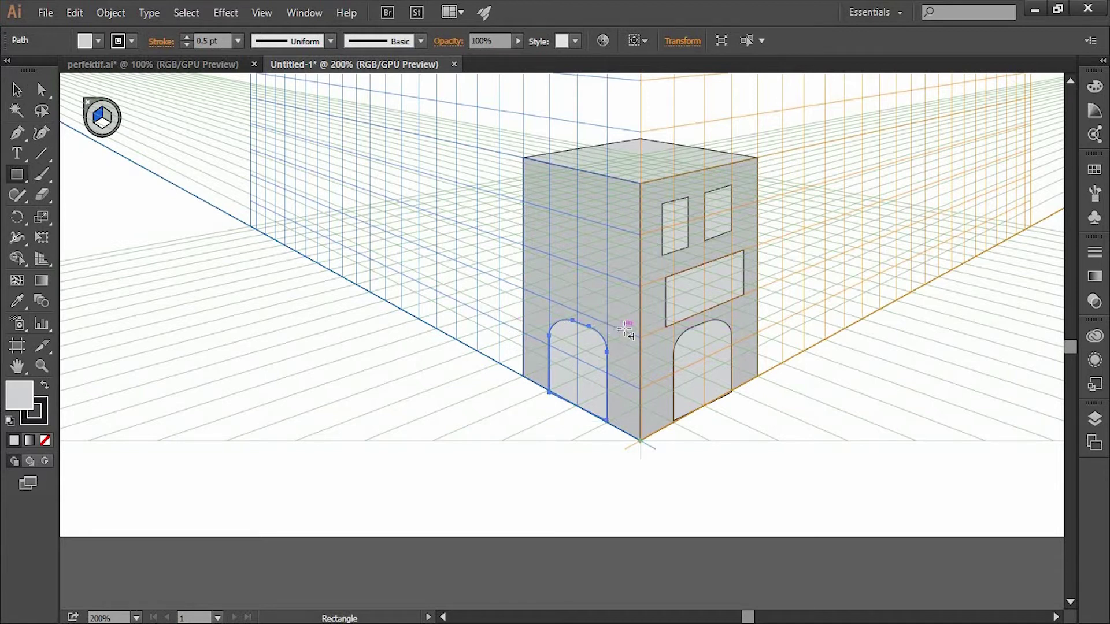
mouse_move(625, 329)
mouse_down()
mouse_move(601, 274)
mouse_move(532, 248)
mouse_up()
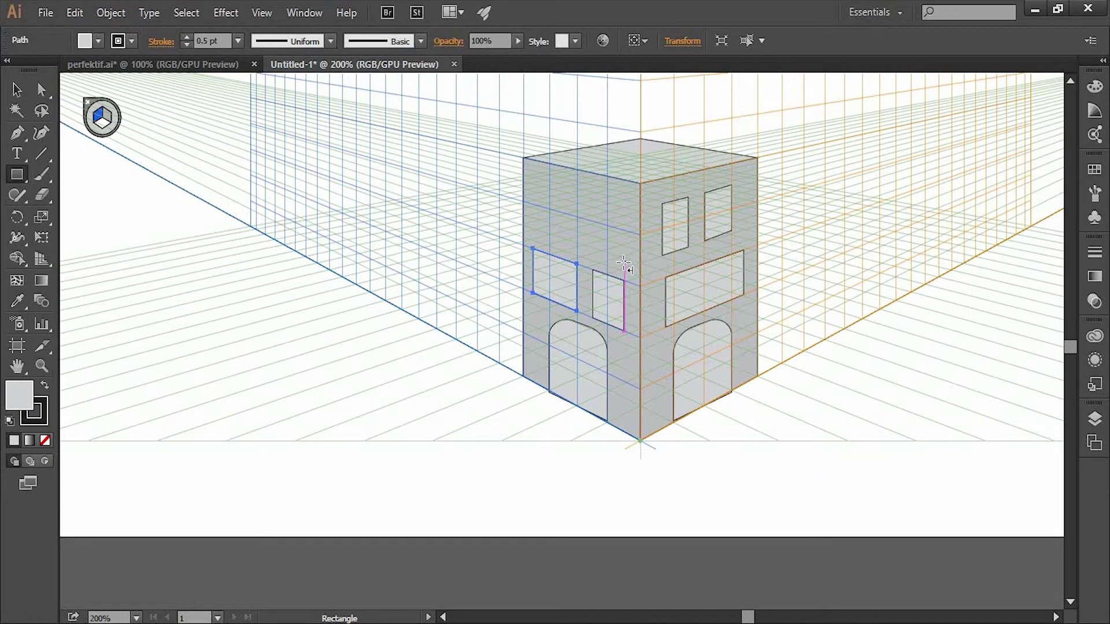
drag(623, 262, 532, 190)
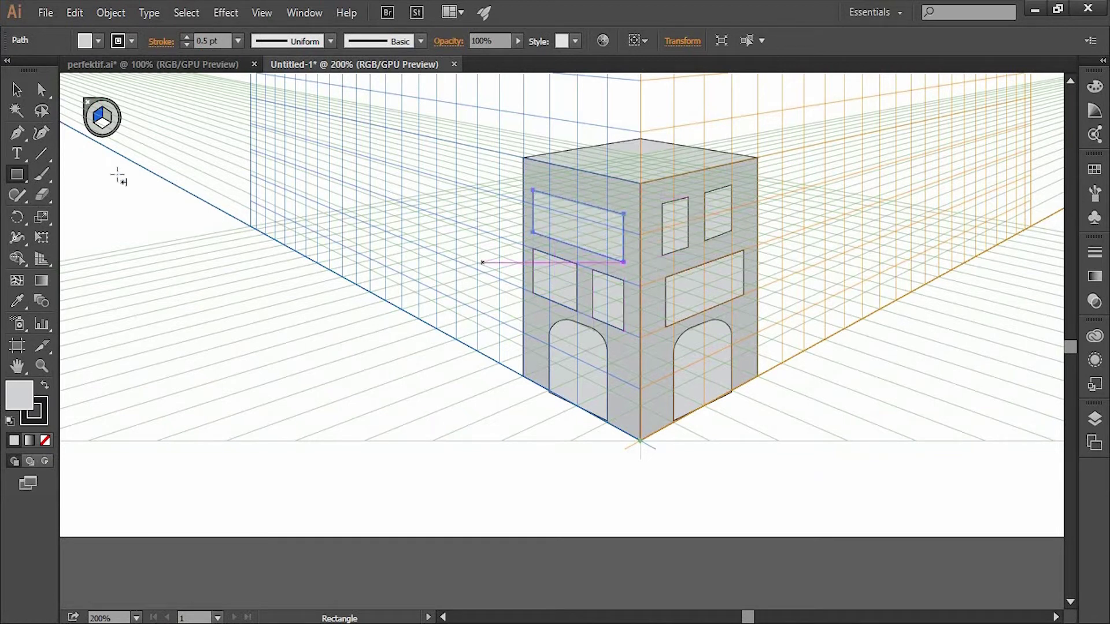
click(13, 88)
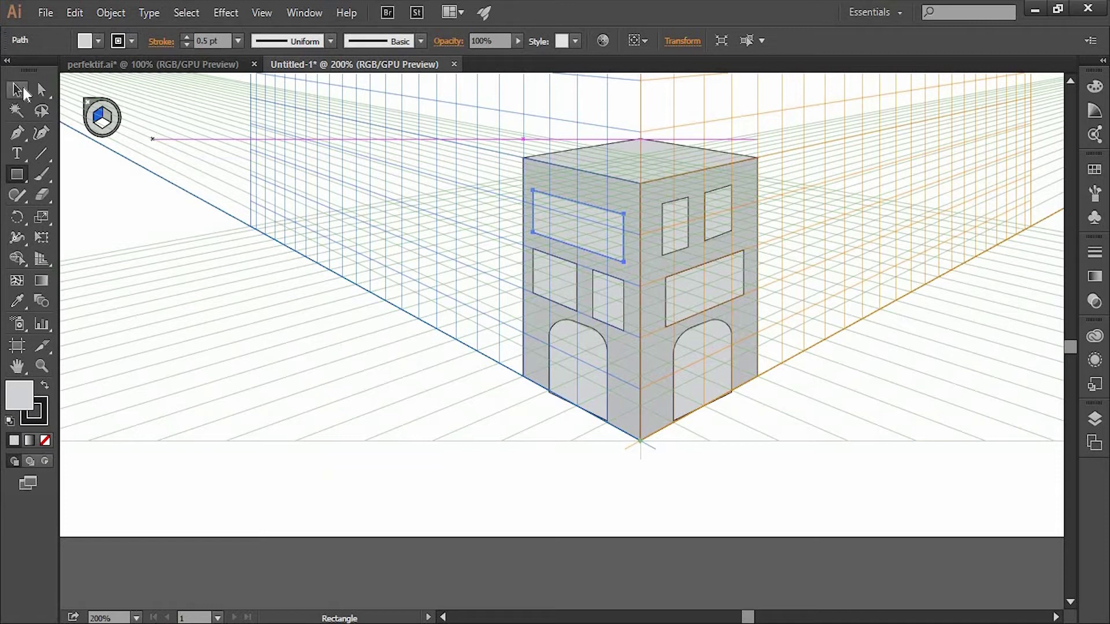
click(486, 508)
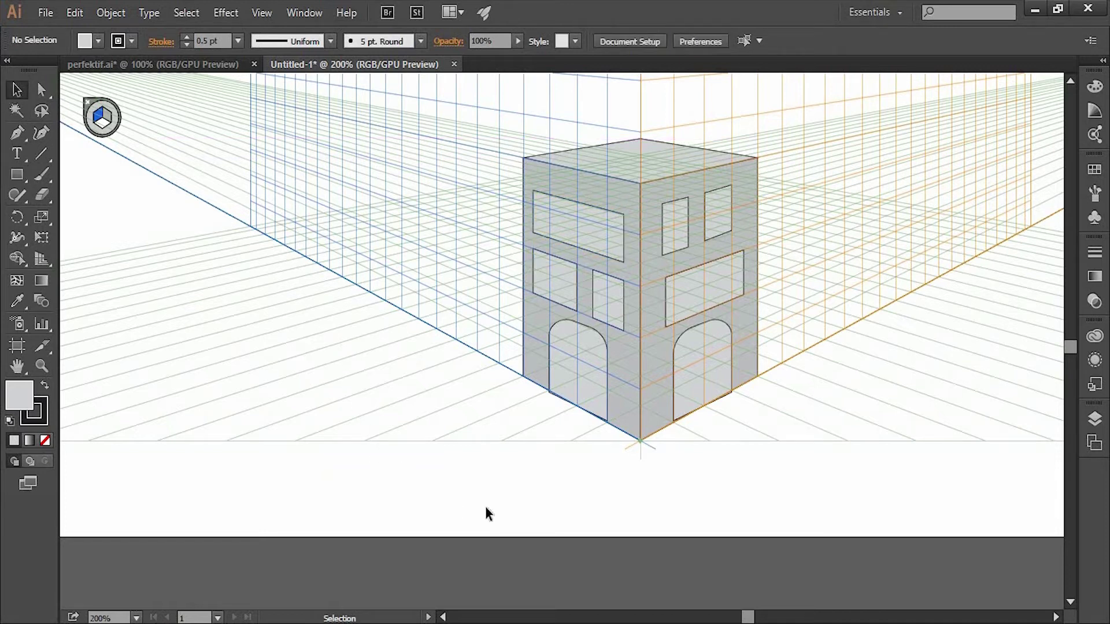
Step: Select all the building's faces, doors and windows and group them with Ctrl+G
click(598, 340)
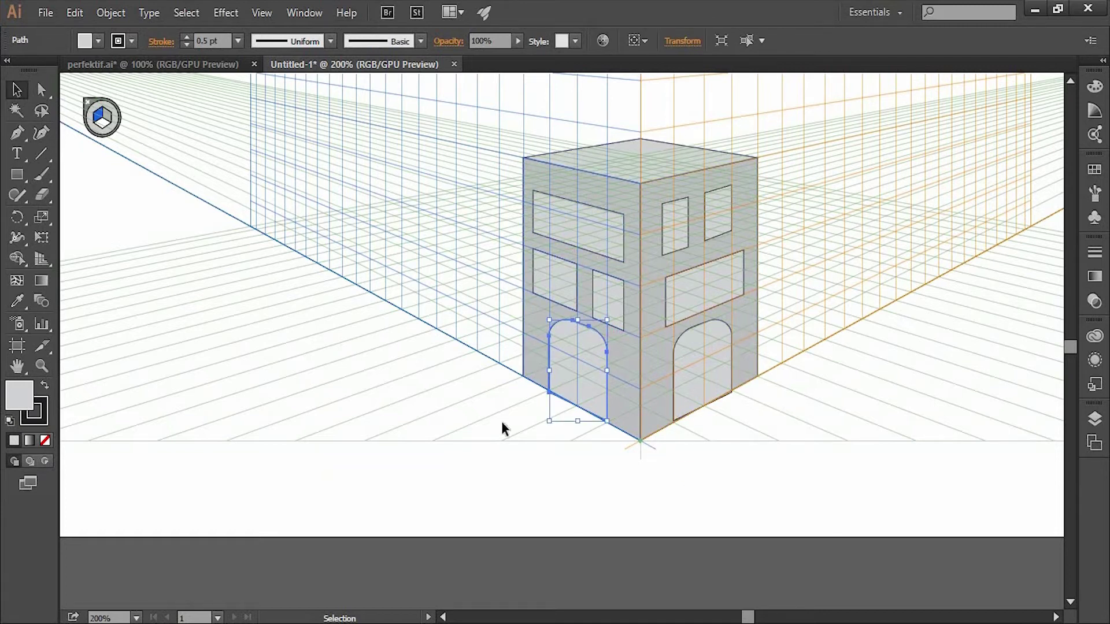
click(608, 181)
shift+click(639, 174)
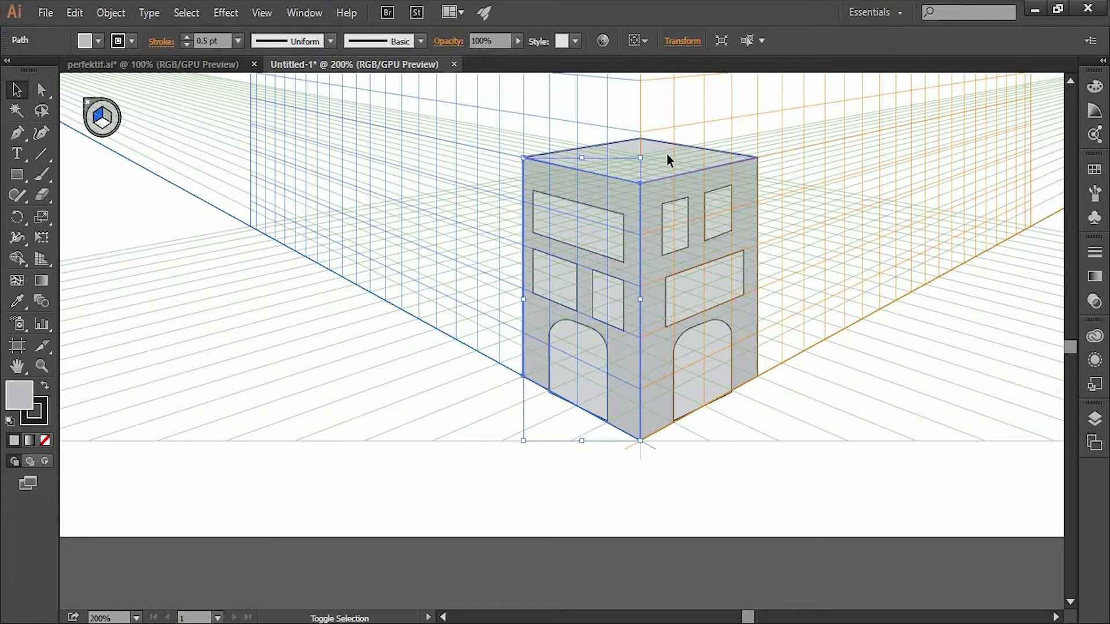
shift+click(729, 210)
shift+click(720, 287)
shift+click(705, 342)
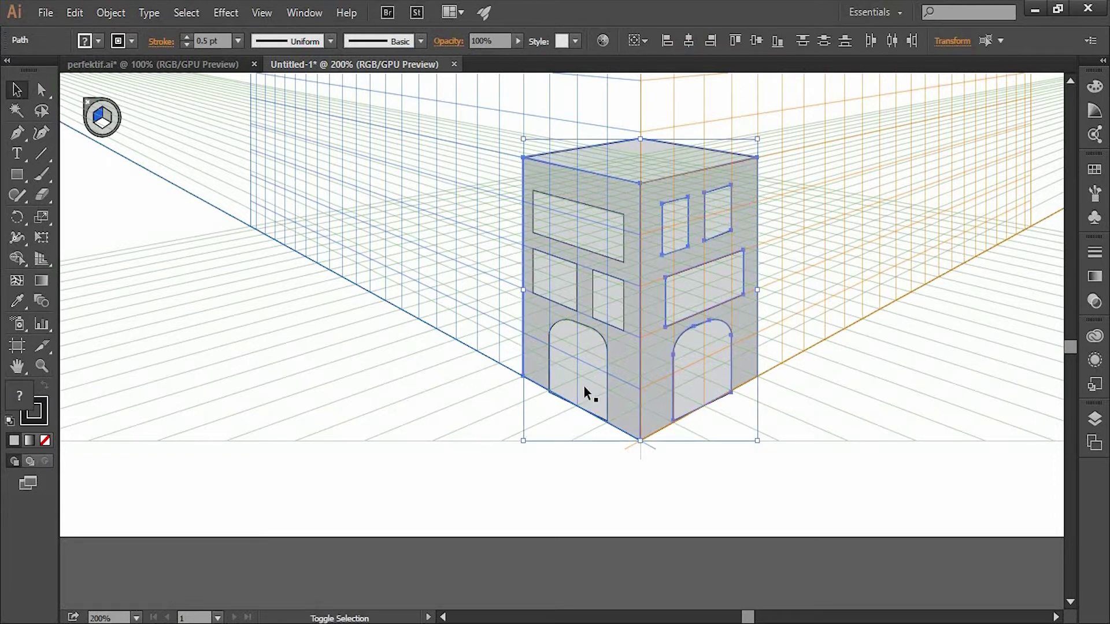
shift+click(608, 326)
shift+click(585, 241)
key(ctrl)
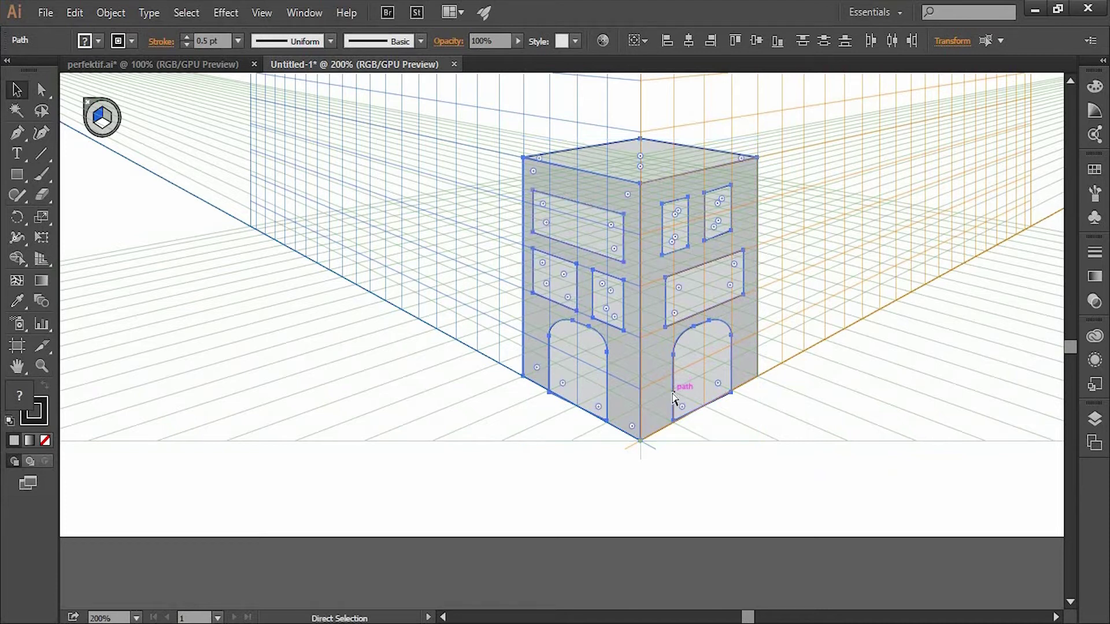
key(ctrl+g)
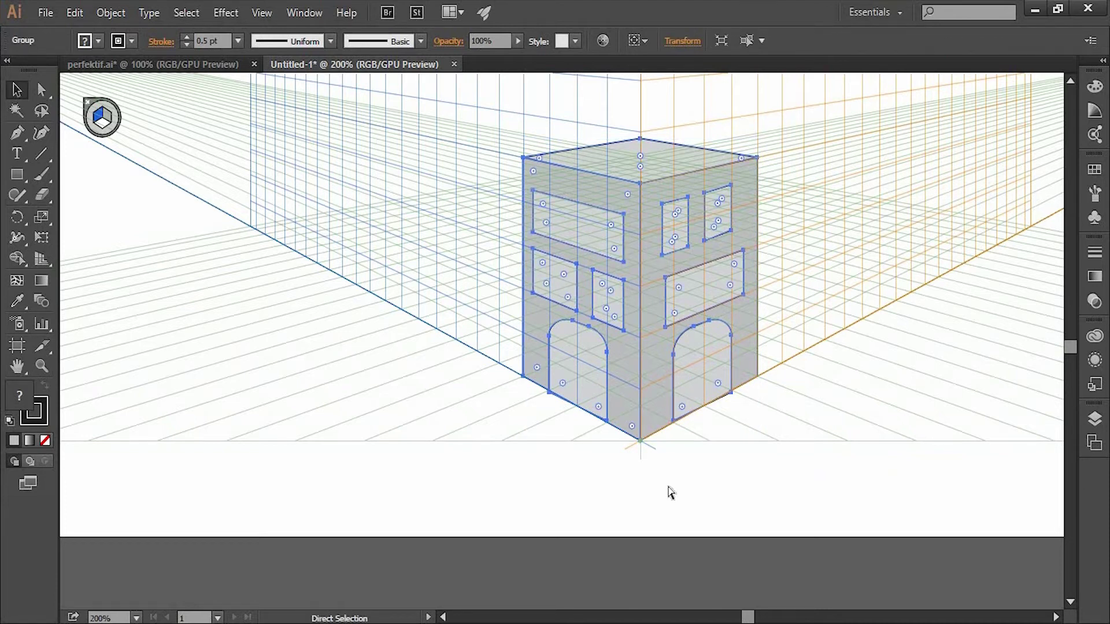
click(665, 478)
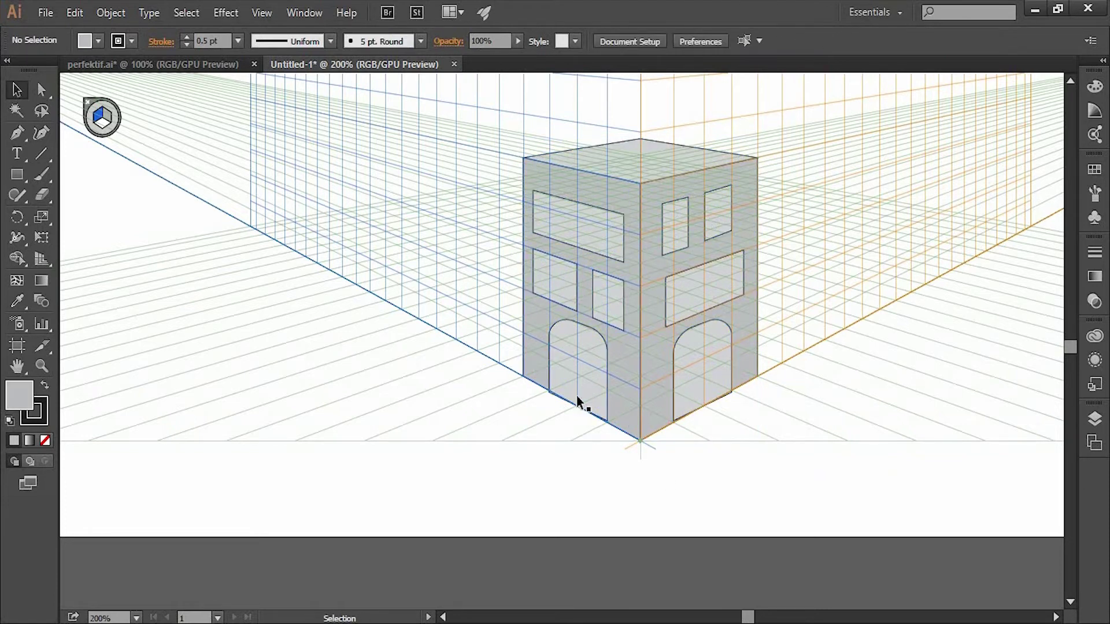
click(591, 340)
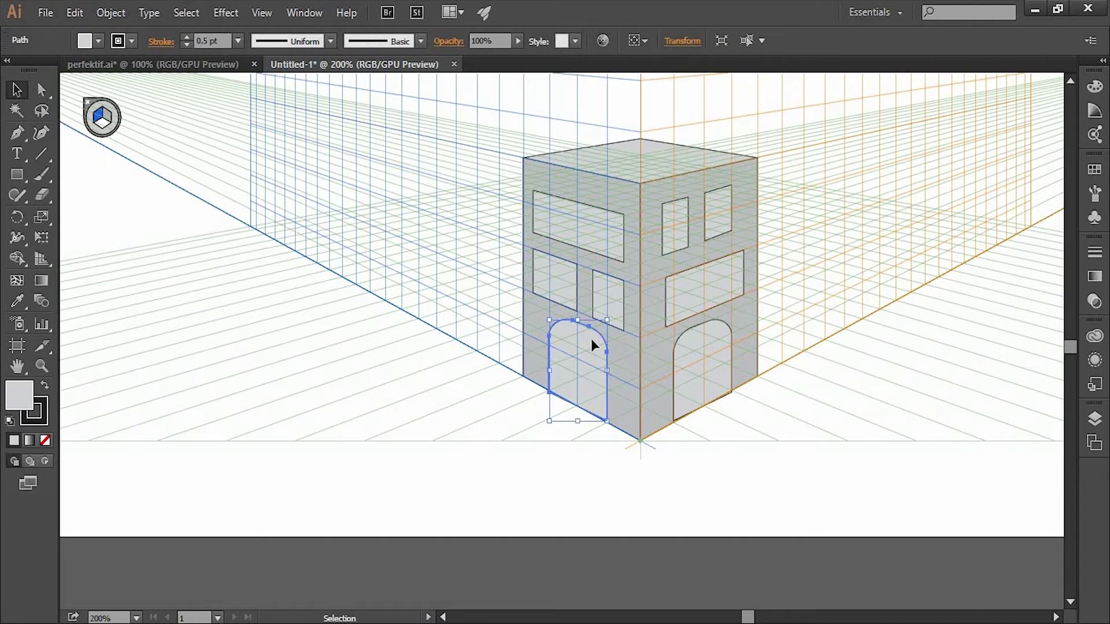
Step: Give the left door a darker grey fill and shift it 9 pt right and 4.45 pt down
key(a)
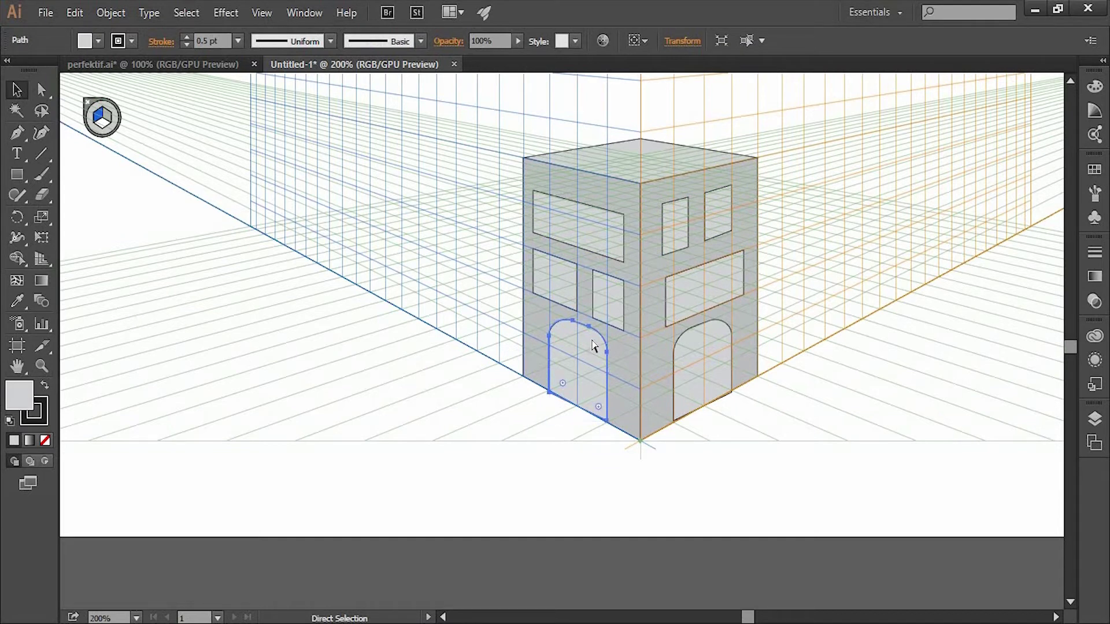
key(v)
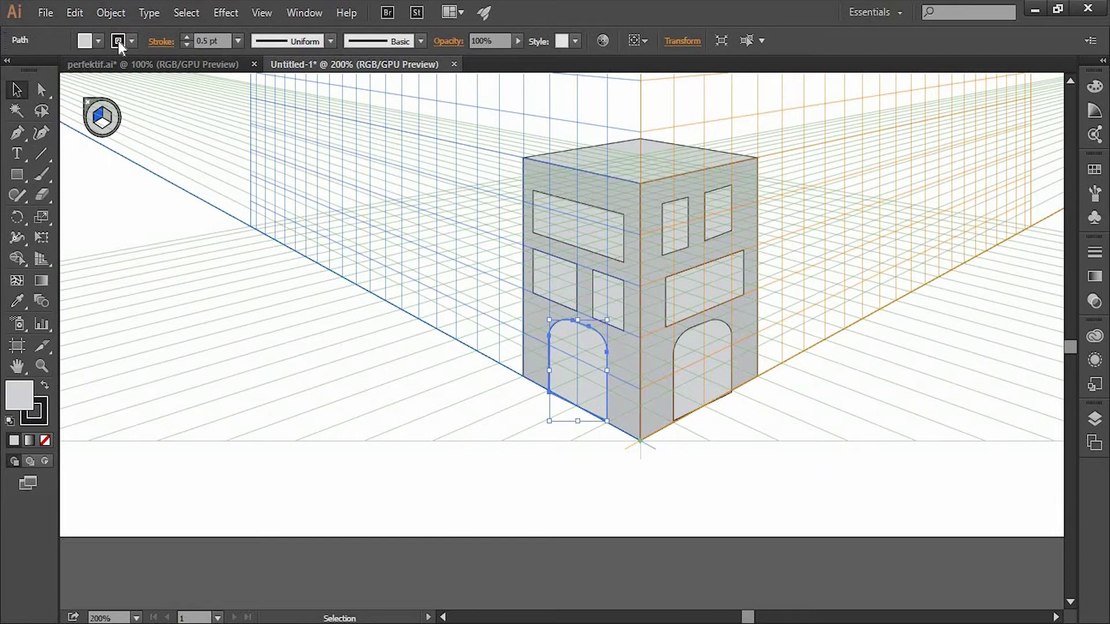
click(96, 40)
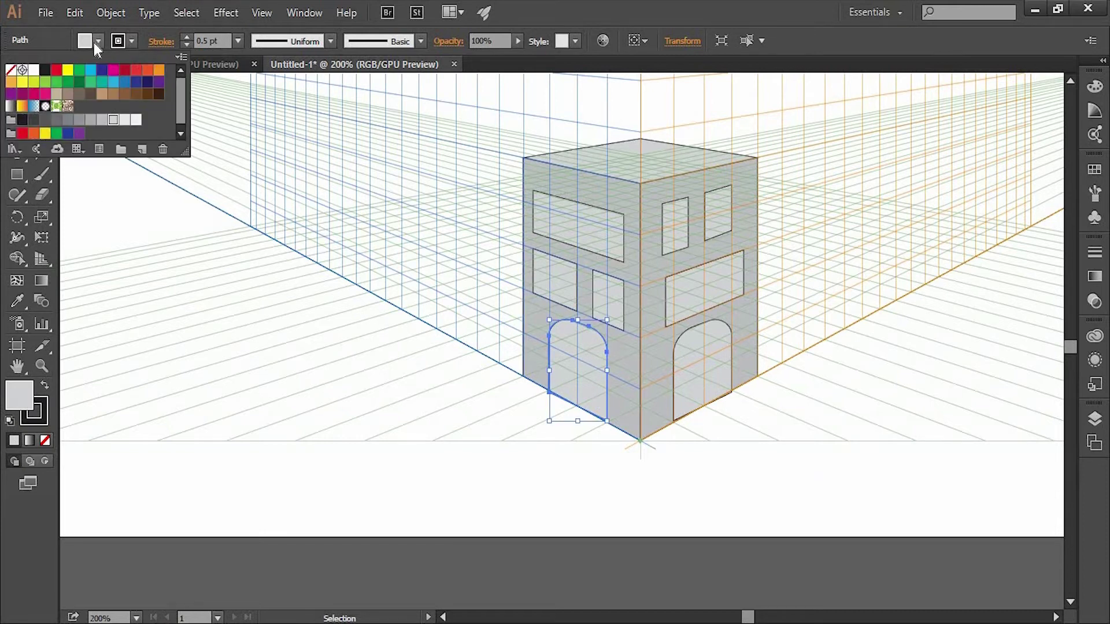
click(91, 120)
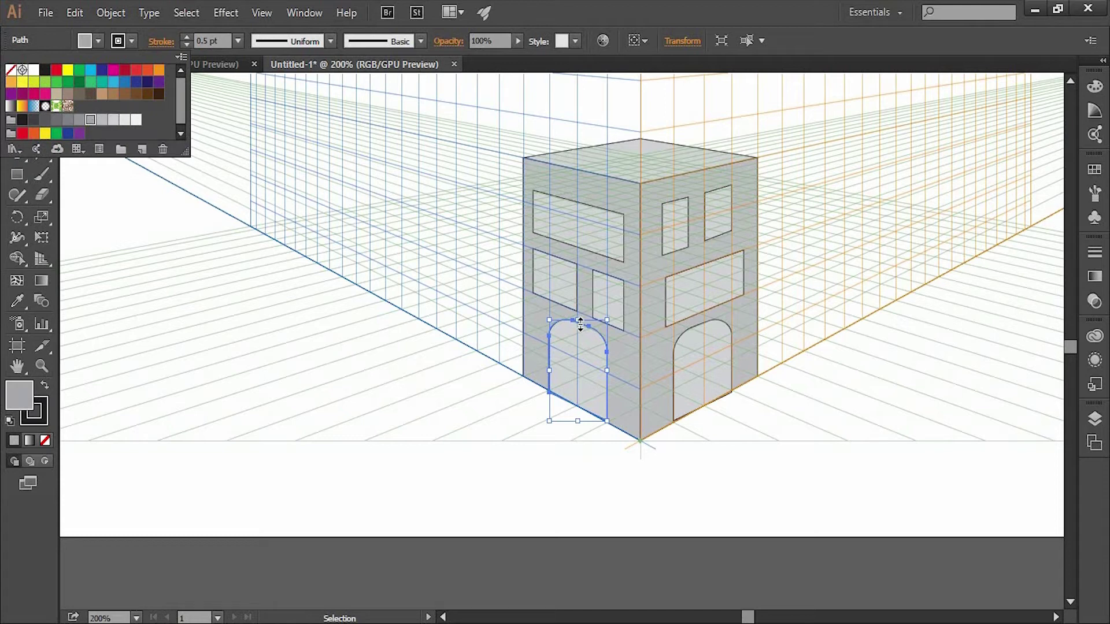
click(79, 119)
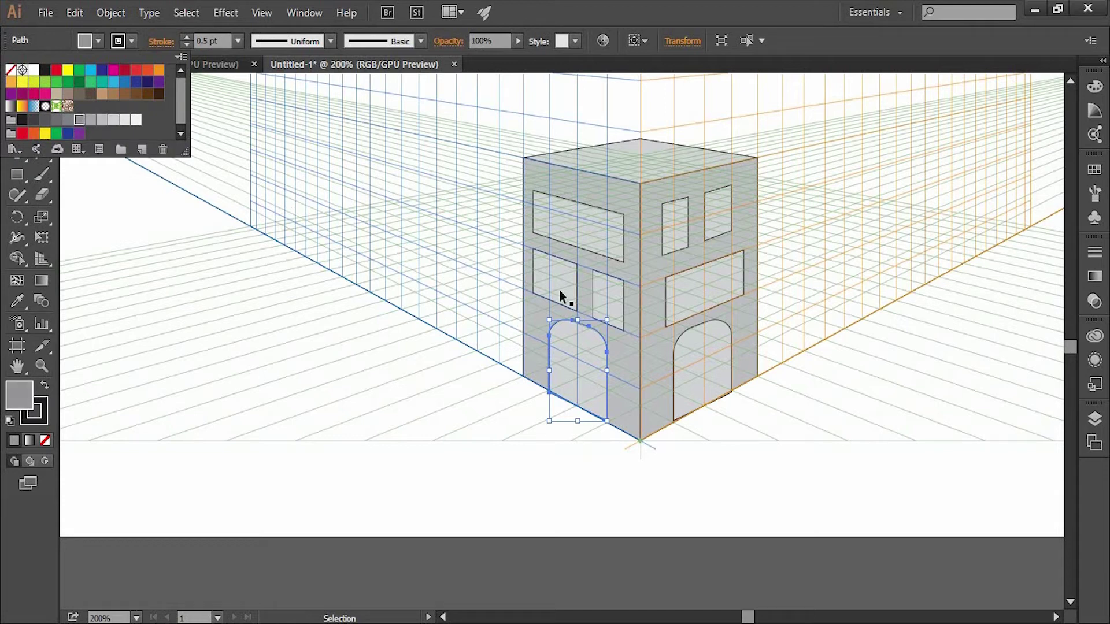
click(585, 357)
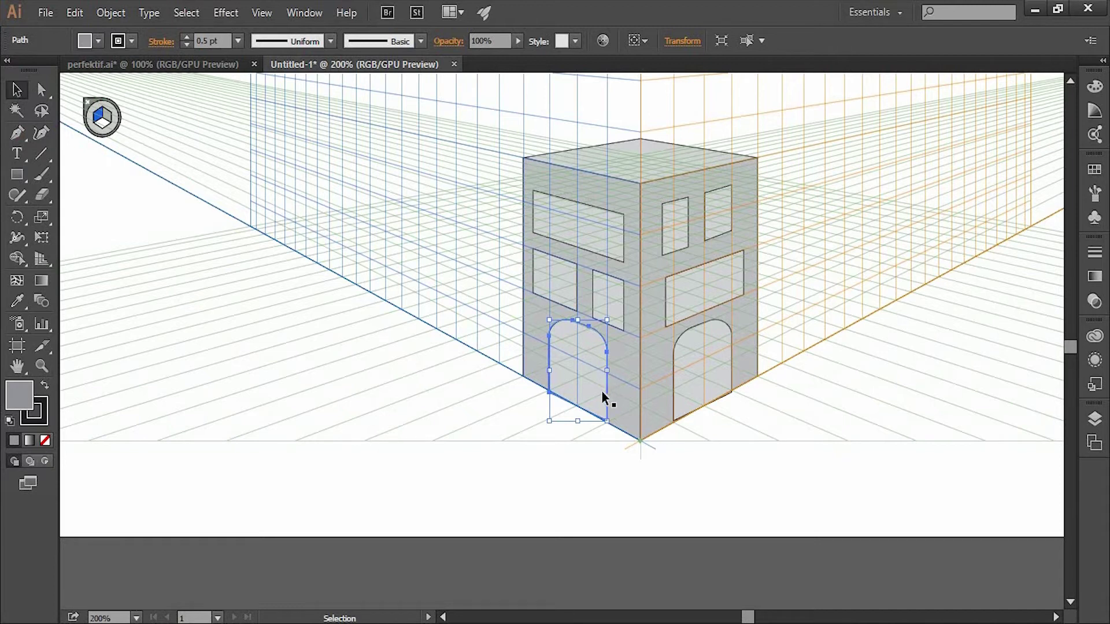
drag(602, 395, 616, 404)
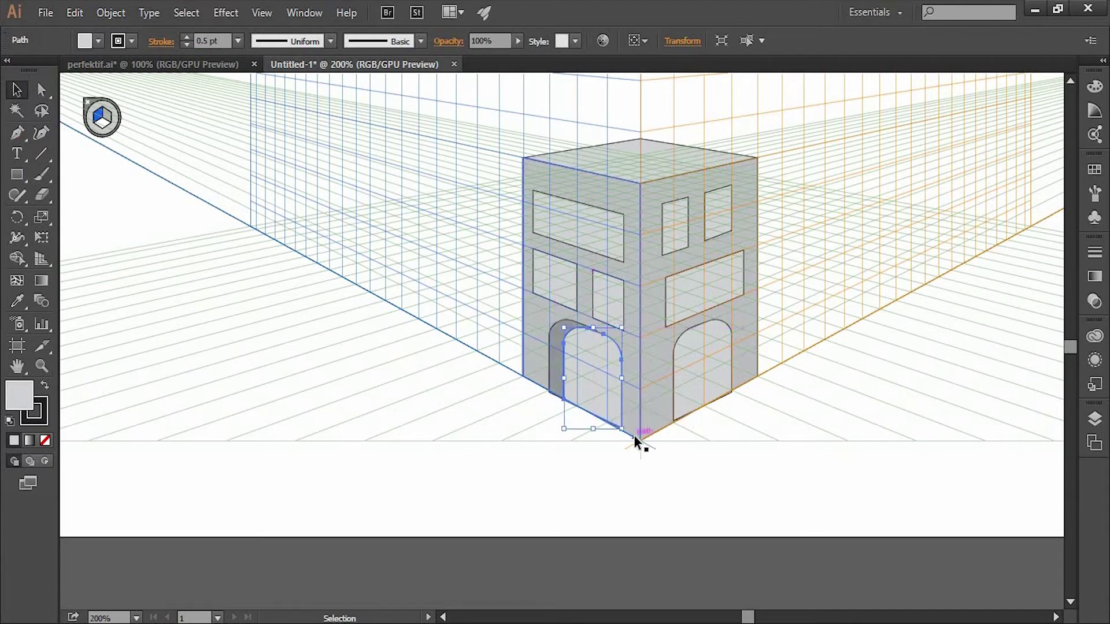
shift+click(556, 349)
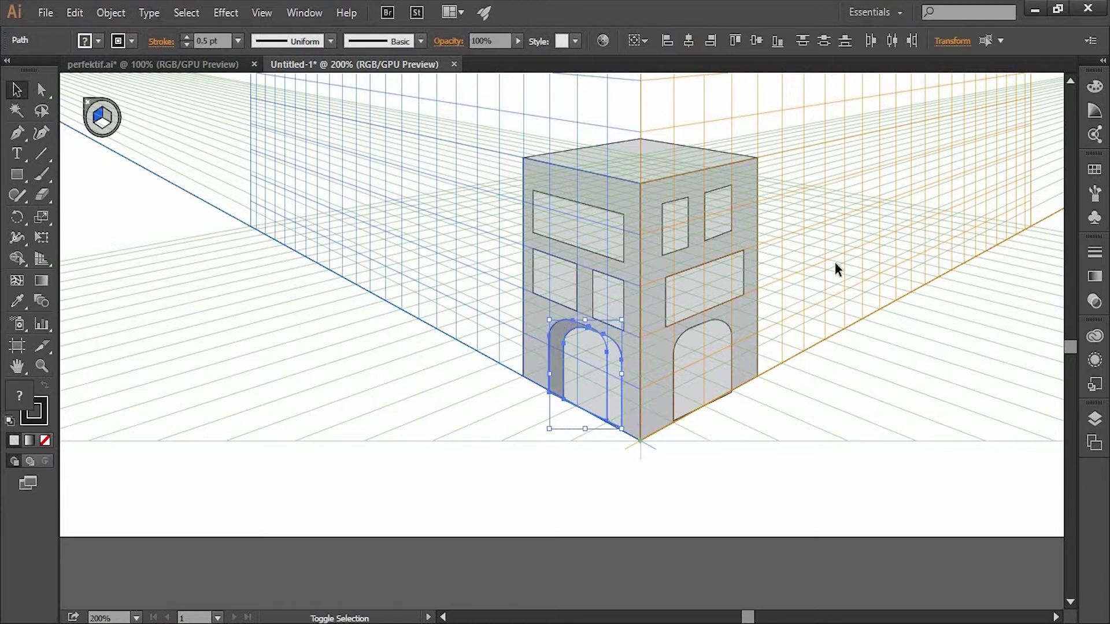
Step: Divide the left doorway's overlapping arch shapes with Pathfinder, then ungroup the resulting pieces
click(293, 17)
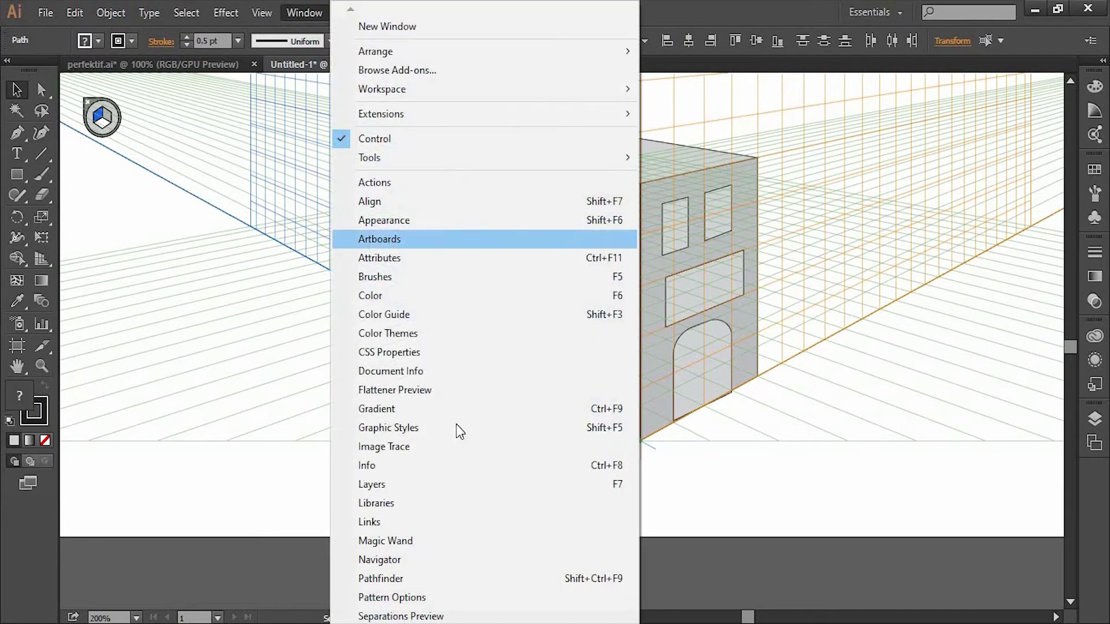
click(452, 578)
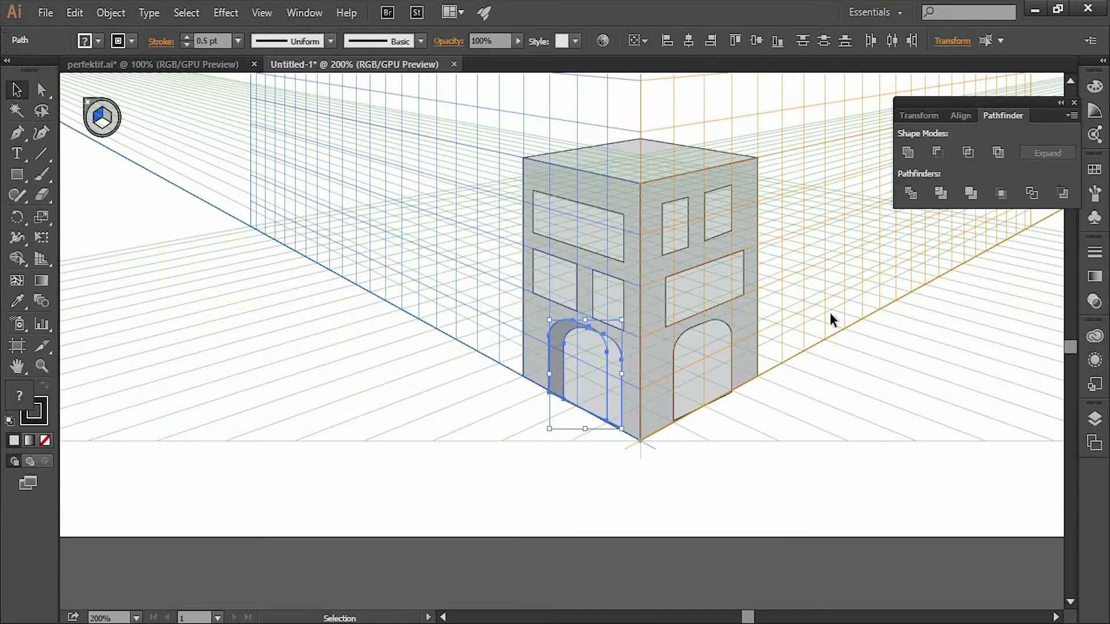
click(912, 194)
click(753, 498)
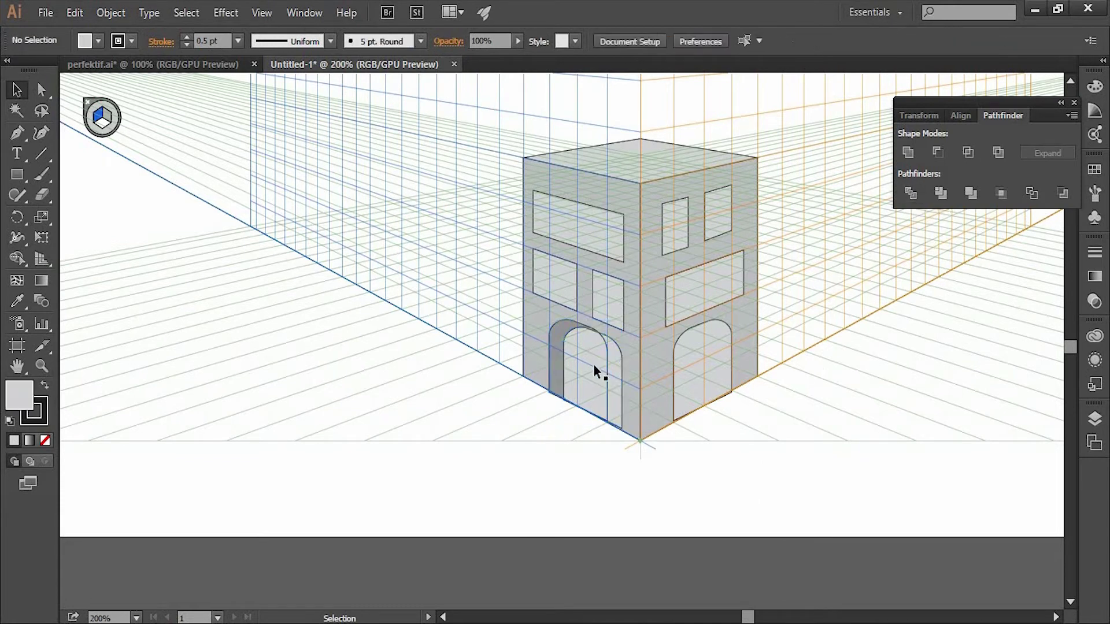
click(592, 360)
right_click(594, 362)
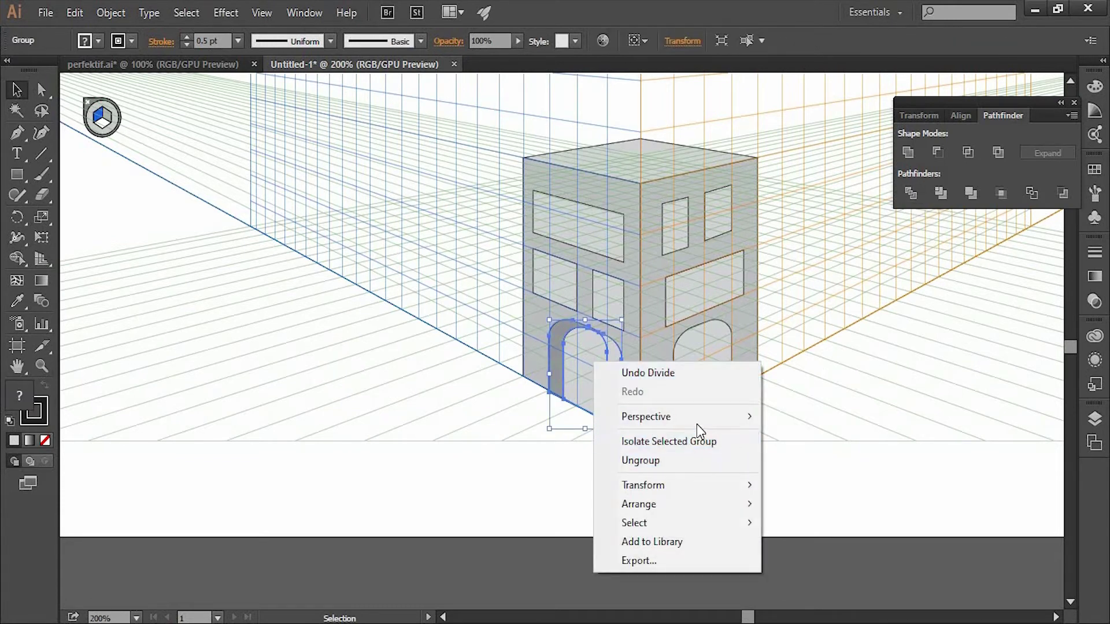
click(689, 460)
Step: Delete the extra inner arch piece, leaving the door panel inside the dark arched recess
click(622, 449)
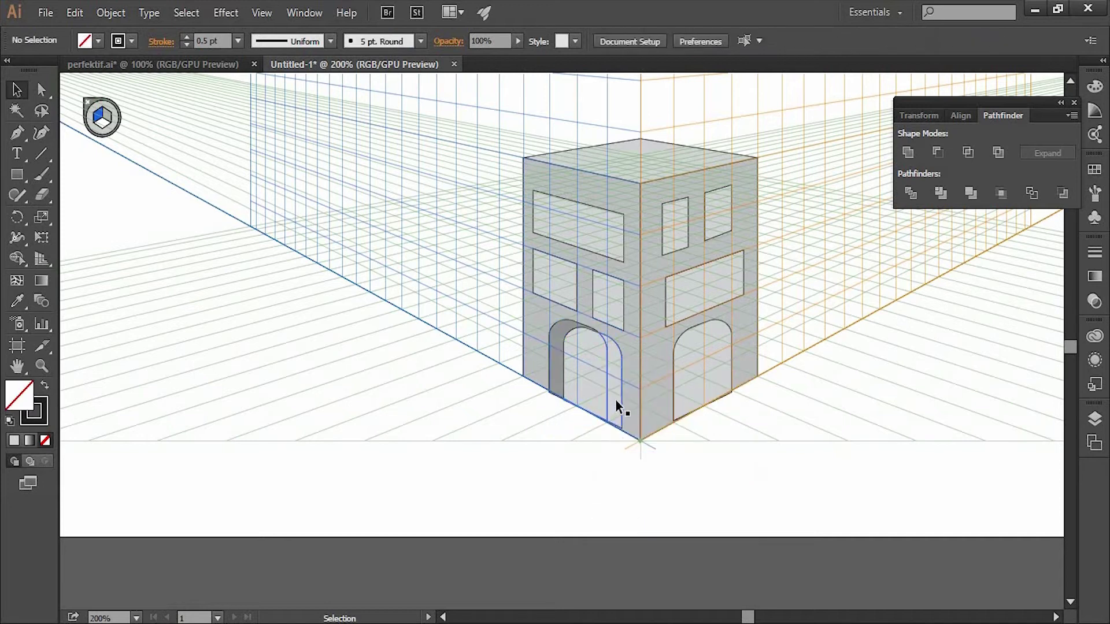
click(616, 400)
key(Delete)
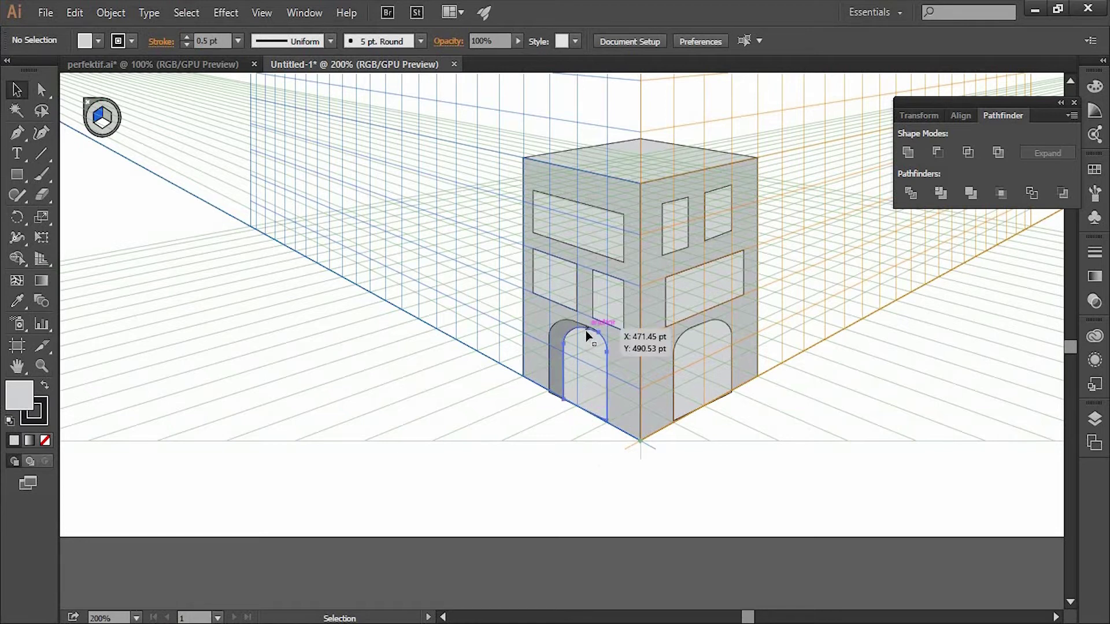
click(586, 330)
drag(587, 330, 588, 350)
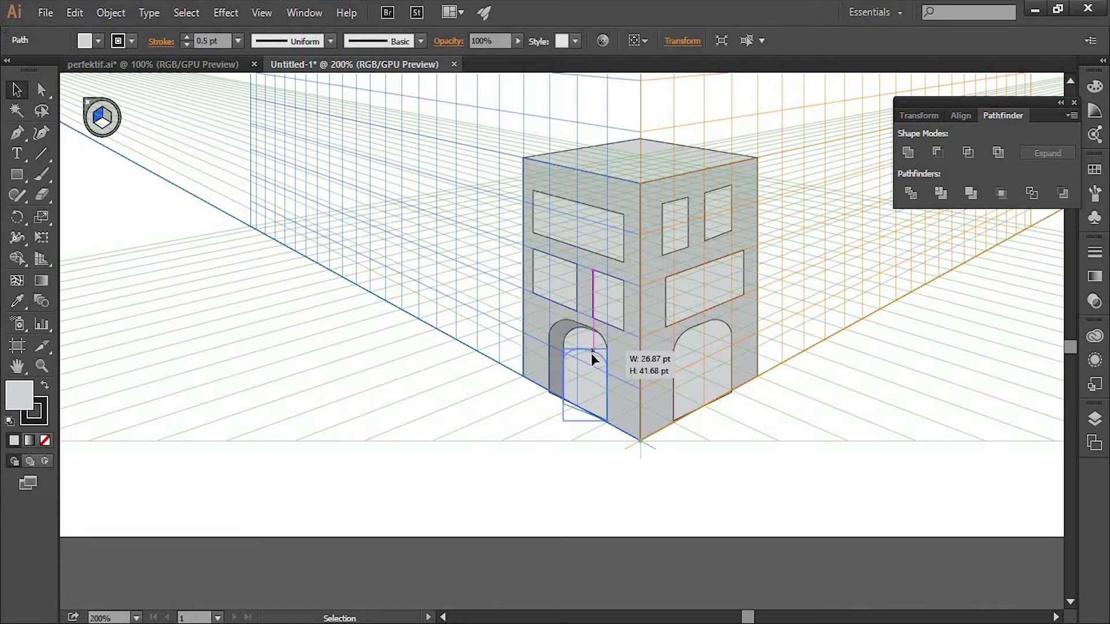
key(ctrl+z)
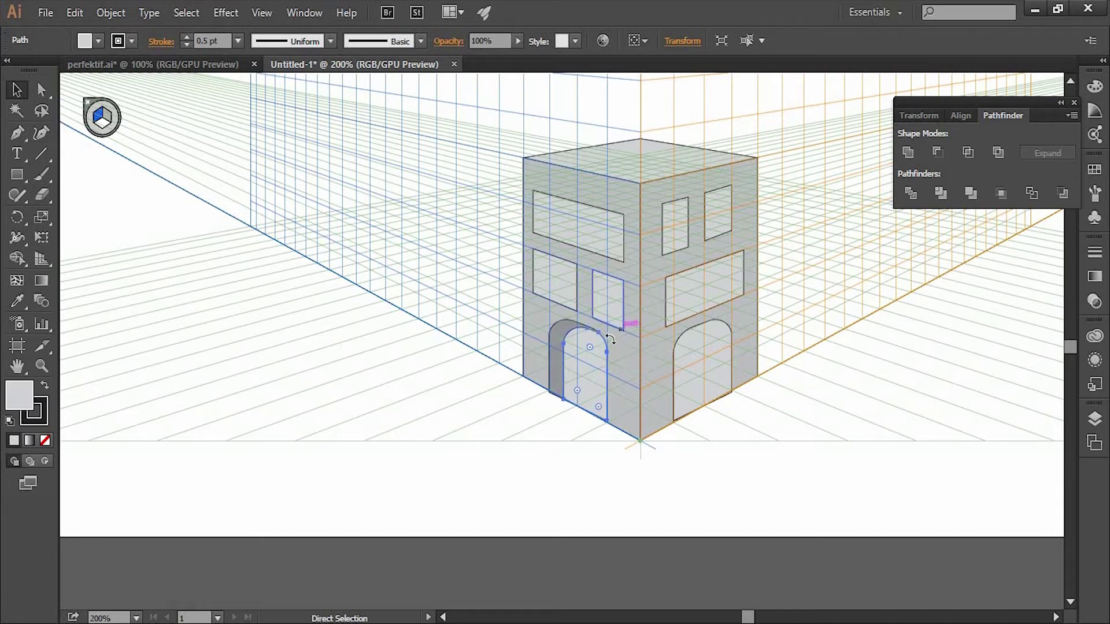
shift+click(548, 328)
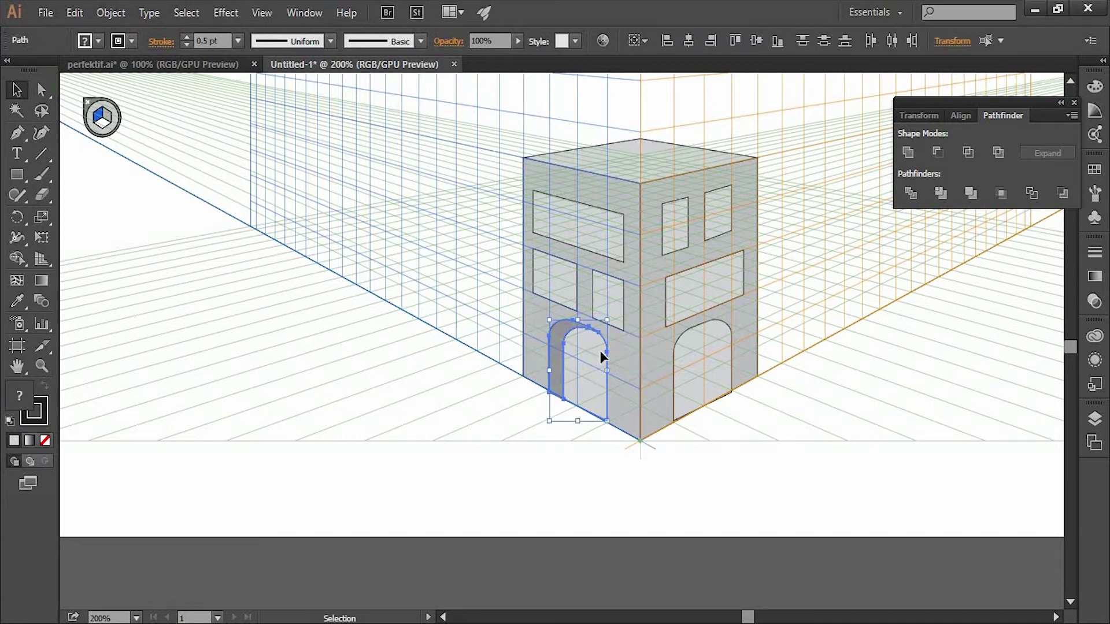
key(a)
click(585, 466)
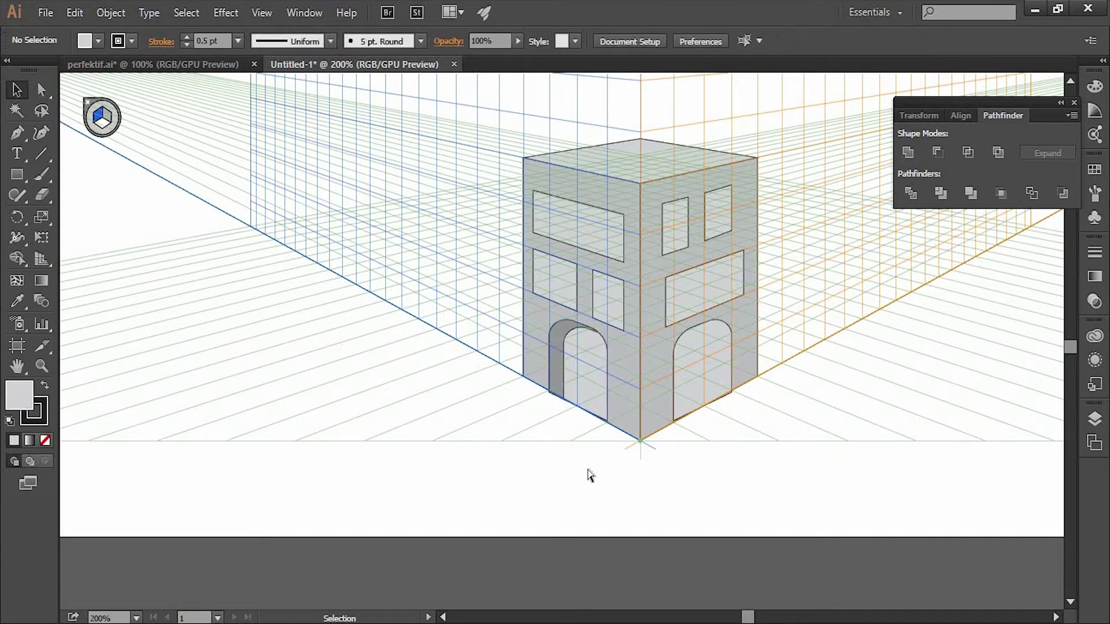
key(ctrl+minus)
key(ctrl+minus)
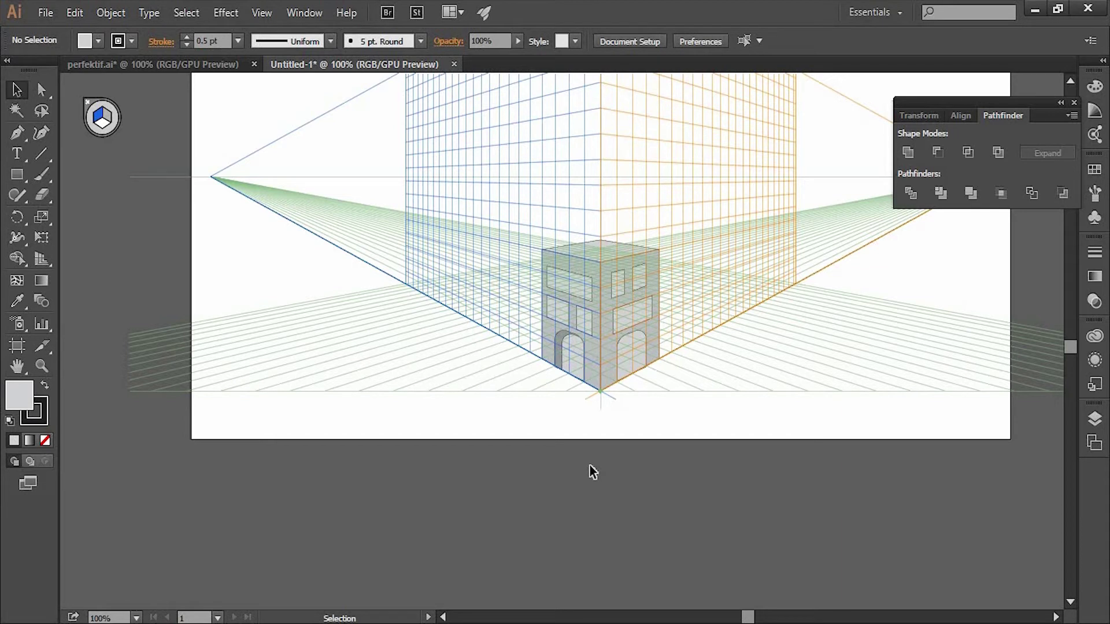
Step: Draw two thin upright handle rectangles on the right-wall arched door, using the right perspective plane
key(a)
key(ctrl+plus)
key(ctrl+plus)
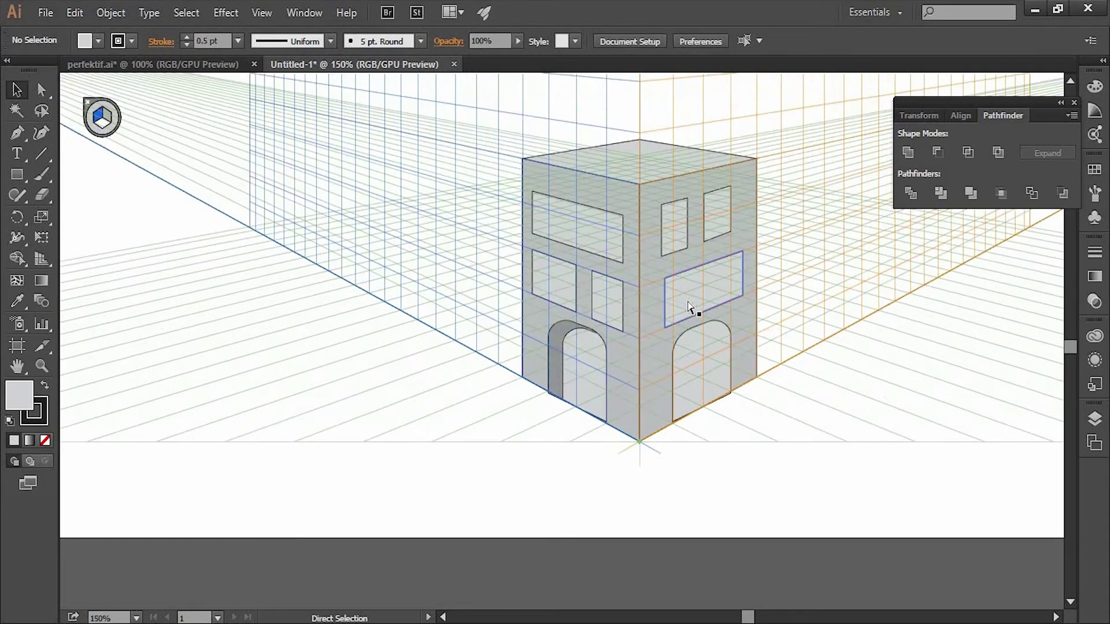
key(ctrl+plus)
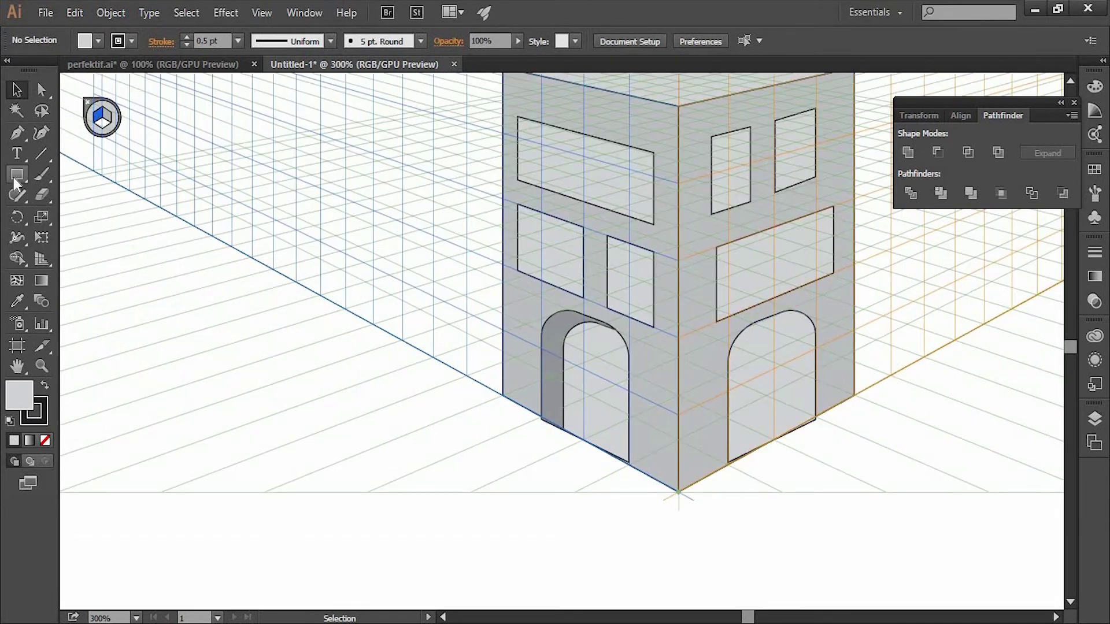
click(17, 174)
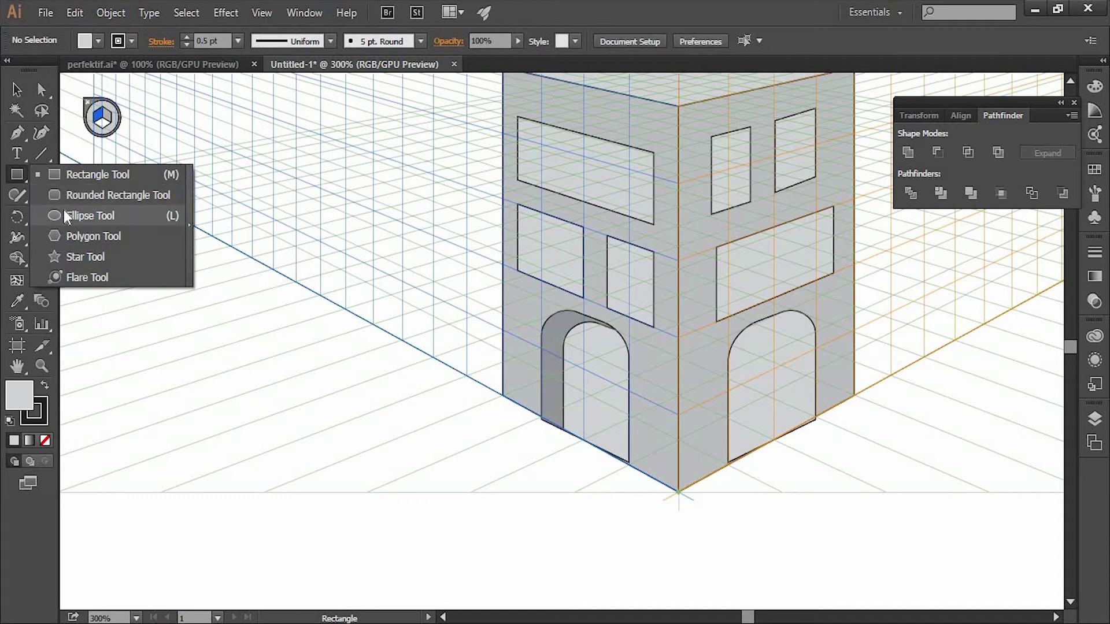
click(78, 177)
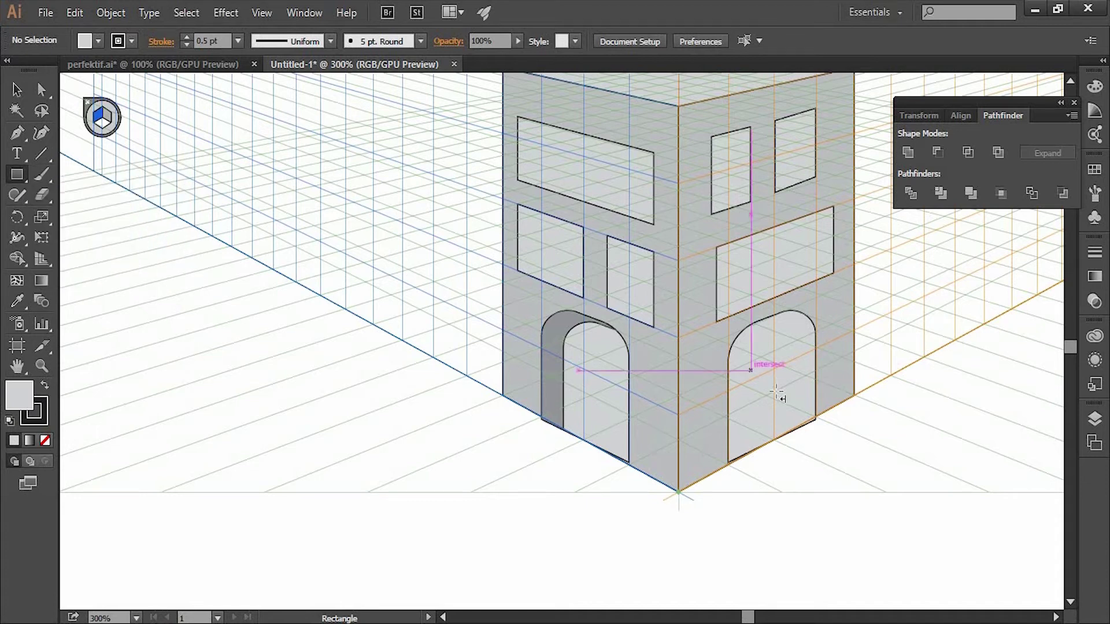
click(110, 119)
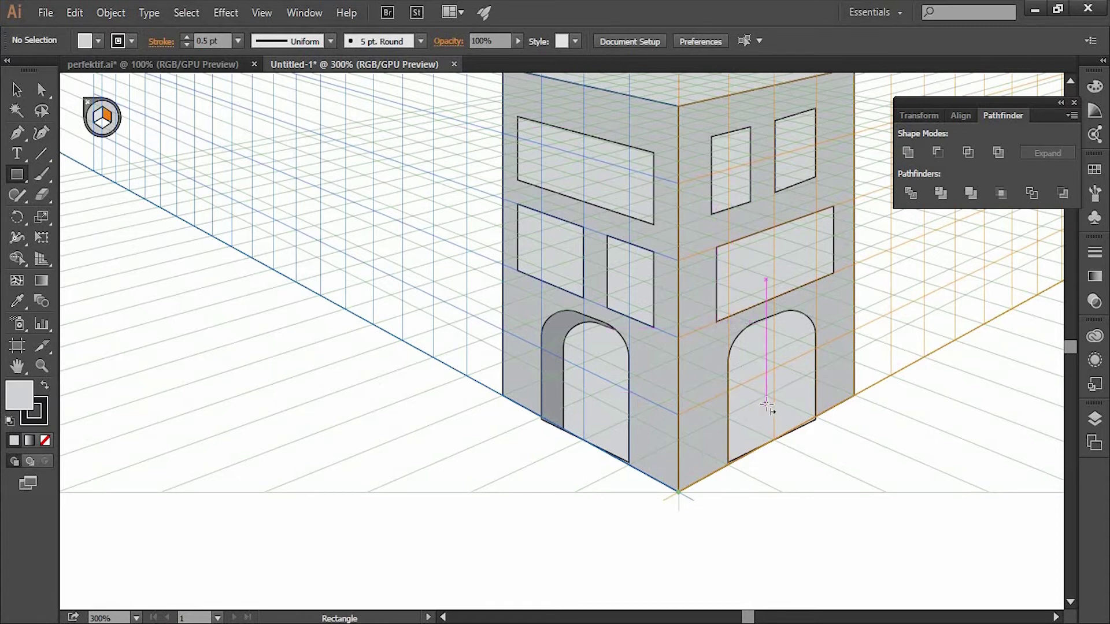
drag(763, 401, 772, 381)
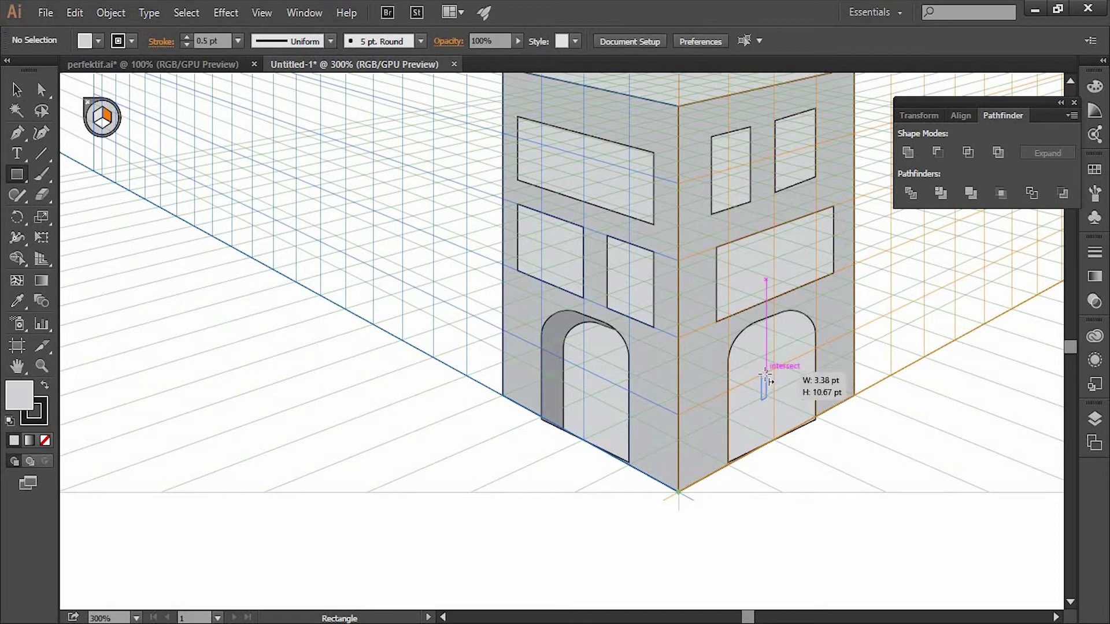
drag(767, 379, 791, 361)
click(19, 92)
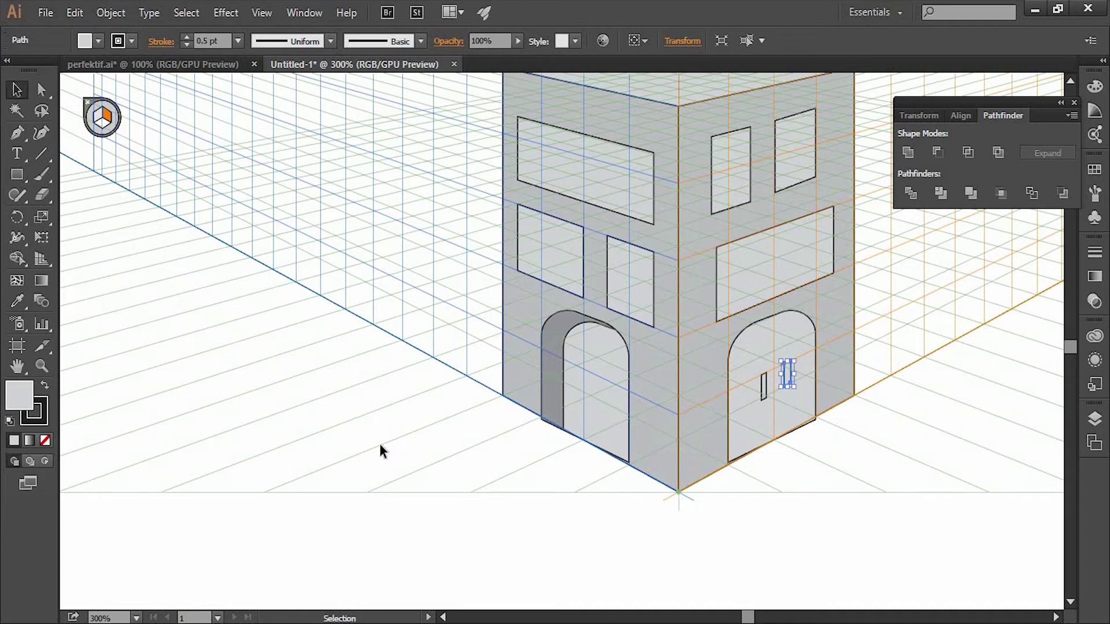
click(380, 445)
key(ctrl+minus)
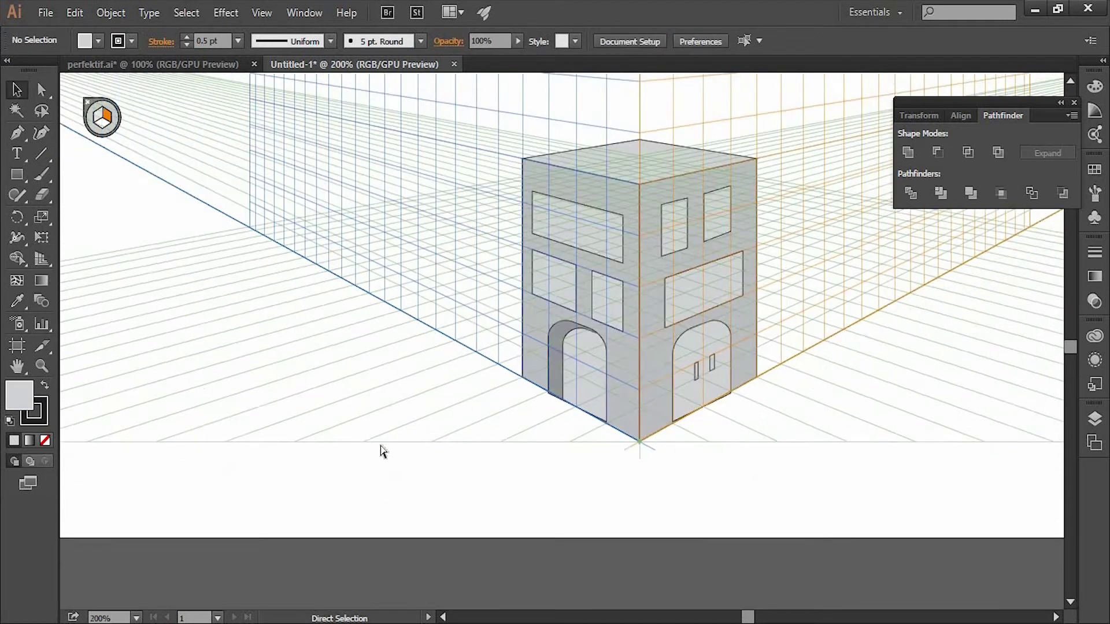
key(ctrl+minus)
key(ctrl+minus)
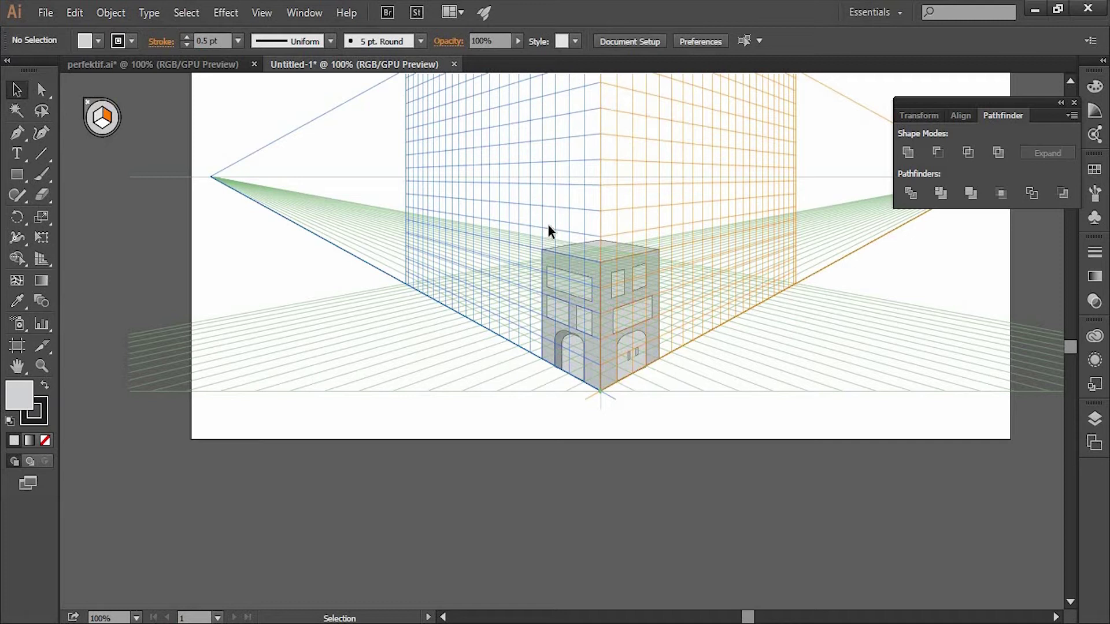
Step: Draw a flat 120 × 183 pt gray rectangle off-grid, left of the perspective grid
click(16, 173)
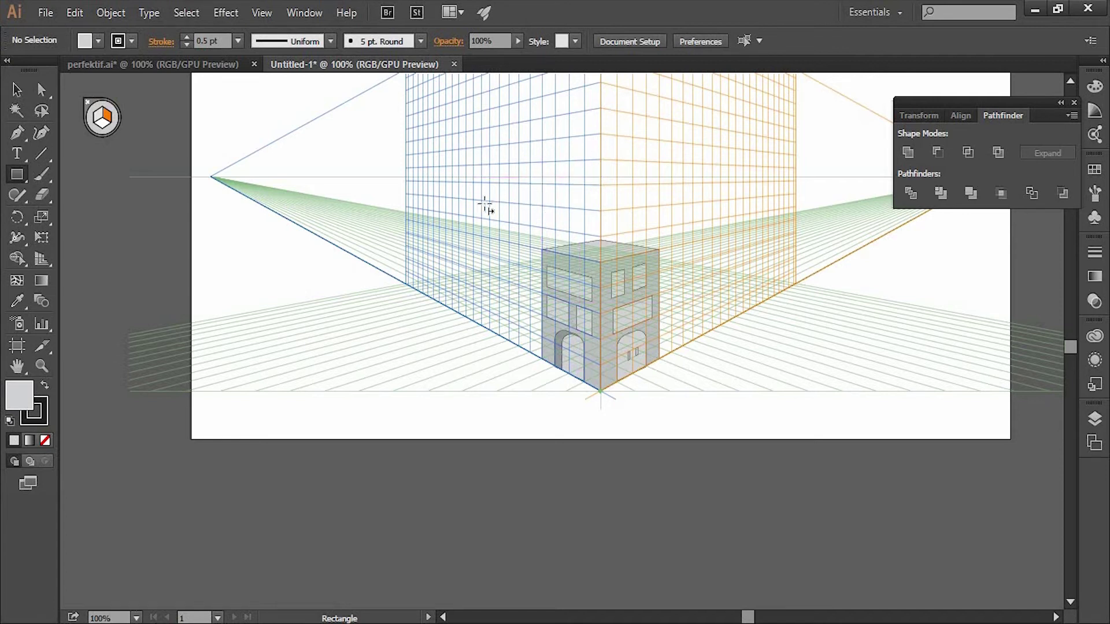
scroll(488, 206, up, 5)
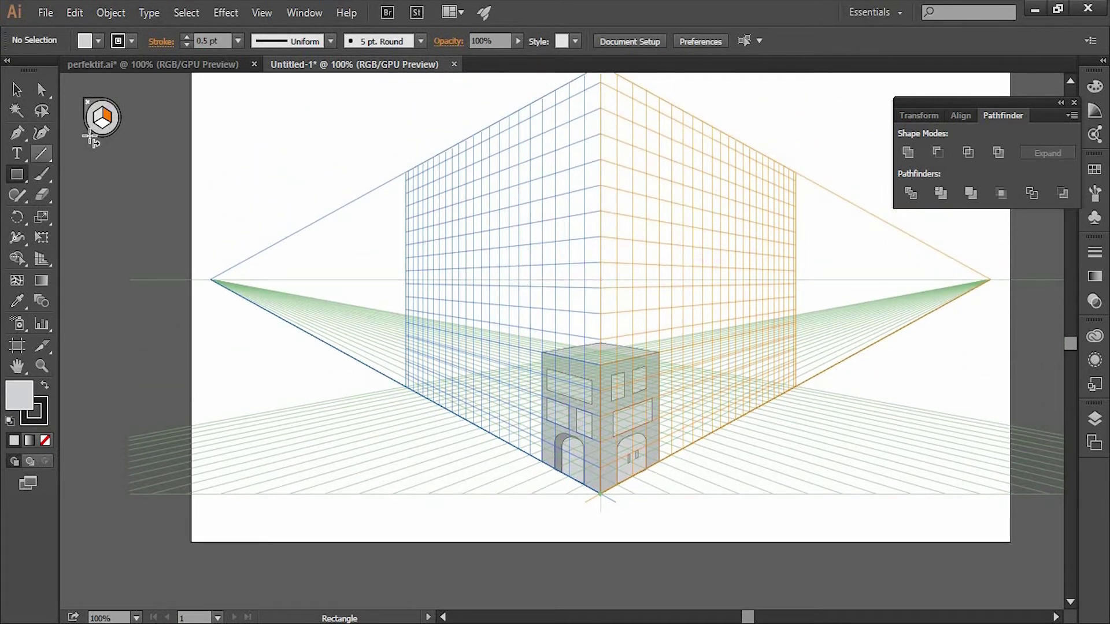
click(108, 134)
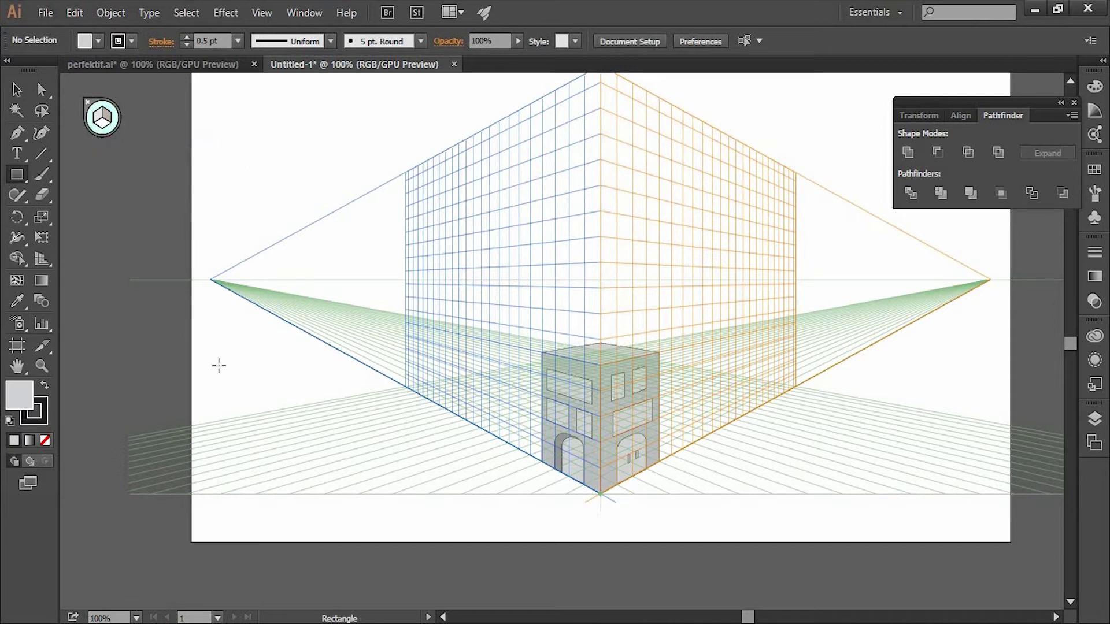
mouse_move(192, 337)
mouse_down()
mouse_move(249, 479)
mouse_move(288, 494)
mouse_up()
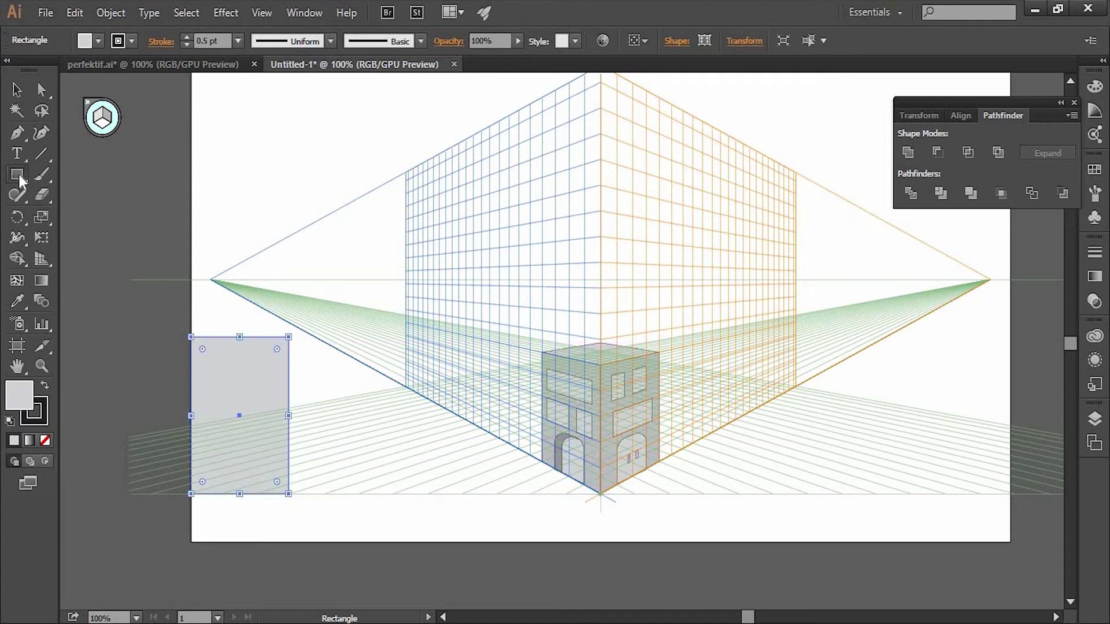
Step: Draw a small square near the top-left and nudge it slightly lower
drag(19, 174, 189, 229)
drag(222, 163, 268, 212)
click(18, 98)
click(228, 160)
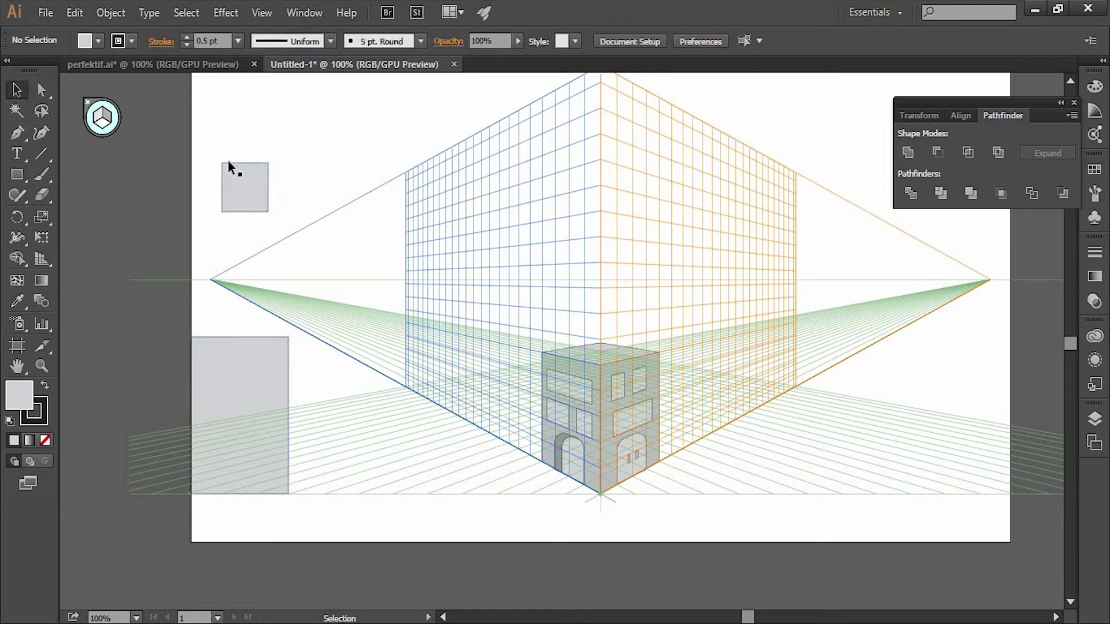
key(a)
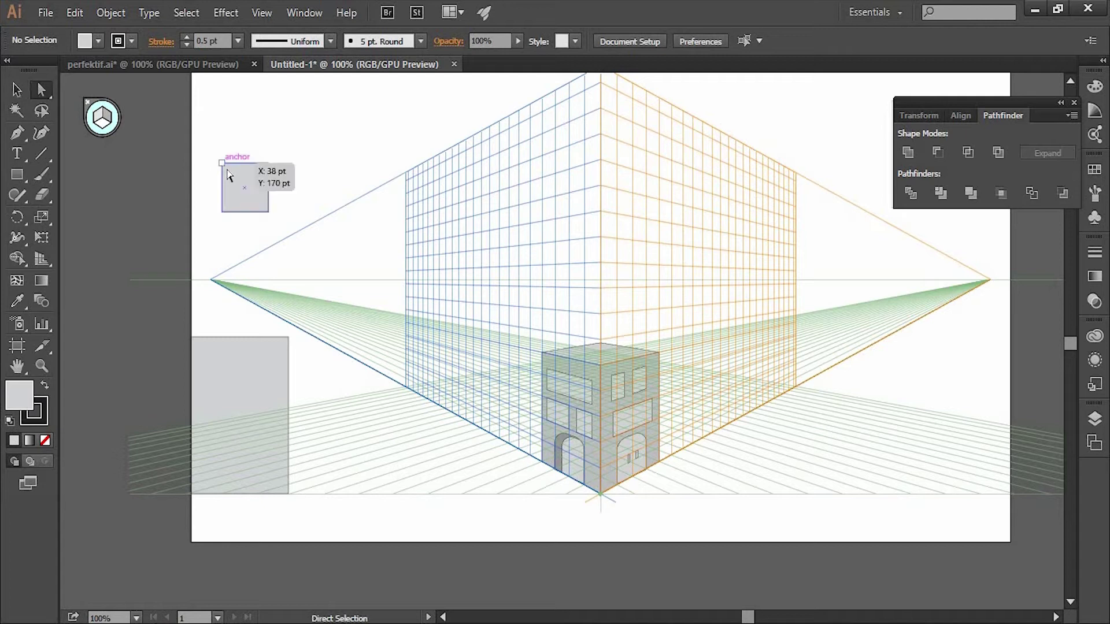
click(268, 162)
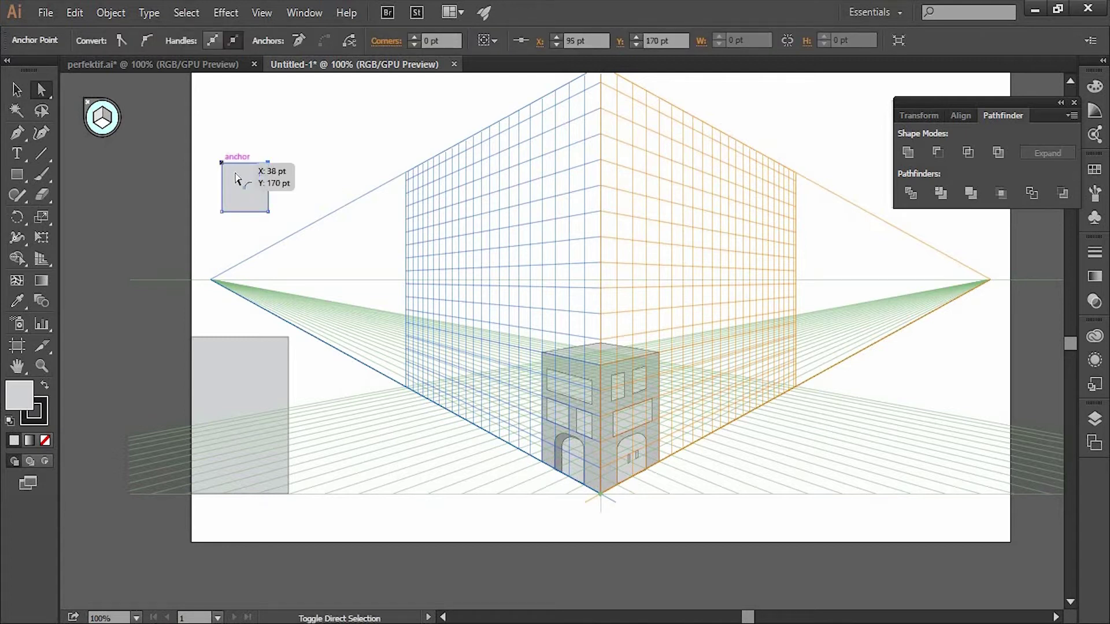
click(245, 188)
drag(245, 198, 245, 203)
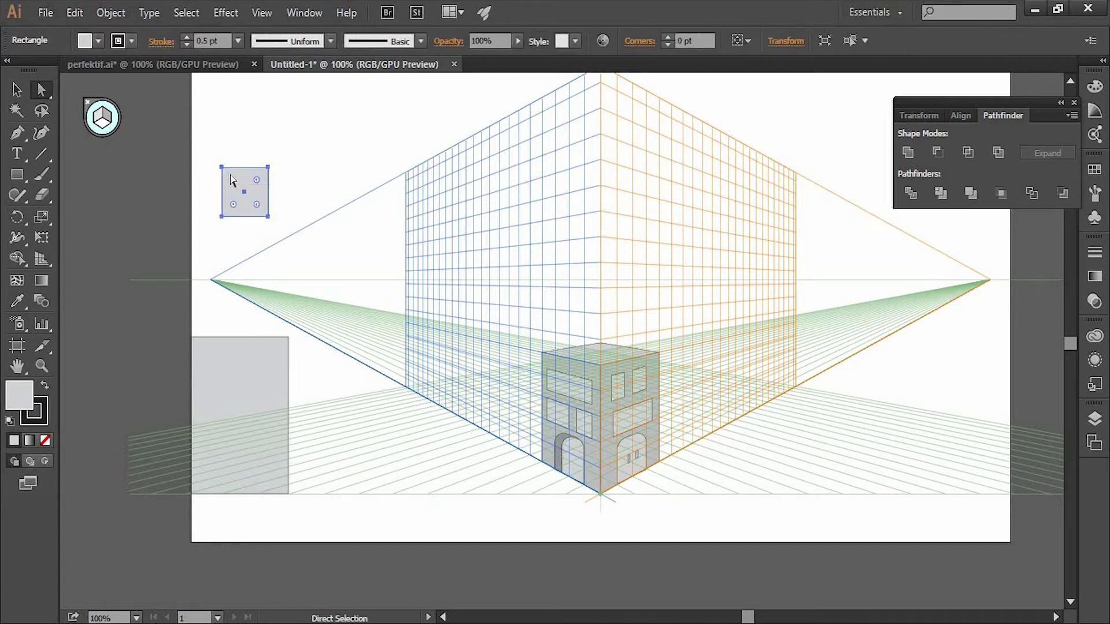
Step: Round the small square's top corners into an arch shape, then reselect the gray rectangle
click(267, 168)
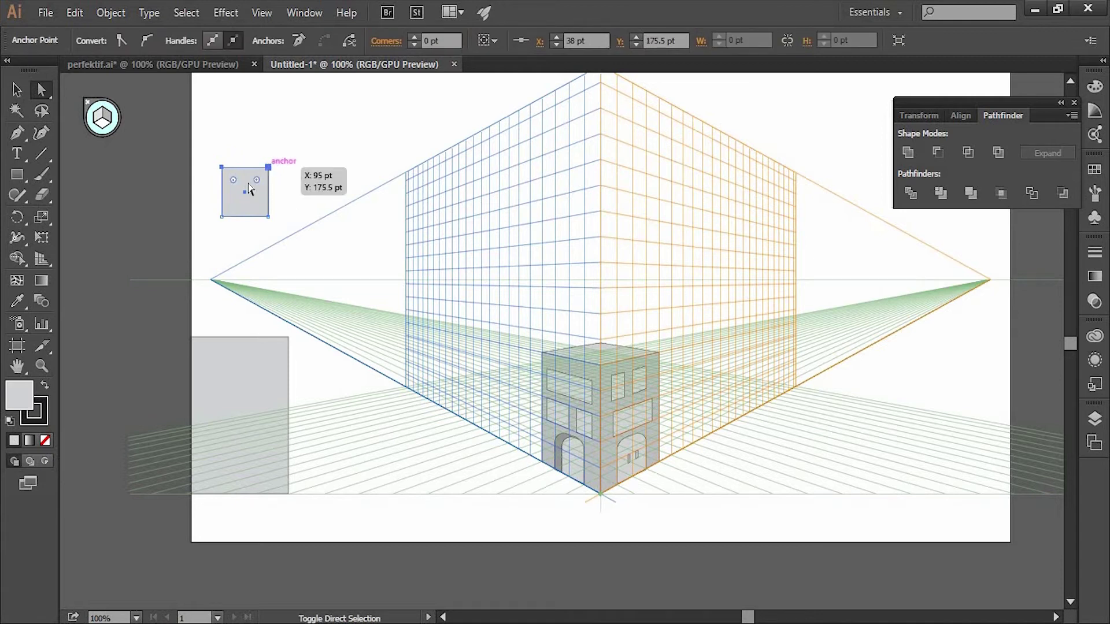
drag(256, 180, 249, 185)
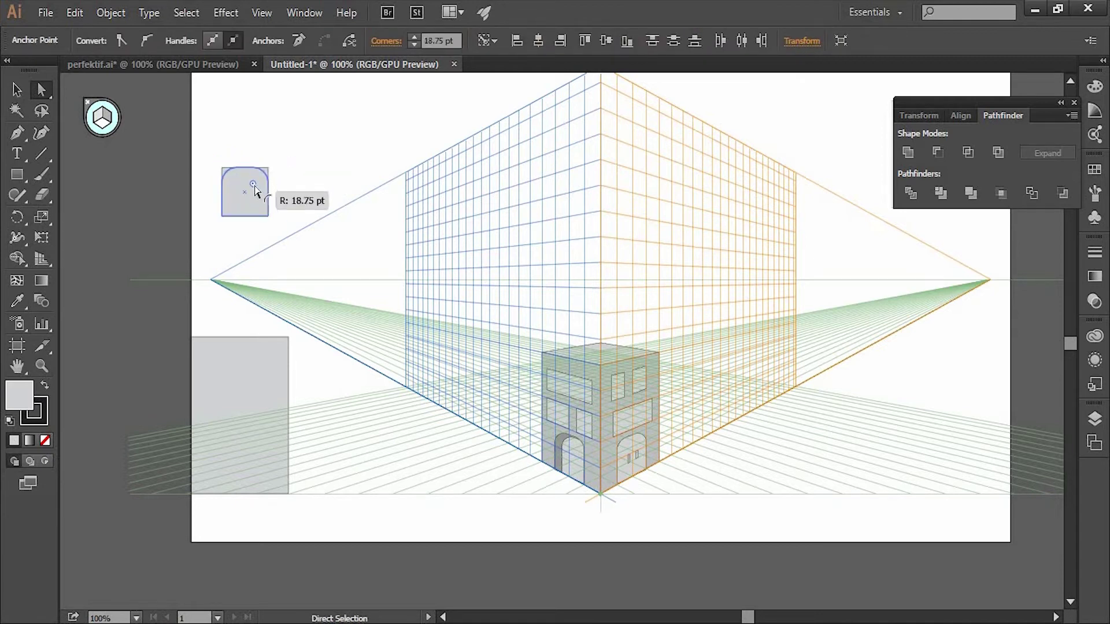
click(209, 185)
click(16, 89)
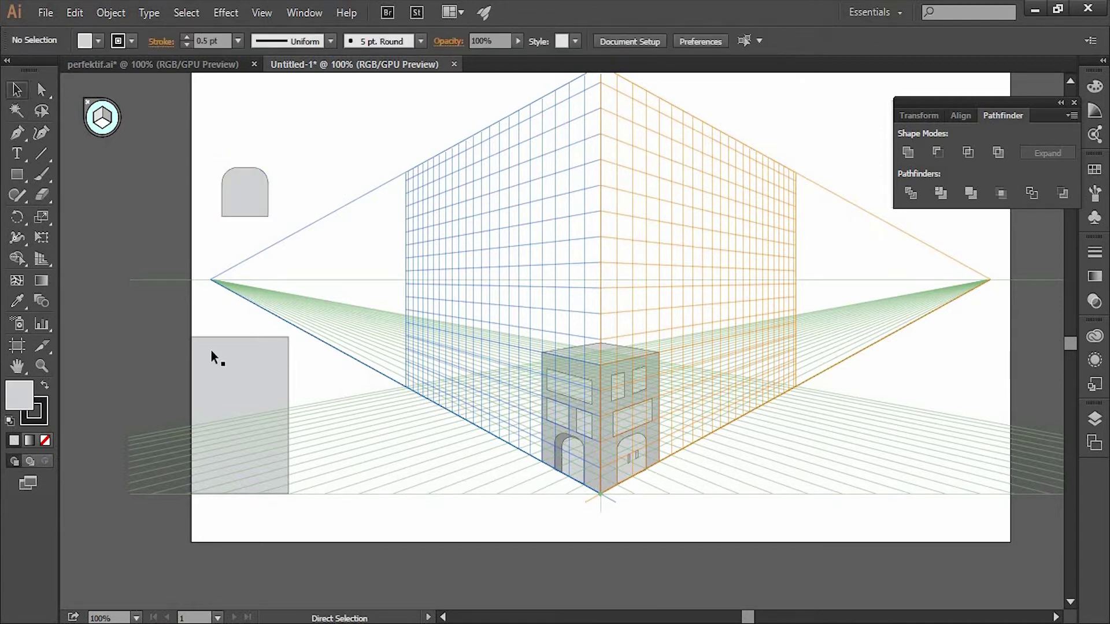
click(210, 350)
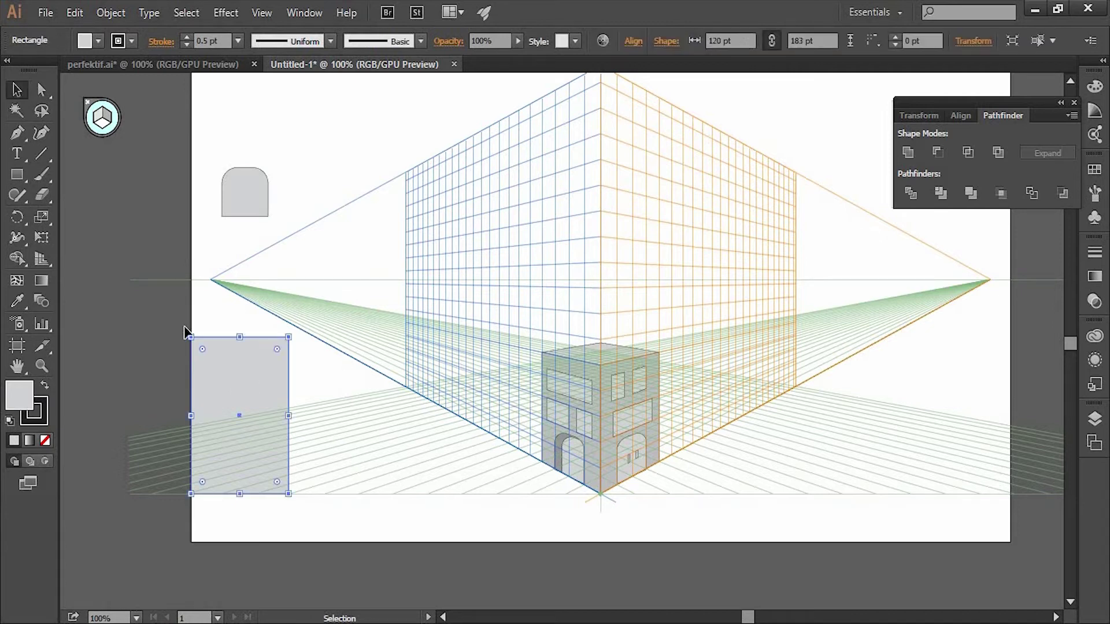
click(16, 174)
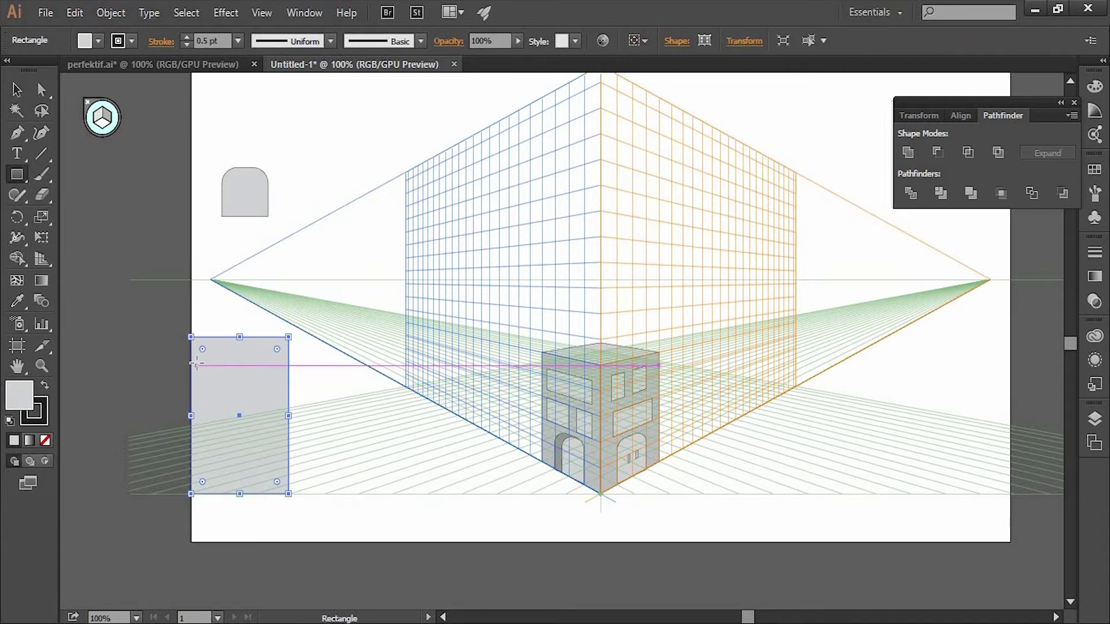
Step: Draw a single 31 pt window square inside the gray facade
drag(197, 365, 218, 388)
drag(219, 389, 312, 400)
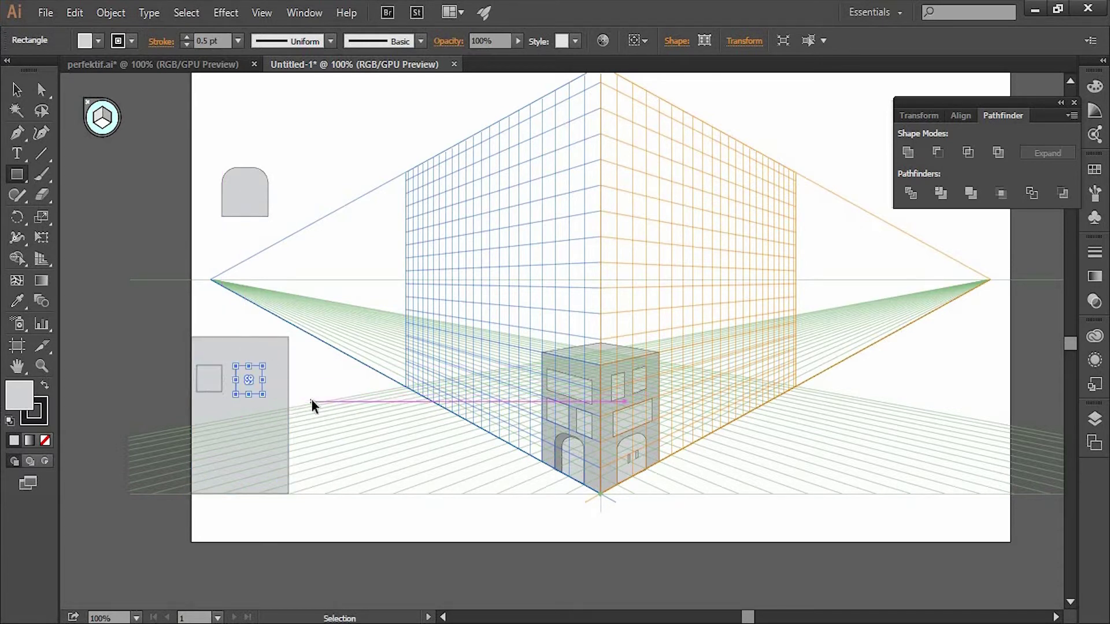
key(ctrl+z)
key(v)
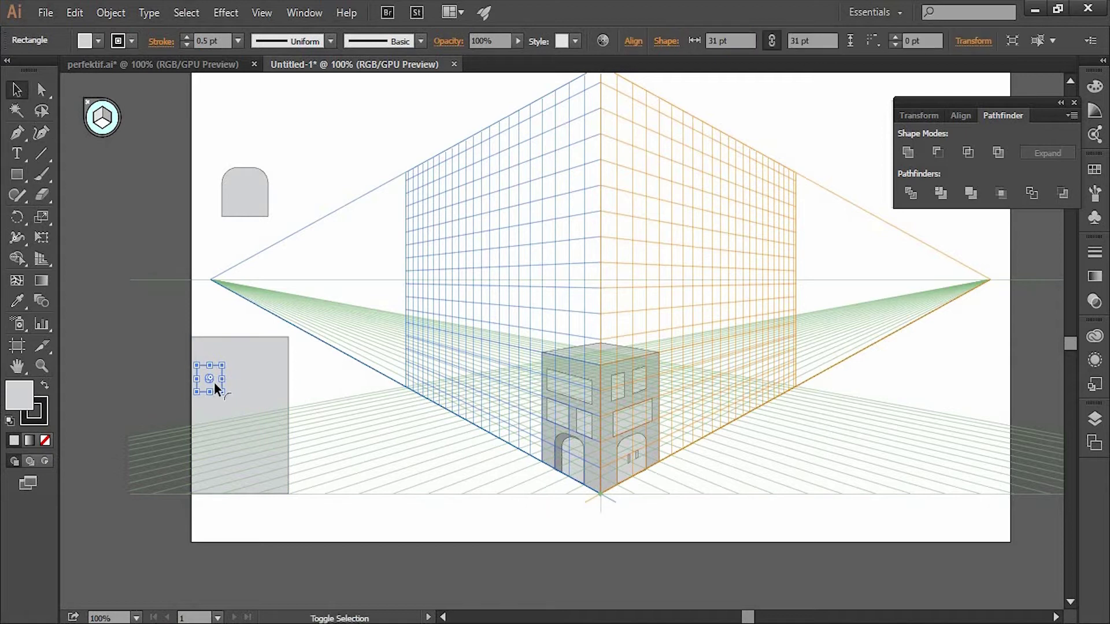
key(a)
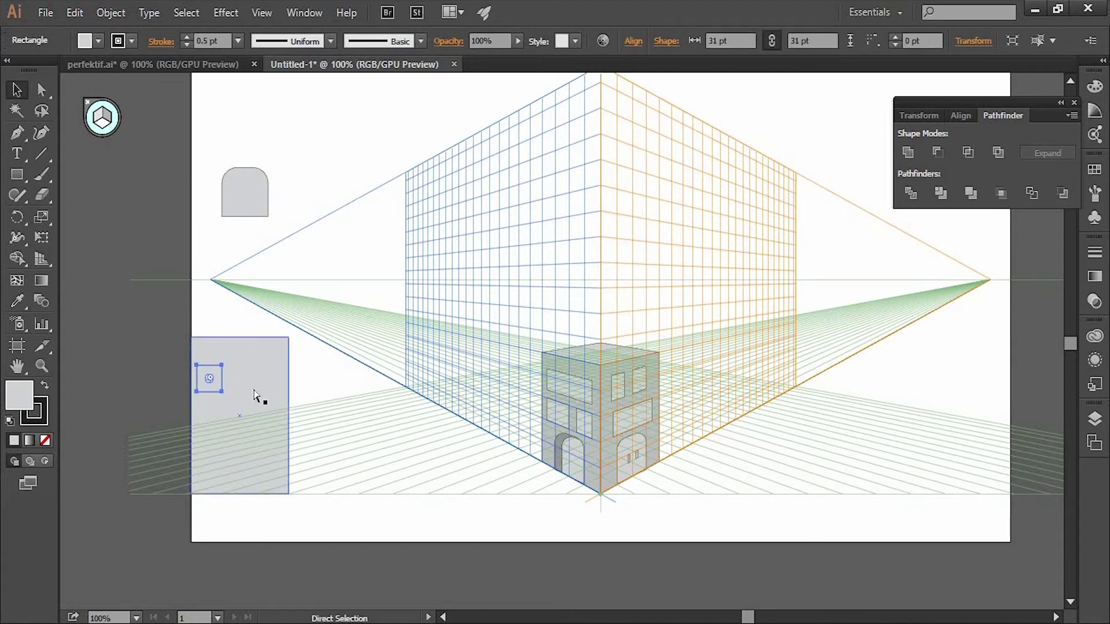
scroll(255, 389, up, 3)
drag(285, 384, 832, 322)
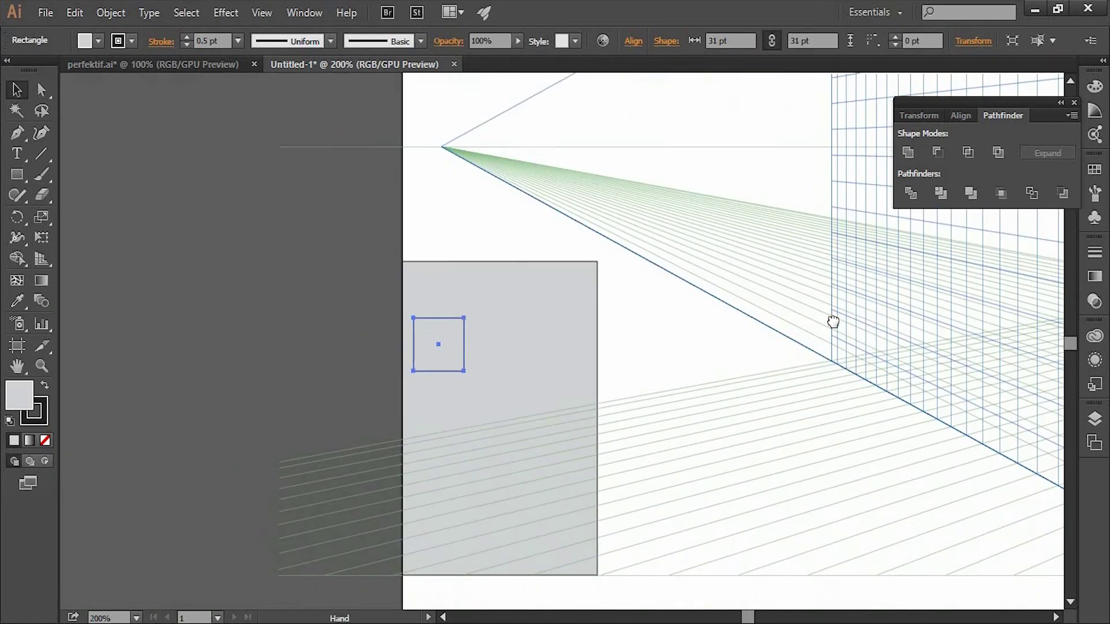
Step: Copy the square into a row of three spaced 4 pt apart, then copy the row downward
drag(430, 344, 571, 345)
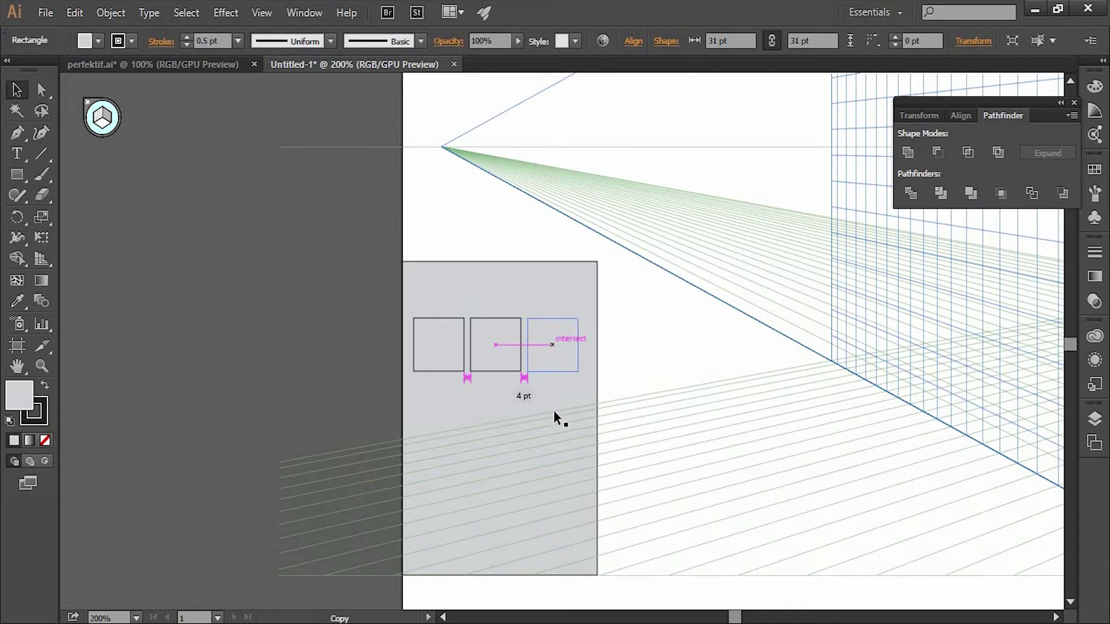
drag(553, 411, 554, 411)
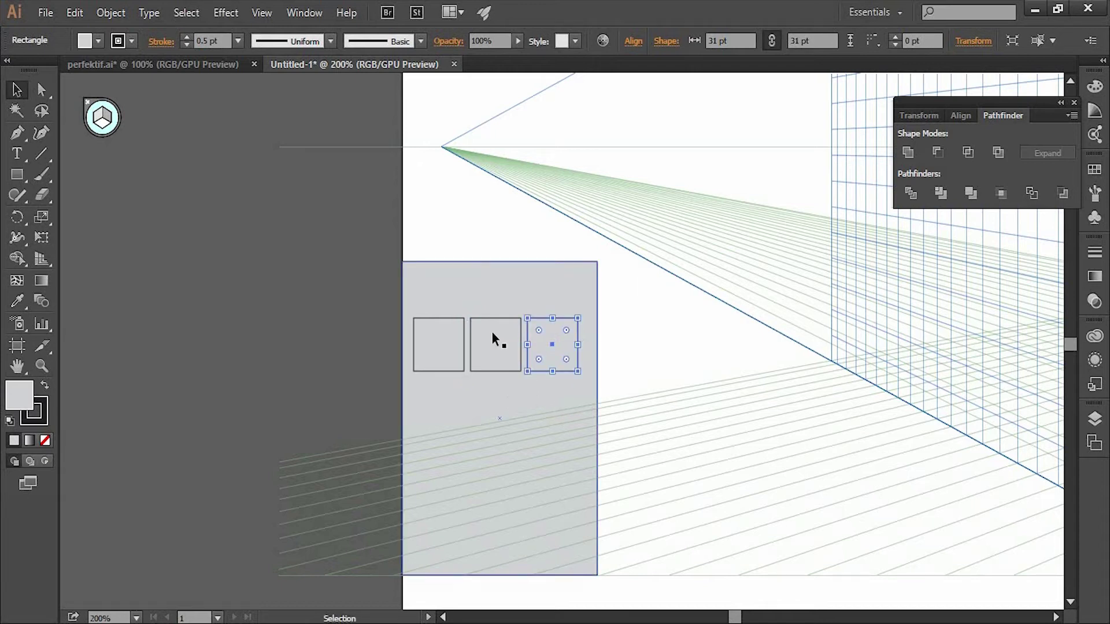
shift+click(429, 356)
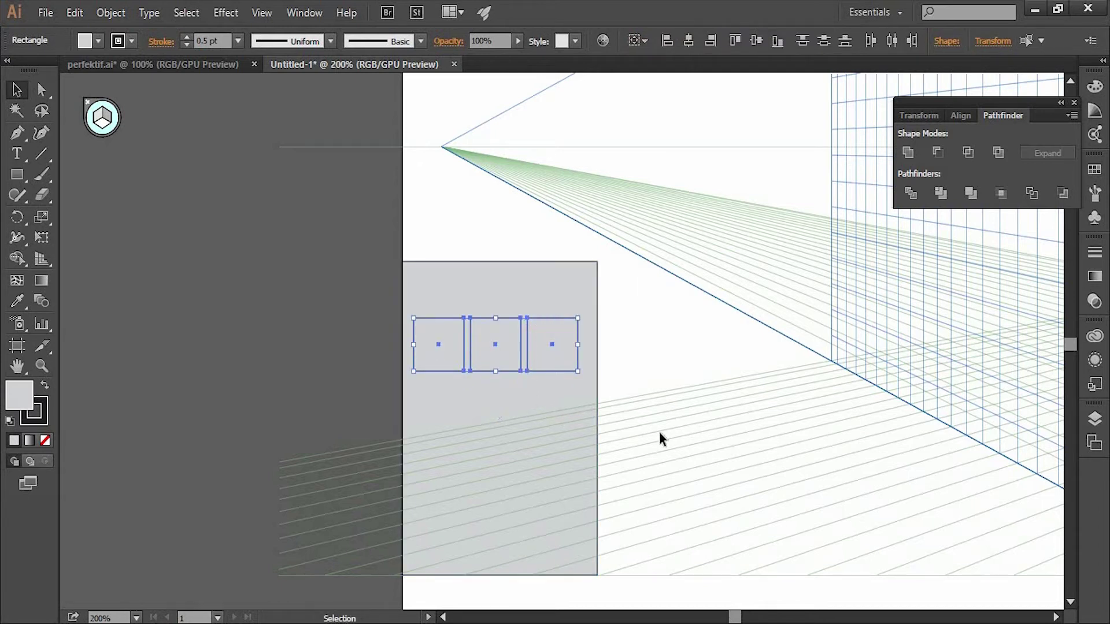
key(Right)
key(Right)
key(Right)
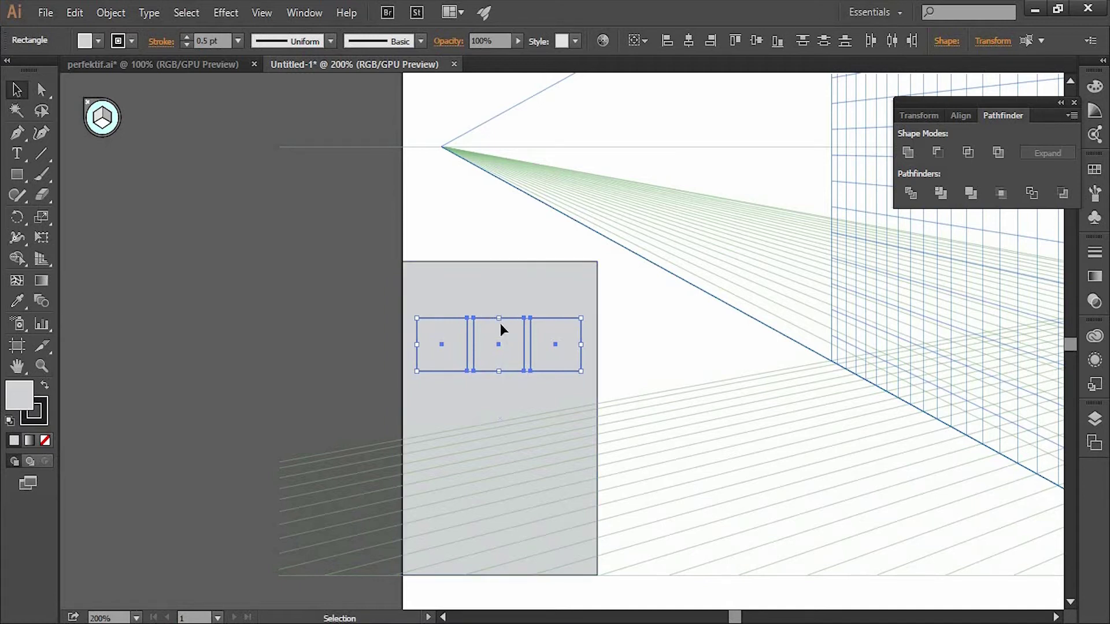
drag(500, 324, 499, 288)
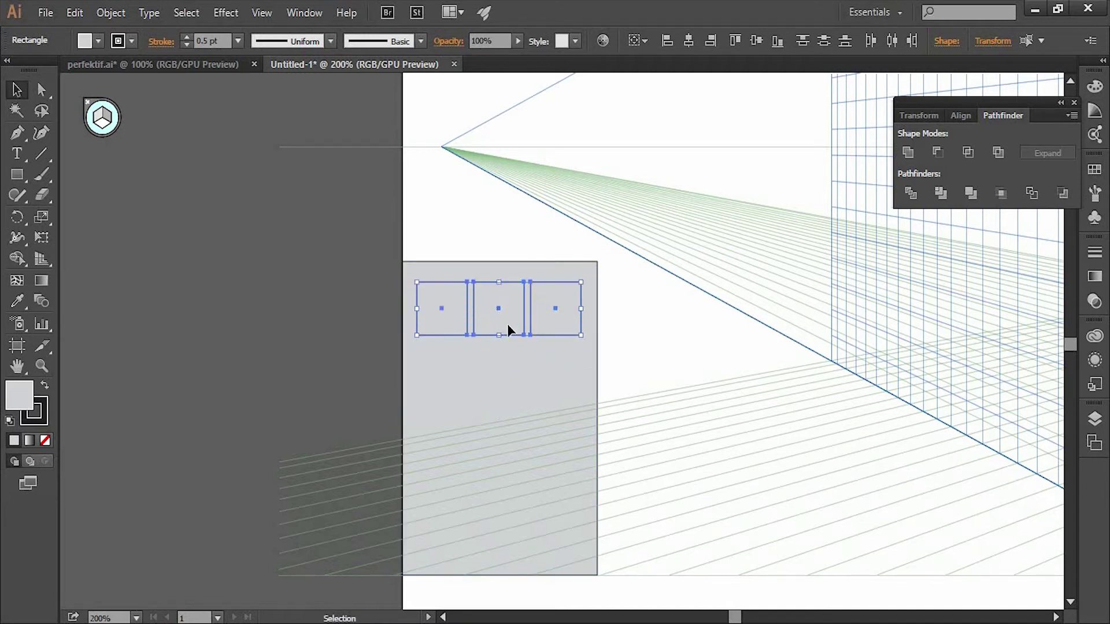
drag(509, 327, 506, 452)
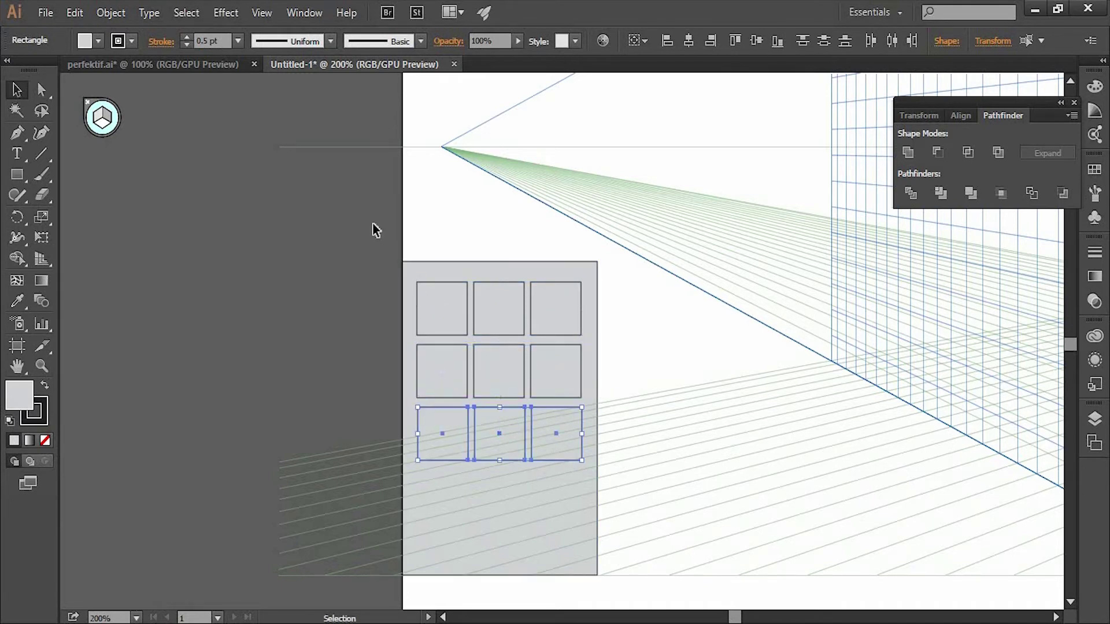
Step: Move the arched door to the facade's base below the window rows
scroll(456, 283, up, 3)
drag(511, 105, 510, 564)
scroll(497, 415, down, 3)
scroll(501, 385, down, 2)
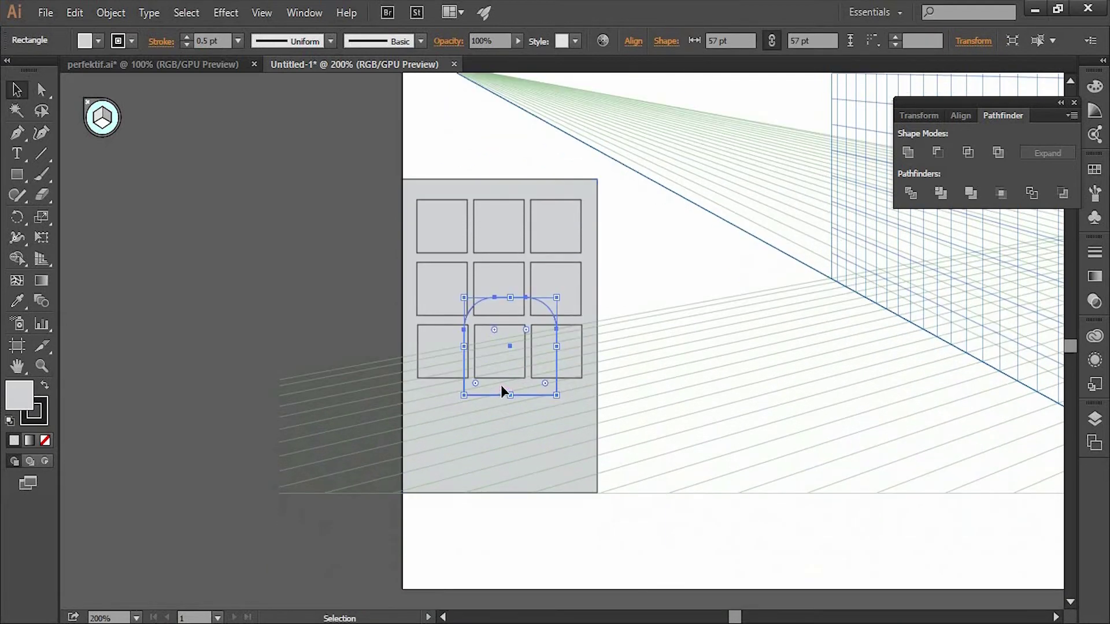
drag(494, 389, 480, 485)
click(549, 537)
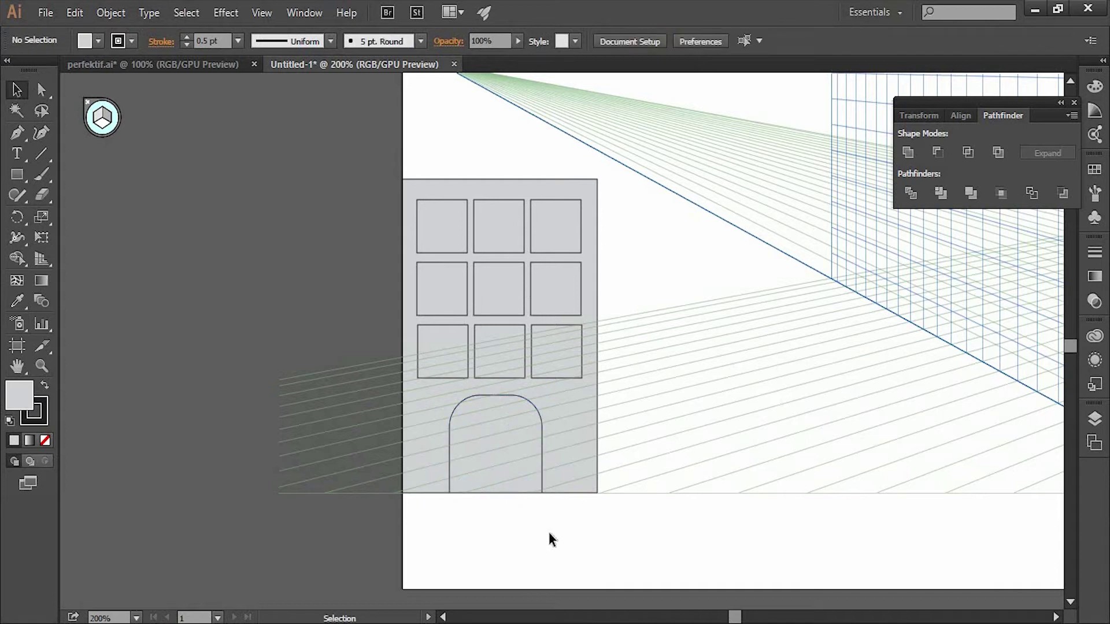
Step: Select the facade with all its windows and Alt-drag a copy to the left
key(ctrl+minus)
key(ctrl+minus)
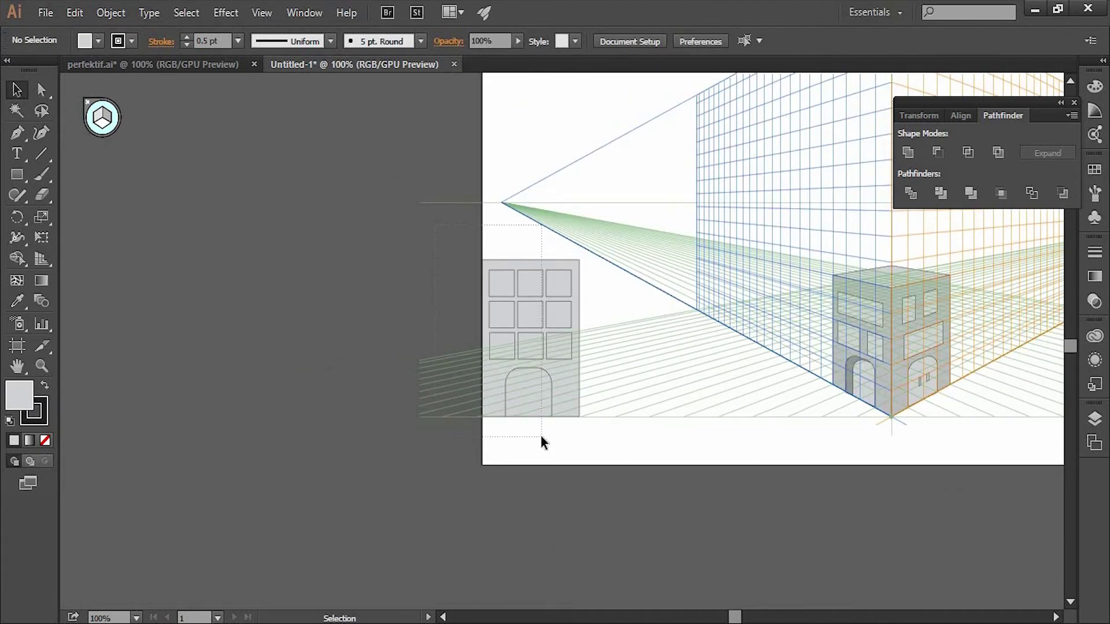
drag(541, 438, 541, 438)
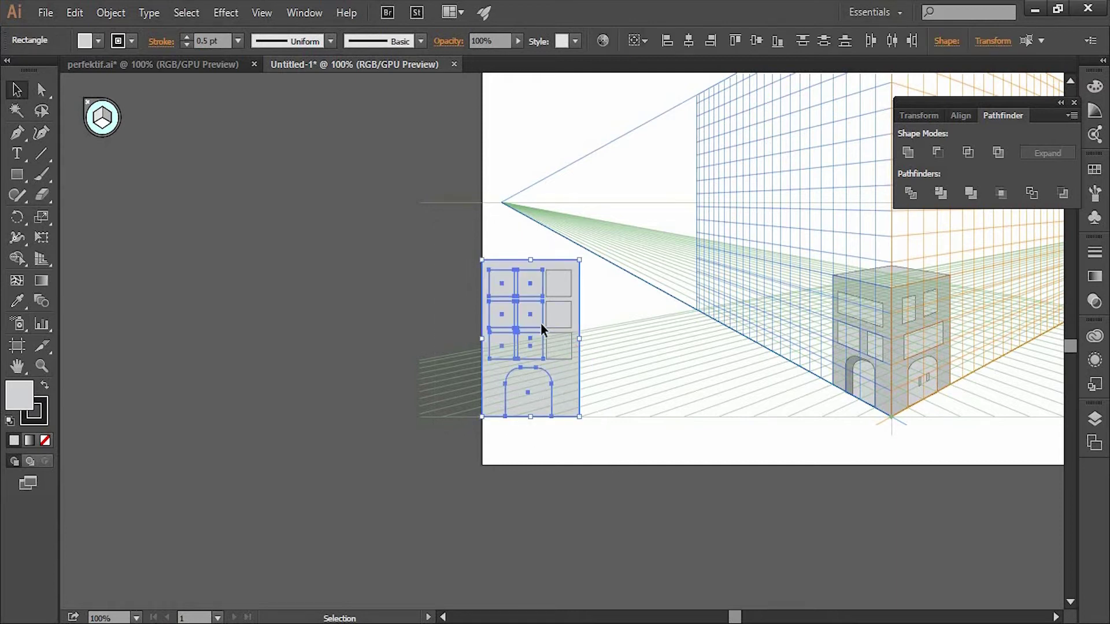
drag(462, 265, 622, 459)
key(v)
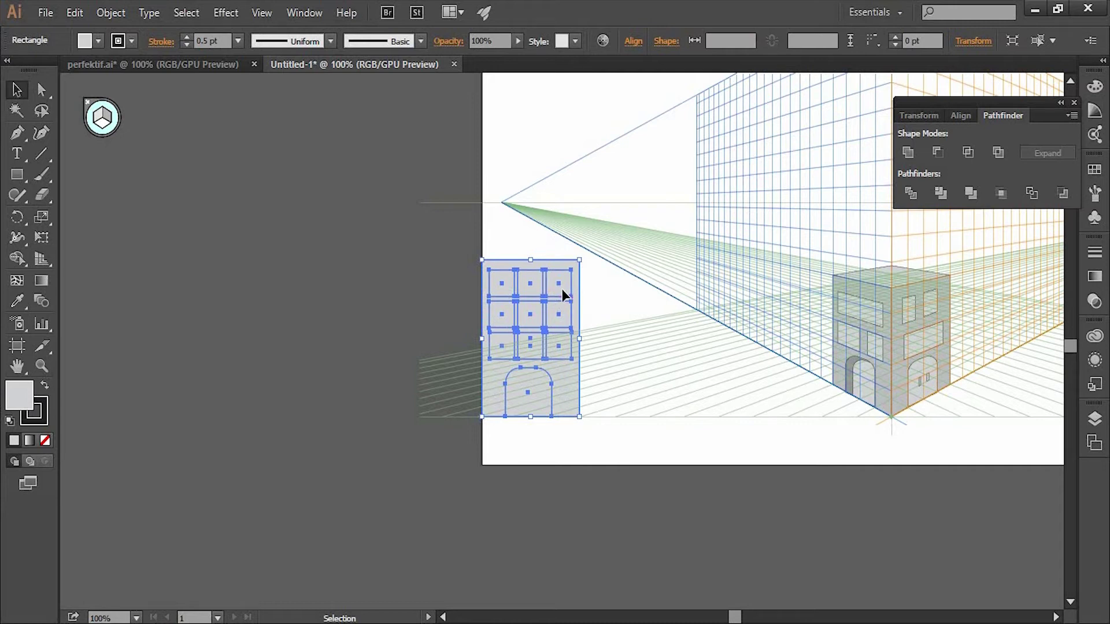
drag(572, 302, 424, 307)
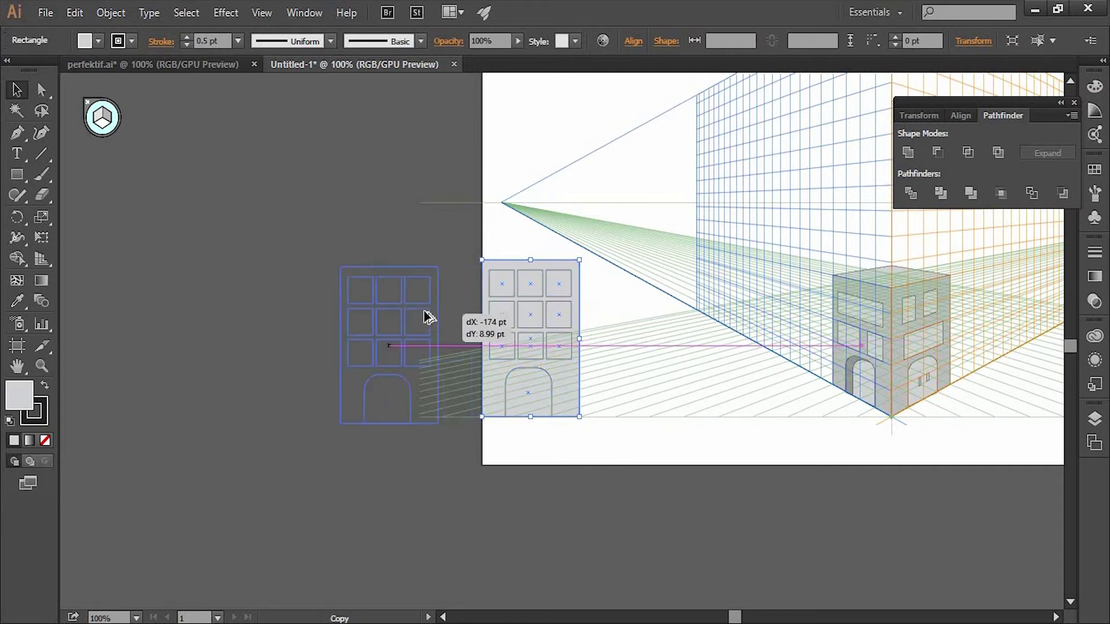
key(ctrl+z)
key(ctrl+shift+z)
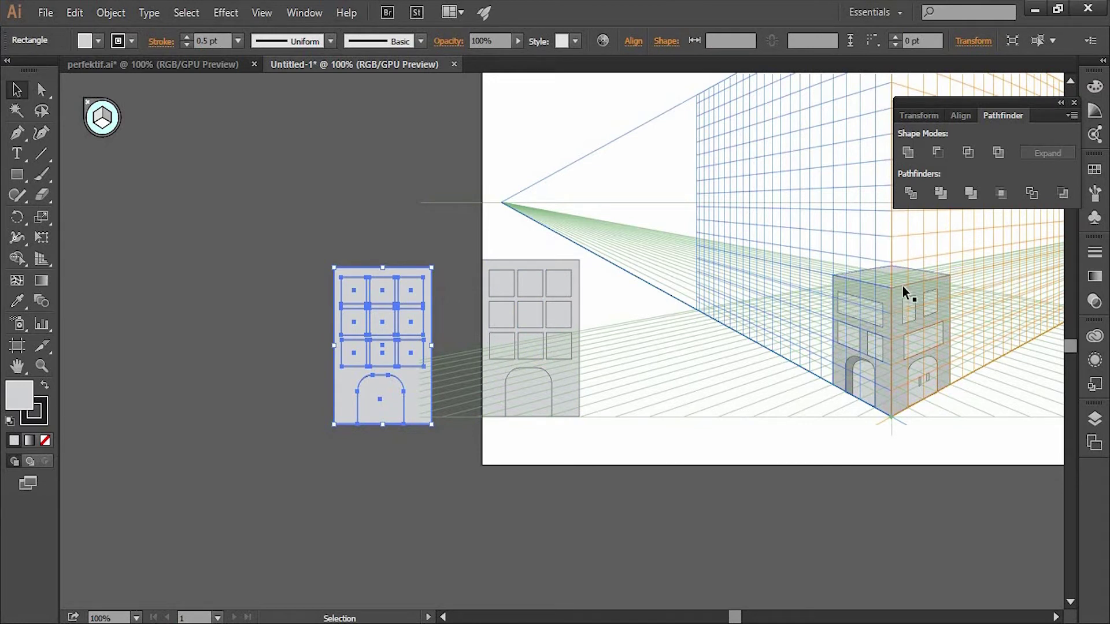
Step: Pan the canvas to bring the facade copy and perspective grid into view
key(space)
drag(784, 319, 660, 403)
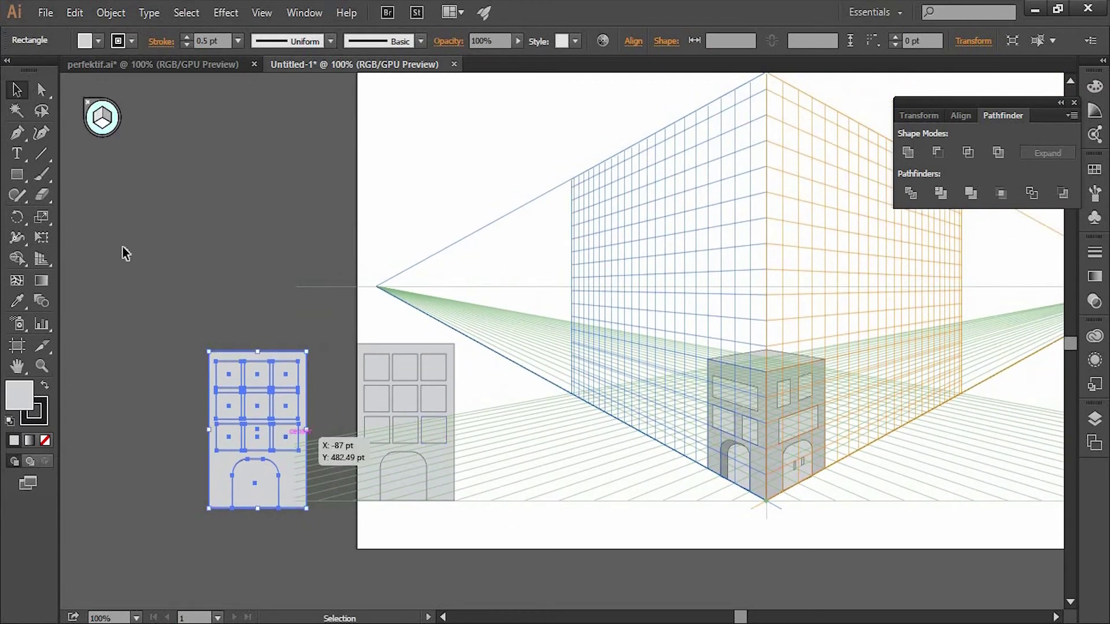
drag(46, 260, 85, 281)
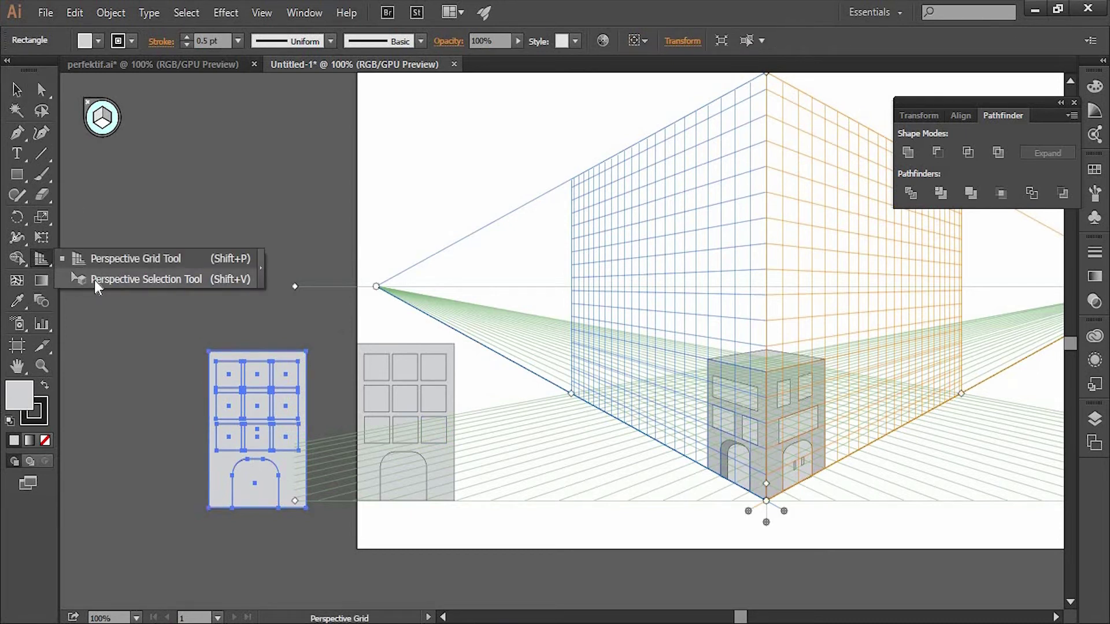
Step: Map the facade copy onto the left perspective plane beside the box building
click(131, 279)
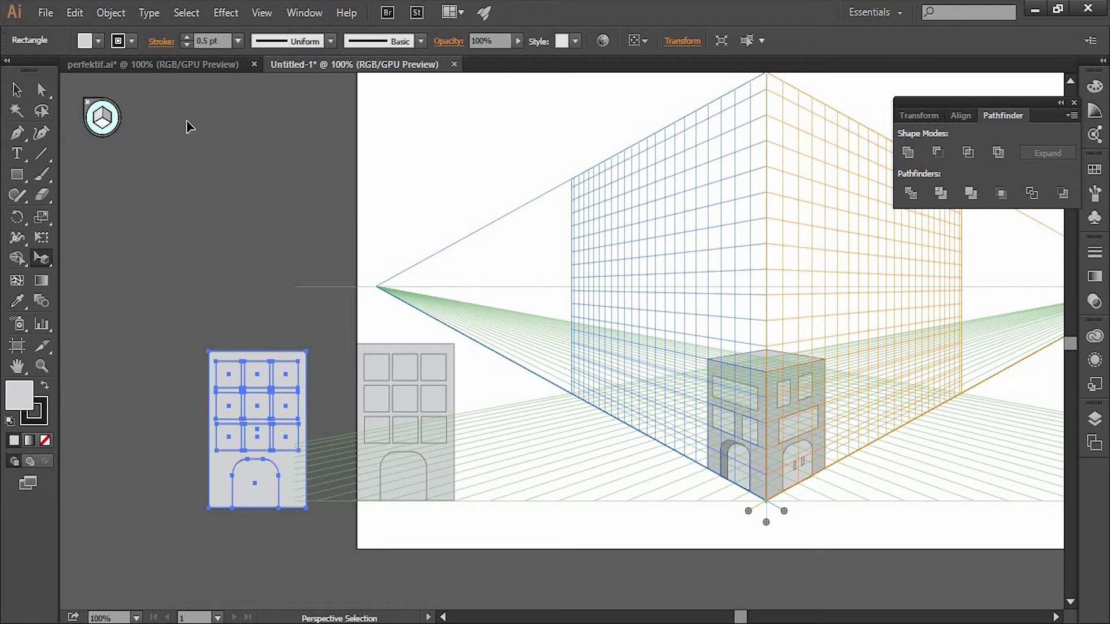
click(97, 117)
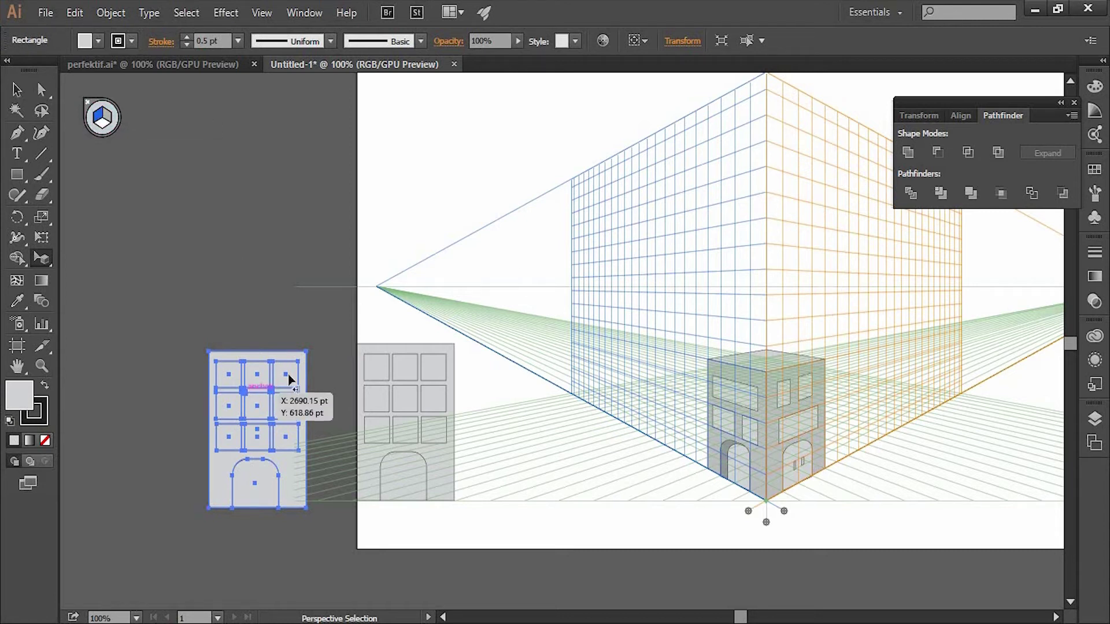
drag(289, 379, 672, 364)
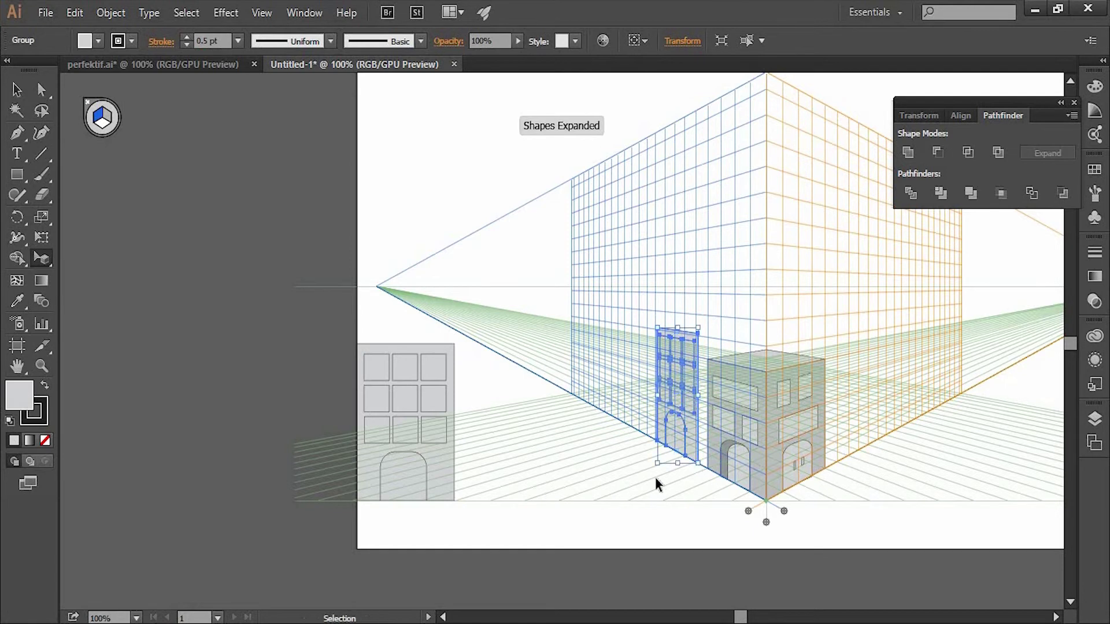
key(ctrl+plus)
key(ctrl+plus)
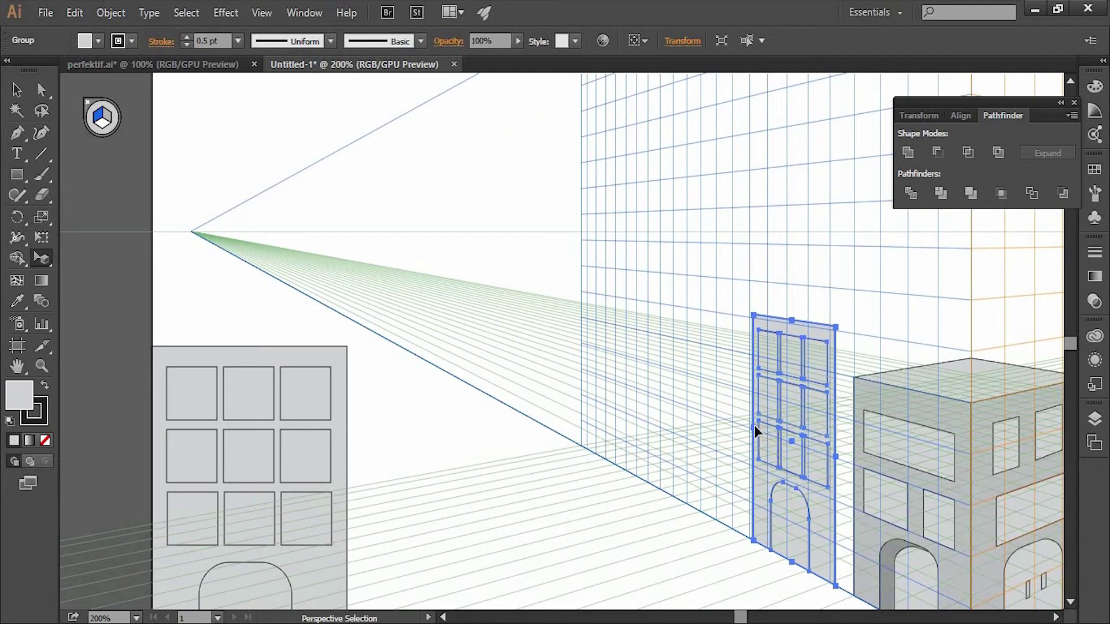
key(ctrl+minus)
key(ctrl+minus)
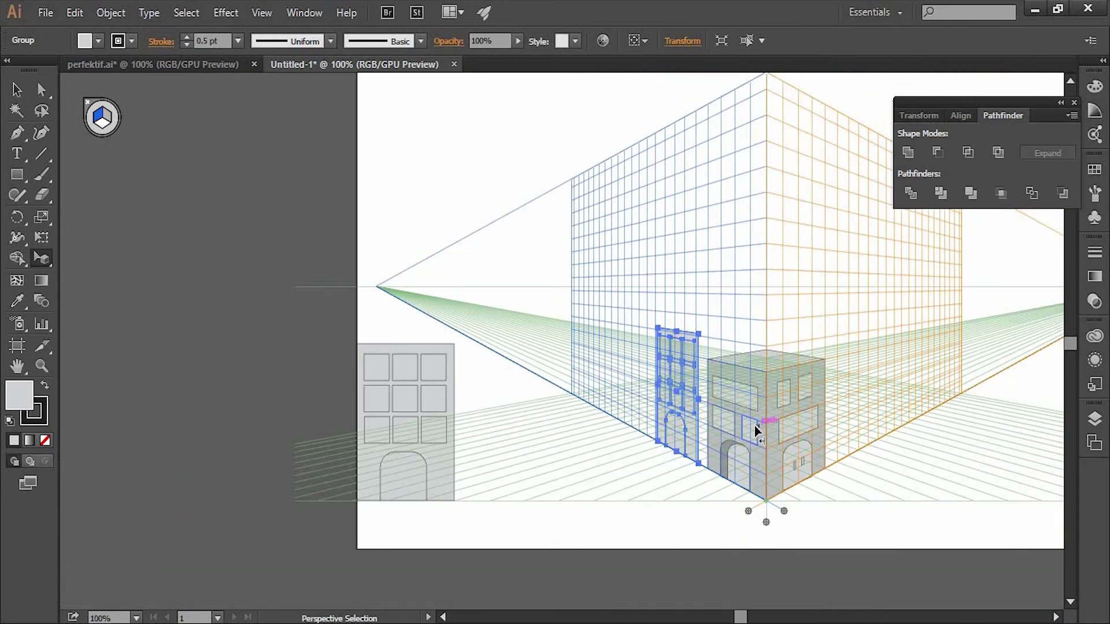
Step: Map the second facade onto the right perspective plane, behind the building
drag(440, 400, 728, 245)
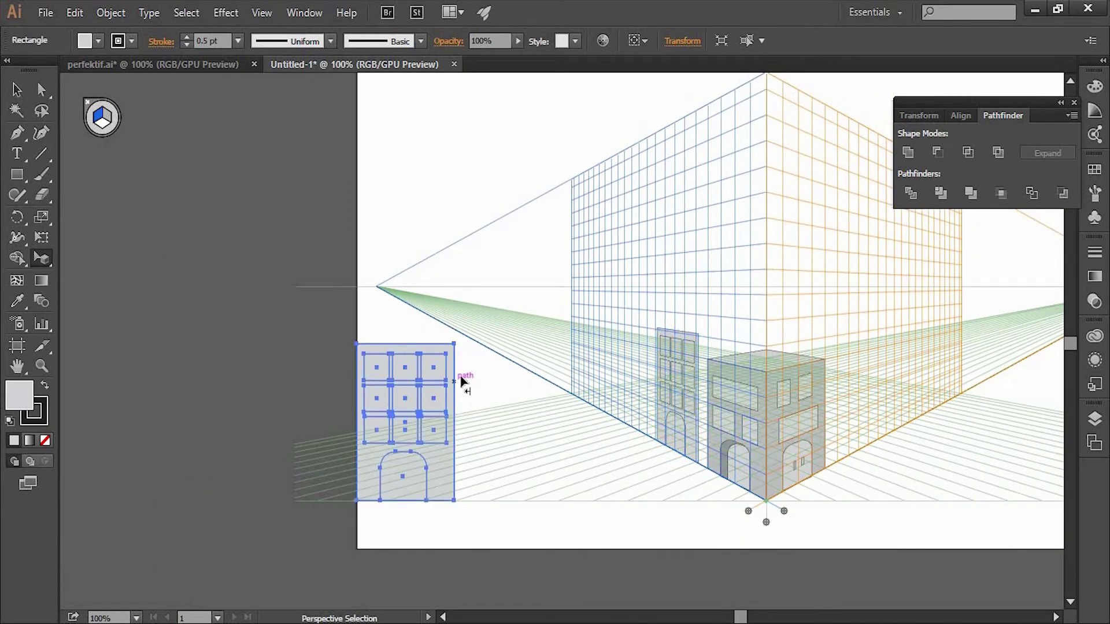
click(107, 118)
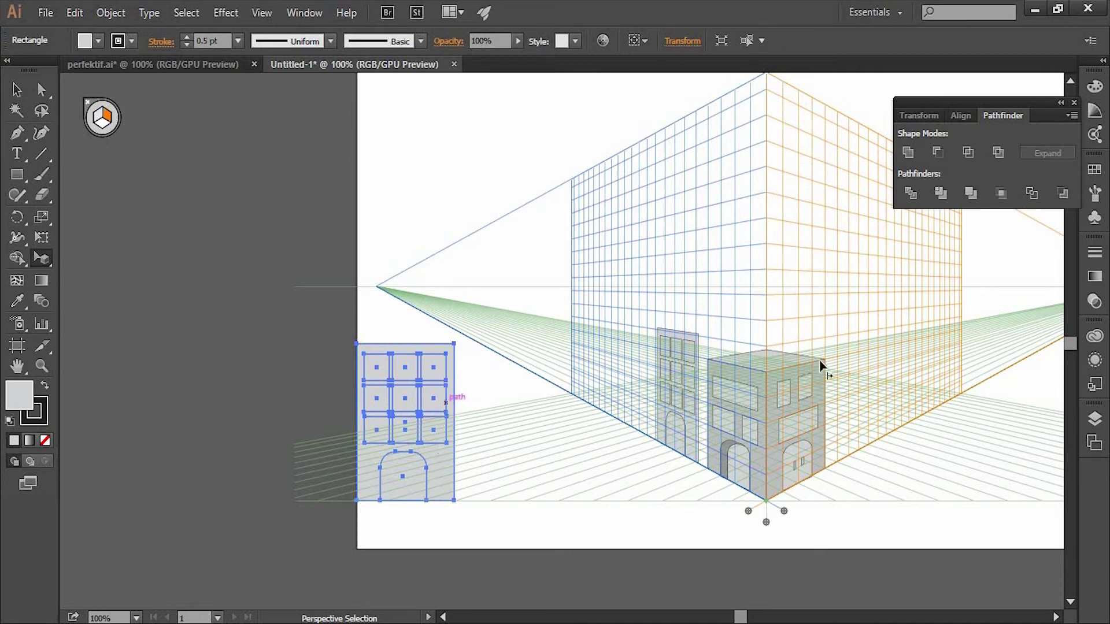
drag(440, 404, 775, 352)
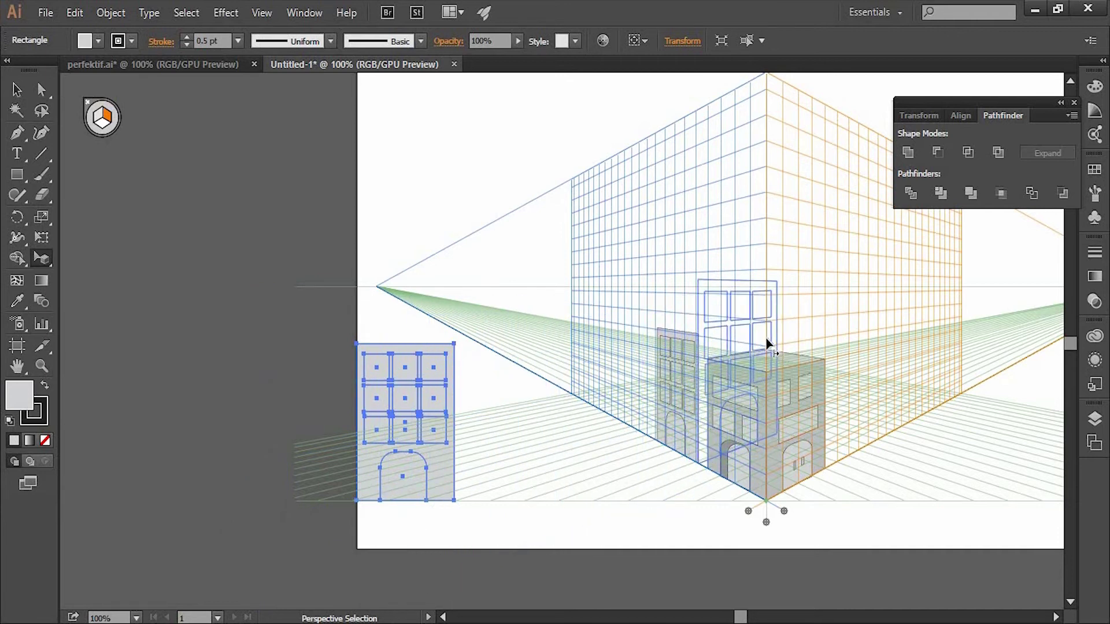
drag(768, 346, 767, 346)
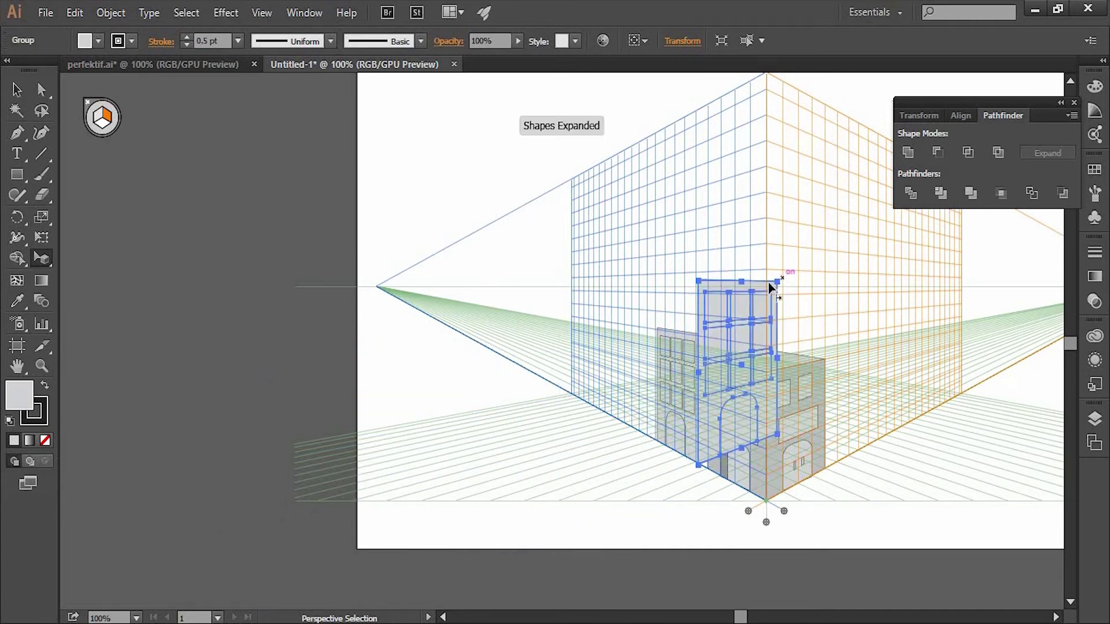
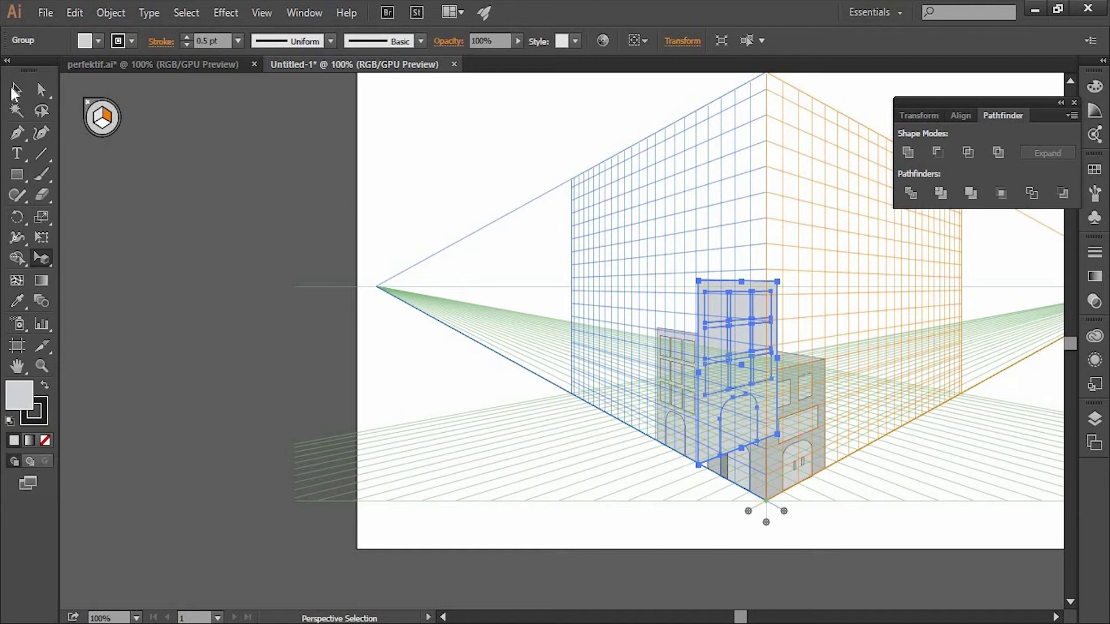
Step: Move the window-and-arch facade group lower on the wall and stretch it taller
click(16, 90)
drag(738, 308, 740, 340)
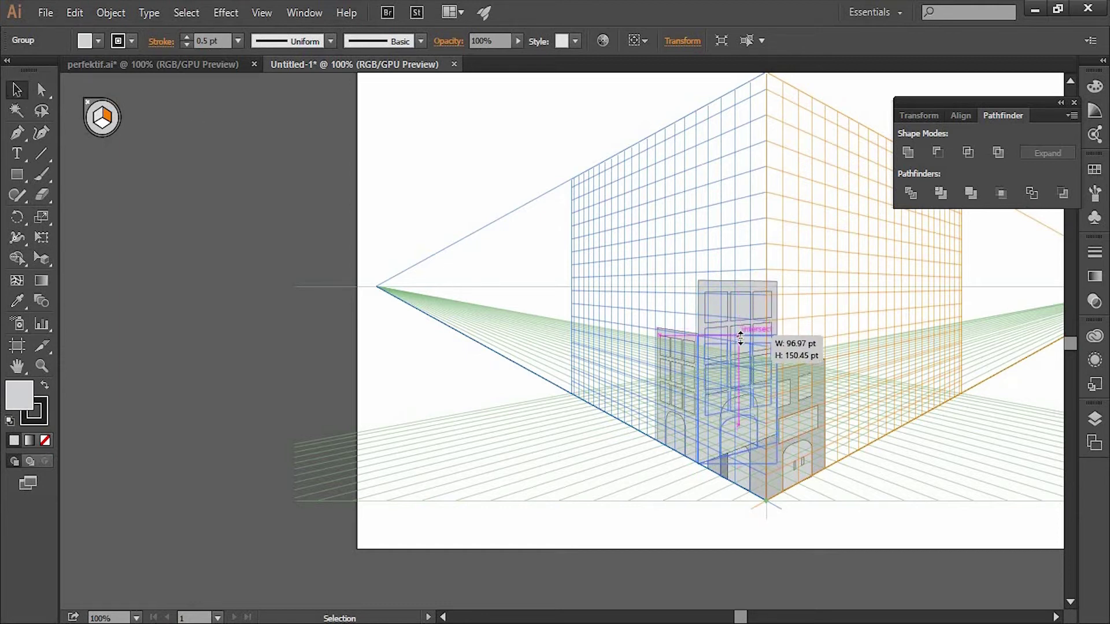
drag(798, 404, 798, 405)
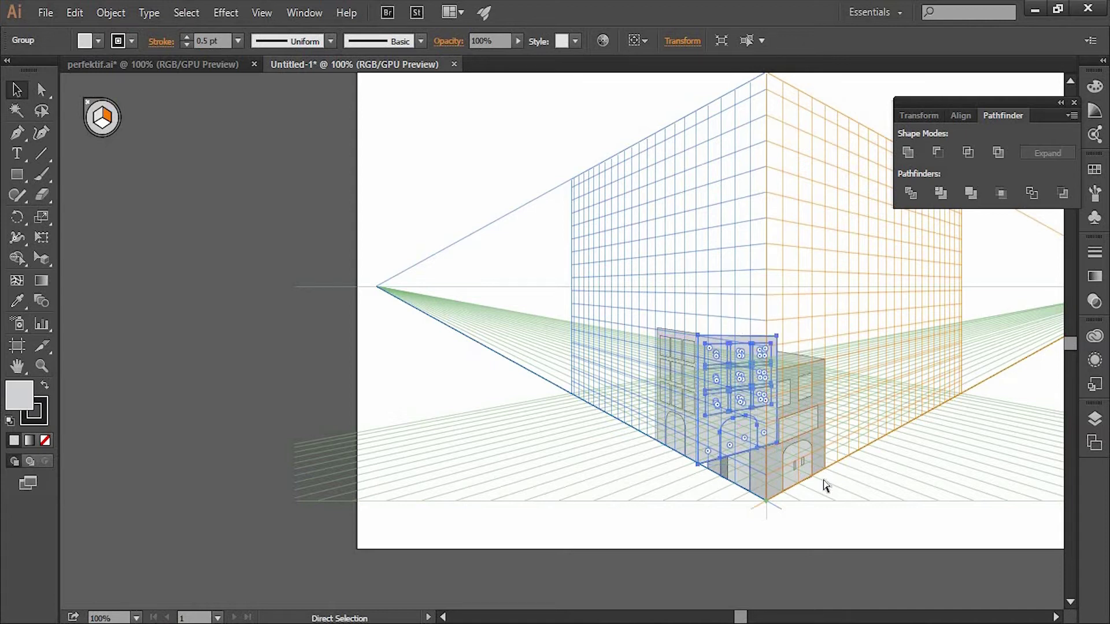
key(ctrl+plus)
key(ctrl+plus)
drag(820, 479, 683, 509)
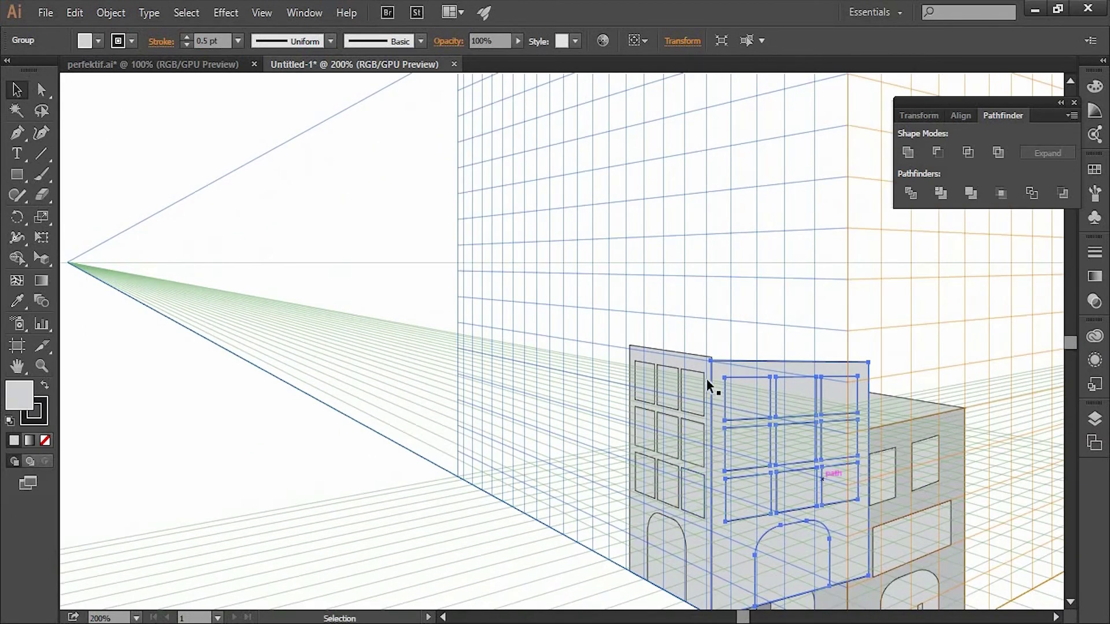
drag(791, 361, 791, 357)
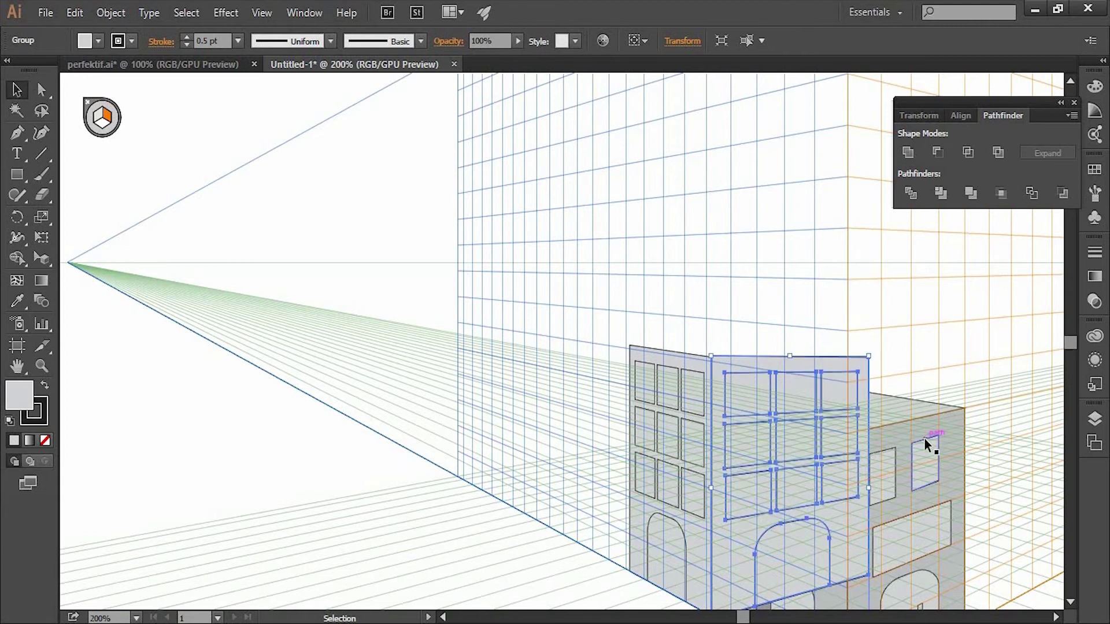
Step: Send the facade behind the front building and release it from perspective
scroll(924, 438, down, 3)
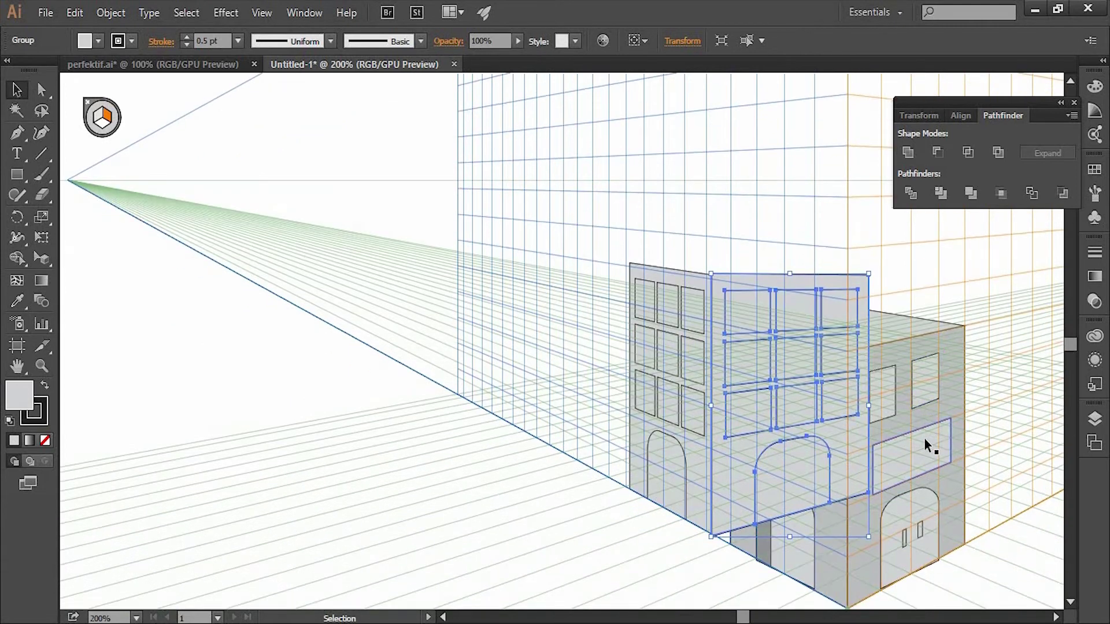
right_click(818, 286)
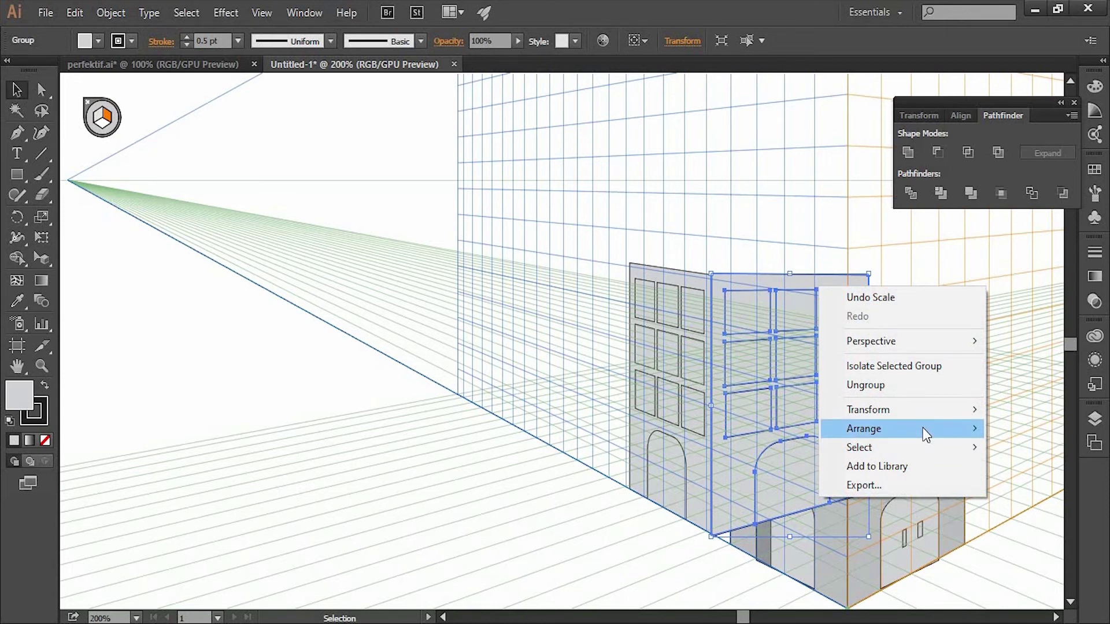
mouse_move(863, 429)
click(730, 485)
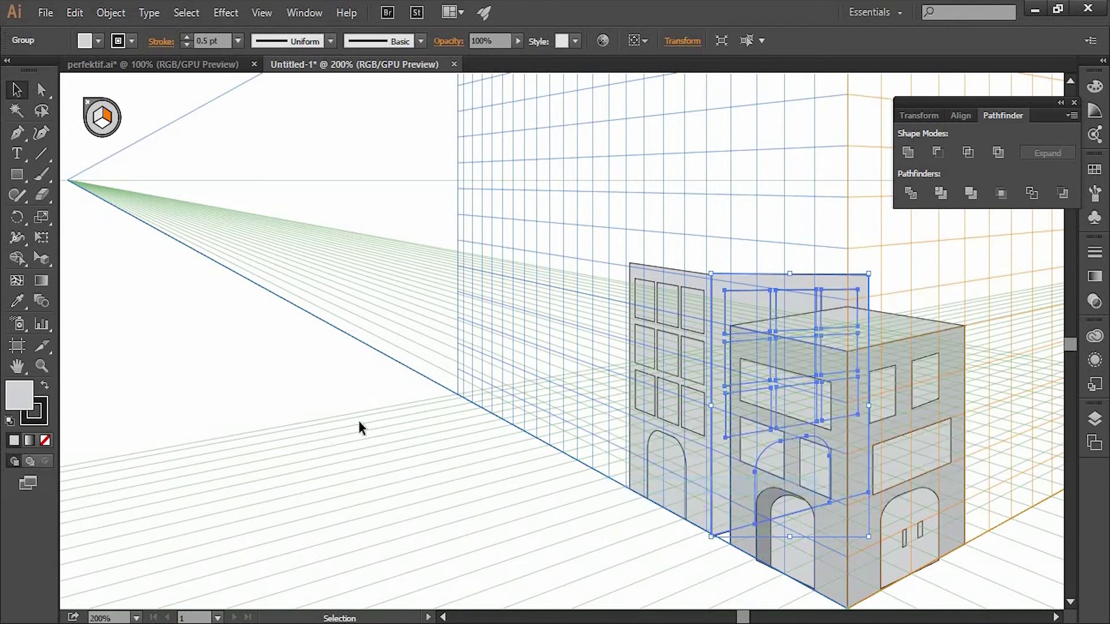
click(275, 348)
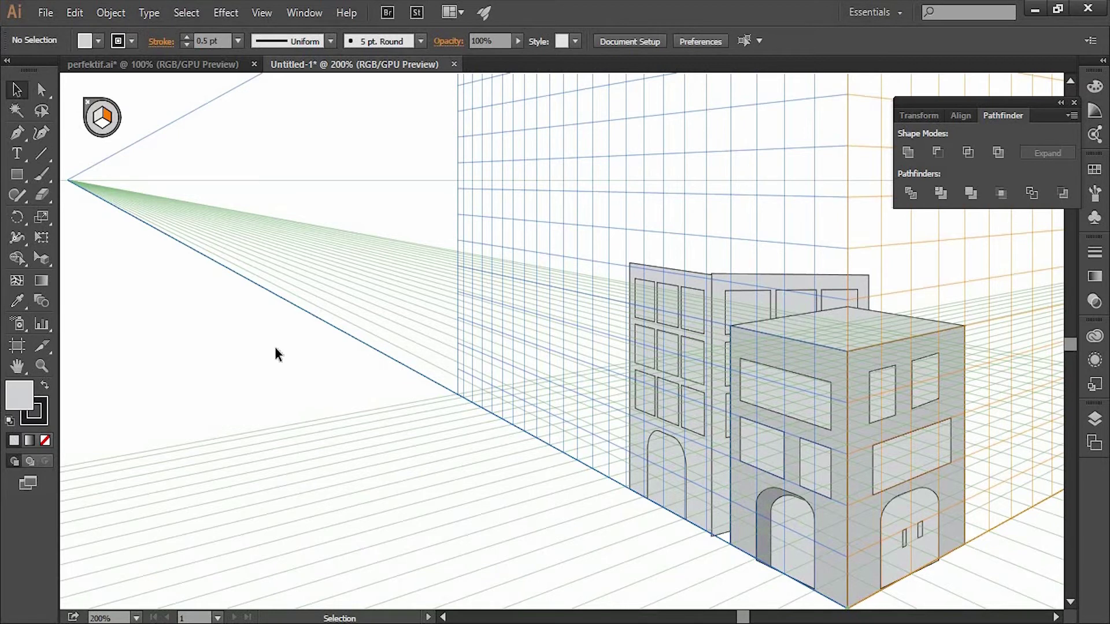
click(863, 282)
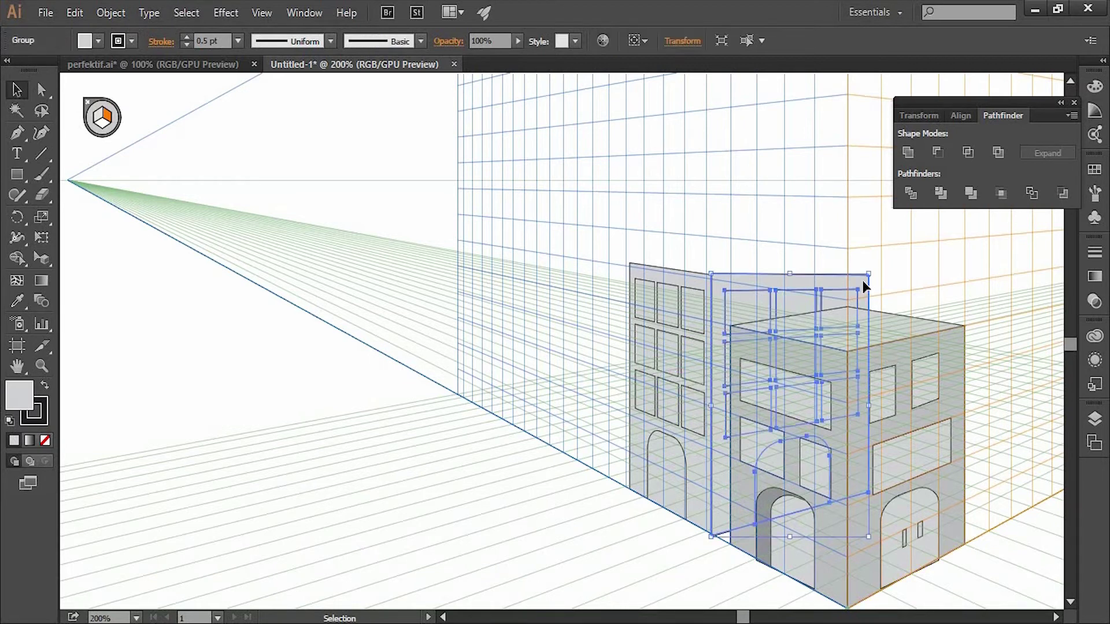
click(41, 89)
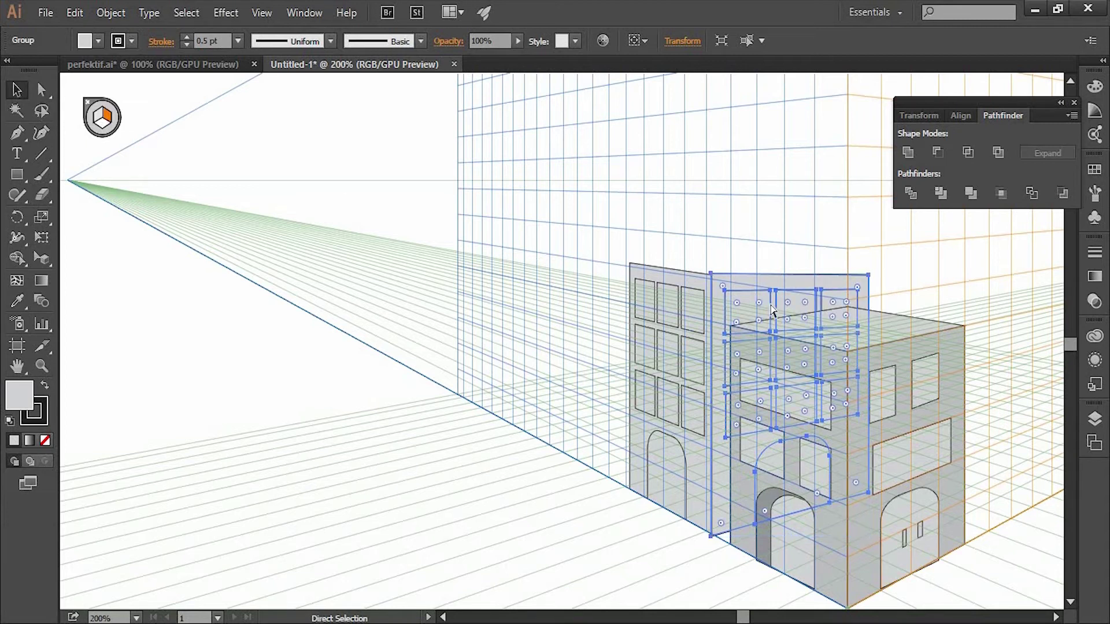
key(ctrl+z)
key(ctrl+z)
key(ctrl+z)
key(ctrl+z)
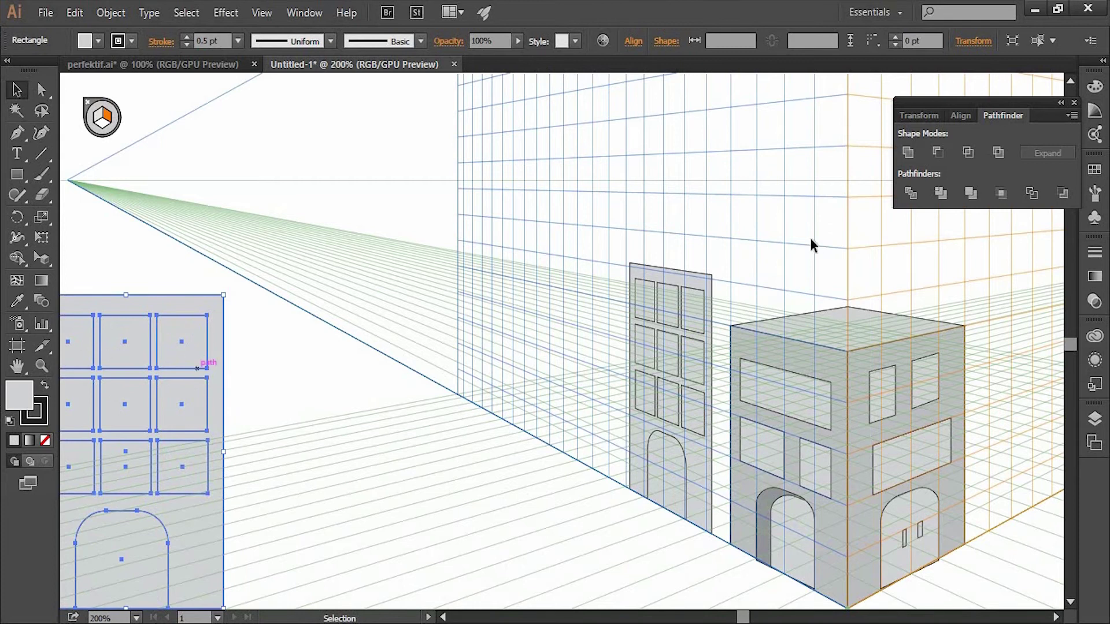
Step: Draw a plain grey wall panel beside the back building and send it behind the front building
click(17, 174)
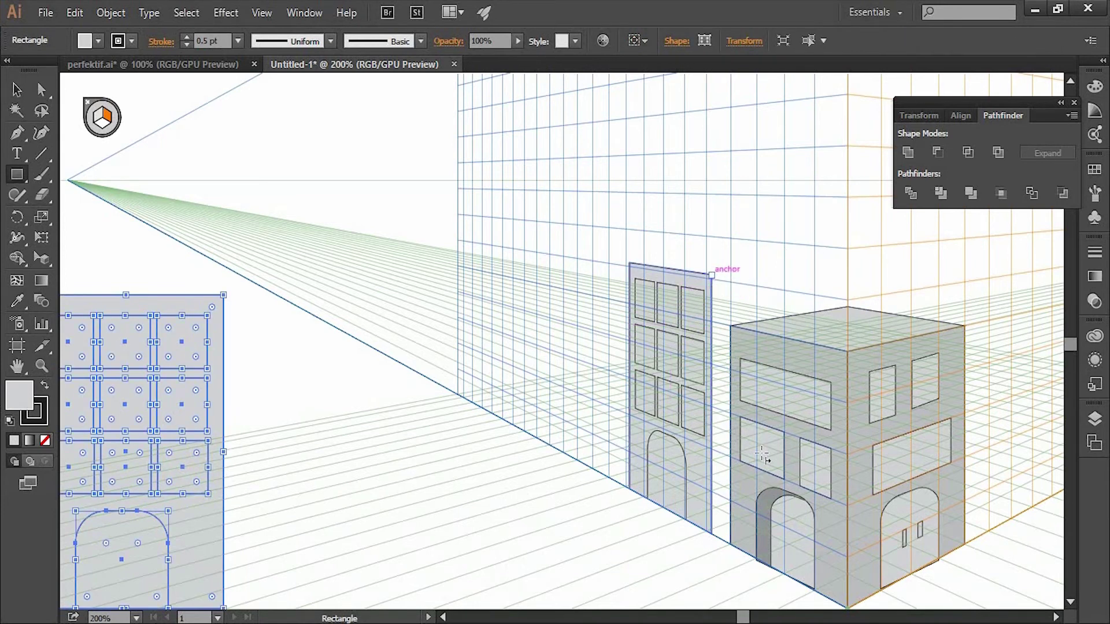
drag(762, 454, 848, 483)
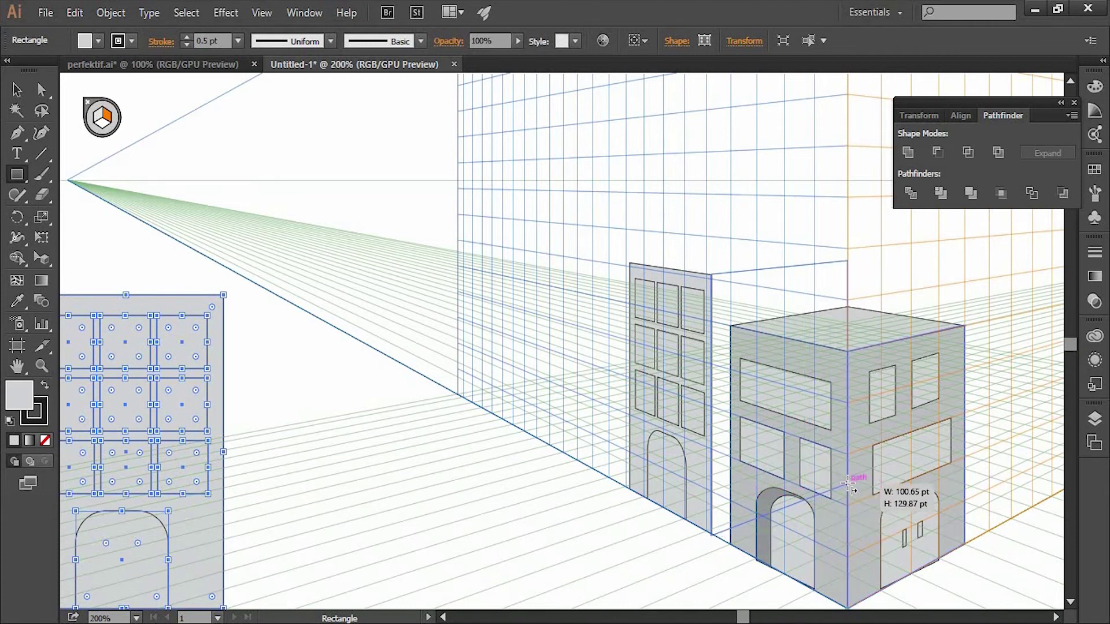
drag(848, 483, 847, 483)
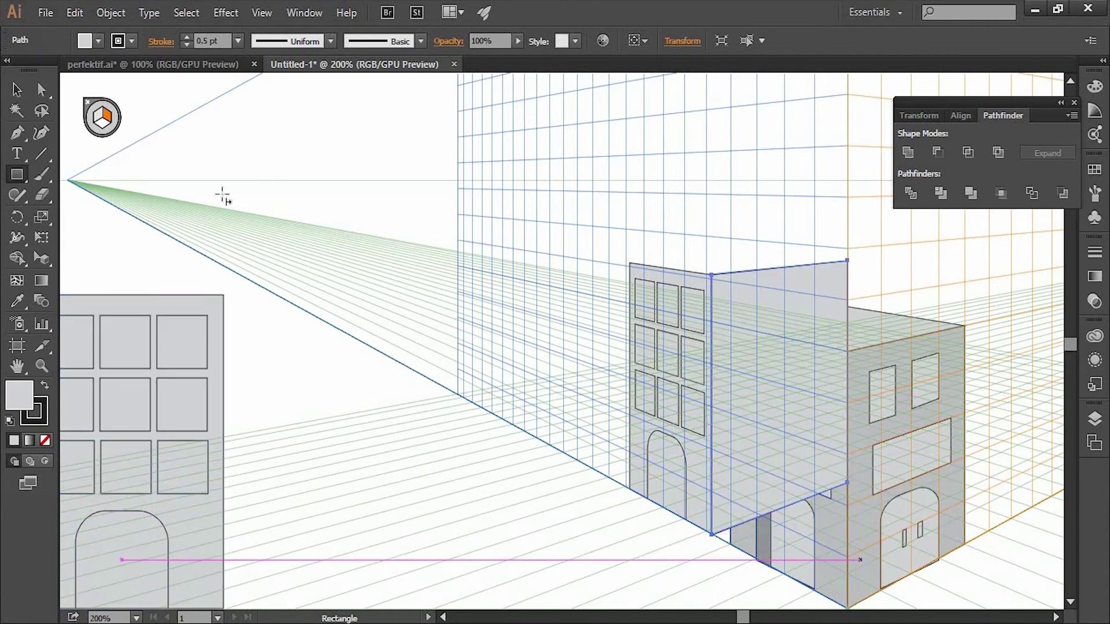
key(v)
right_click(744, 359)
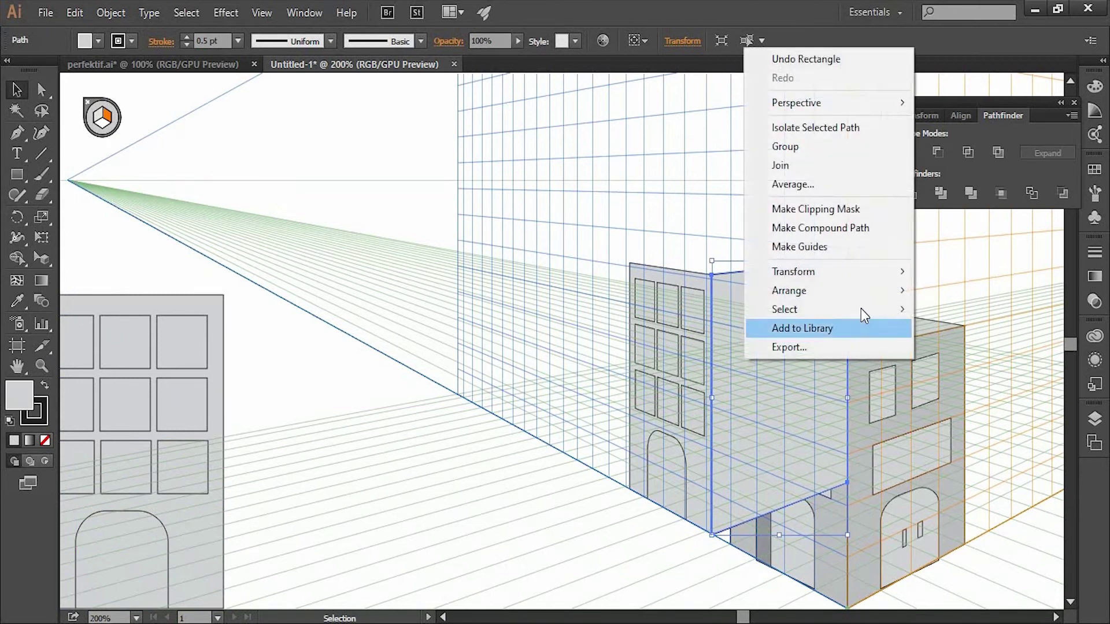
mouse_move(789, 291)
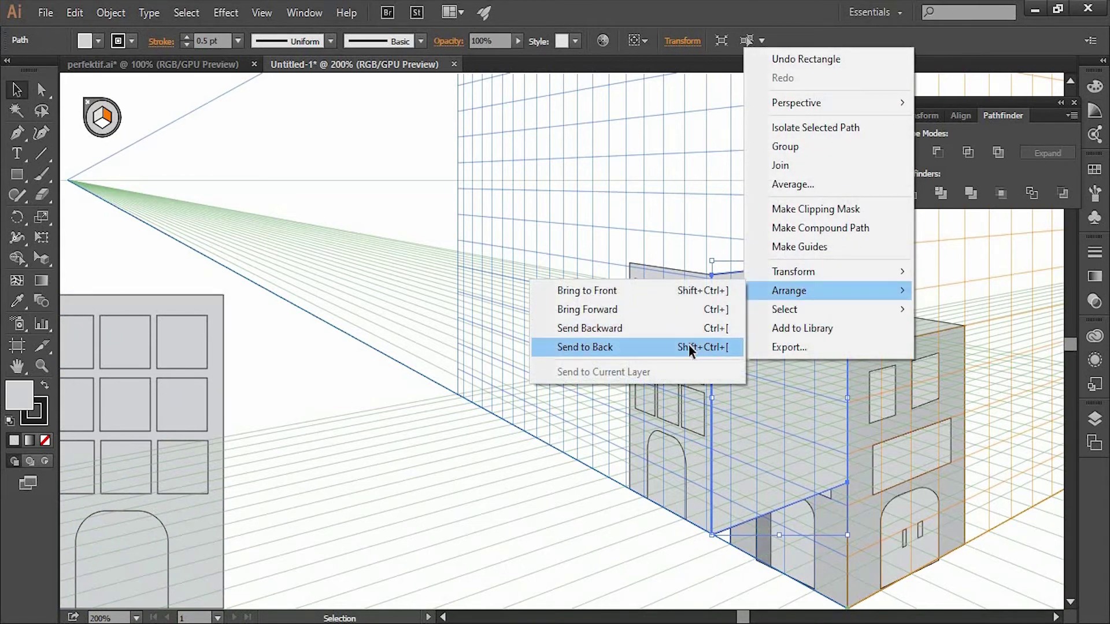
click(688, 347)
key(ctrl+shift+a)
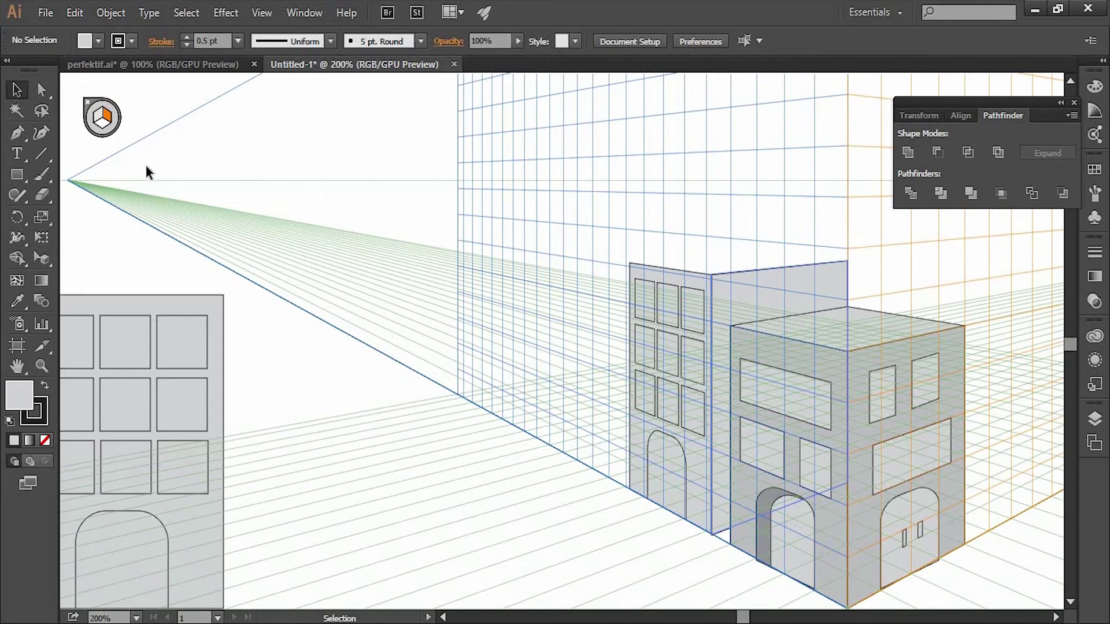
click(17, 174)
Step: Draw a flat roof rectangle on the ground plane atop the back building
key(4)
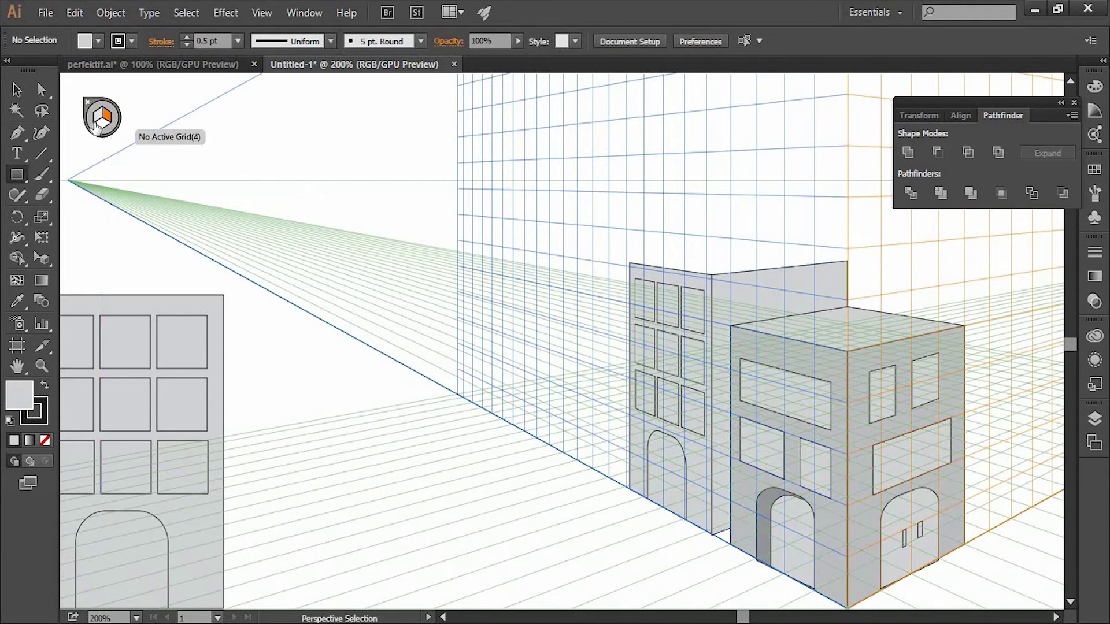
key(2)
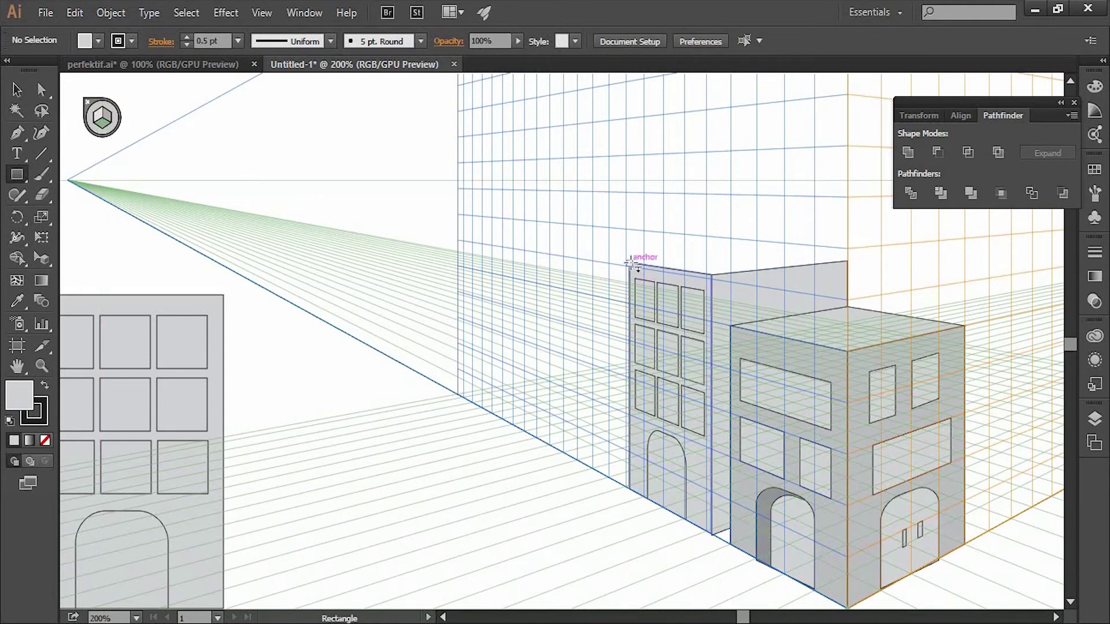
drag(629, 263, 848, 262)
key(shift+v)
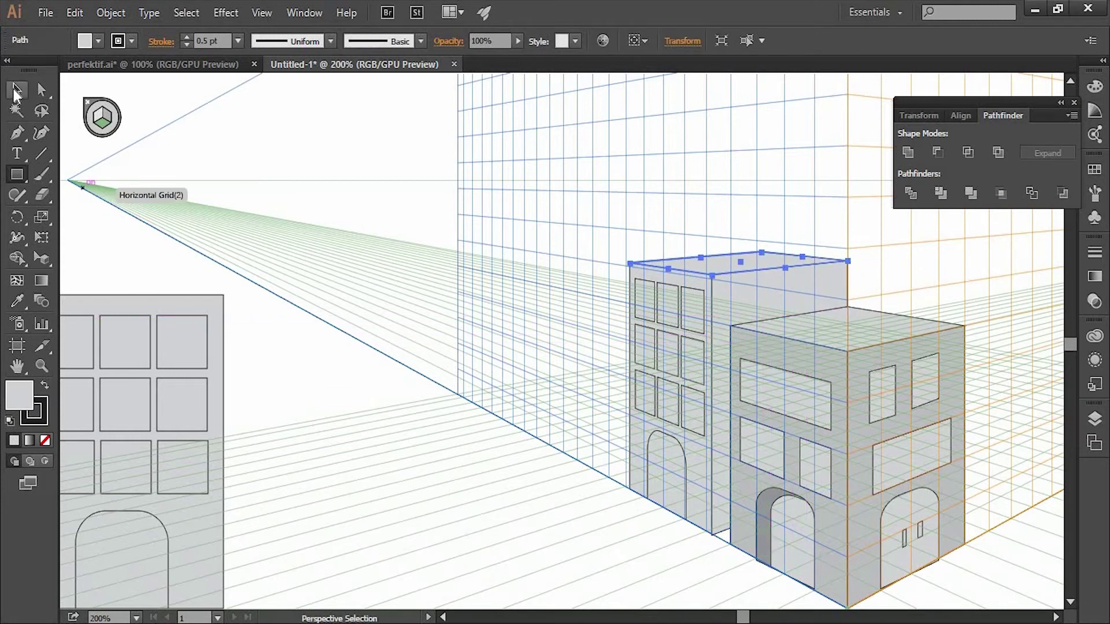
Step: Try moving the window facade onto the right plane, undo it, and view the whole artboard
click(43, 260)
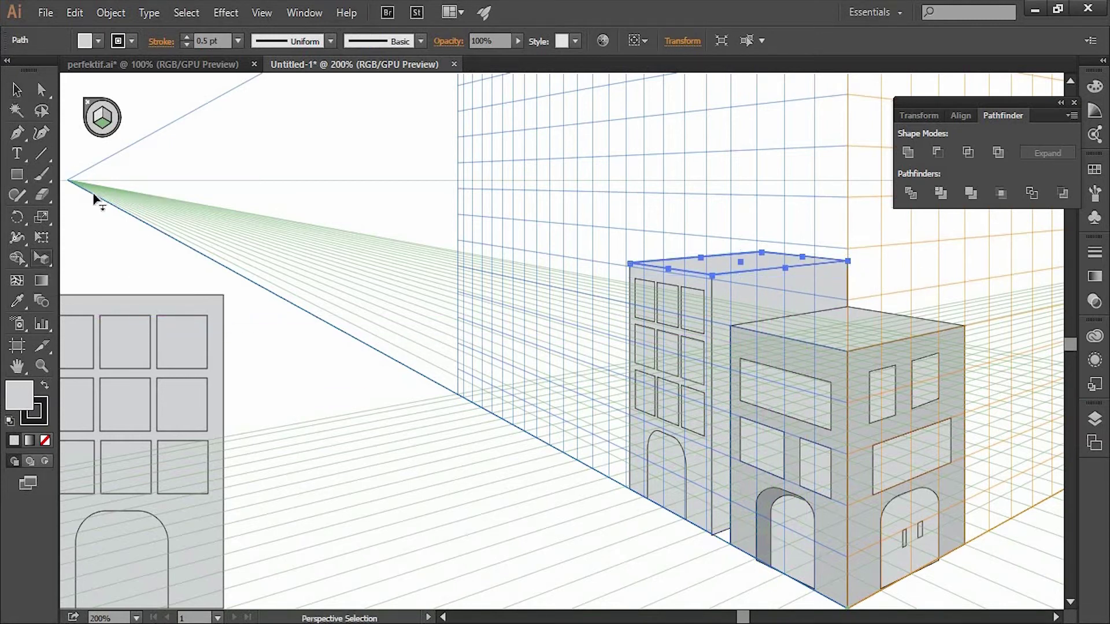
click(107, 117)
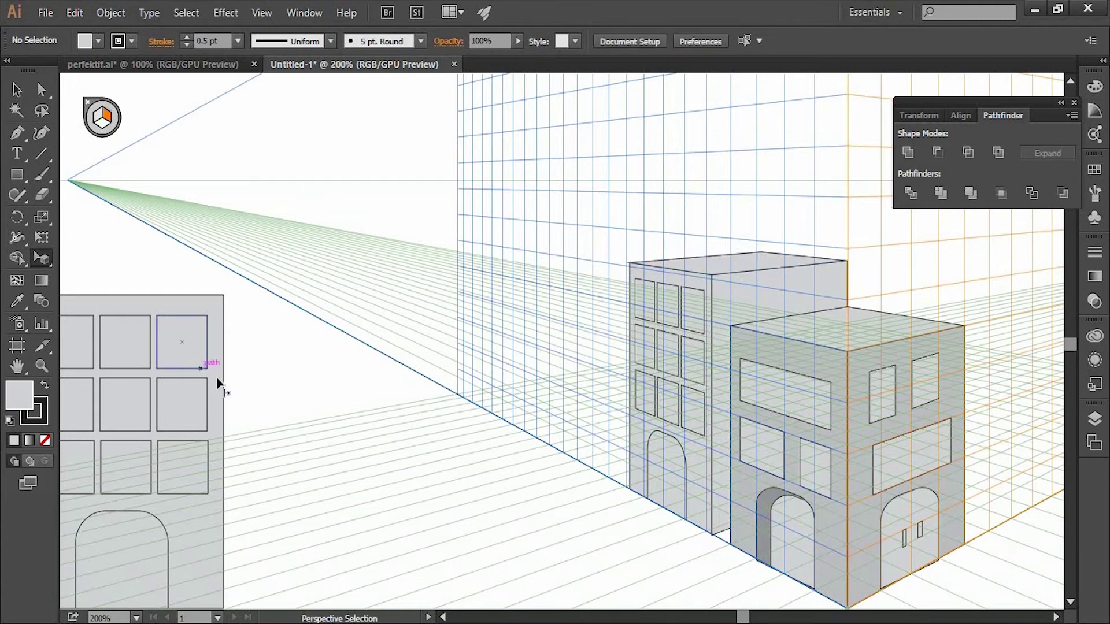
drag(218, 384, 884, 221)
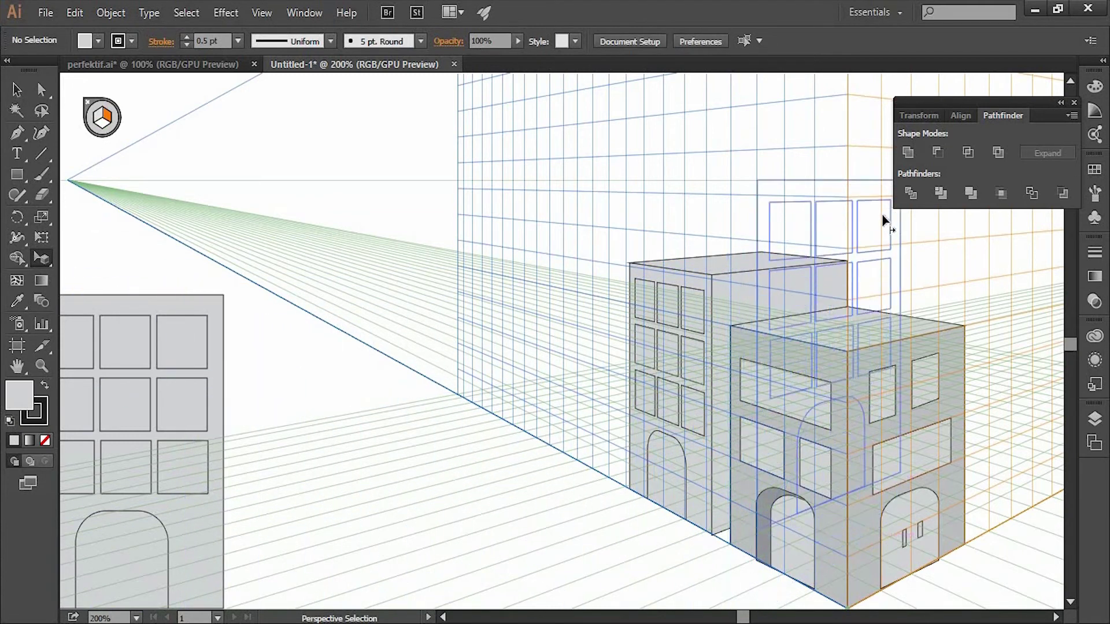
mouse_move(884, 222)
mouse_down()
mouse_move(957, 329)
mouse_move(986, 307)
mouse_move(983, 317)
mouse_move(468, 361)
mouse_move(218, 324)
mouse_up()
key(ctrl+z)
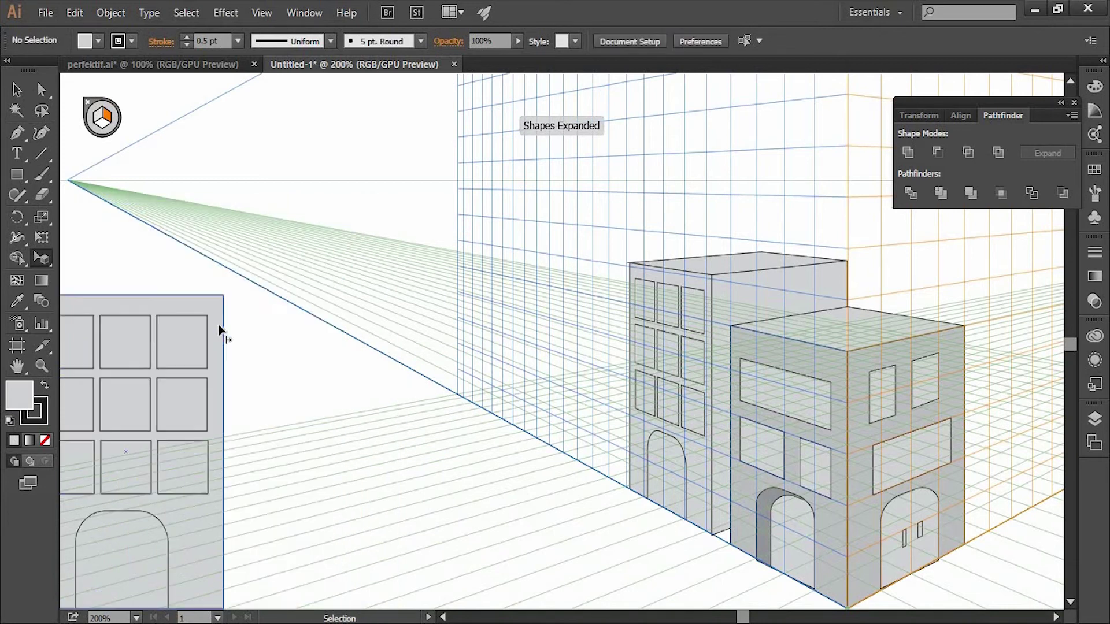
key(ctrl+1)
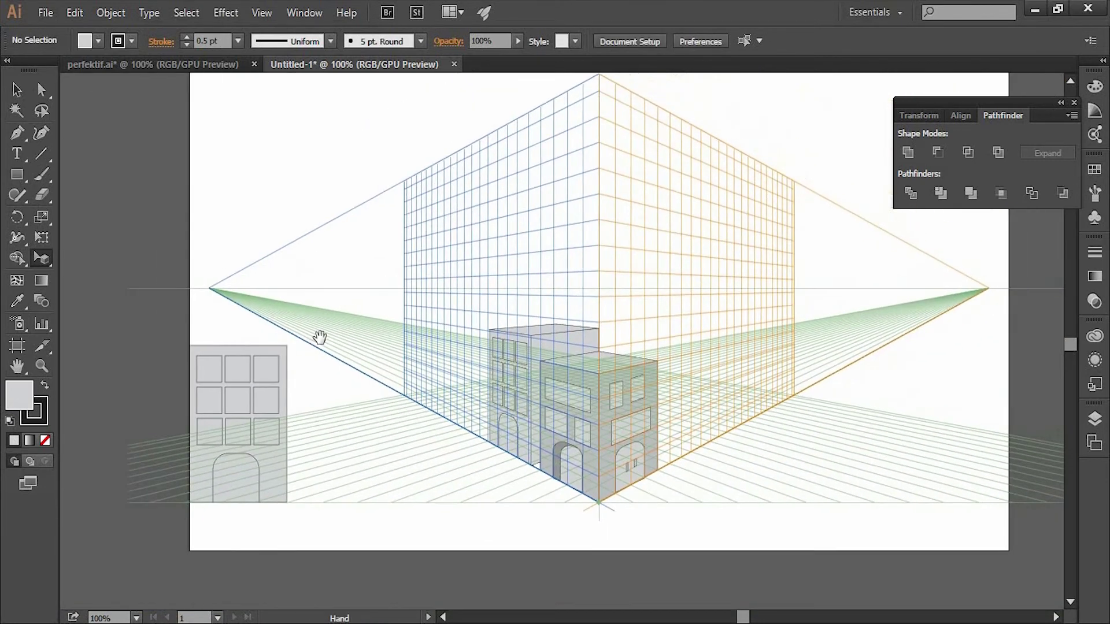
Step: Drag the flat window-and-arch facade onto the right perspective plane
drag(466, 313, 314, 341)
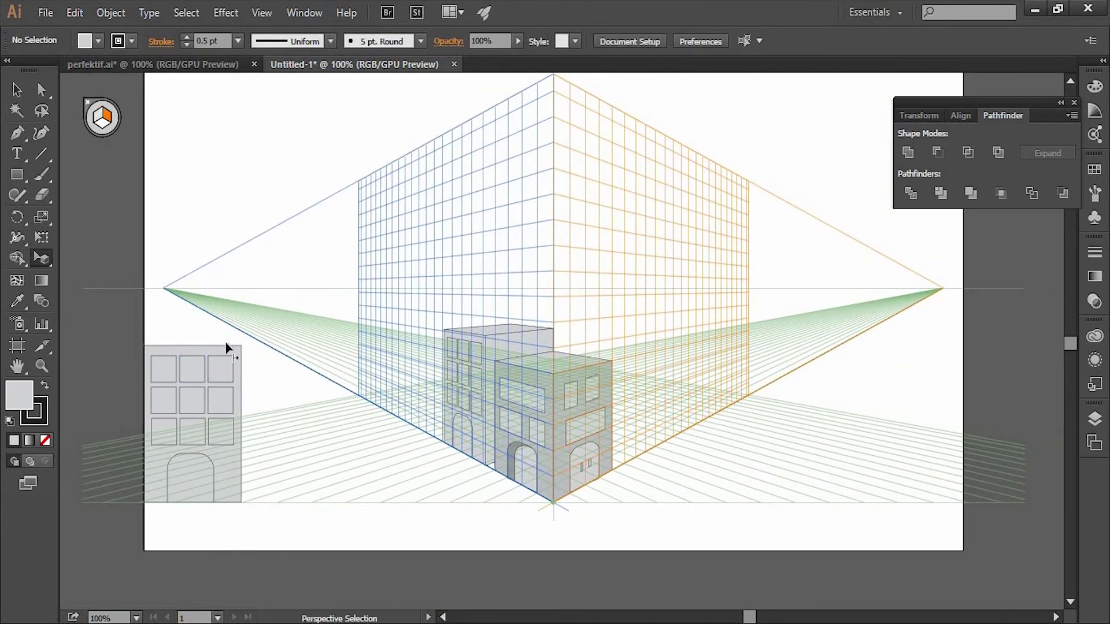
drag(226, 347, 660, 336)
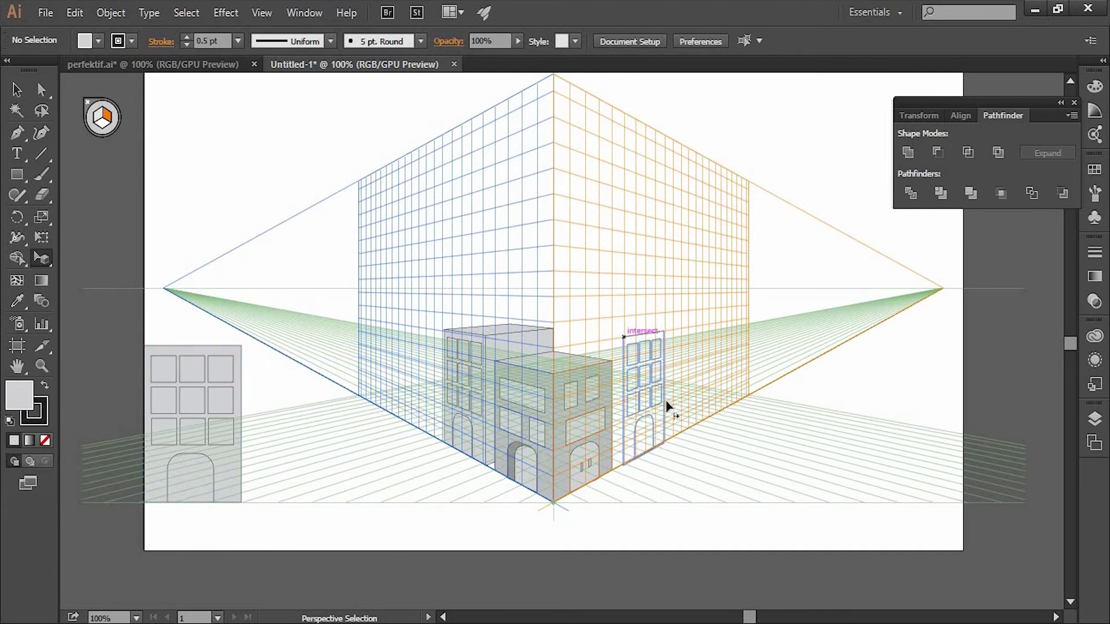
drag(667, 403, 668, 405)
click(669, 530)
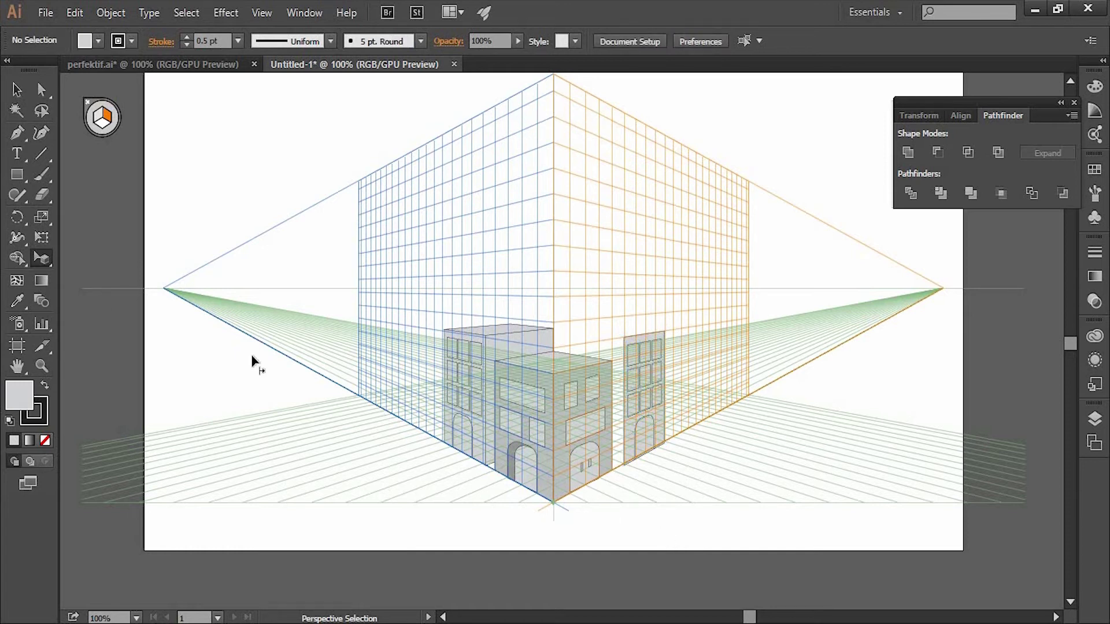
Step: Zoom in on the buildings and nudge the right facade up slightly
click(16, 174)
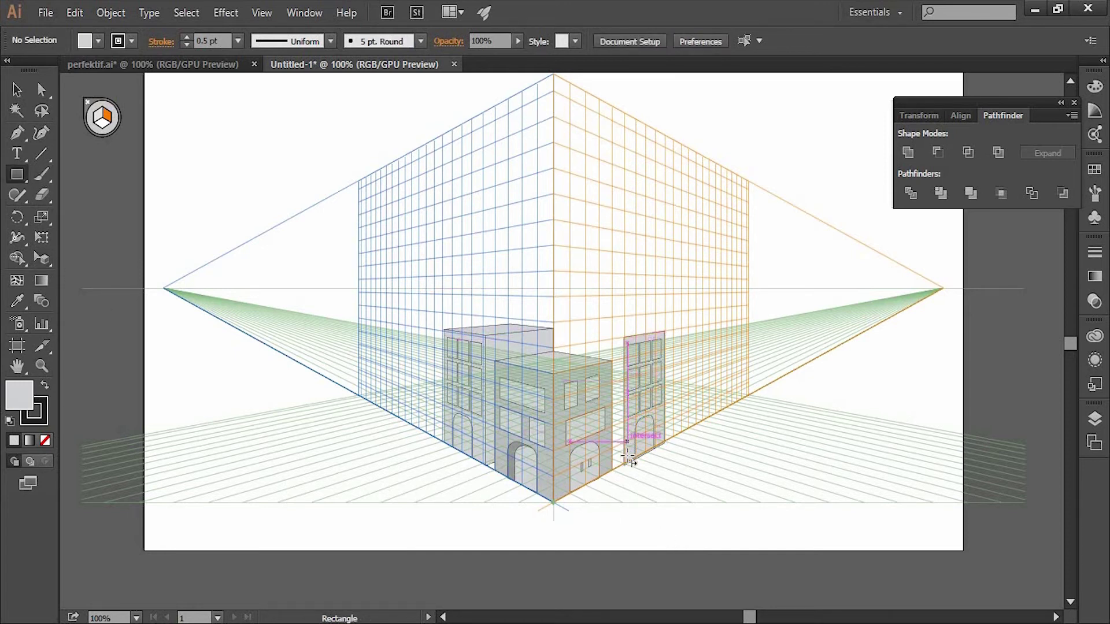
key(shift+v)
key(m)
key(ctrl+equal)
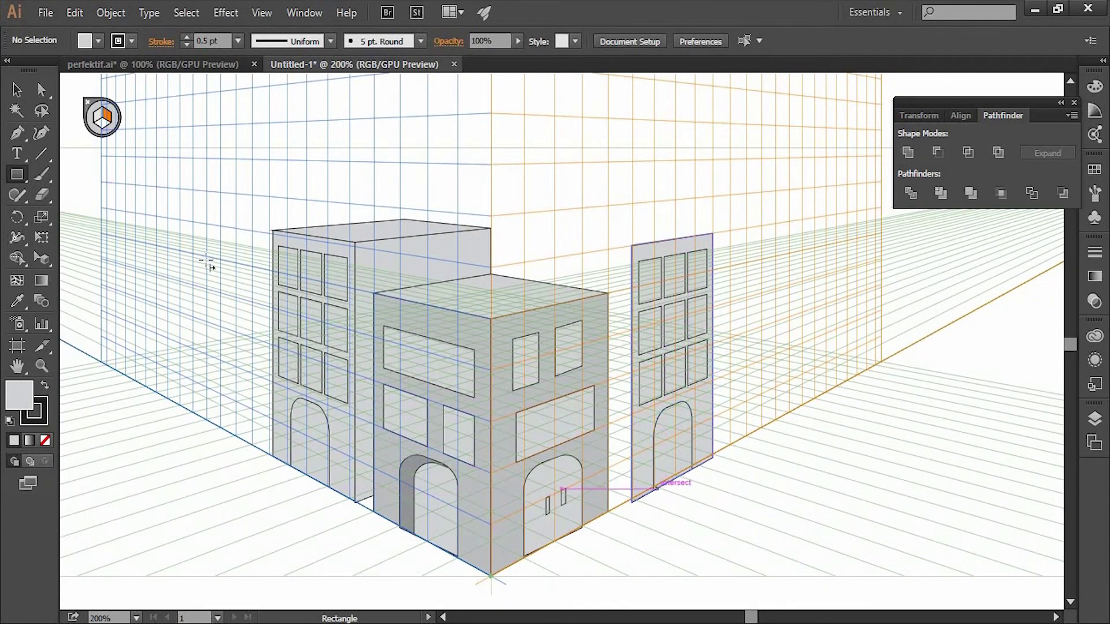
click(17, 90)
click(640, 266)
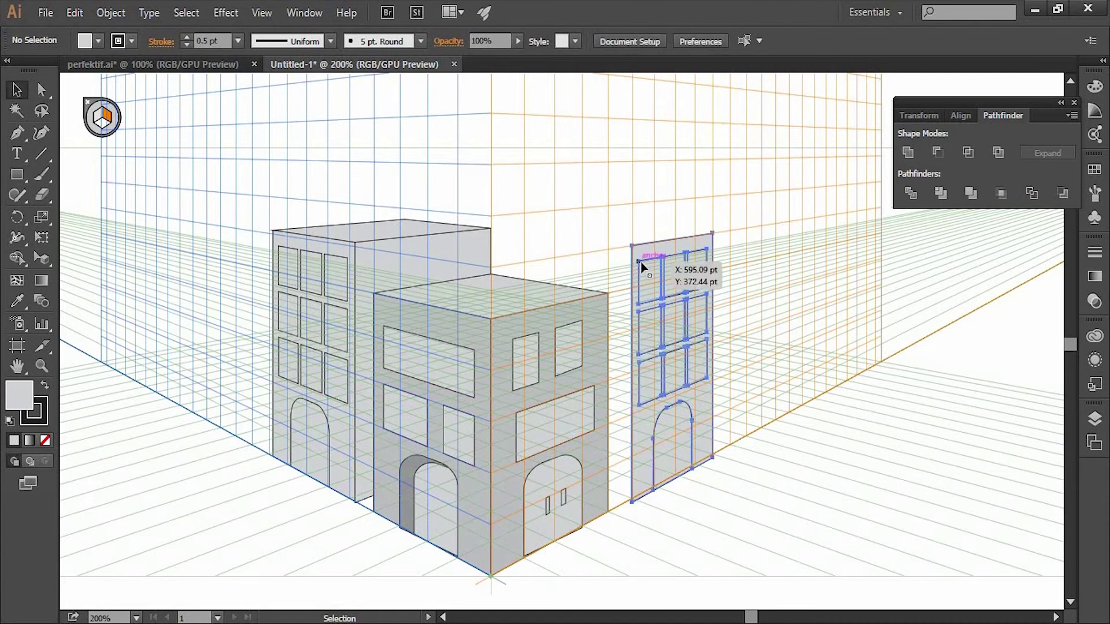
key(Up)
key(Up)
key(Up)
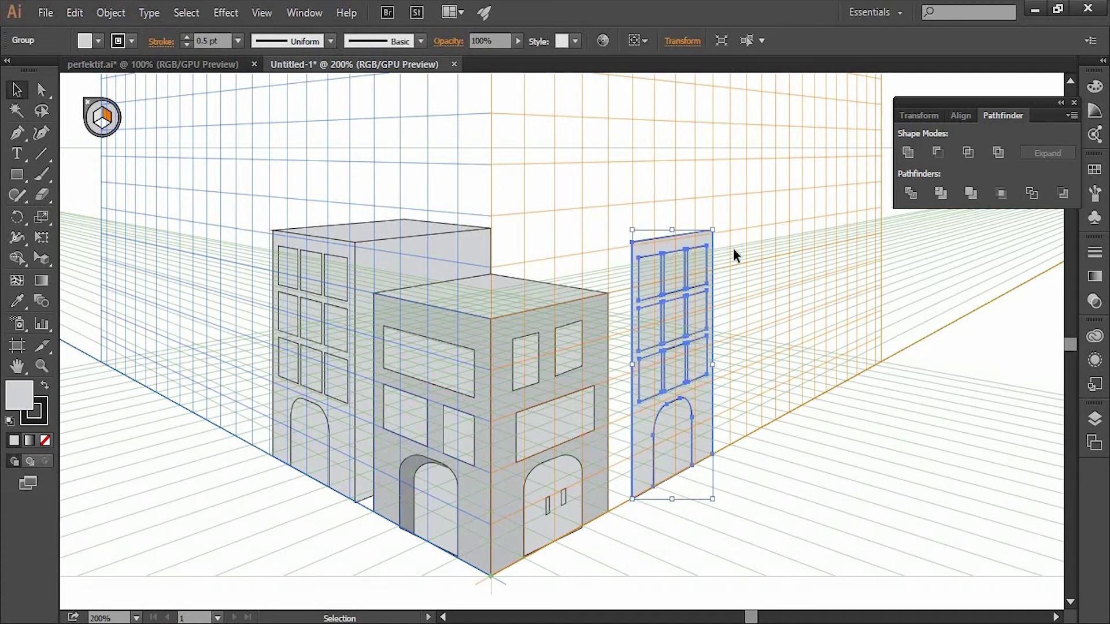
click(17, 174)
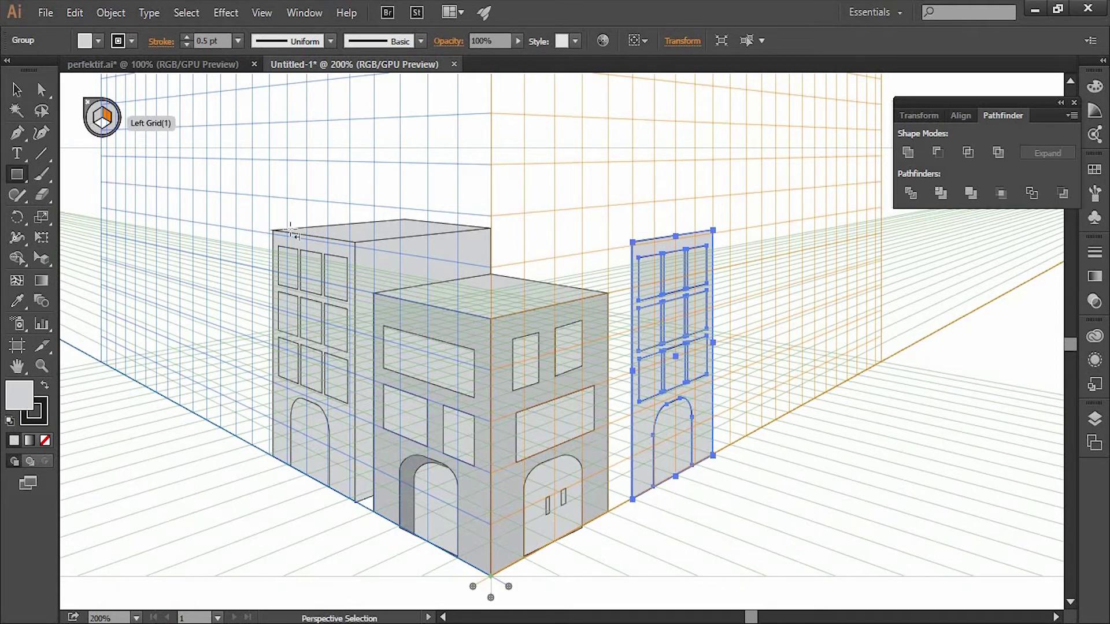
Step: Draw a narrow side wall on the left plane and send it behind the front building
click(95, 119)
mouse_move(632, 500)
mouse_down()
mouse_move(533, 237)
mouse_move(493, 227)
mouse_up()
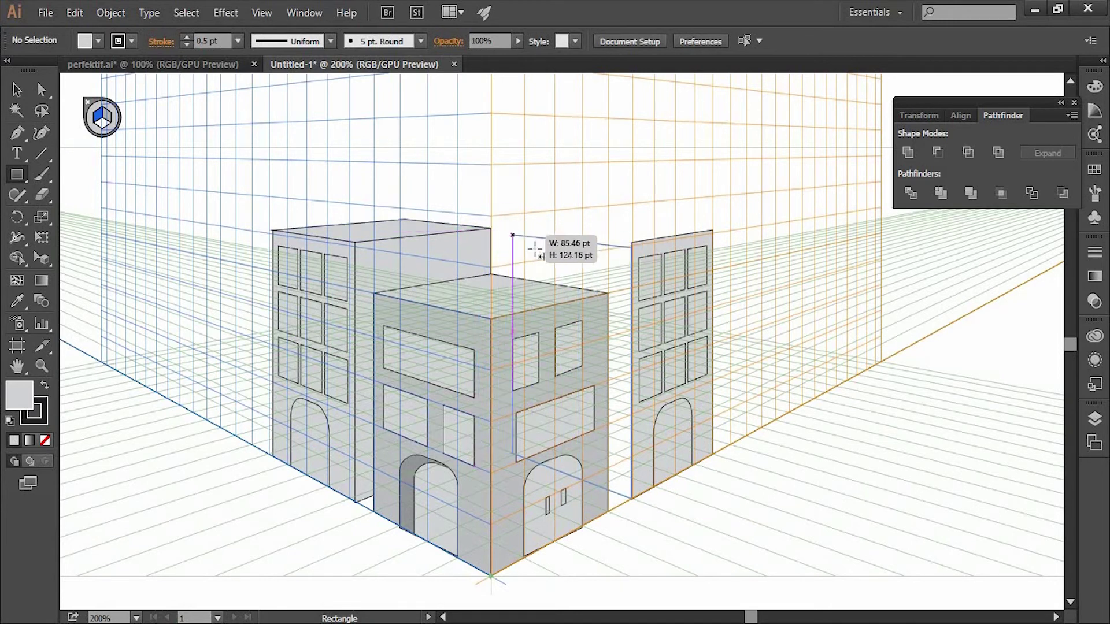
mouse_move(492, 227)
mouse_down()
mouse_move(556, 234)
mouse_move(572, 272)
mouse_up()
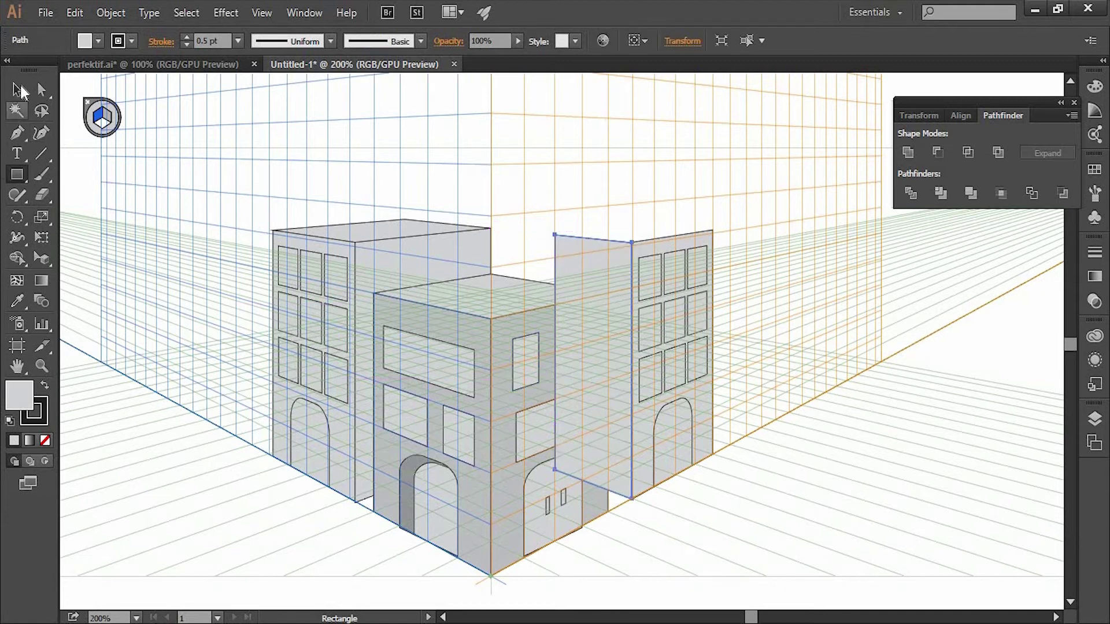
click(17, 90)
right_click(581, 245)
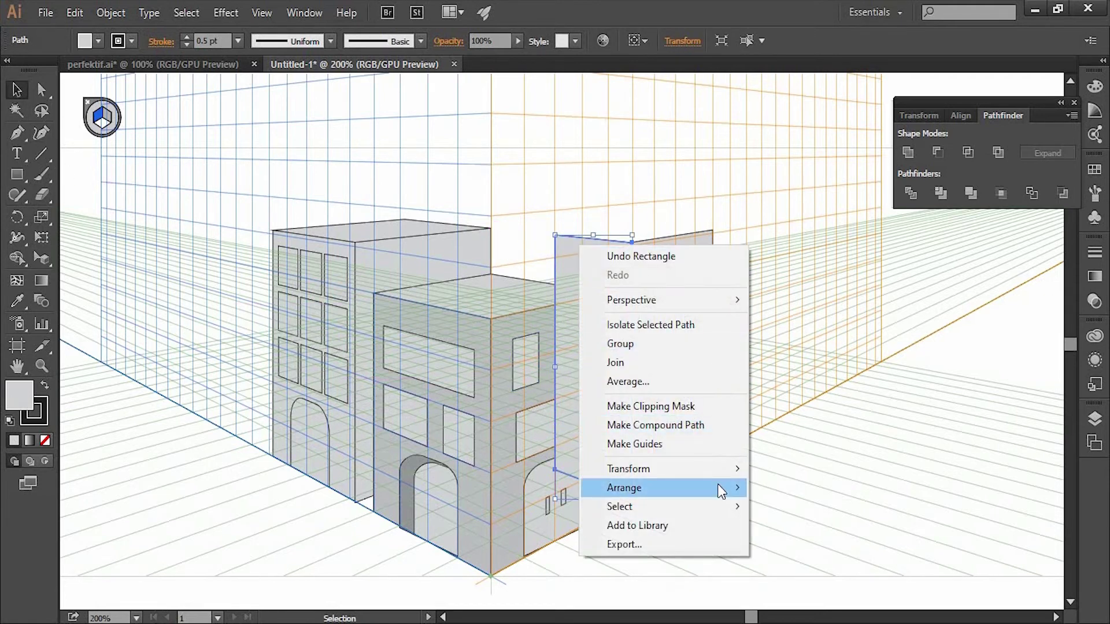
click(799, 540)
click(821, 423)
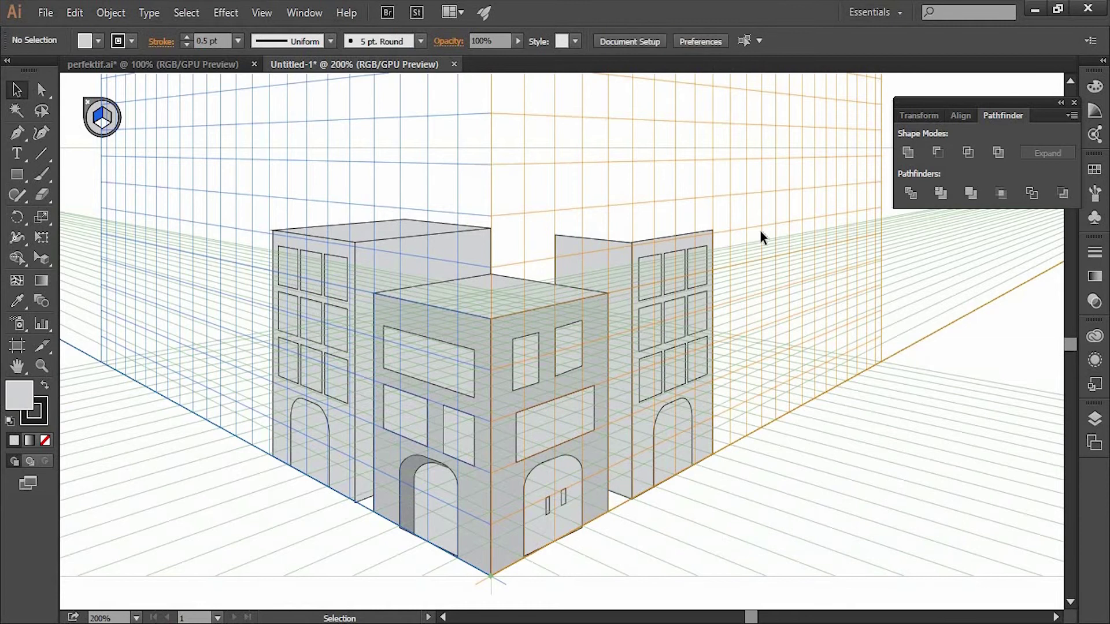
click(18, 175)
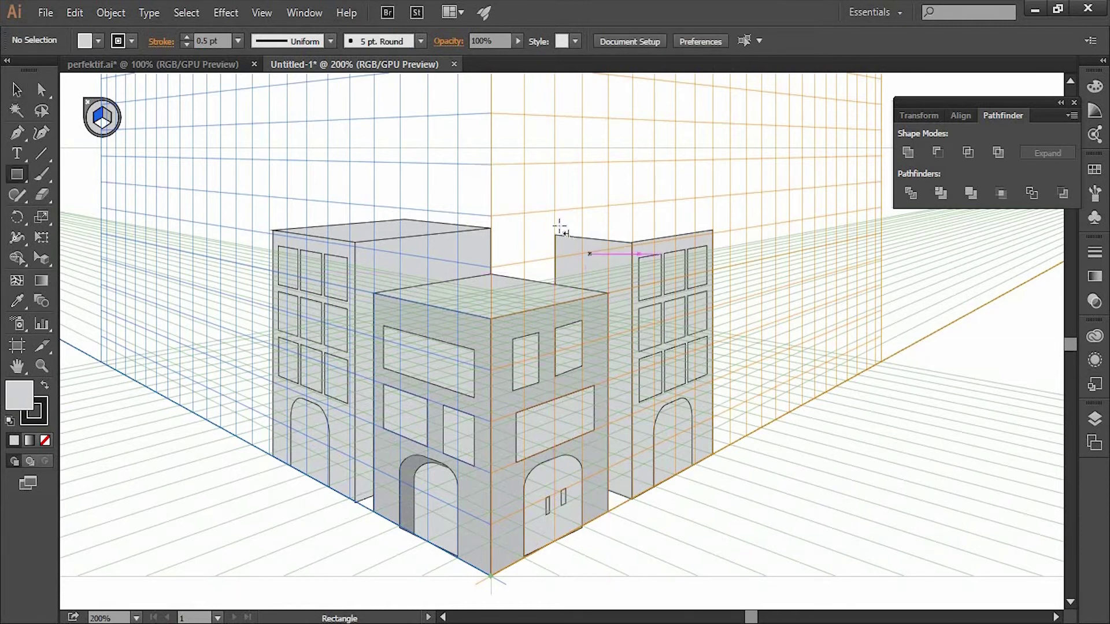
Step: Draw a roof rectangle on the ground plane atop the right building
drag(555, 236, 700, 211)
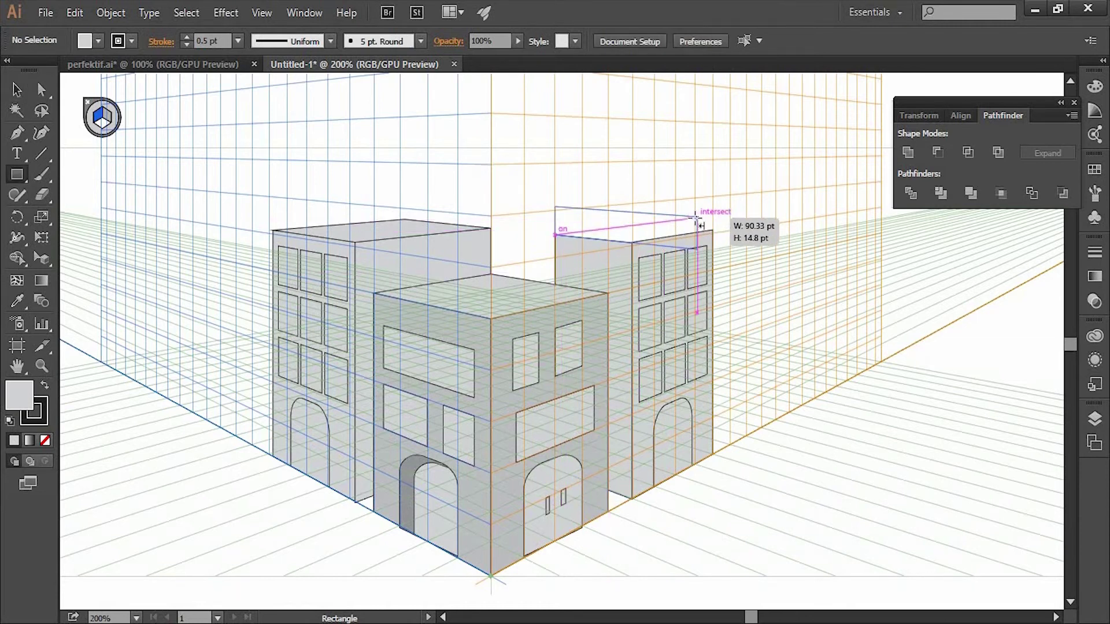
key(ctrl+z)
click(102, 123)
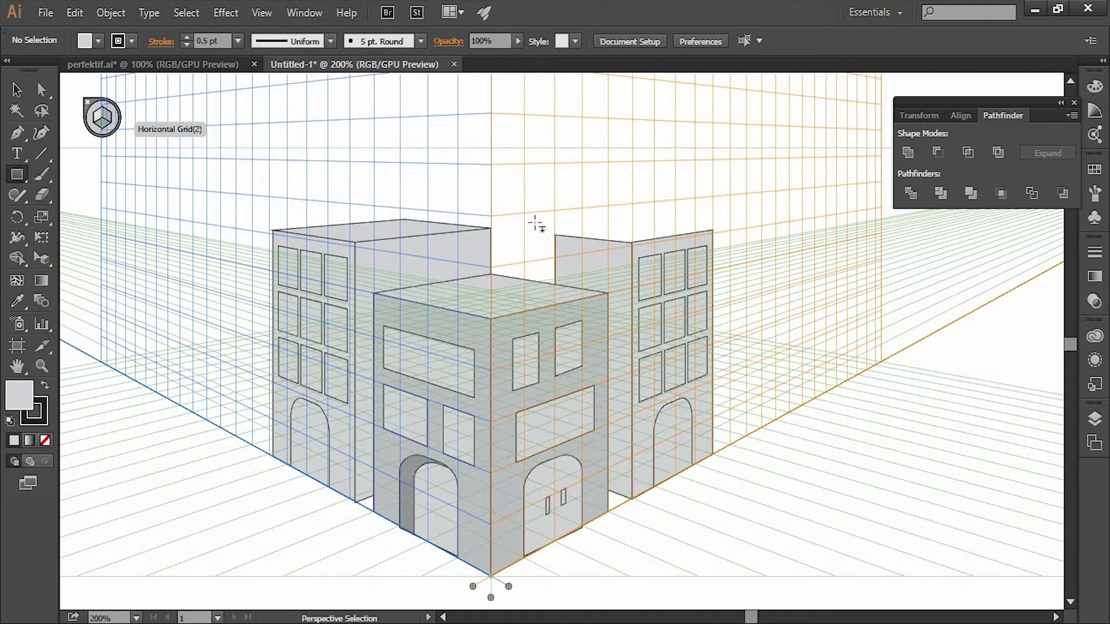
drag(555, 236, 713, 231)
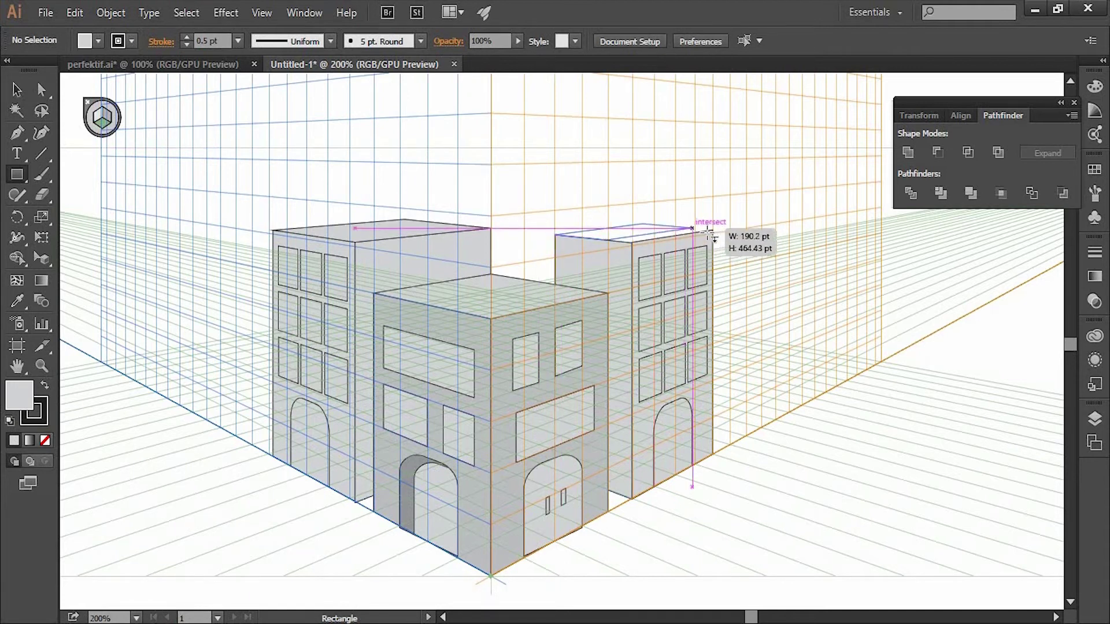
click(730, 362)
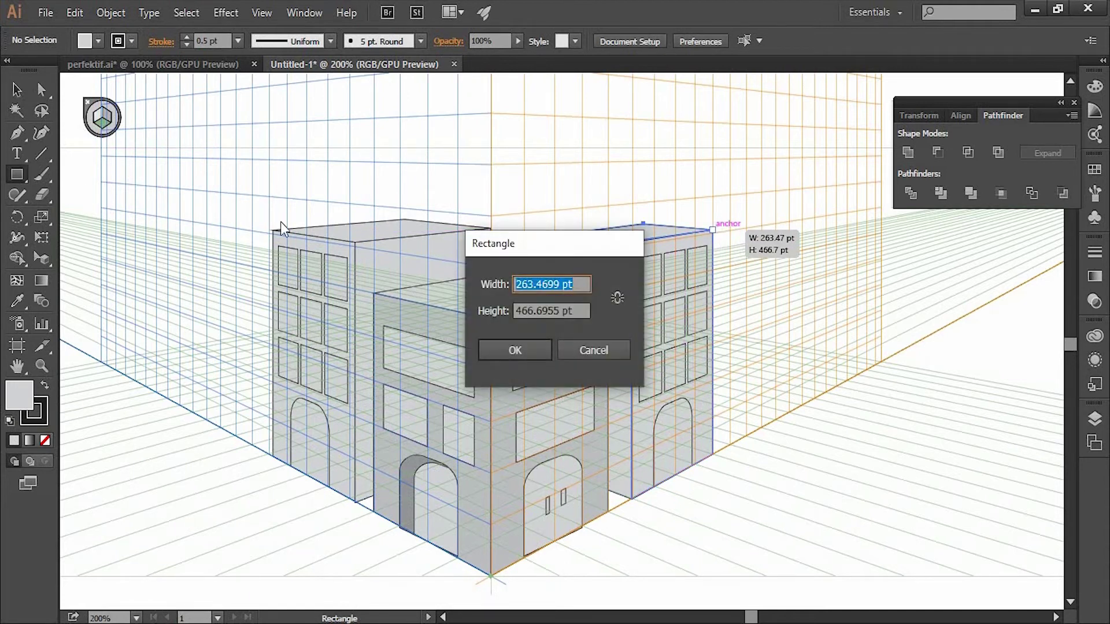
click(591, 349)
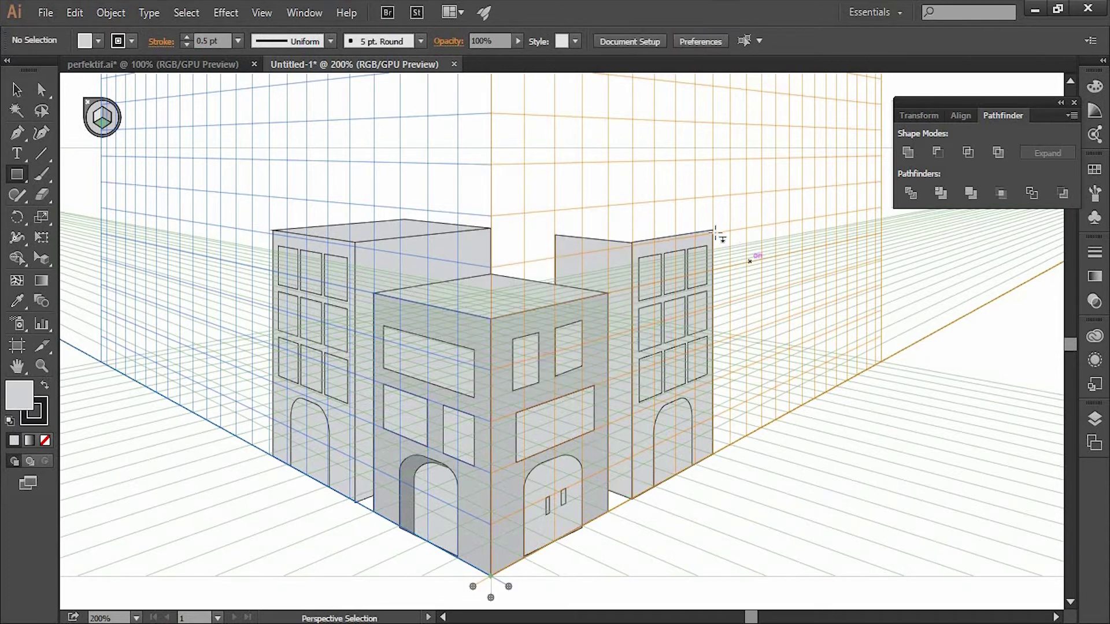
drag(713, 230, 555, 236)
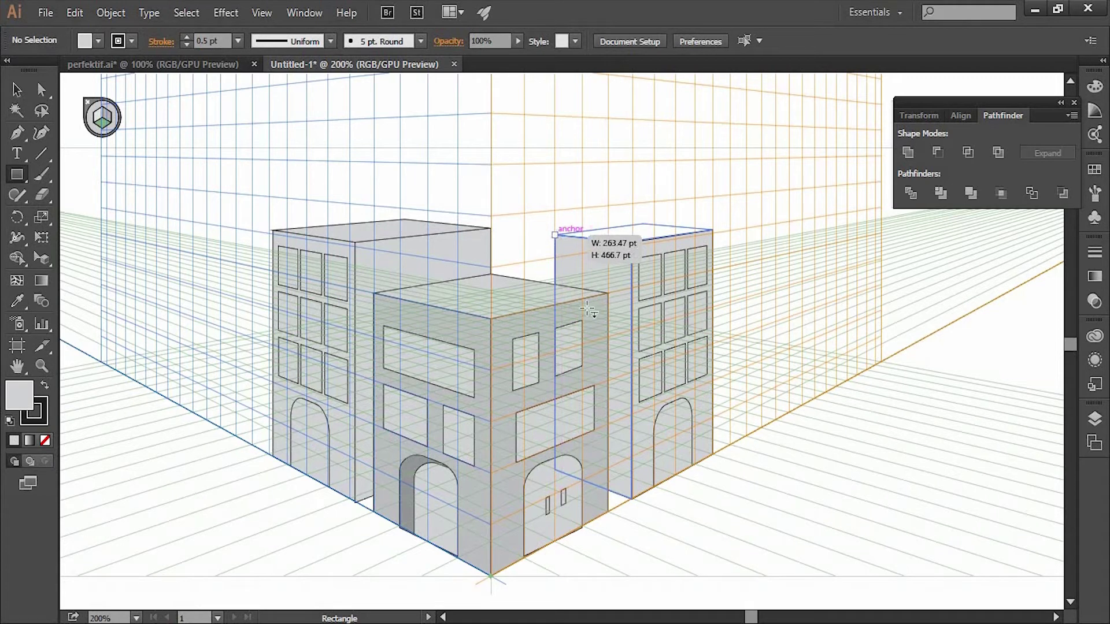
drag(588, 310, 555, 237)
Step: Fill the left roof medium grey and the right roof dark grey
click(17, 90)
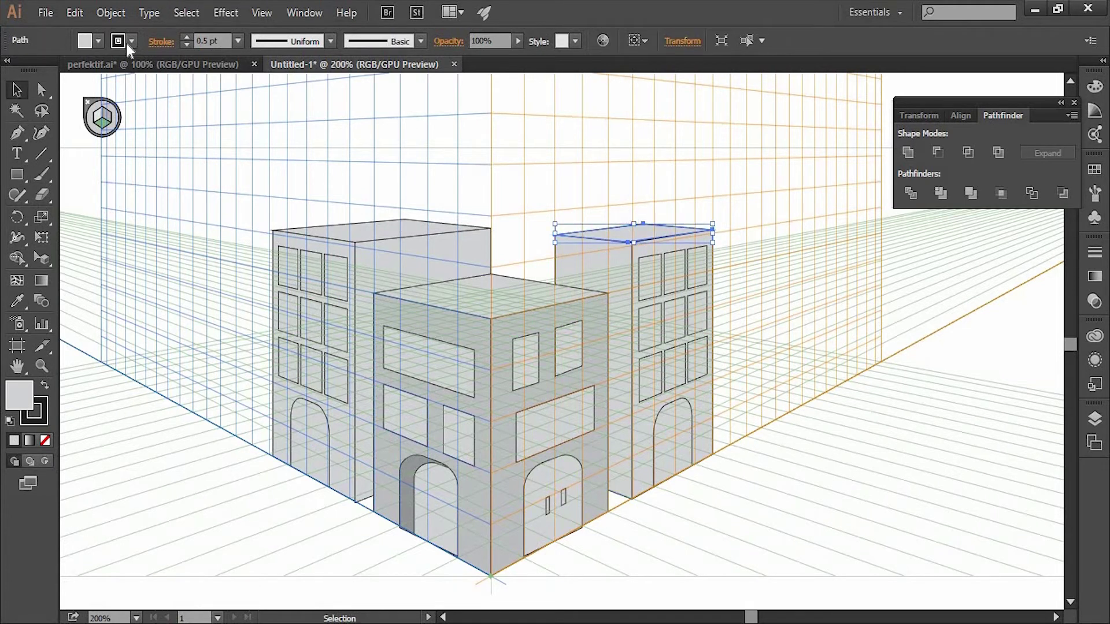
click(93, 41)
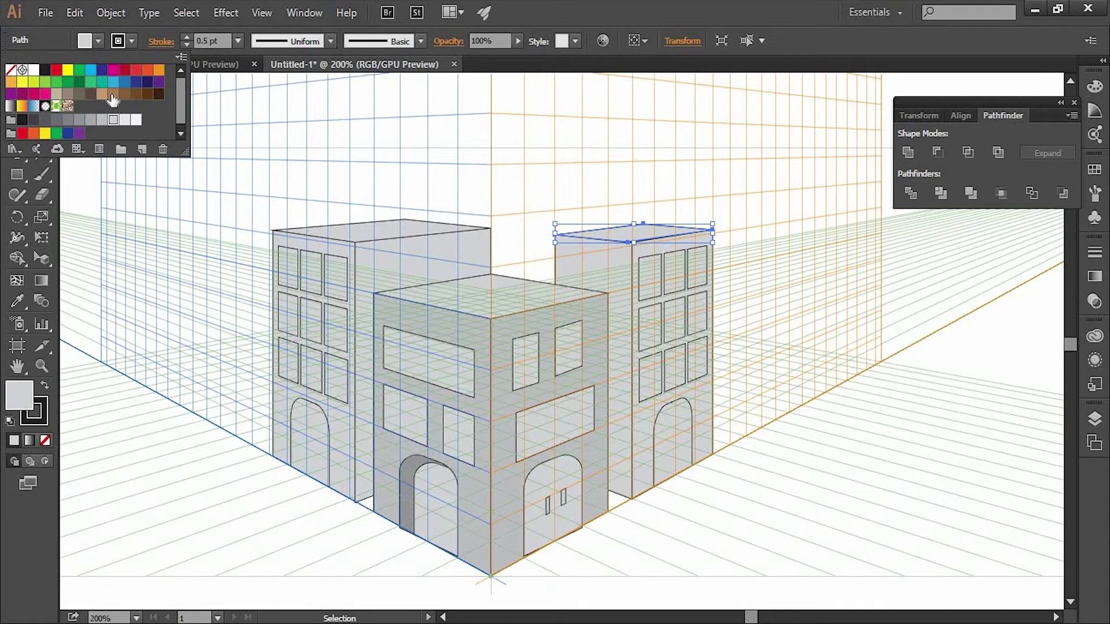
click(401, 224)
click(101, 39)
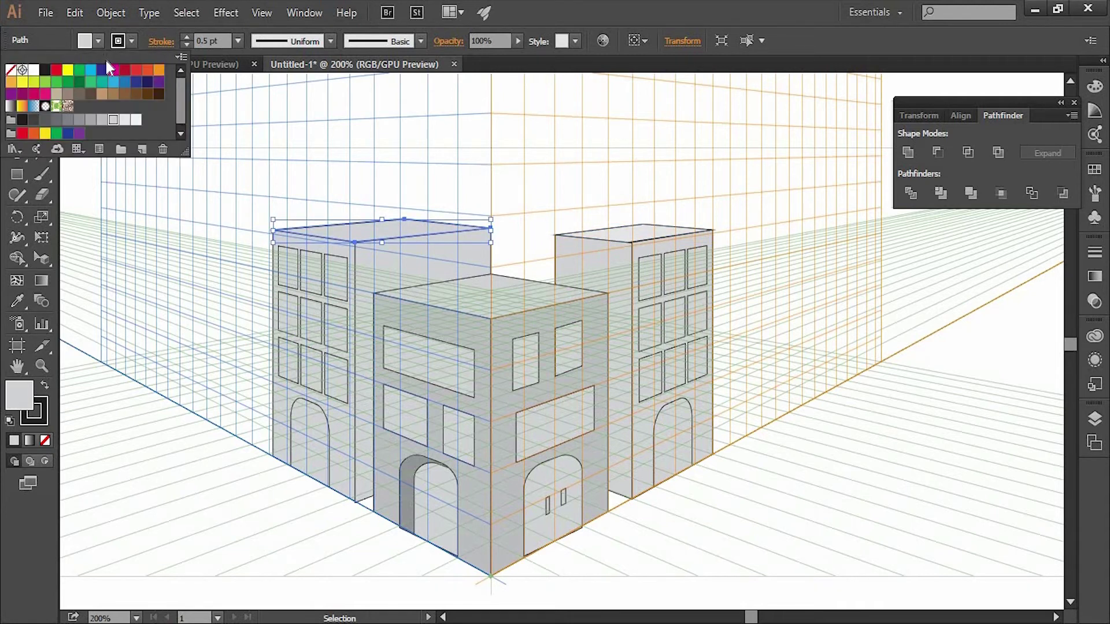
click(79, 121)
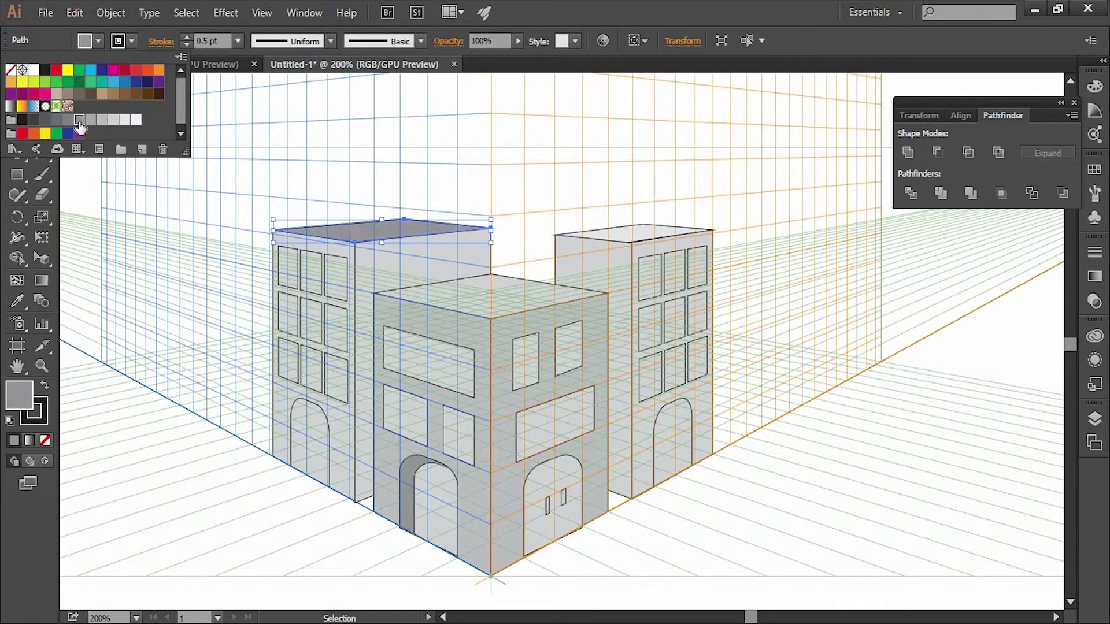
click(613, 231)
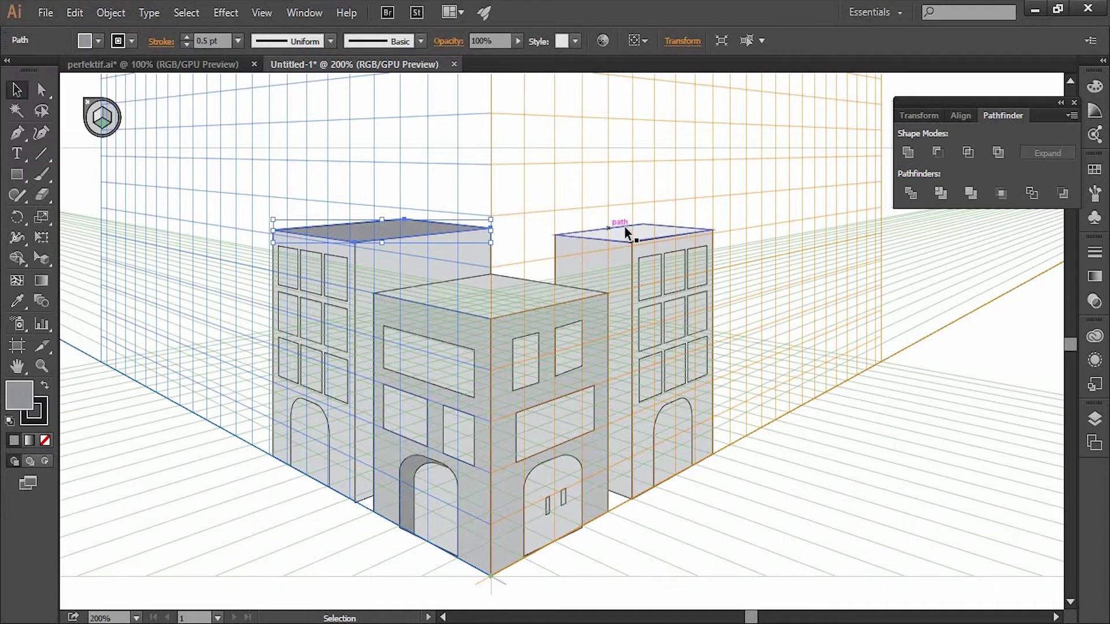
click(98, 41)
click(69, 126)
Step: Fill the middle roof medium grey and zoom out to the whole artboard
click(500, 287)
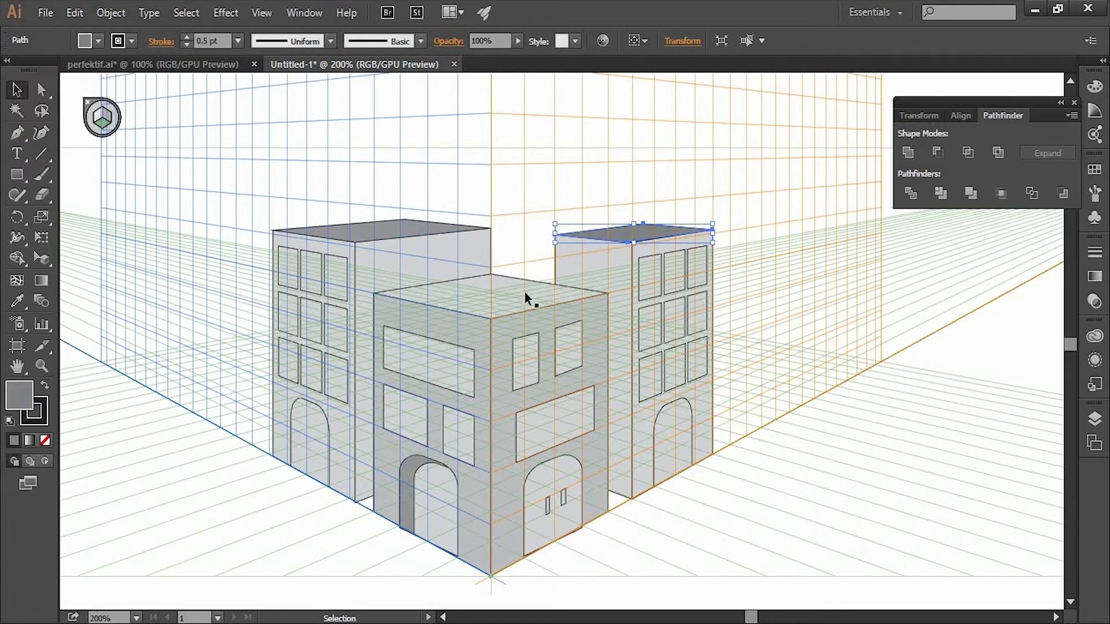
click(98, 41)
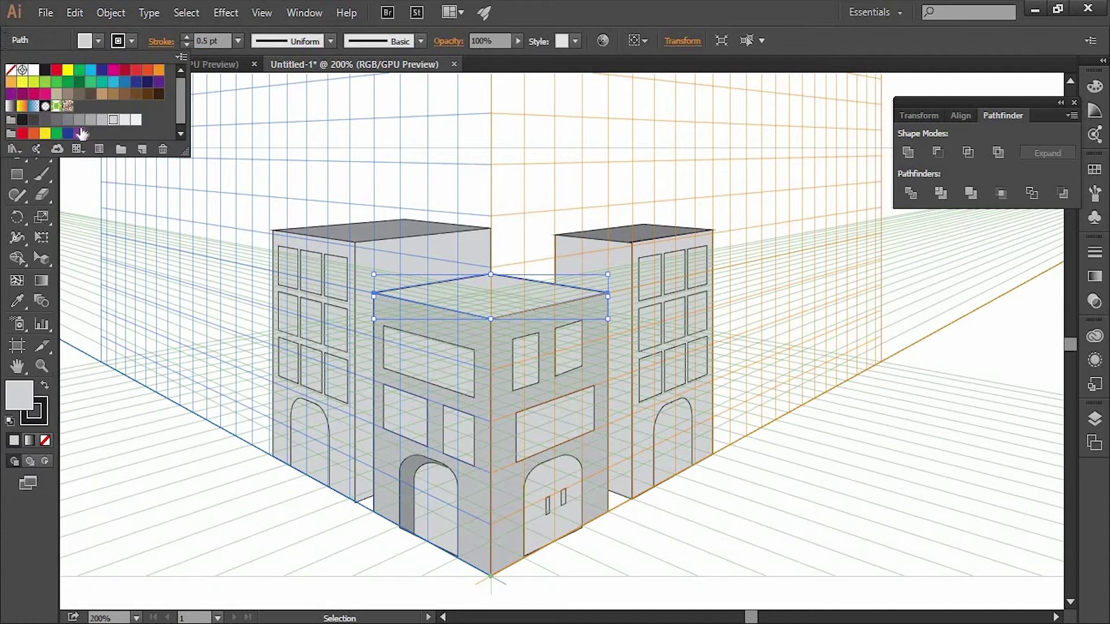
click(79, 119)
click(170, 408)
click(193, 422)
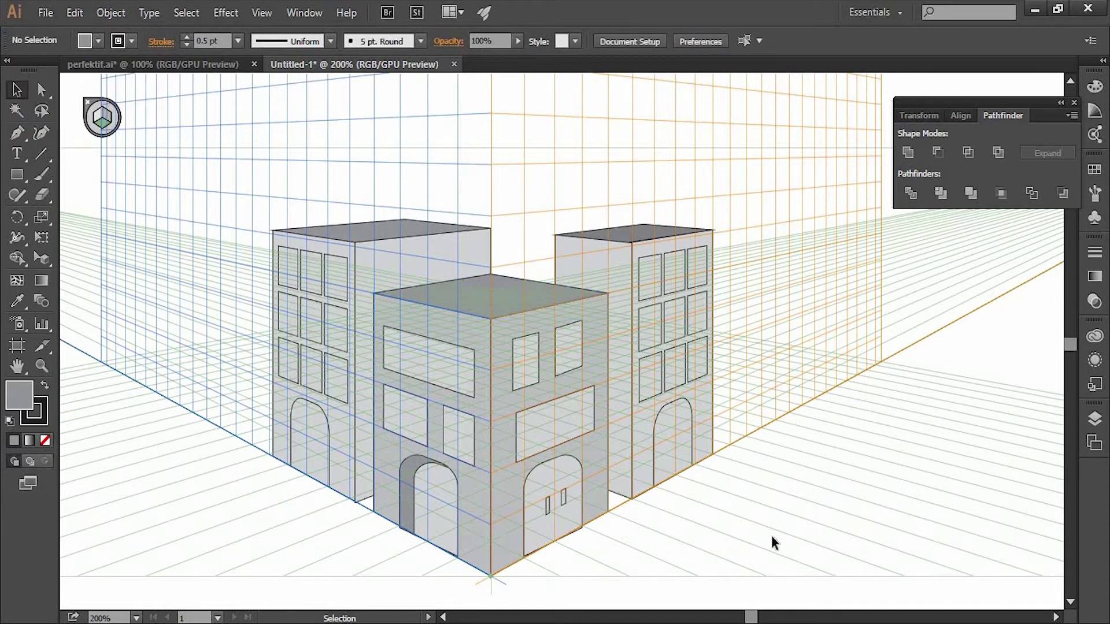
key(ctrl+1)
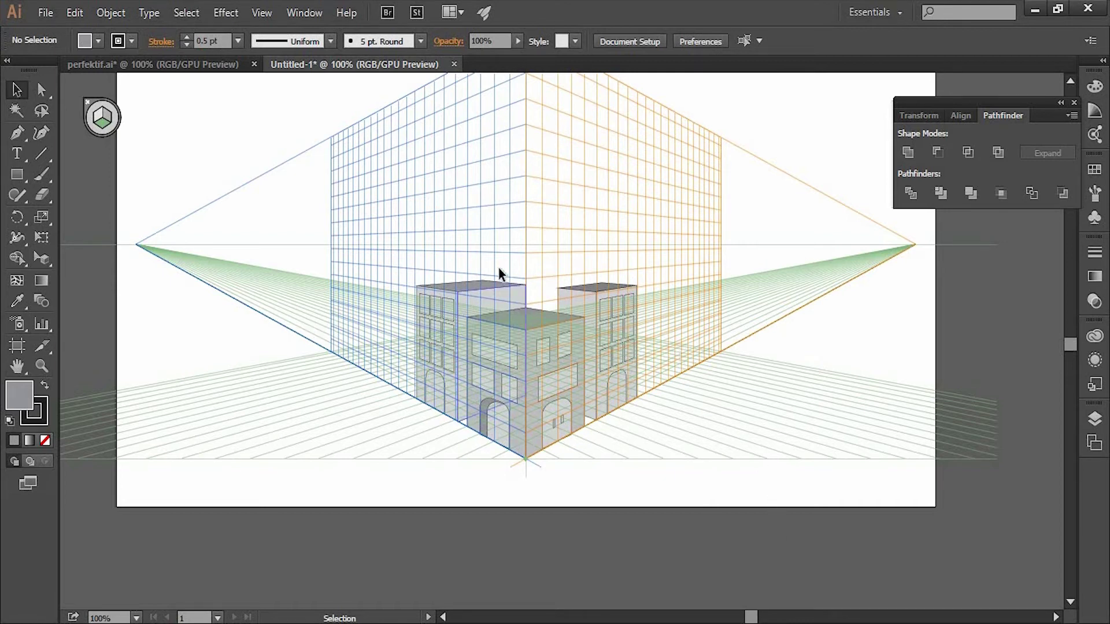
Step: Draw a tall wall on the left perspective plane behind the buildings
click(17, 174)
click(96, 116)
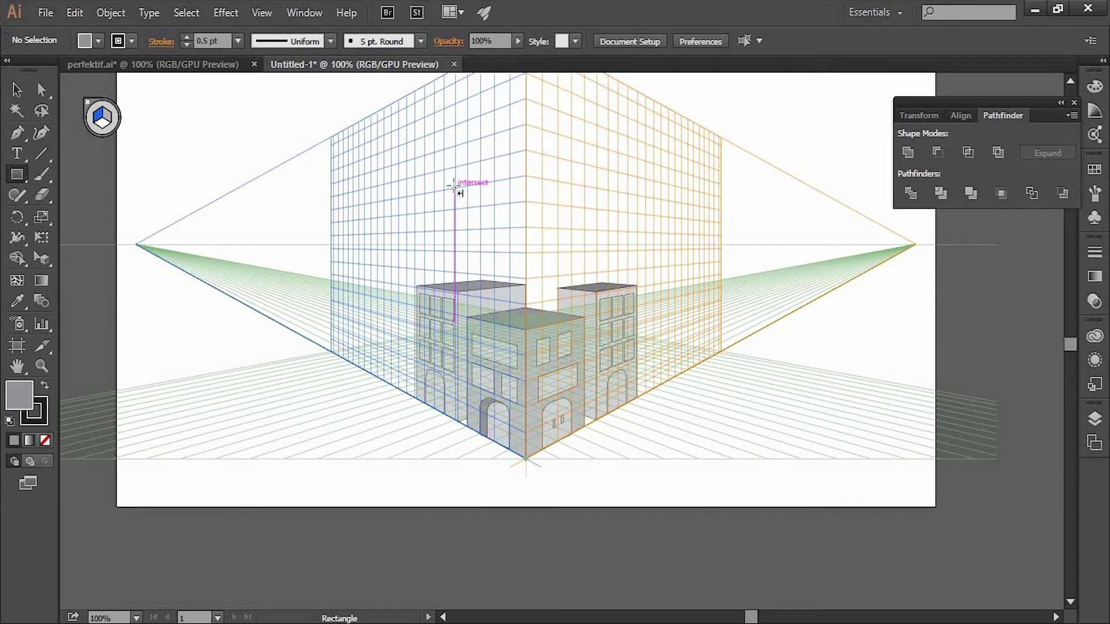
mouse_move(490, 412)
mouse_down()
mouse_move(513, 452)
mouse_move(440, 351)
mouse_move(435, 192)
mouse_move(435, 231)
mouse_up()
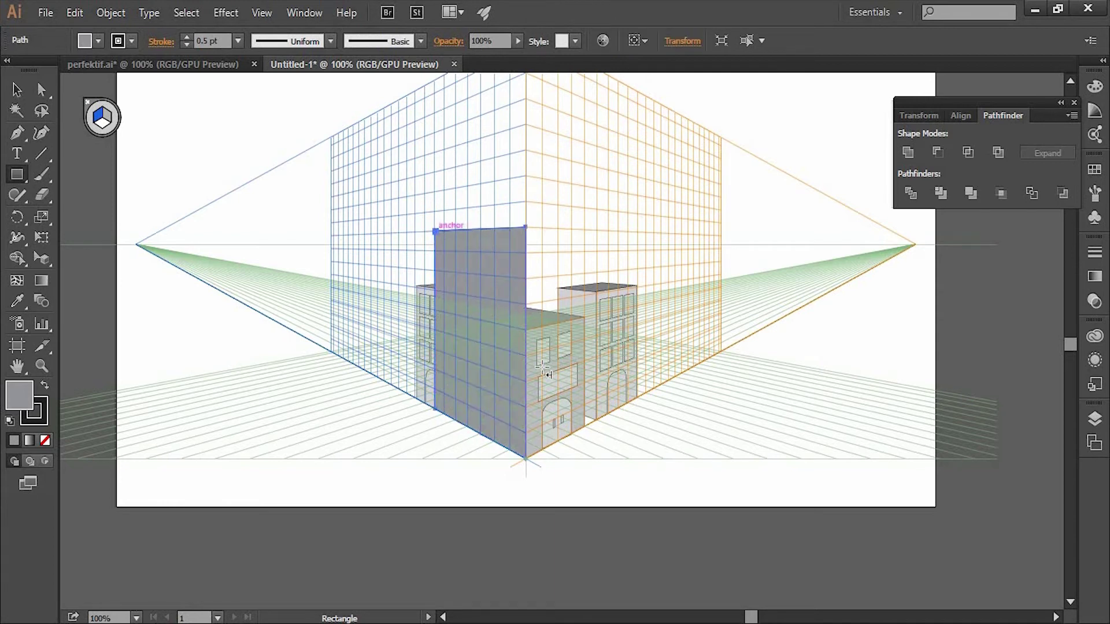
click(17, 90)
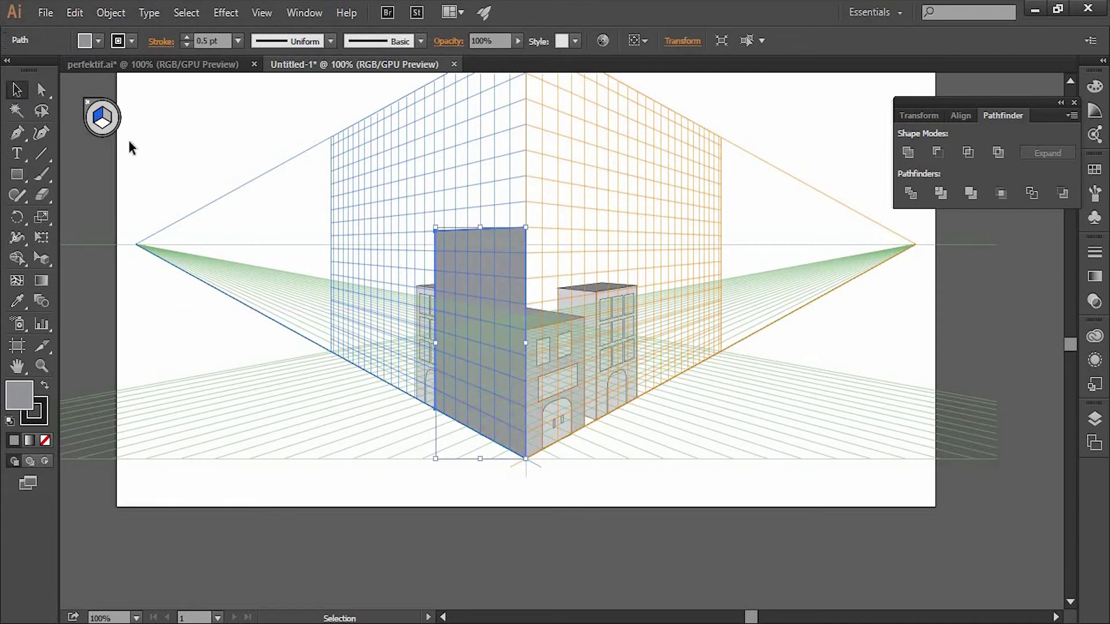
Step: Add a matching tall wall on the right plane and send both tall walls to the back
click(22, 174)
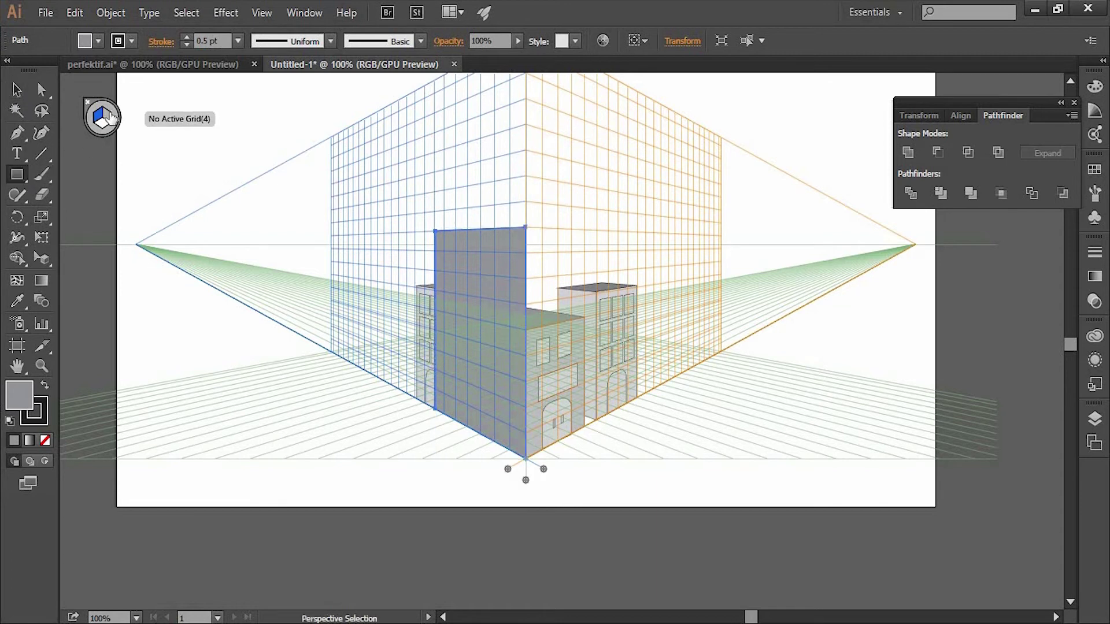
click(109, 118)
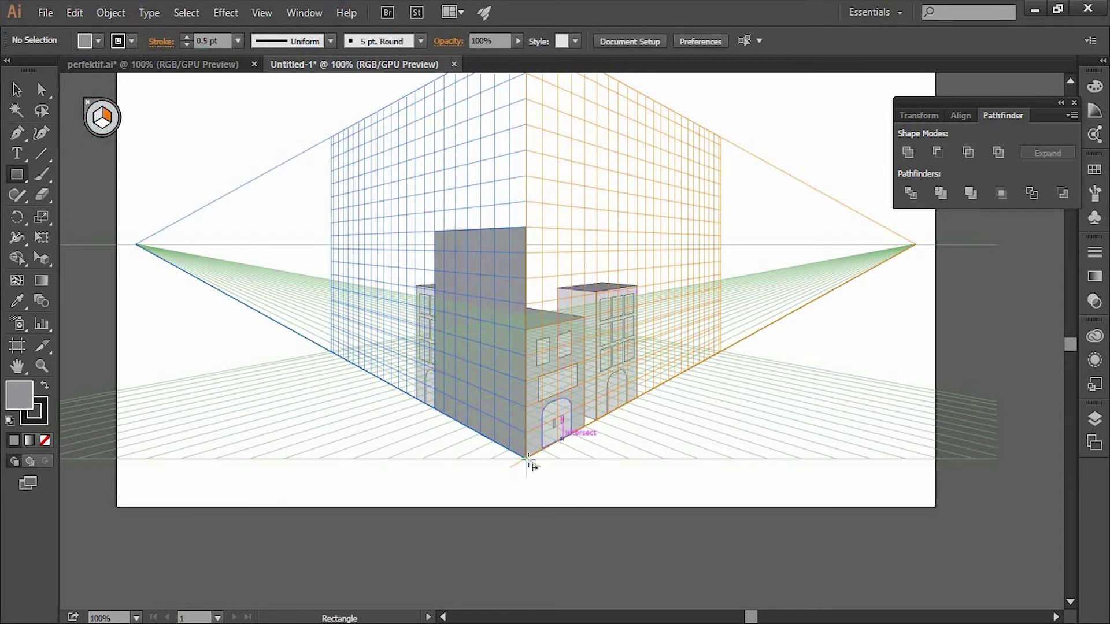
drag(526, 459, 599, 422)
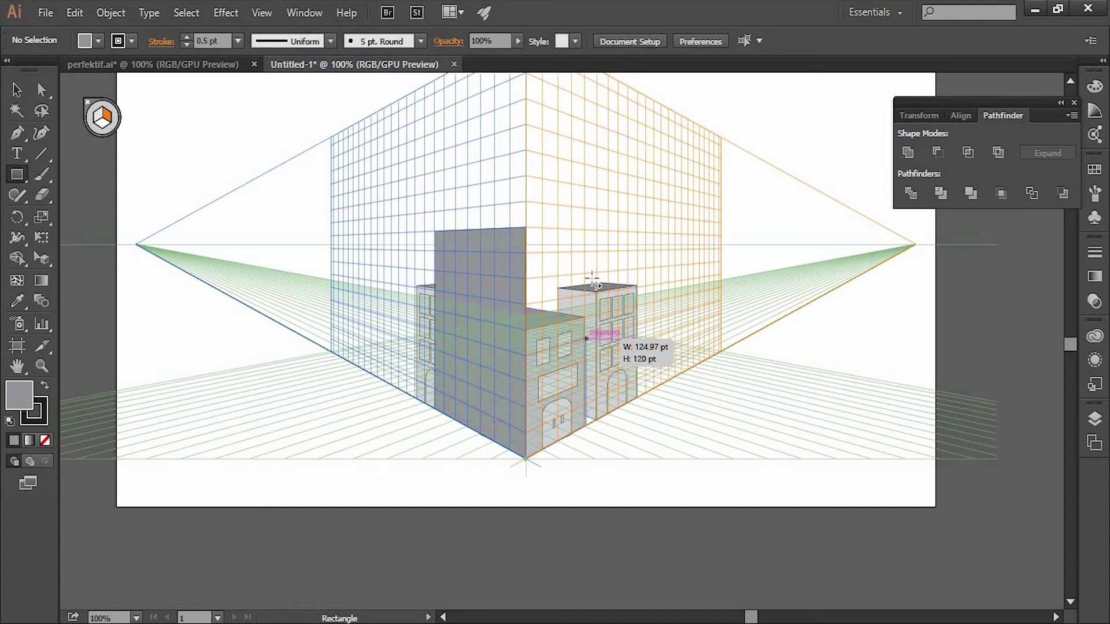
drag(600, 422, 597, 230)
click(16, 89)
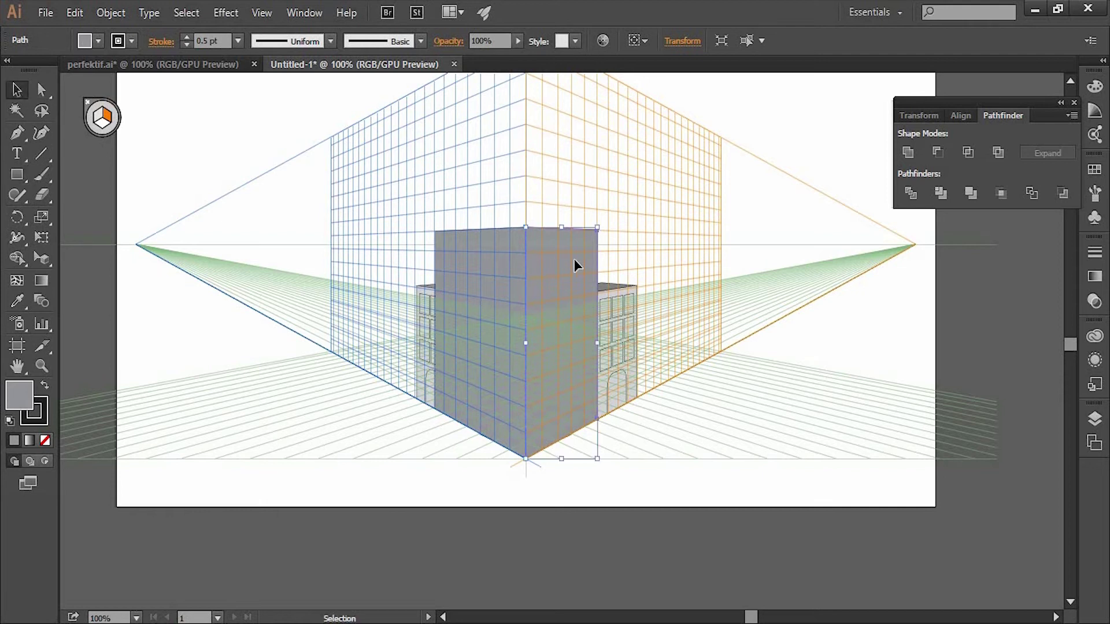
right_click(560, 234)
mouse_move(604, 476)
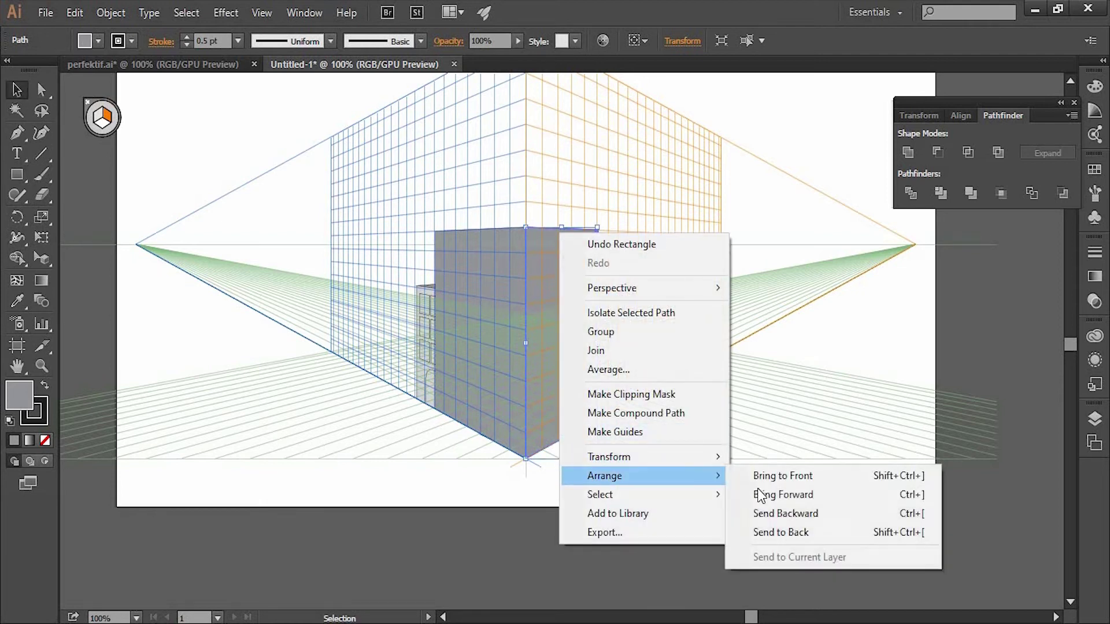
click(770, 532)
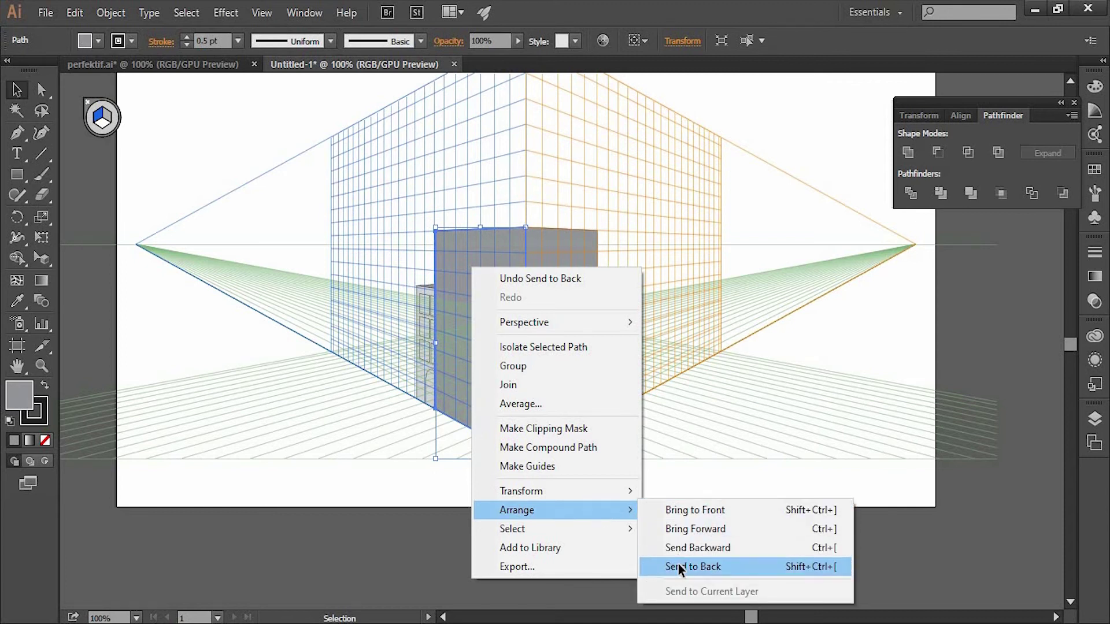
click(678, 563)
click(696, 460)
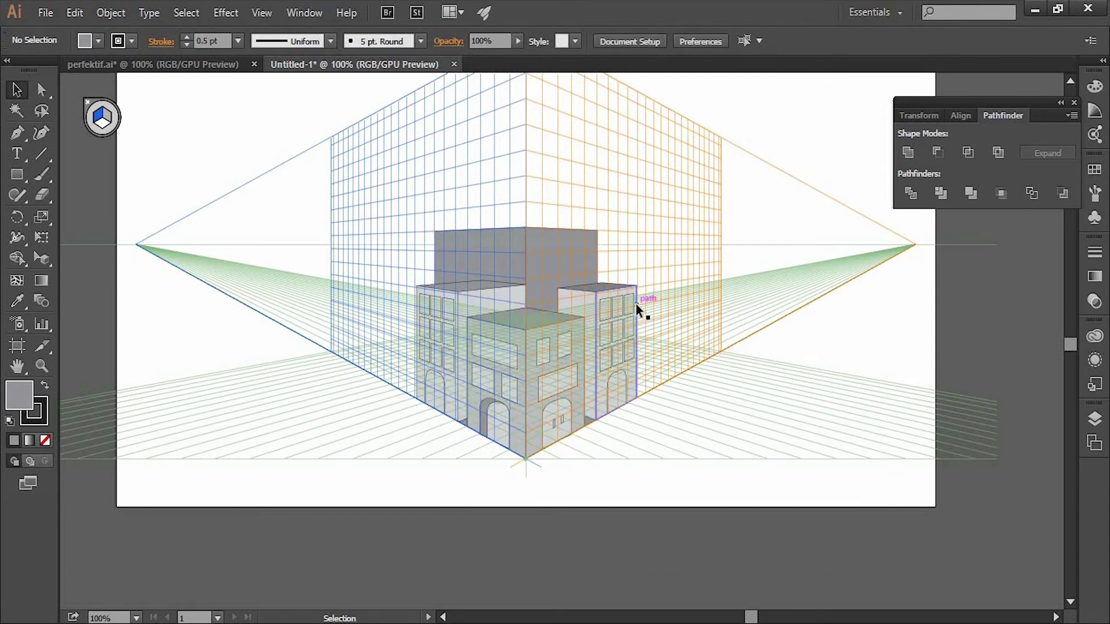
Step: Draw a small wall panel on the left perspective plane, deleting a stray off-grid rectangle
click(18, 178)
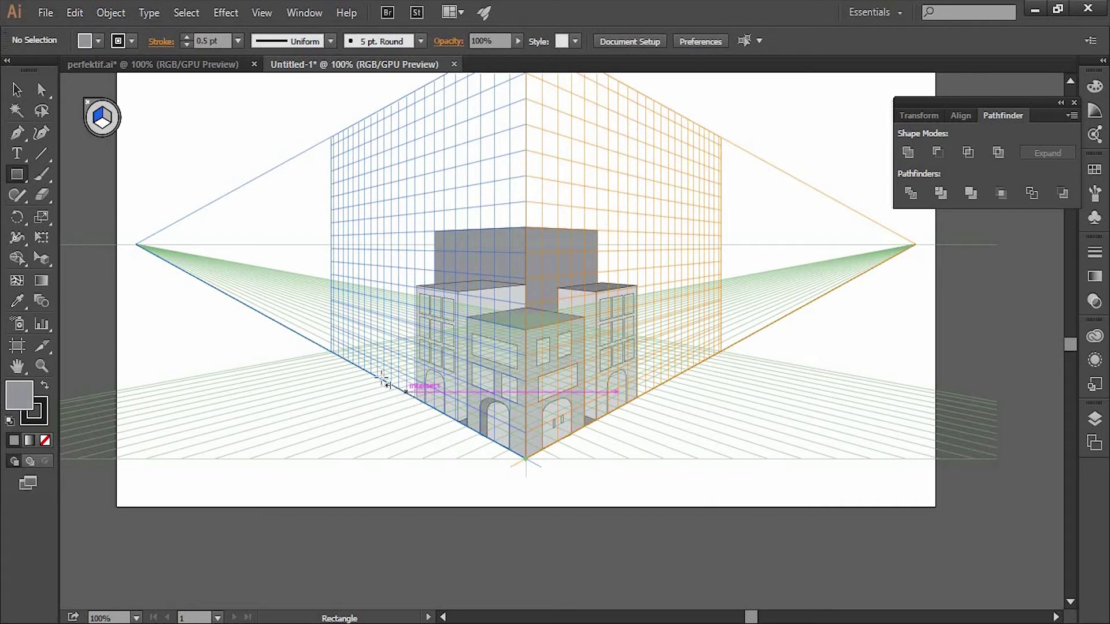
drag(384, 380, 382, 315)
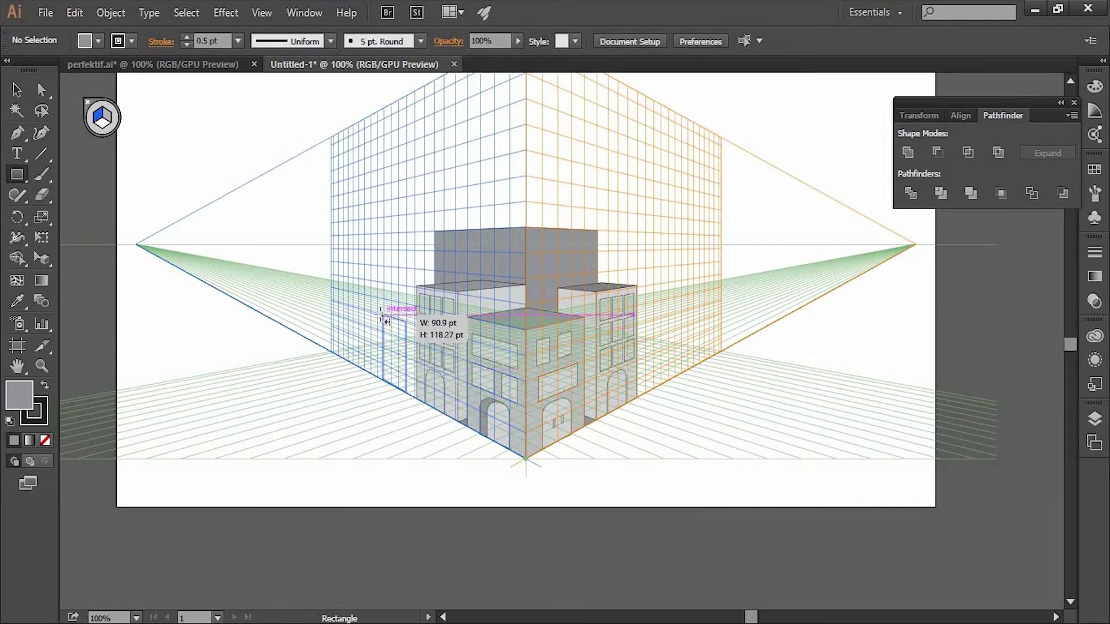
drag(383, 315, 383, 315)
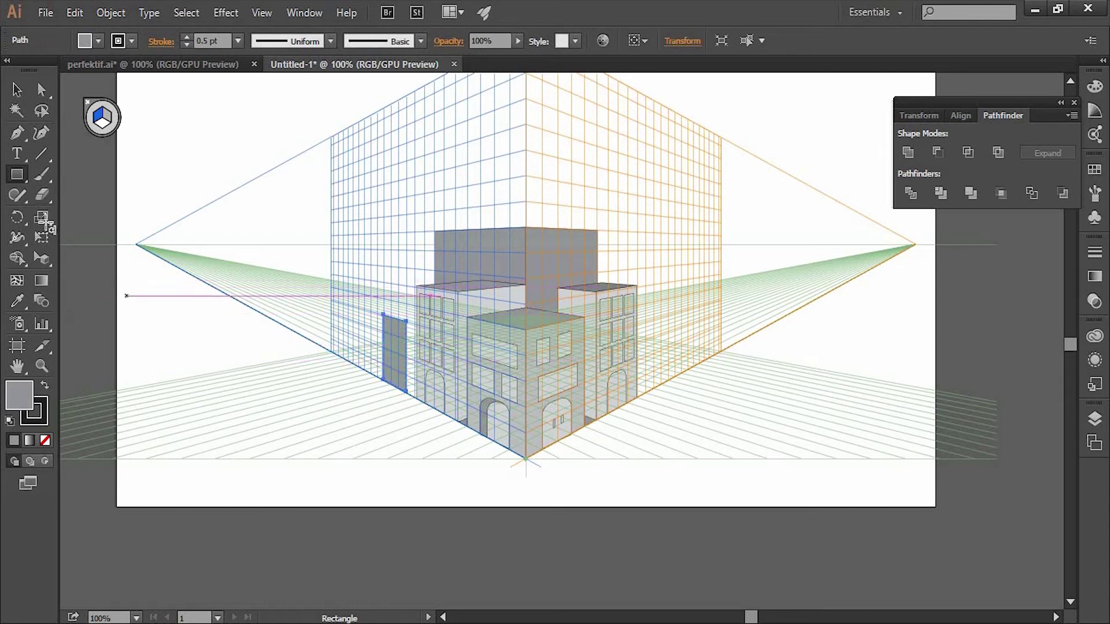
key(shift+v)
click(101, 134)
key(m)
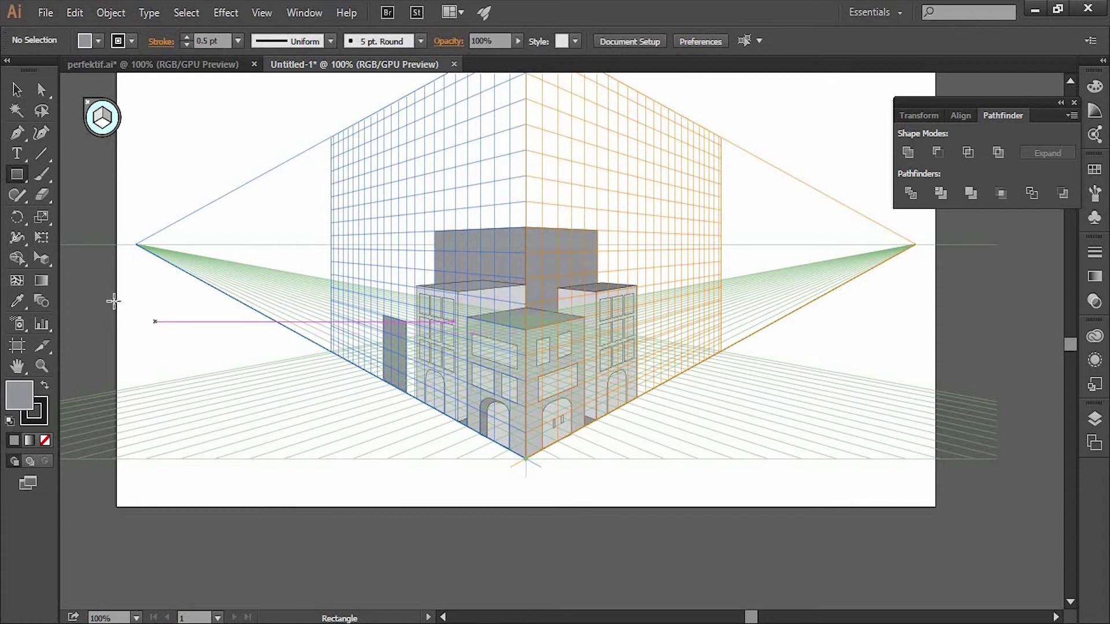
drag(113, 298, 183, 417)
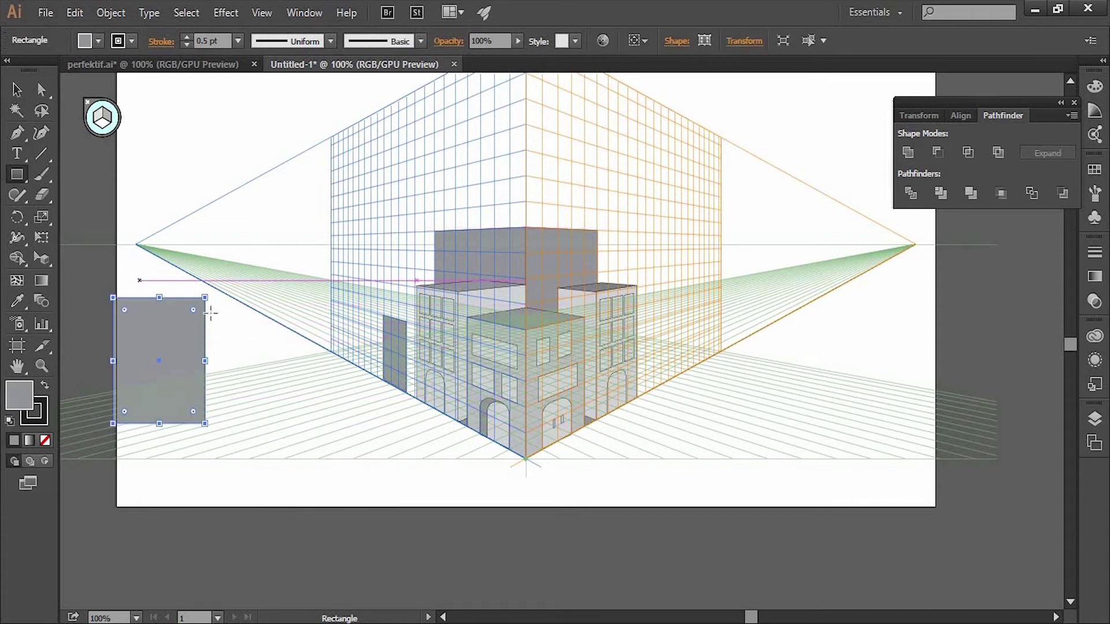
key(Delete)
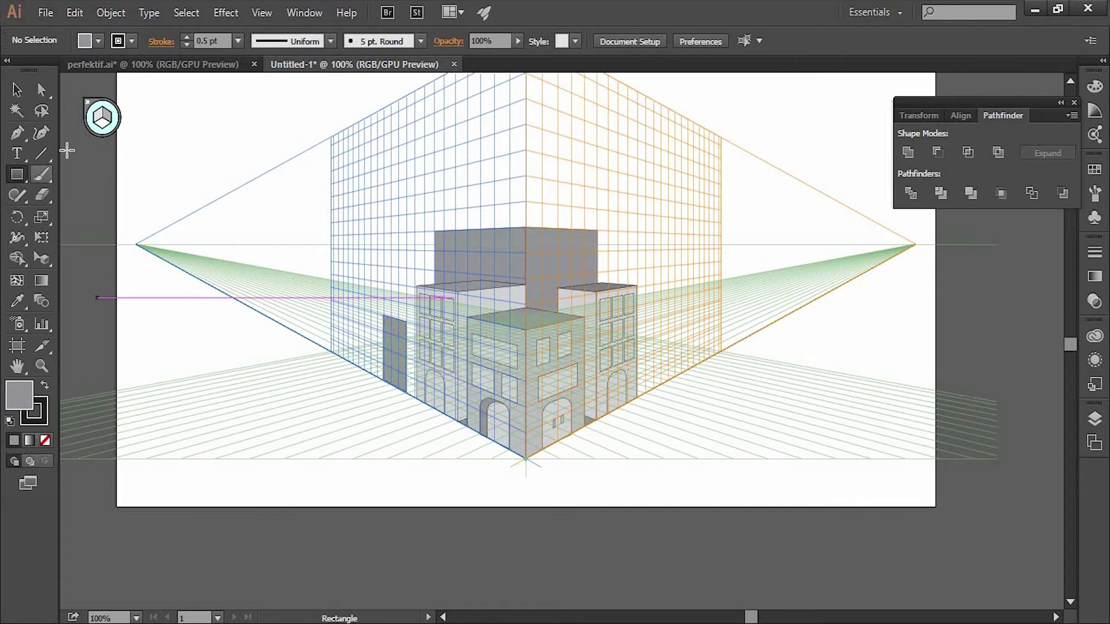
Step: Draw the small box's right-facing wall on the right plane and send it behind the building
click(109, 119)
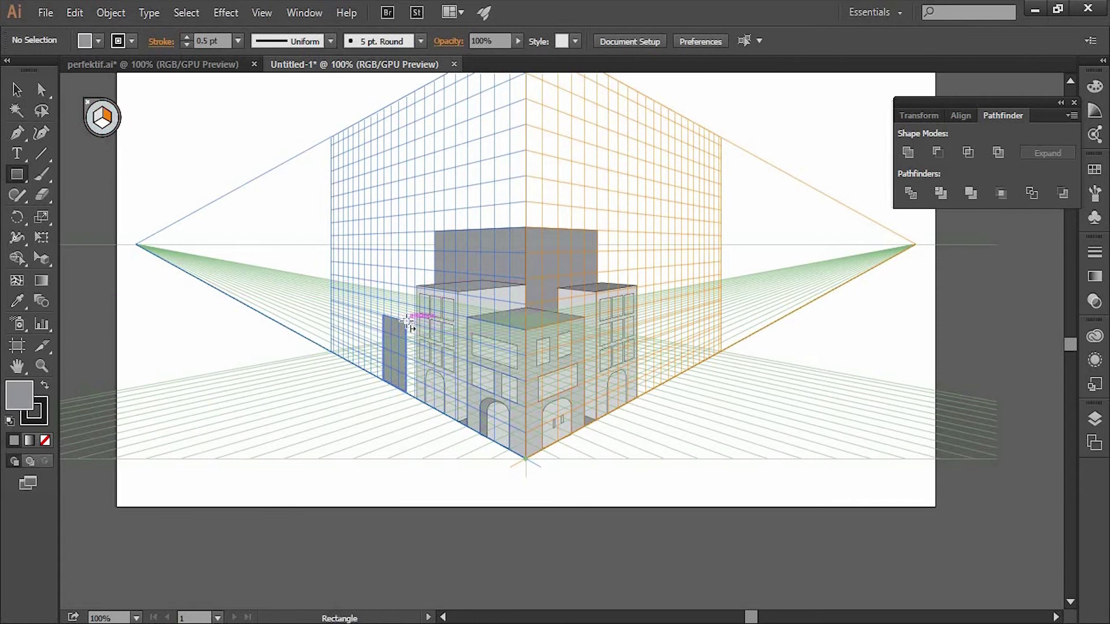
drag(407, 322, 443, 394)
key(v)
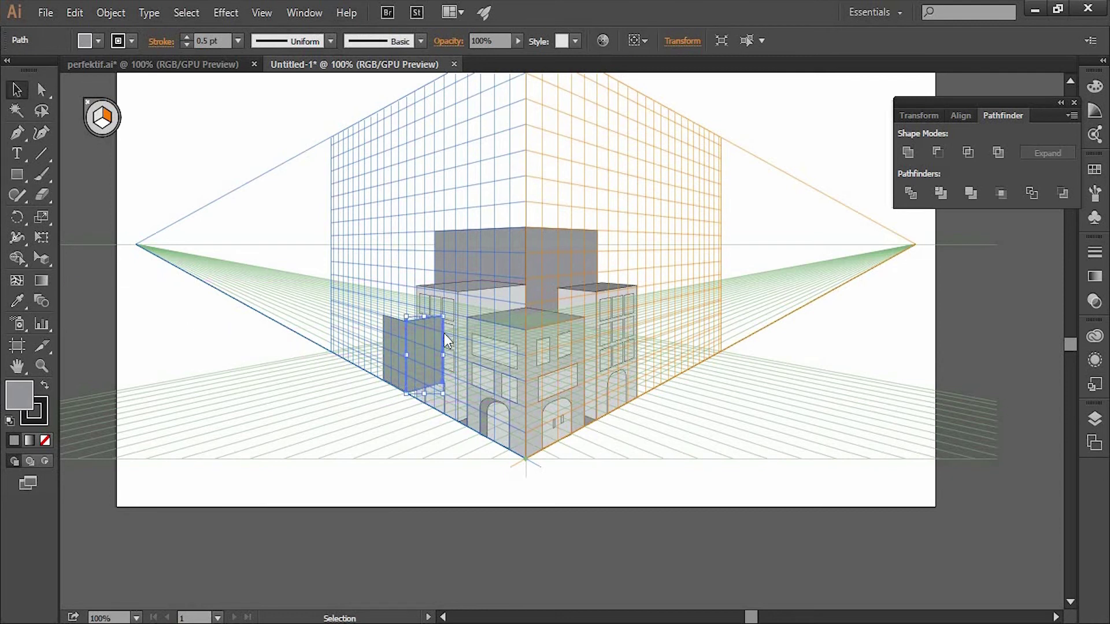
right_click(444, 333)
mouse_move(484, 258)
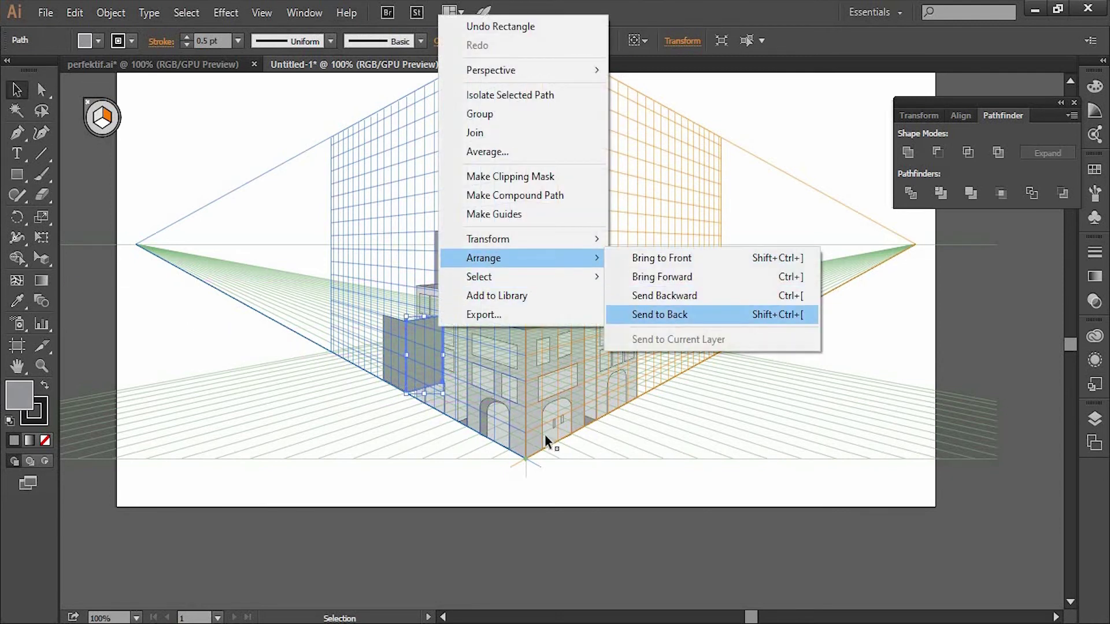
click(660, 314)
click(178, 321)
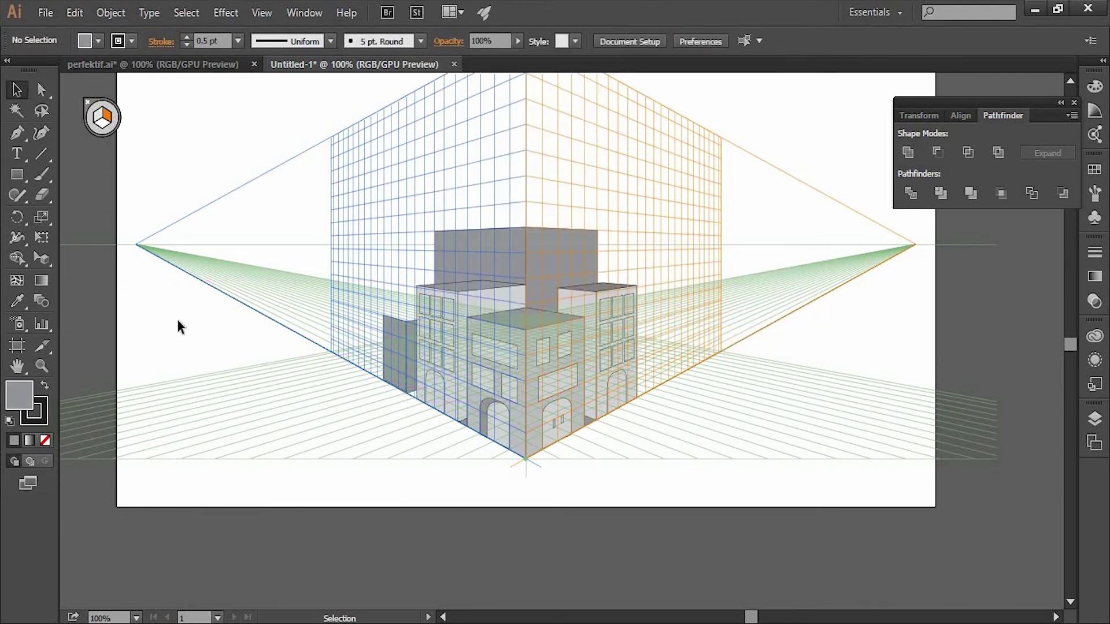
Step: Draw the small box's top face on the ground plane and fill it lighter grey
click(17, 172)
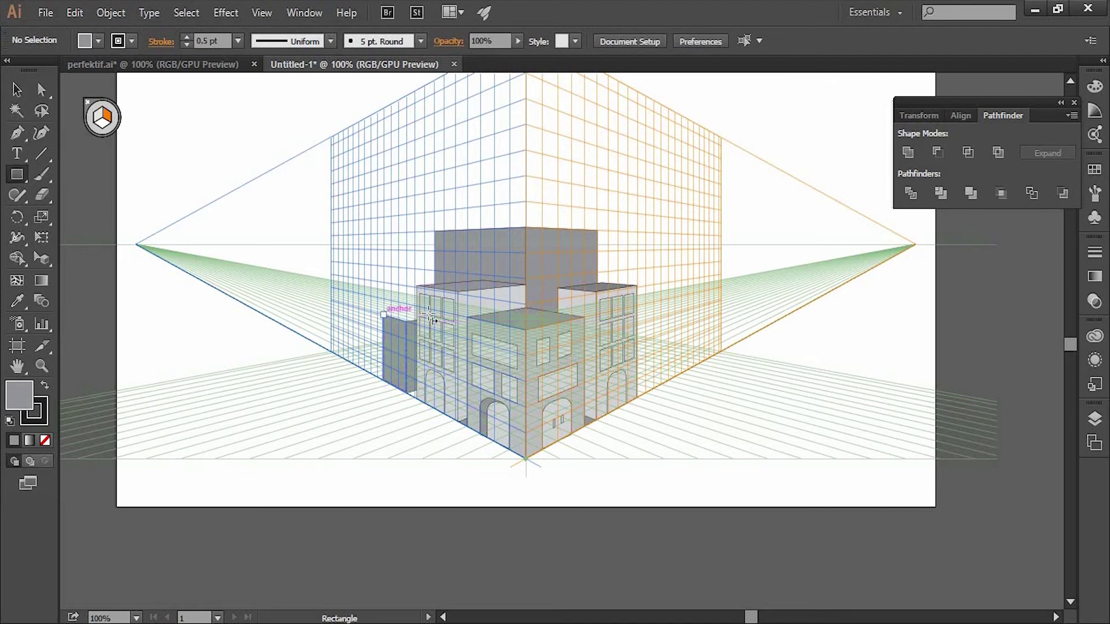
drag(383, 314, 441, 319)
ctrl+click(173, 191)
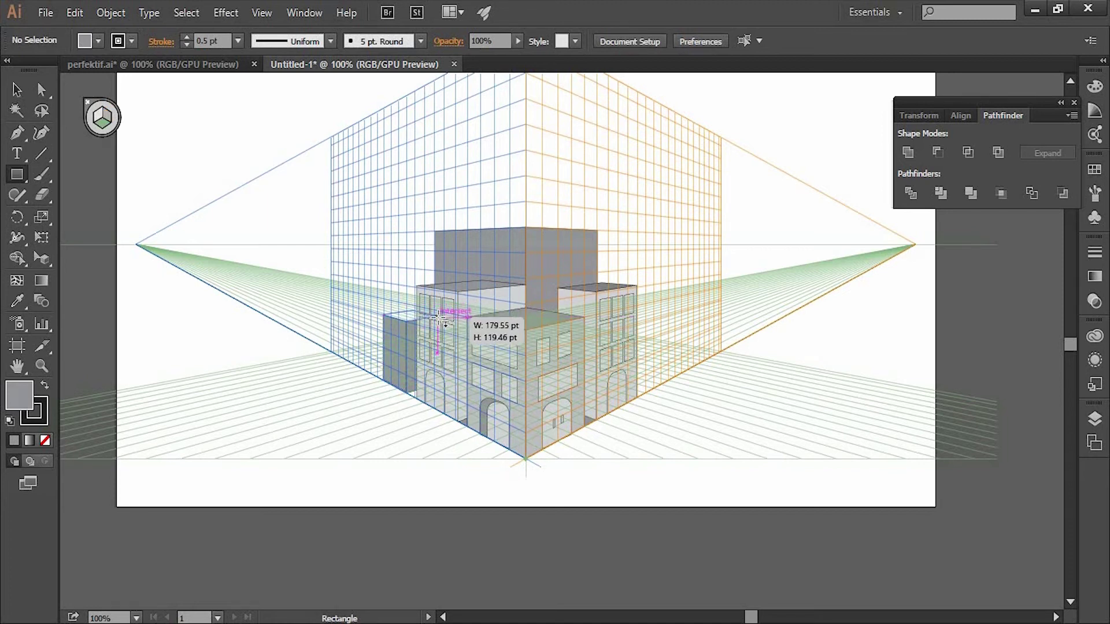
drag(441, 318, 437, 322)
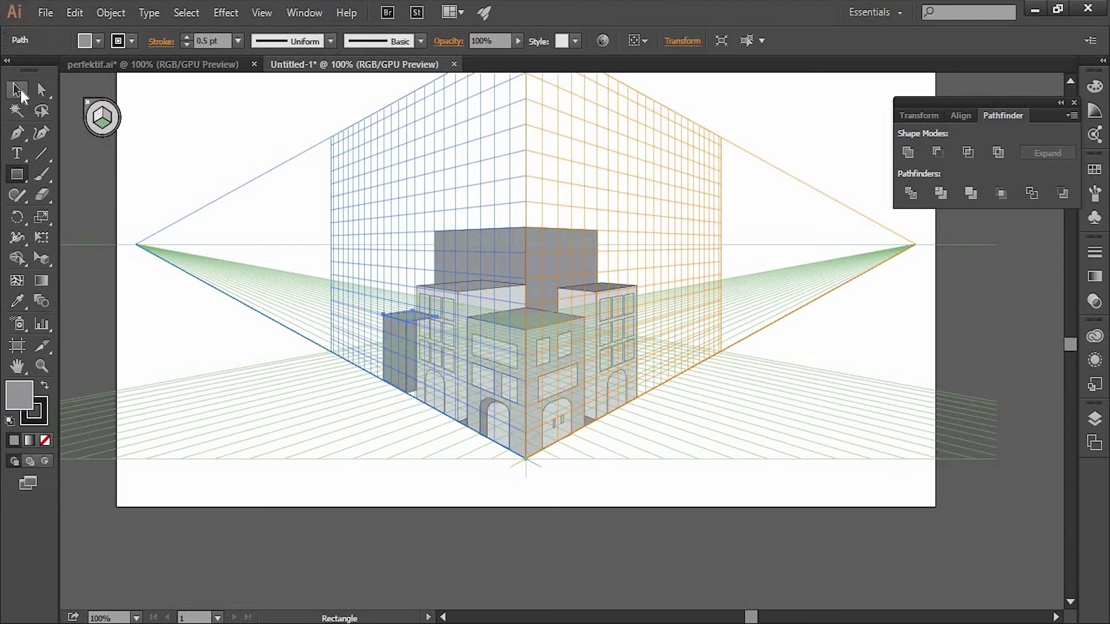
click(17, 89)
click(96, 45)
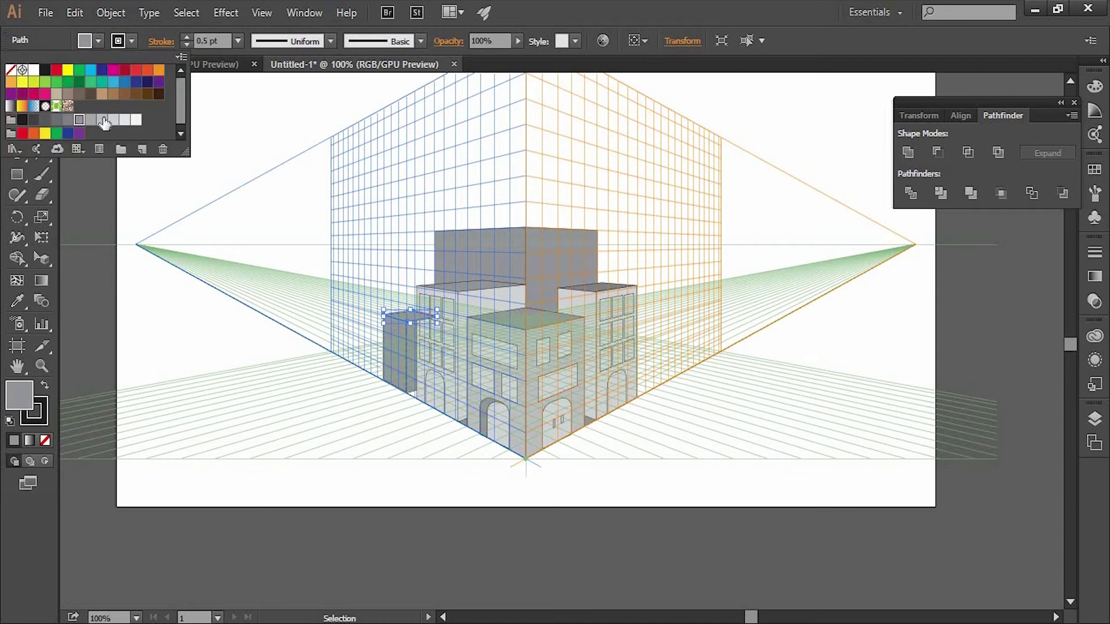
click(87, 124)
Step: Send the small box's top face behind the building
click(209, 518)
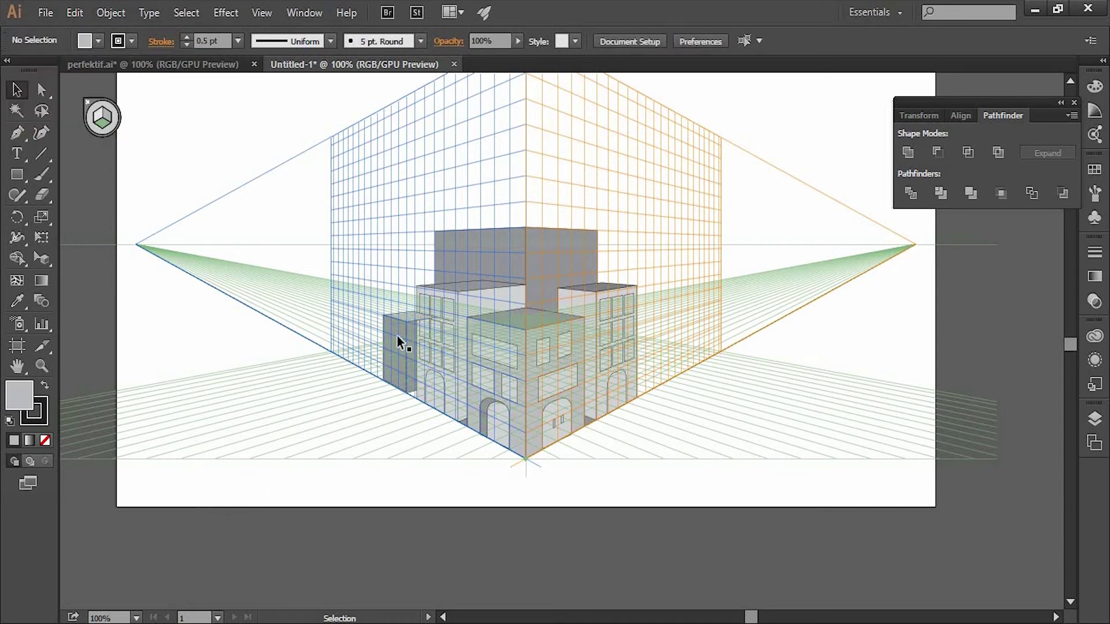
click(407, 318)
right_click(408, 319)
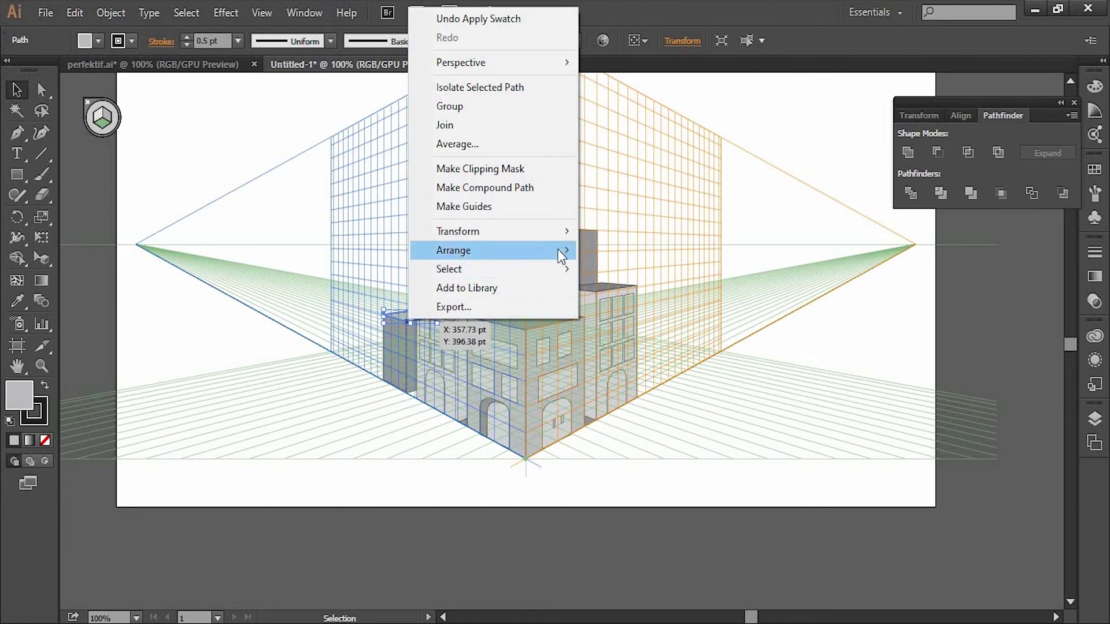
click(626, 309)
click(612, 498)
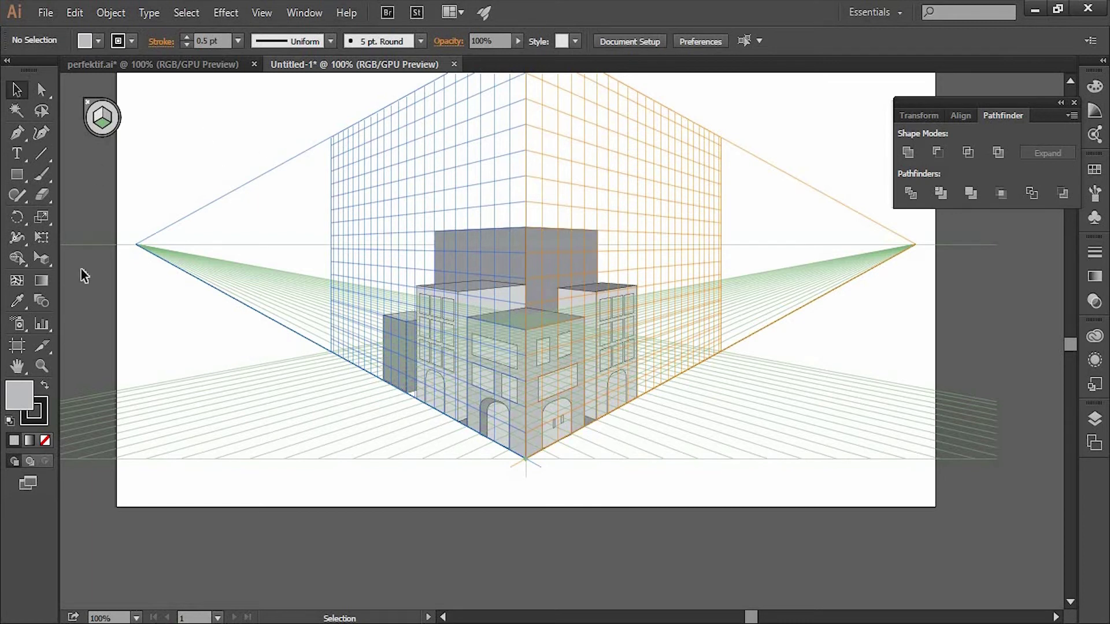
click(42, 263)
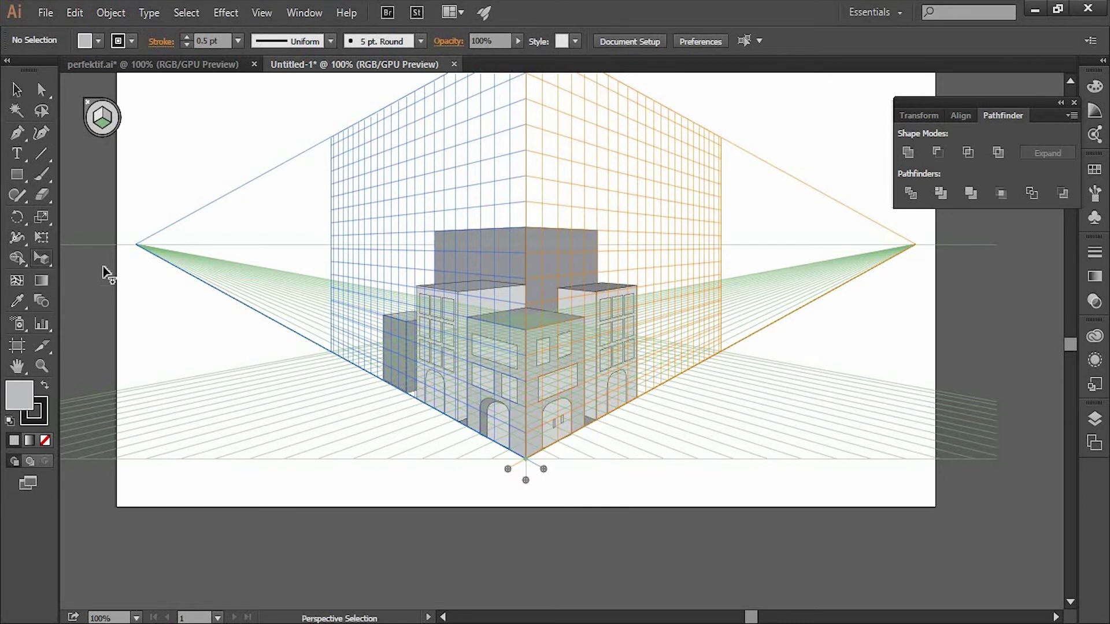
click(88, 106)
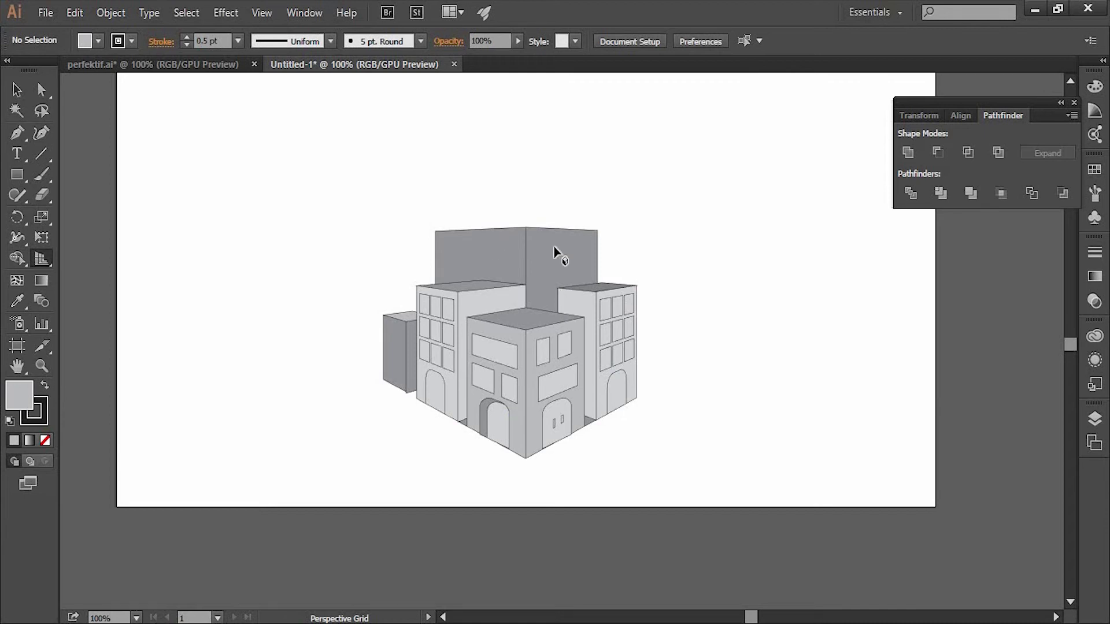
click(48, 259)
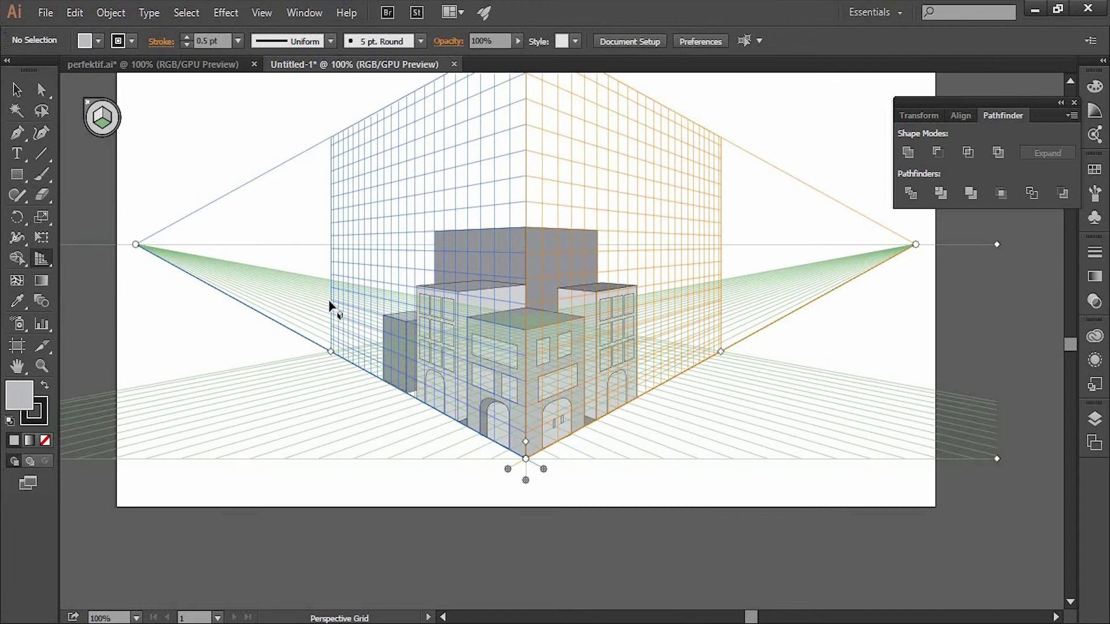
click(17, 174)
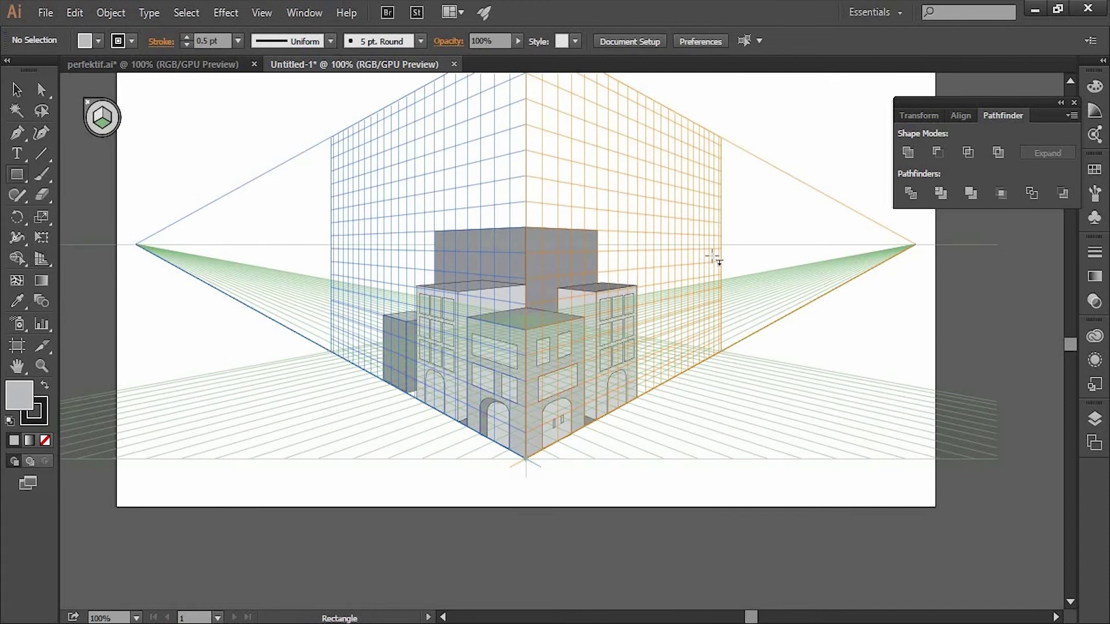
click(111, 108)
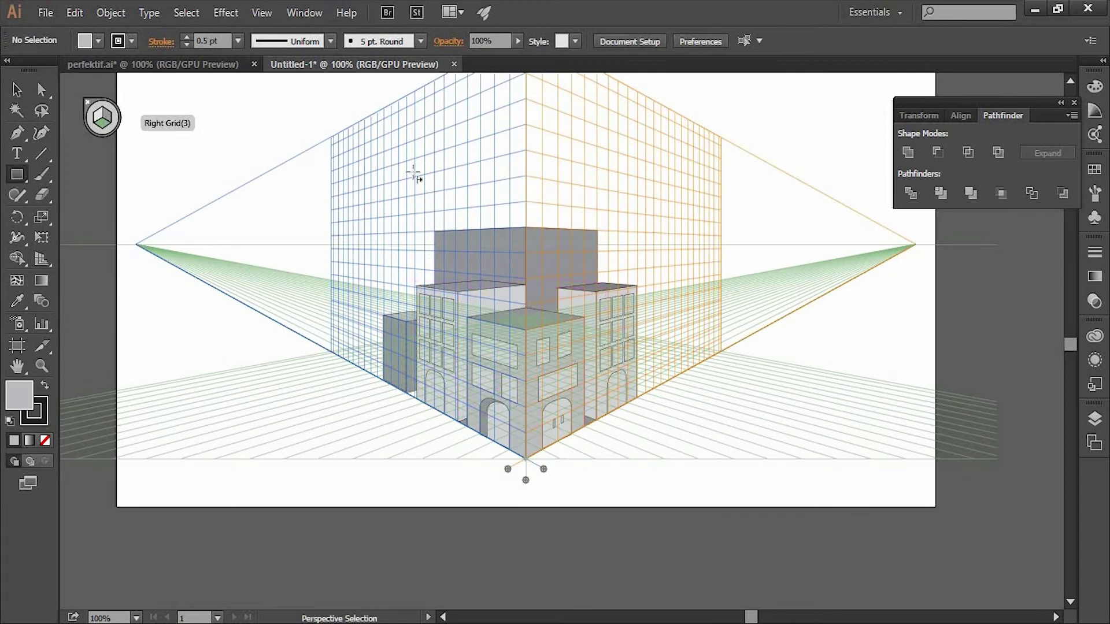
Step: Draw a wall below the tall back block and send it behind the building
click(98, 43)
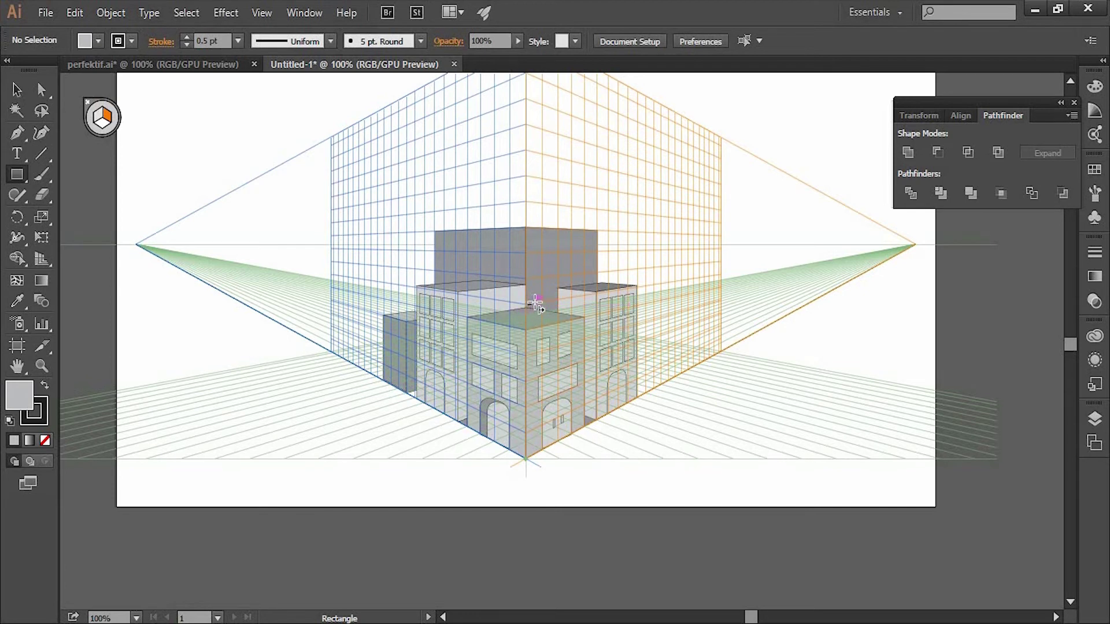
mouse_move(535, 302)
mouse_down()
mouse_move(582, 295)
mouse_move(595, 274)
mouse_up()
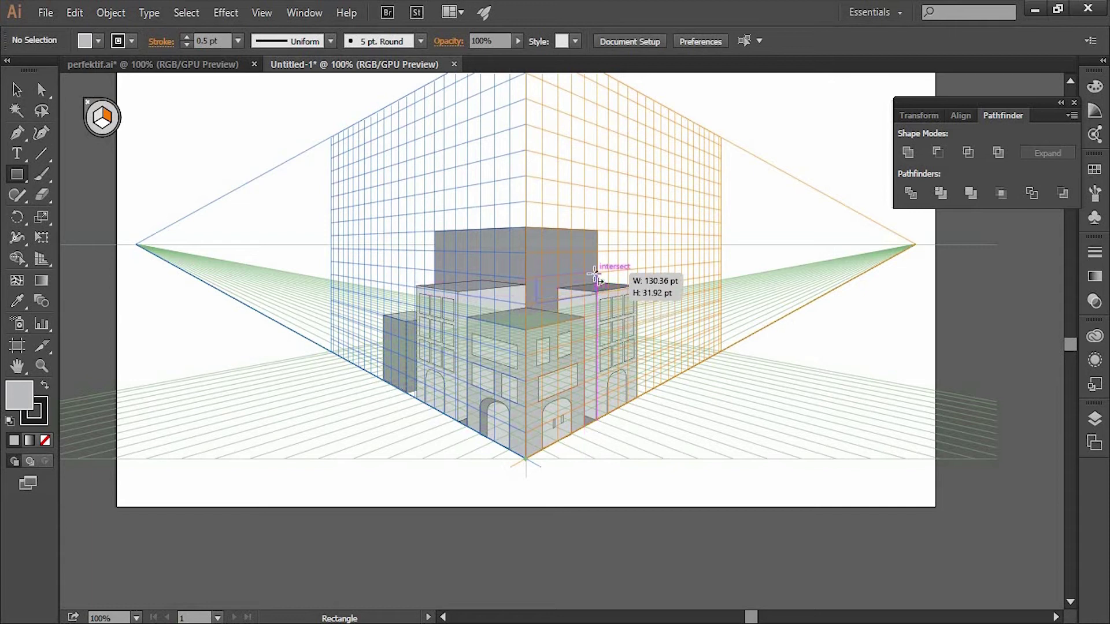
click(17, 89)
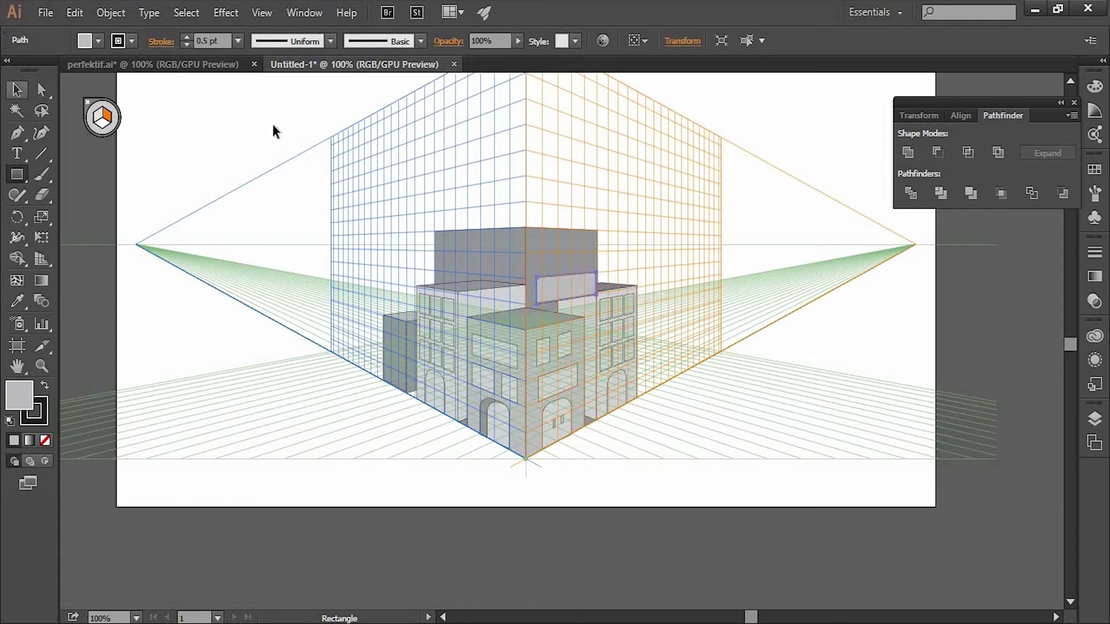
click(563, 285)
right_click(564, 286)
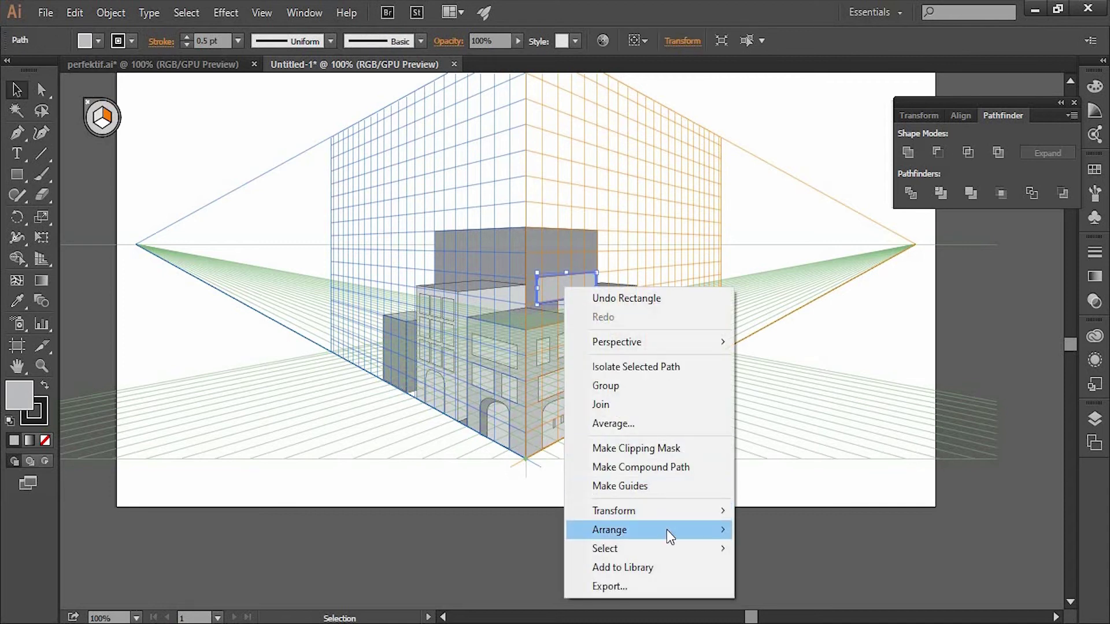
click(831, 586)
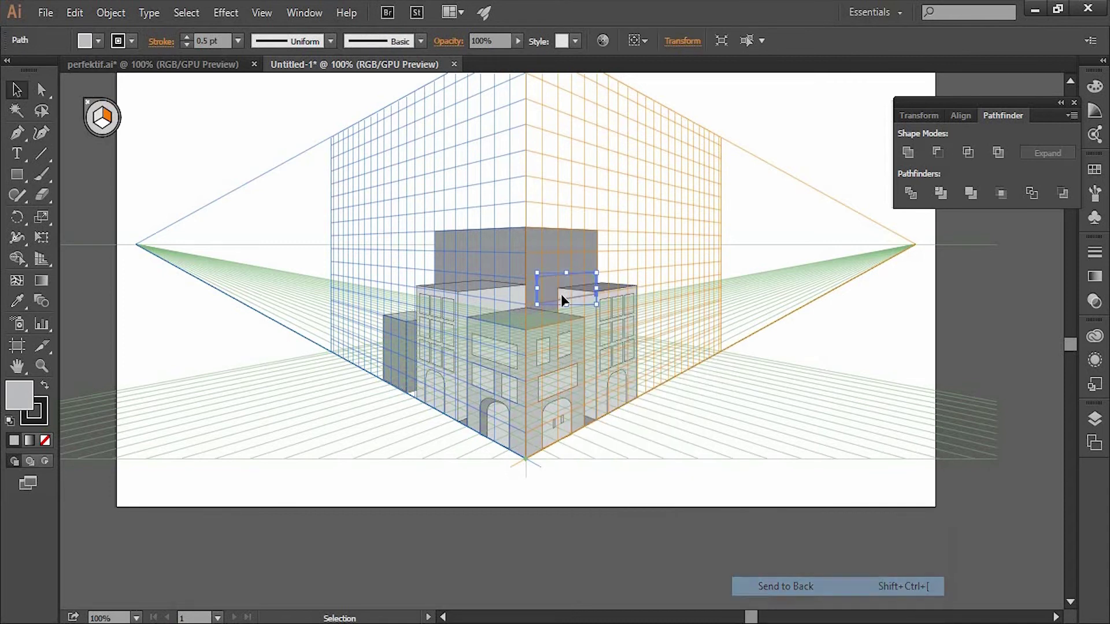
Step: Send the tall block's face to the back and draw a small 24.8 × 24.9 pt window on it
click(547, 235)
right_click(548, 237)
mouse_move(607, 480)
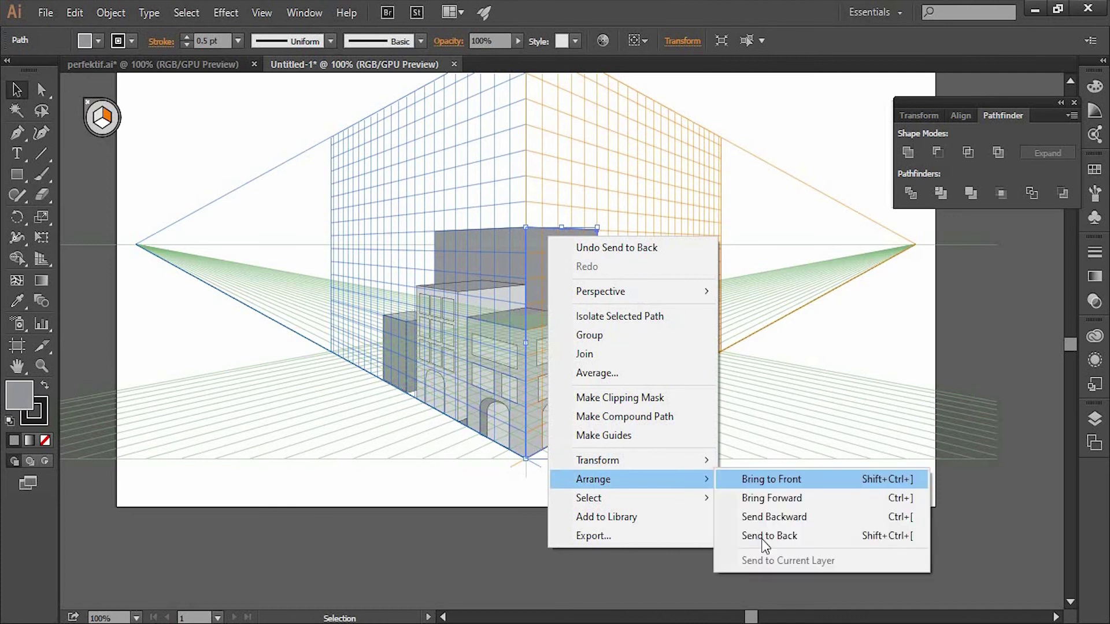
click(762, 538)
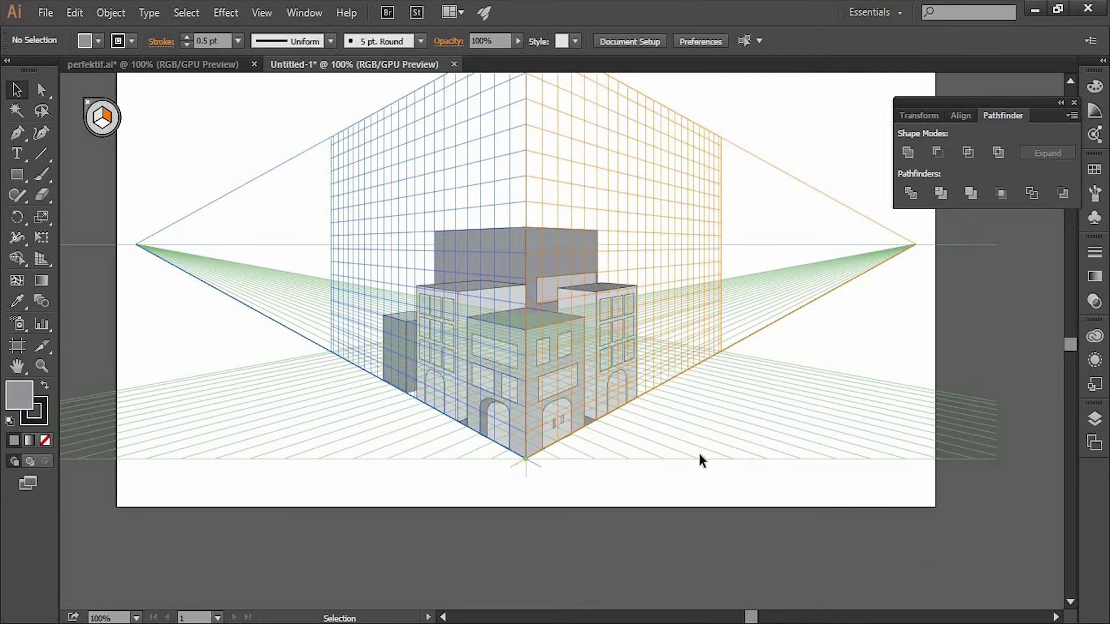
click(20, 174)
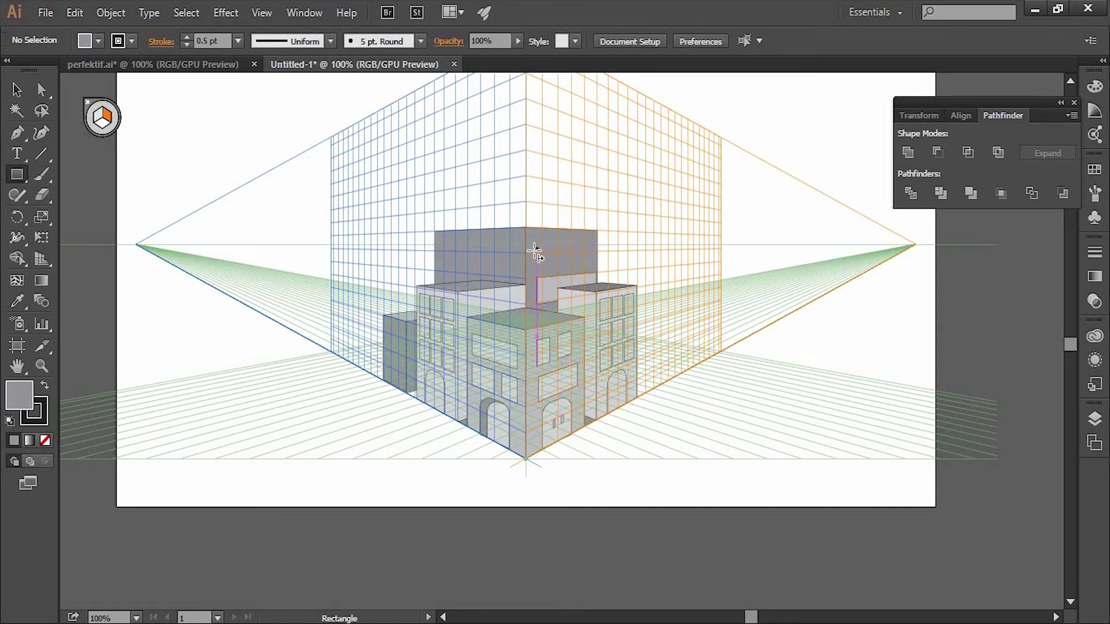
drag(538, 255, 576, 260)
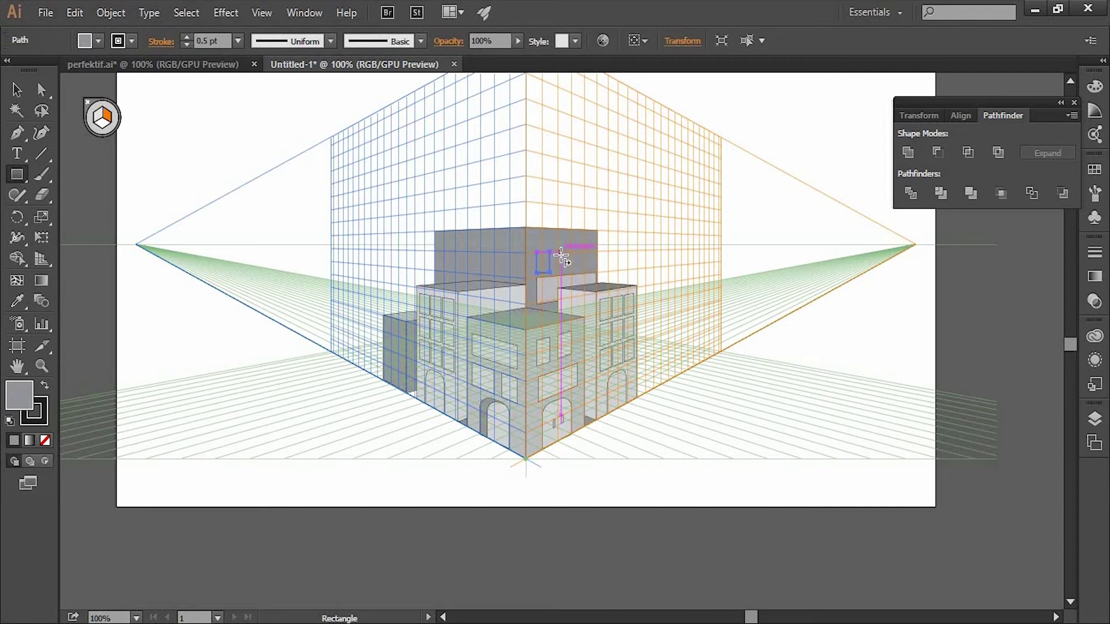
Step: Draw a third light grey small window on the tall block's right face
click(98, 44)
click(102, 120)
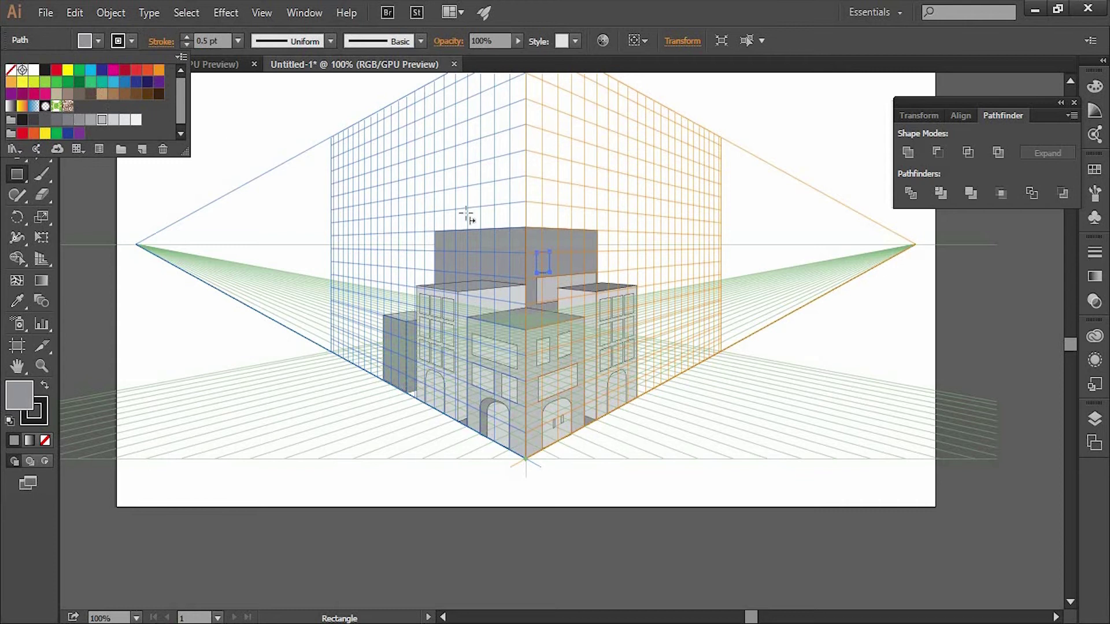
click(561, 260)
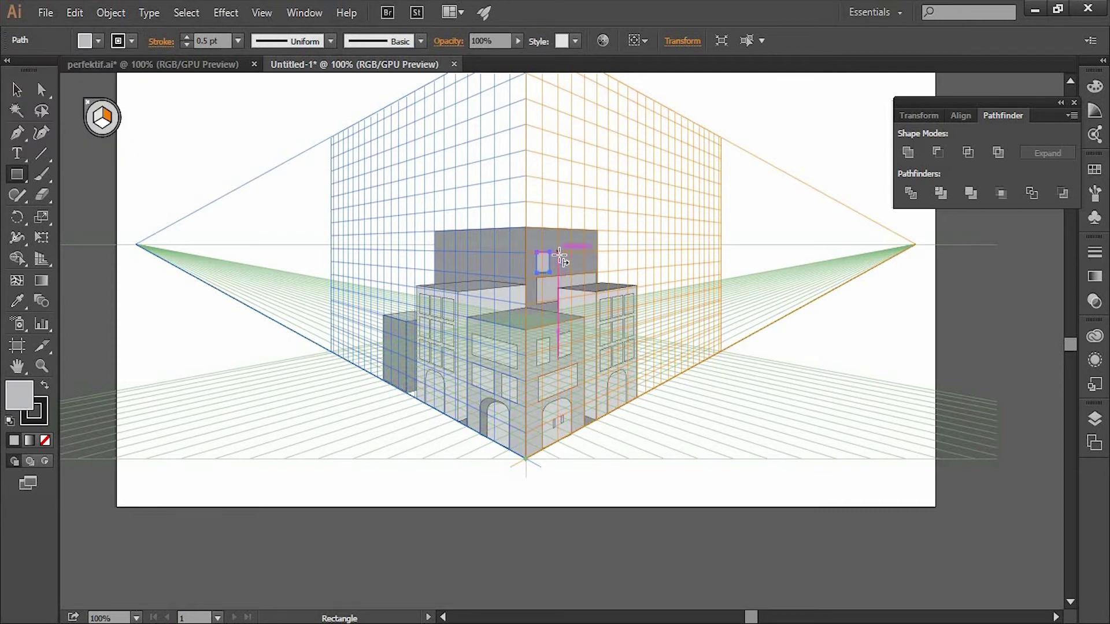
drag(562, 262, 589, 271)
Step: Draw a wide band, roughly 112 × 20 pt, above the three right-face windows
click(41, 132)
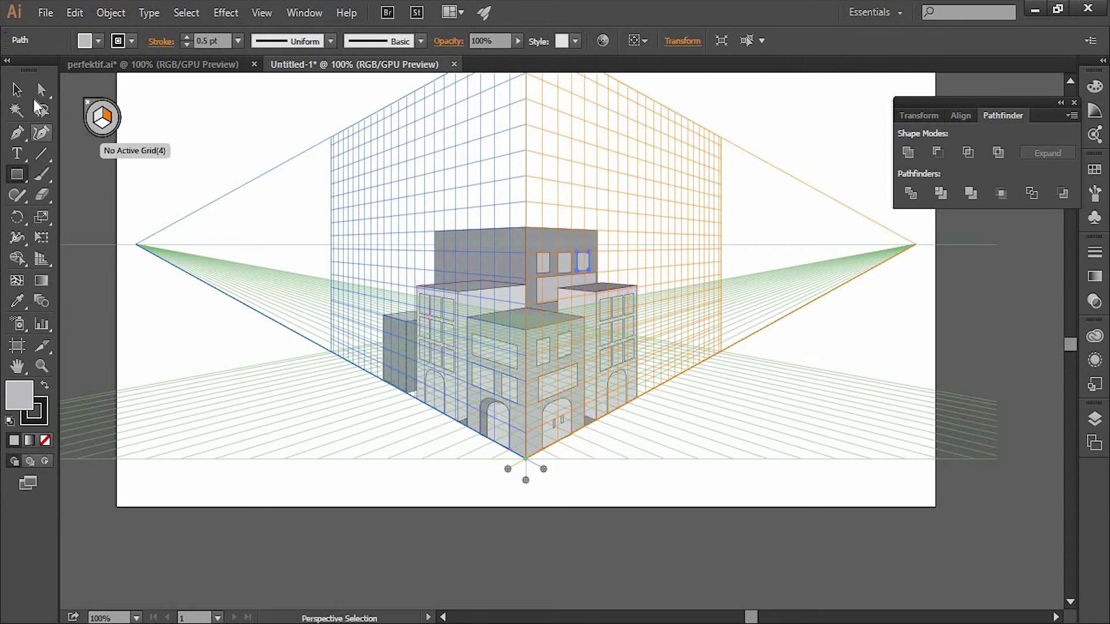
key(v)
click(356, 132)
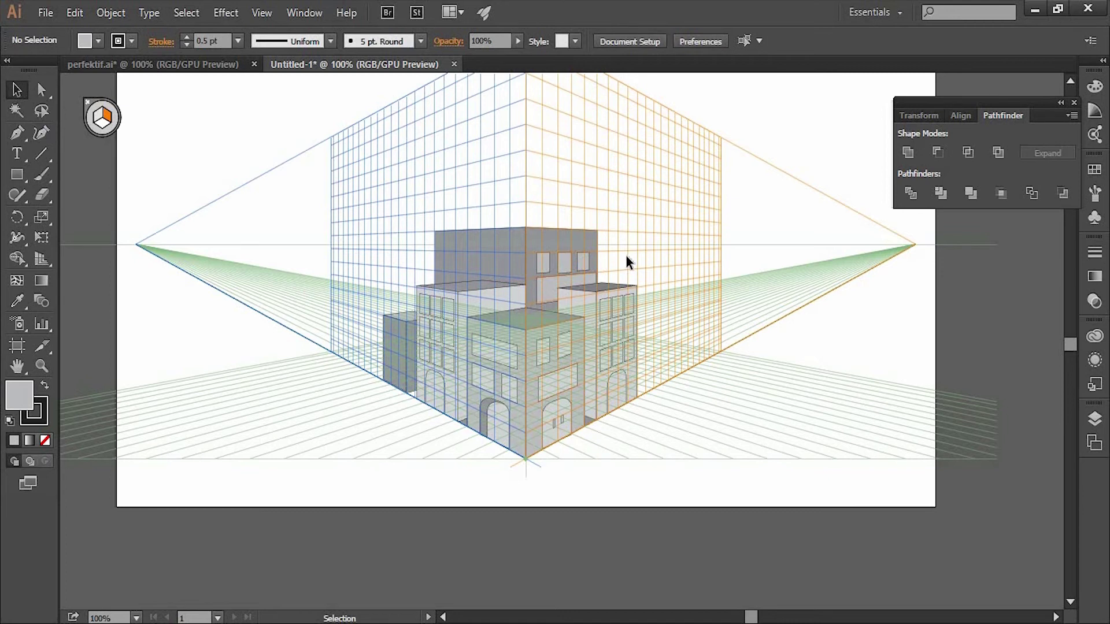
click(22, 173)
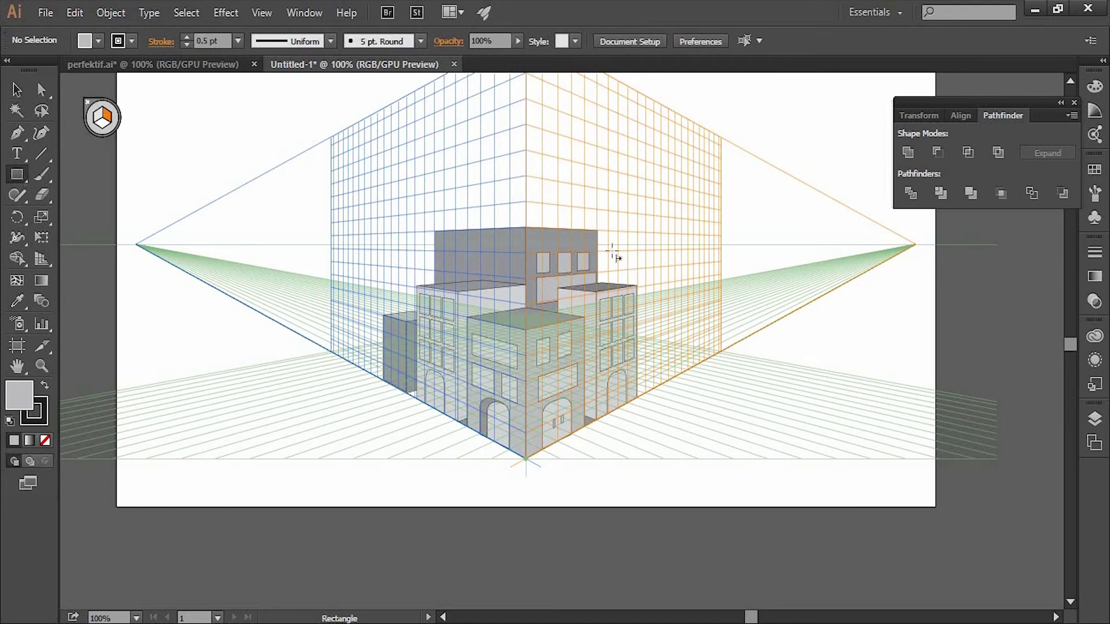
drag(537, 253, 590, 238)
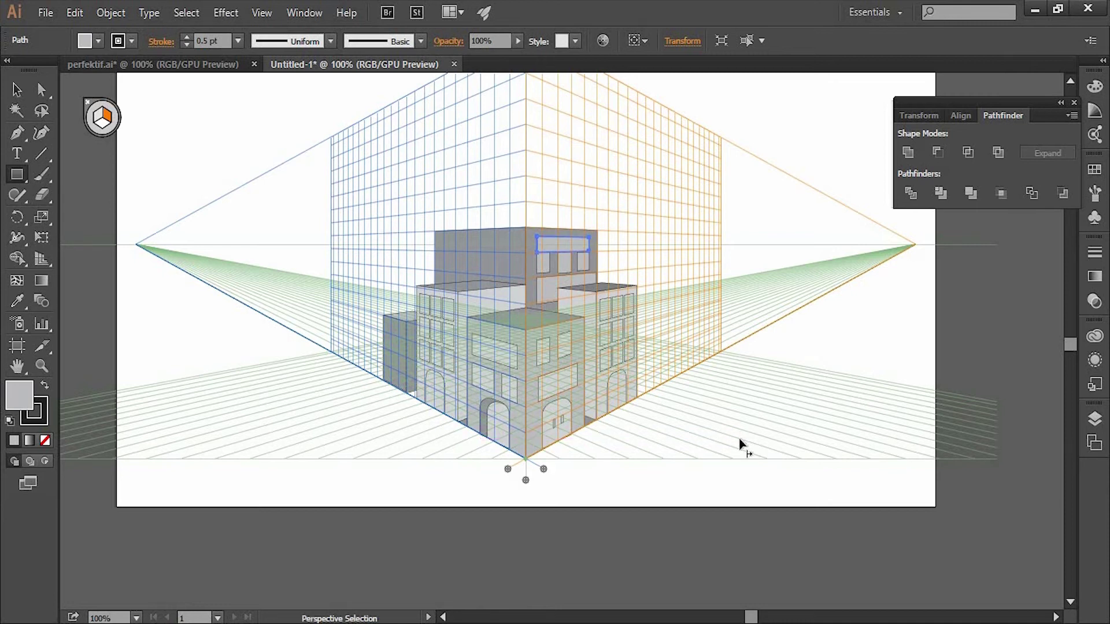
Step: Zoom in and raise the wide right-face band about 4 pt, then activate the left plane
key(ctrl+plus)
key(ctrl+plus)
key(ctrl+plus)
drag(702, 272, 671, 419)
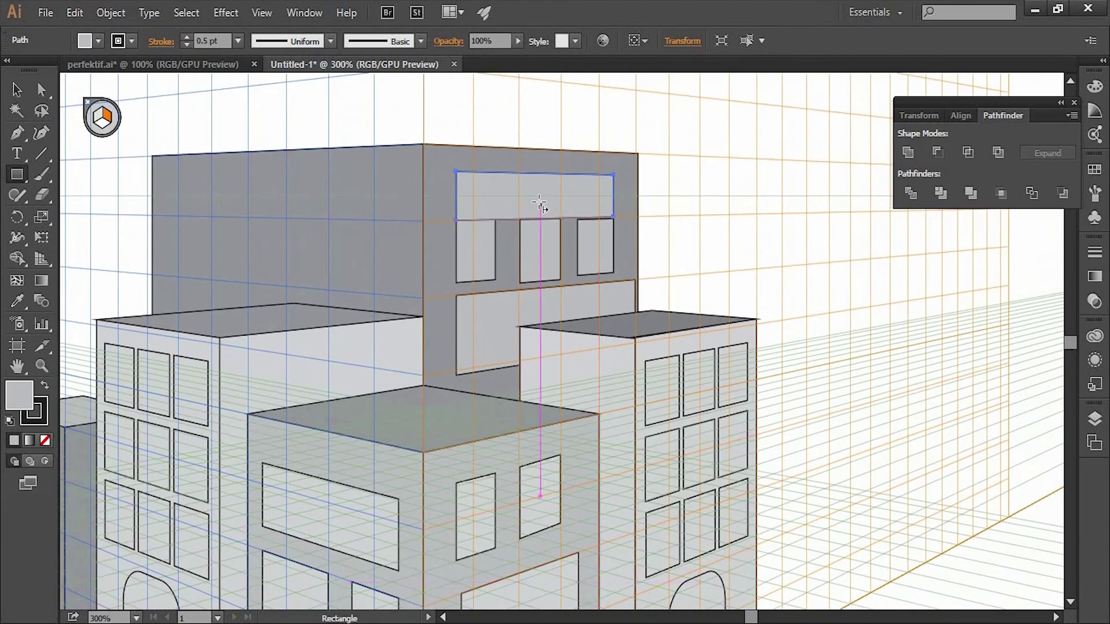
click(167, 132)
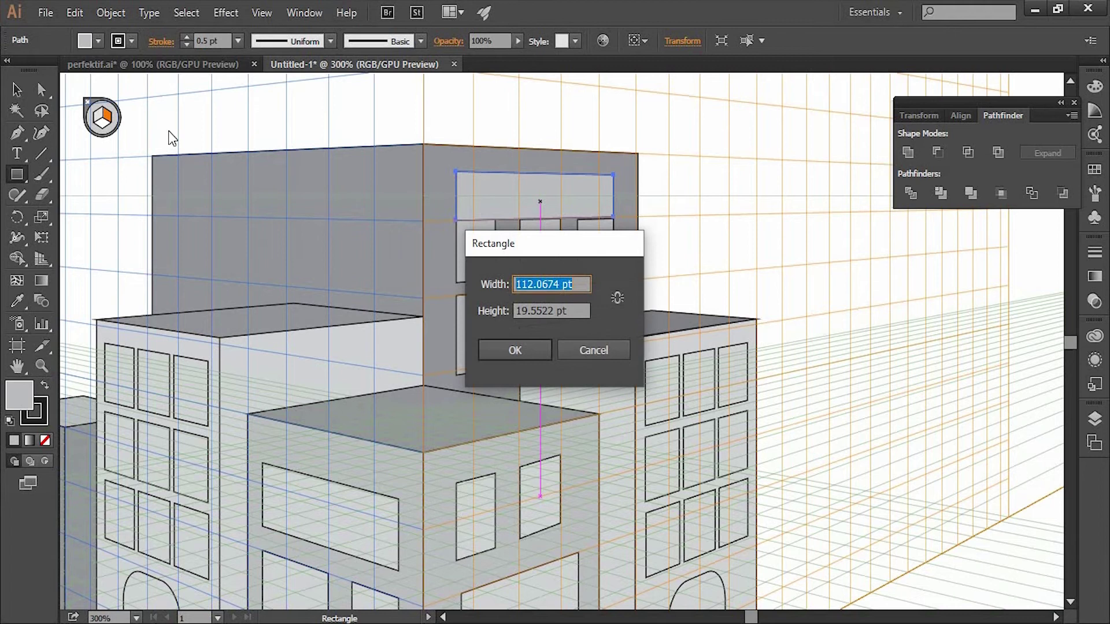
click(587, 358)
click(16, 89)
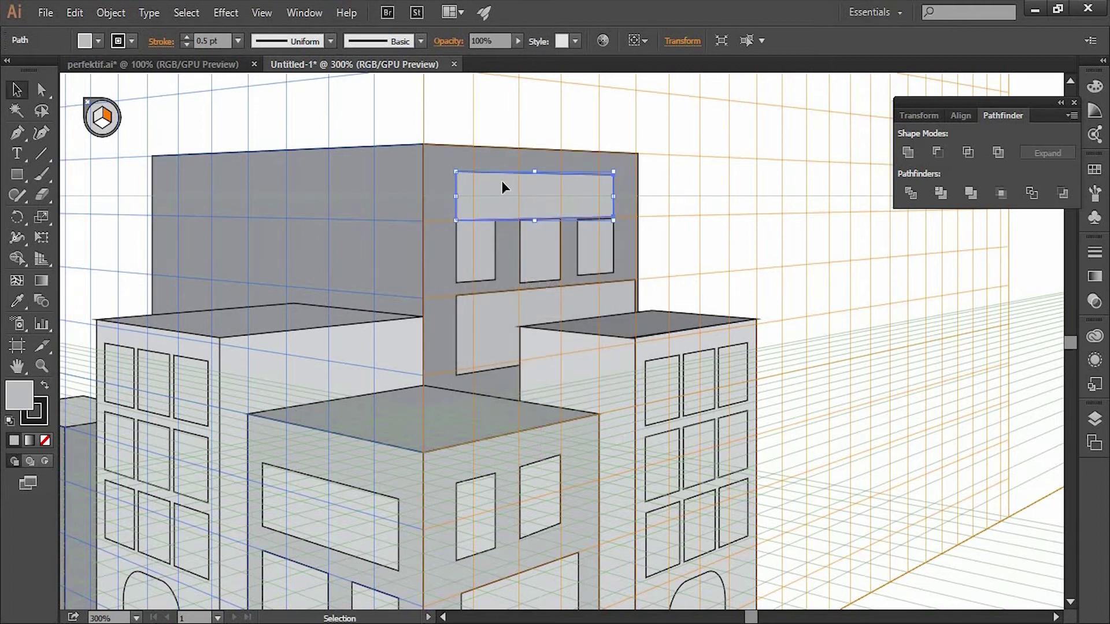
drag(501, 182, 502, 174)
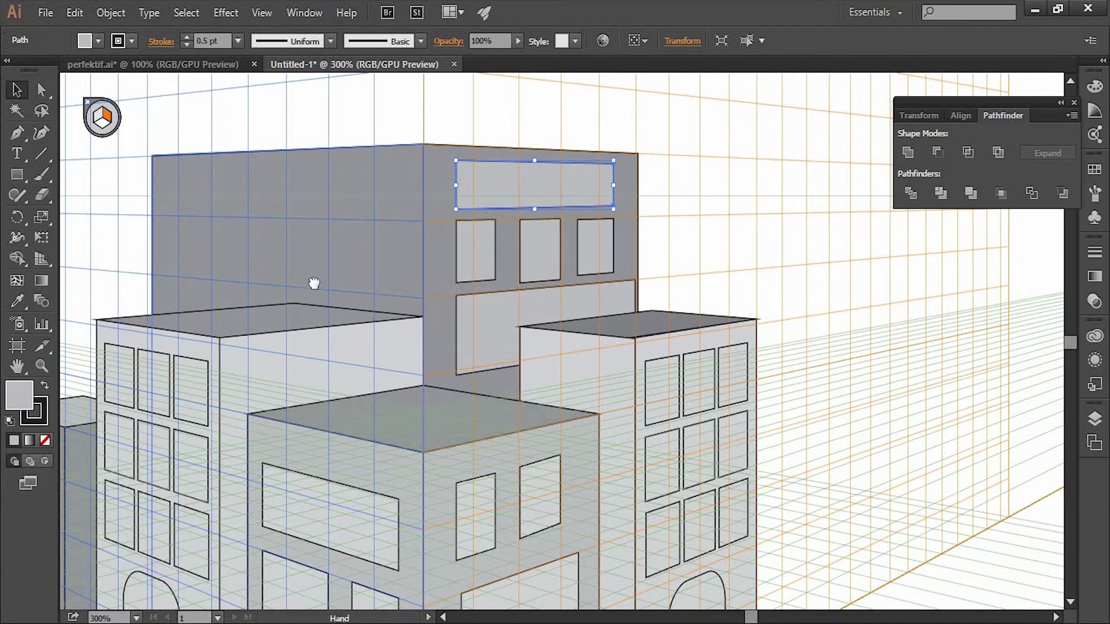
drag(312, 283, 463, 330)
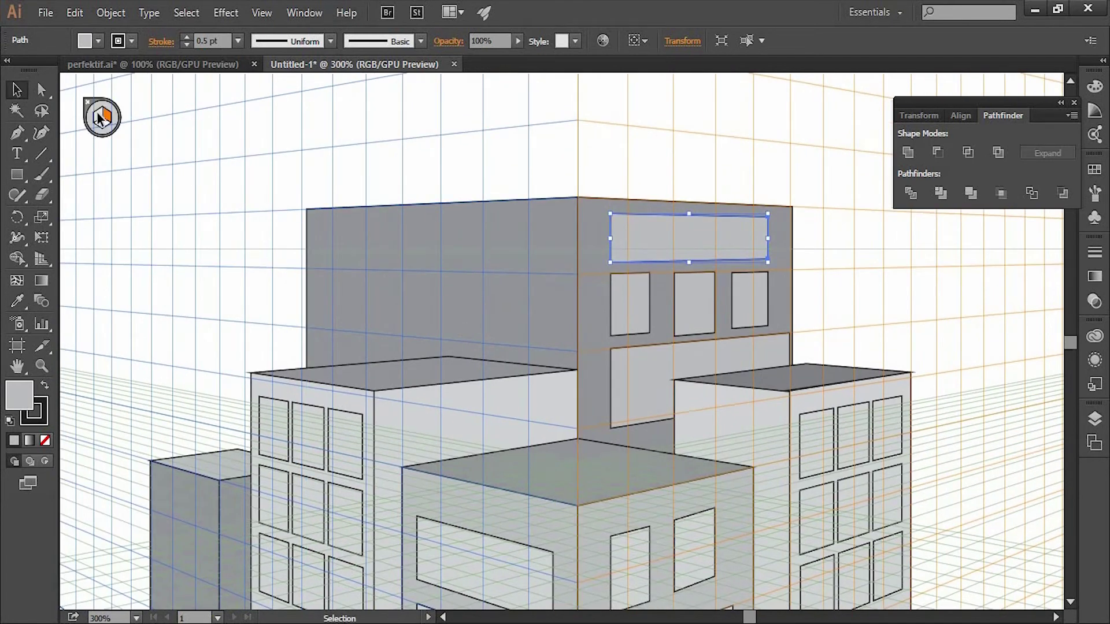
click(97, 117)
key(m)
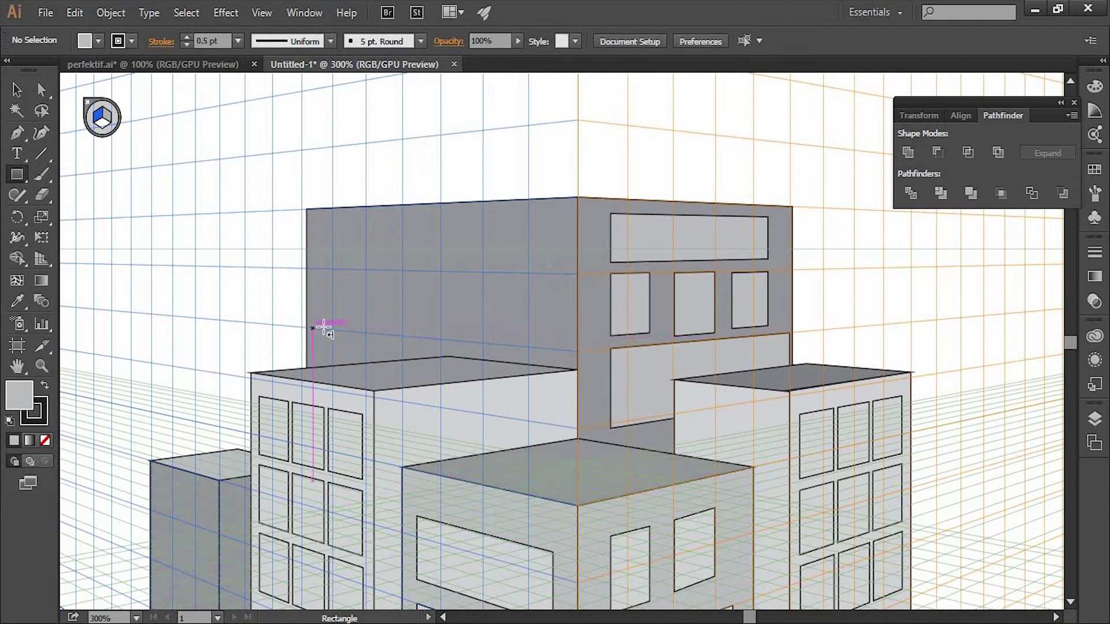
Step: Draw a wide window on the tall block's left face, sending it and the face to back
mouse_move(333, 329)
mouse_down()
mouse_move(545, 424)
mouse_move(527, 421)
mouse_up()
click(16, 89)
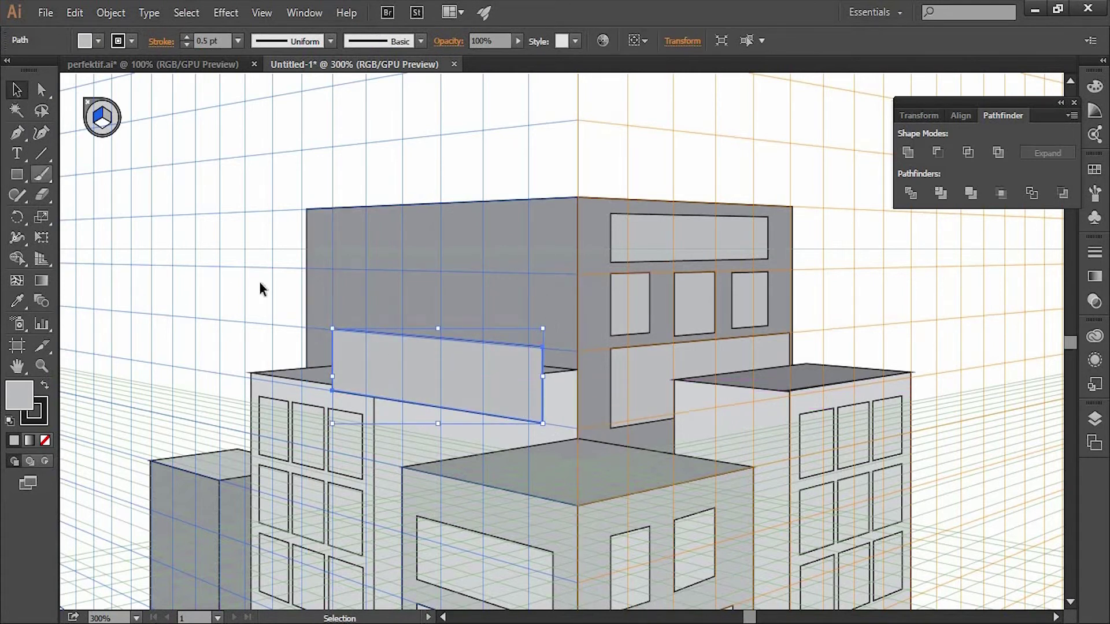
right_click(436, 351)
mouse_move(482, 282)
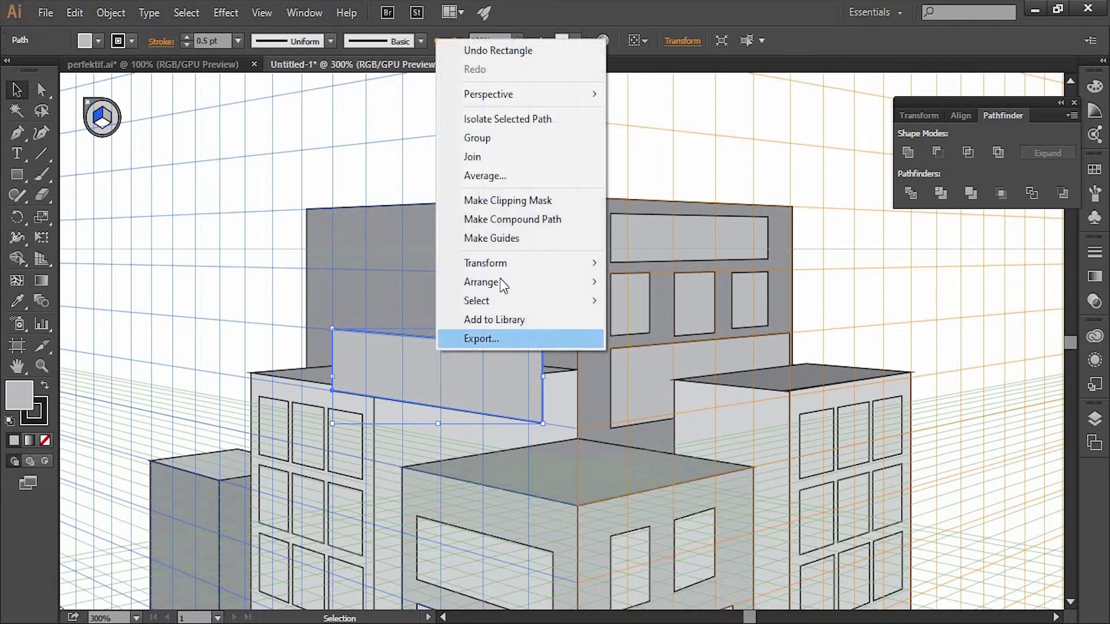
click(626, 339)
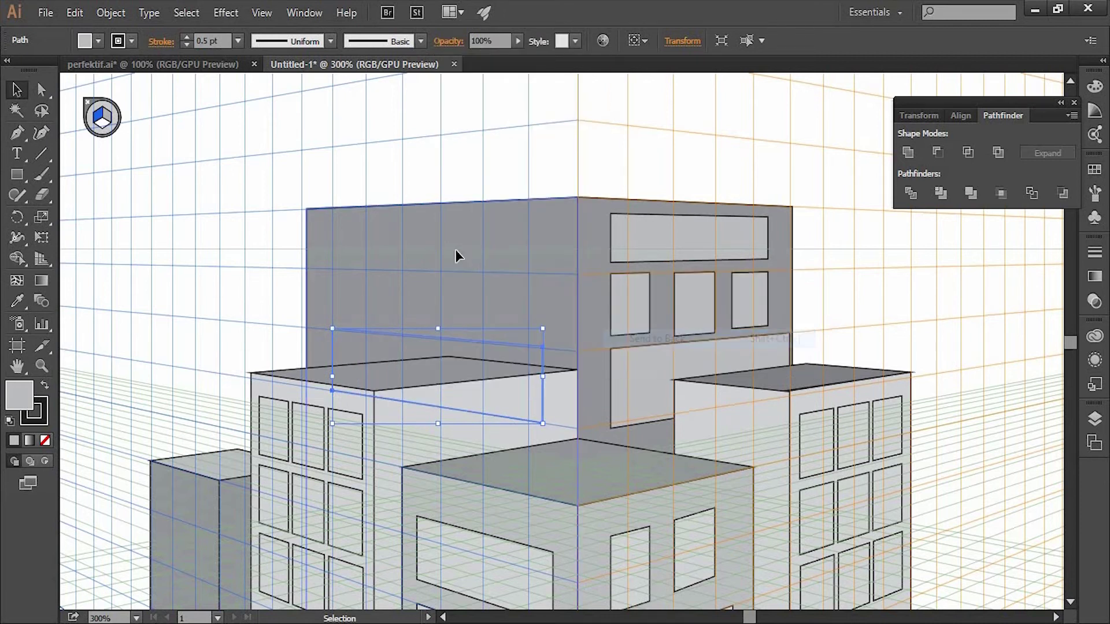
right_click(455, 249)
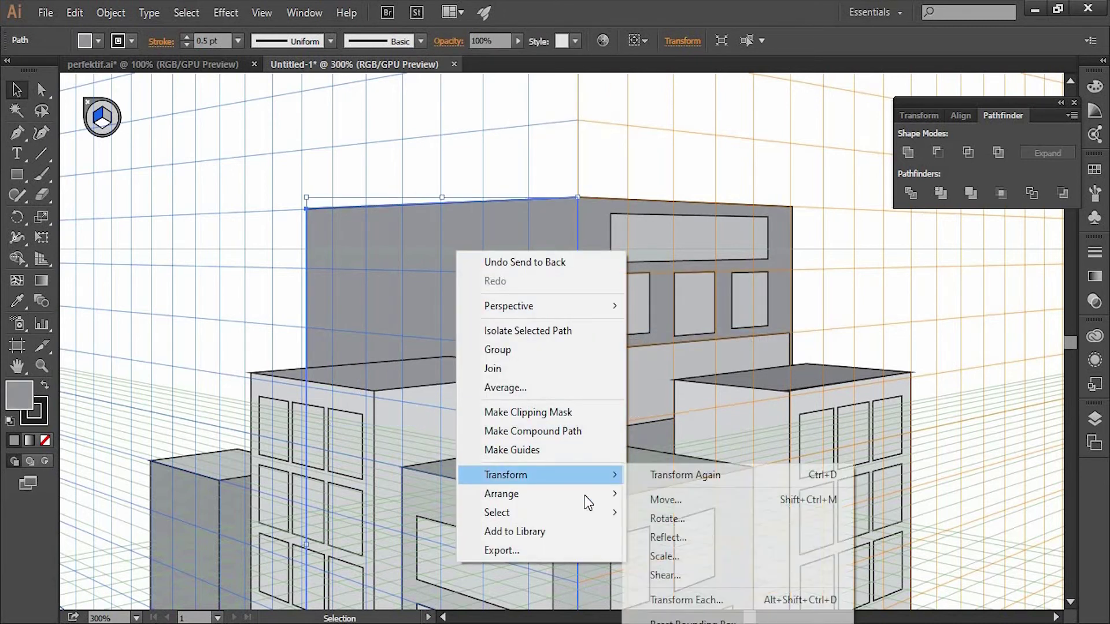
mouse_move(501, 493)
click(693, 550)
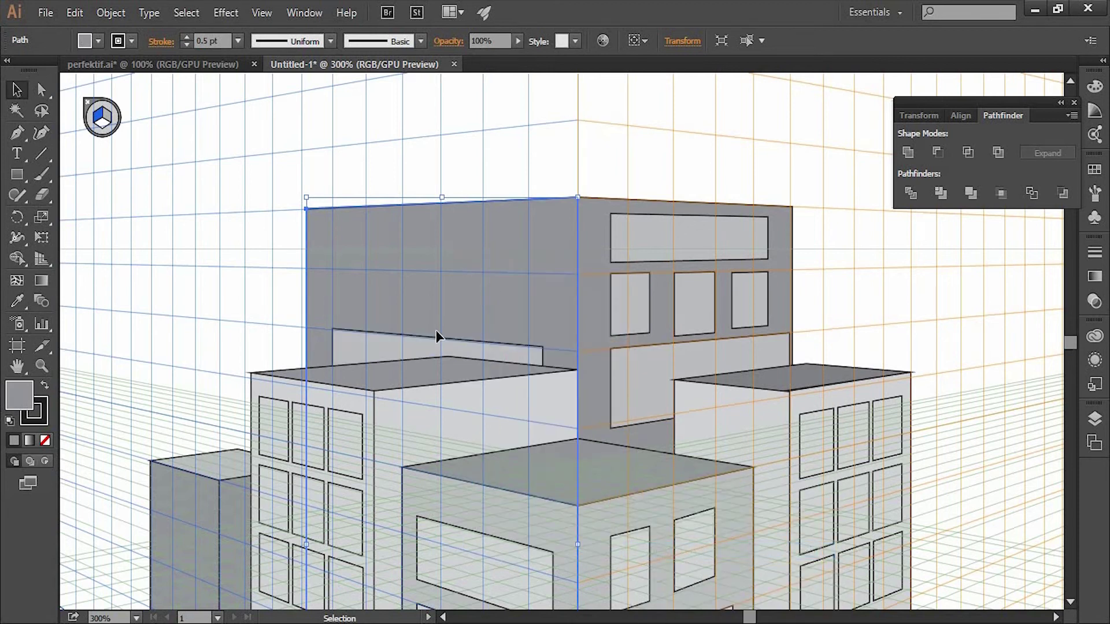
click(18, 172)
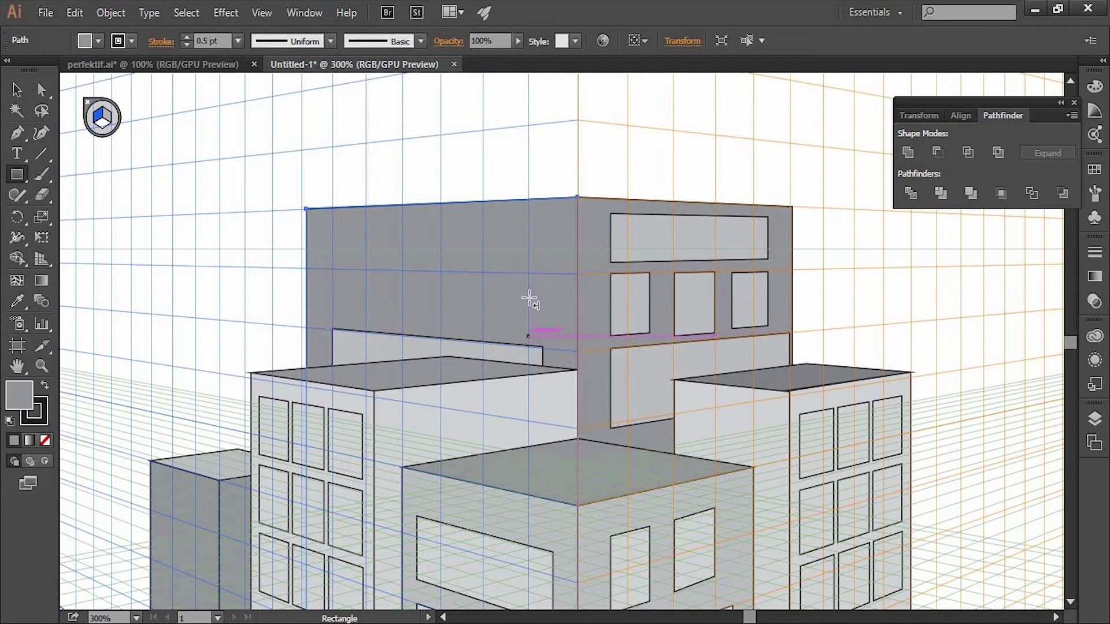
Step: Draw three small windows in a row on the tall block's left face
drag(528, 273, 533, 296)
drag(541, 318, 486, 323)
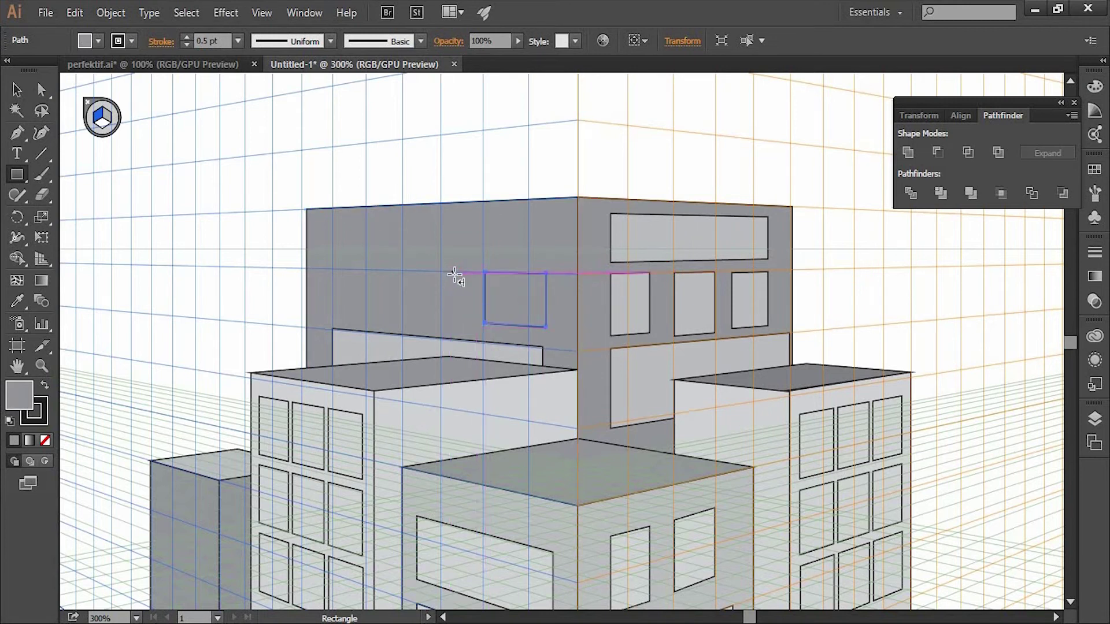
mouse_move(454, 272)
mouse_down()
mouse_move(390, 317)
mouse_move(402, 317)
mouse_up()
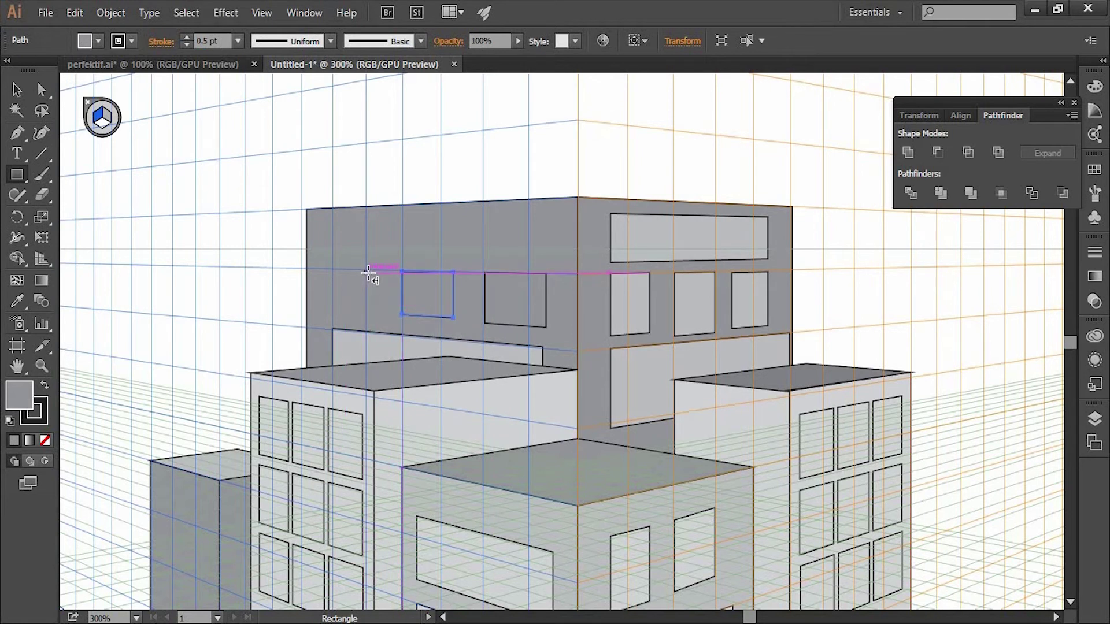
drag(366, 272, 322, 301)
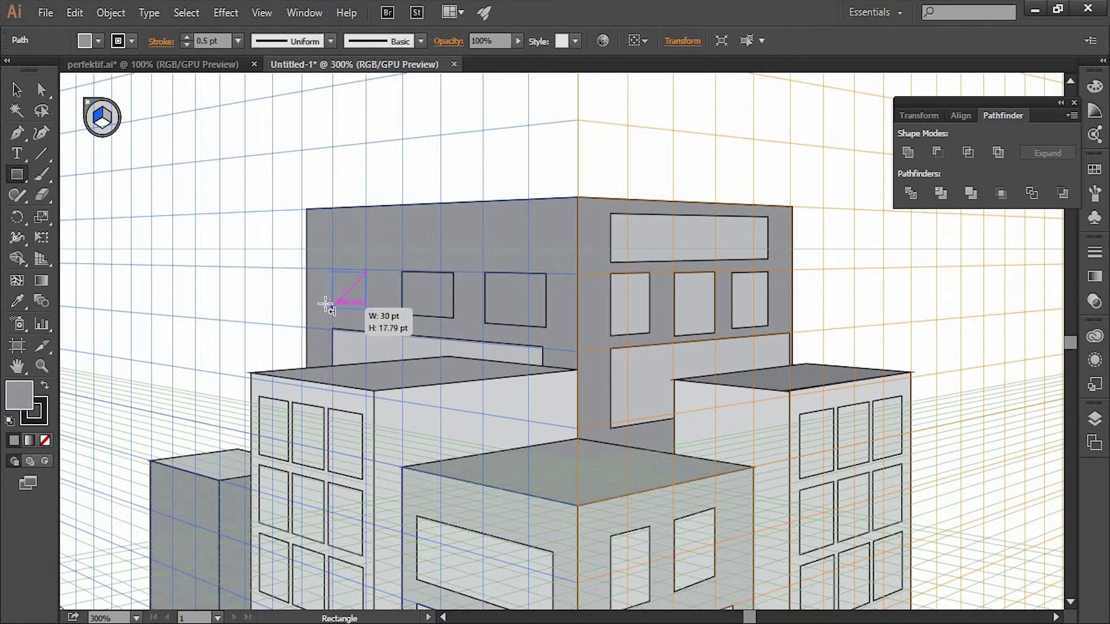
drag(322, 302, 324, 305)
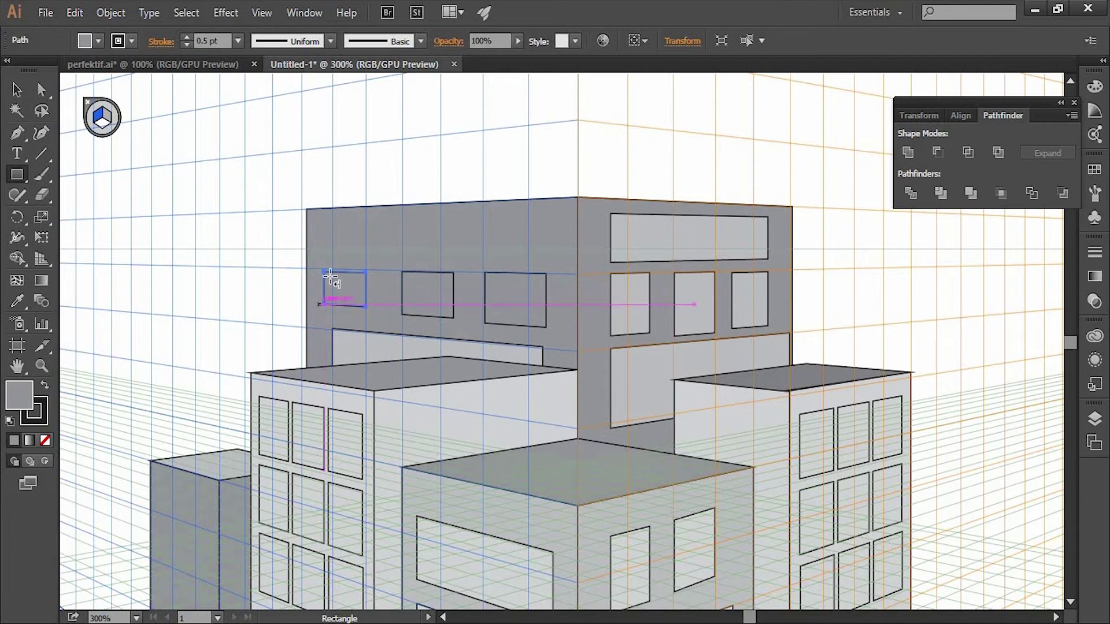
key(shift+Up)
key(shift+Up)
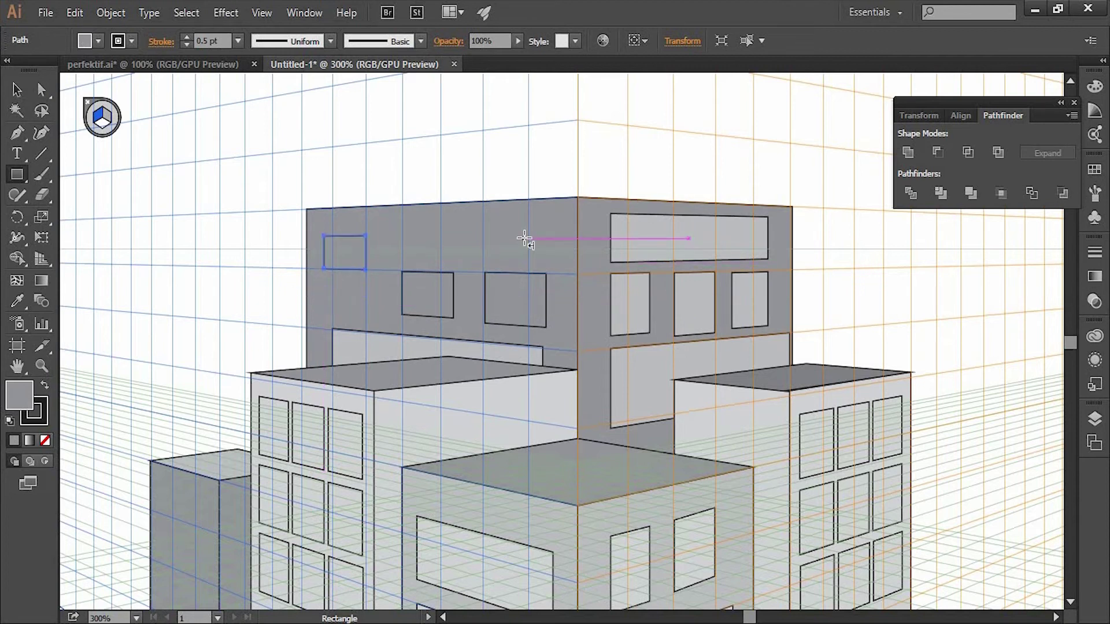
key(ctrl+z)
Step: Adjust the leftmost window and fill all three left-face windows light grey
click(16, 89)
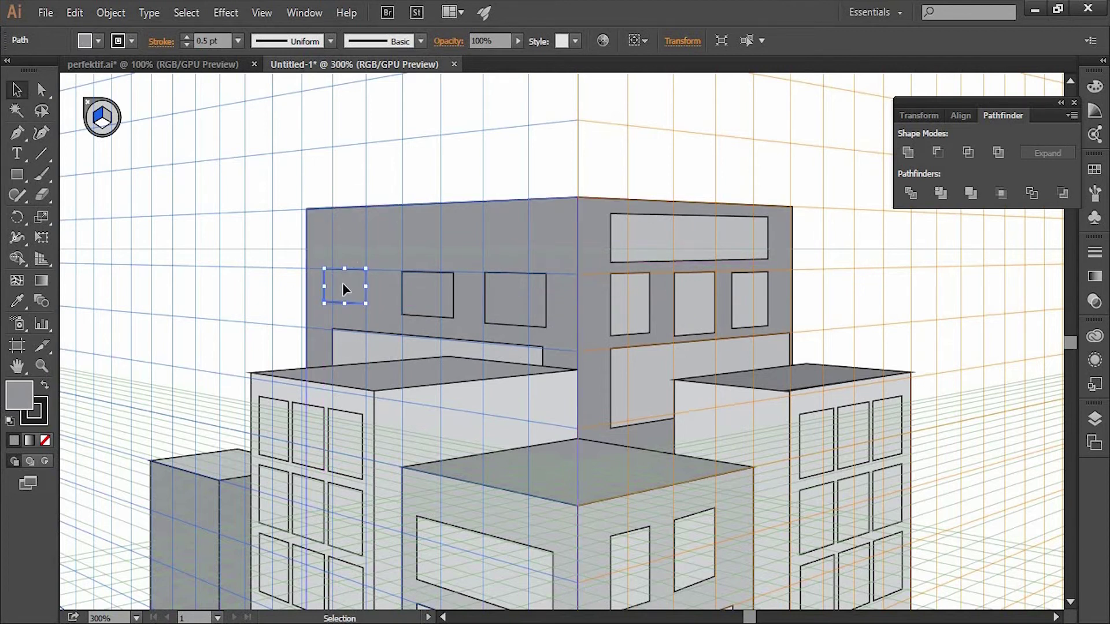
drag(344, 289, 392, 322)
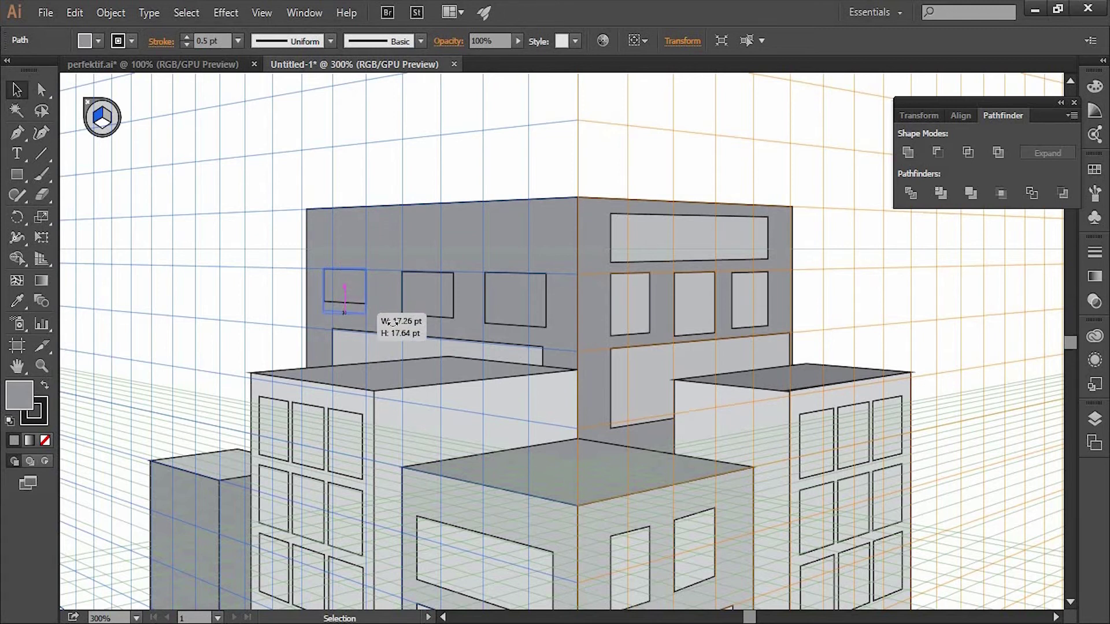
shift+click(512, 314)
shift+click(428, 292)
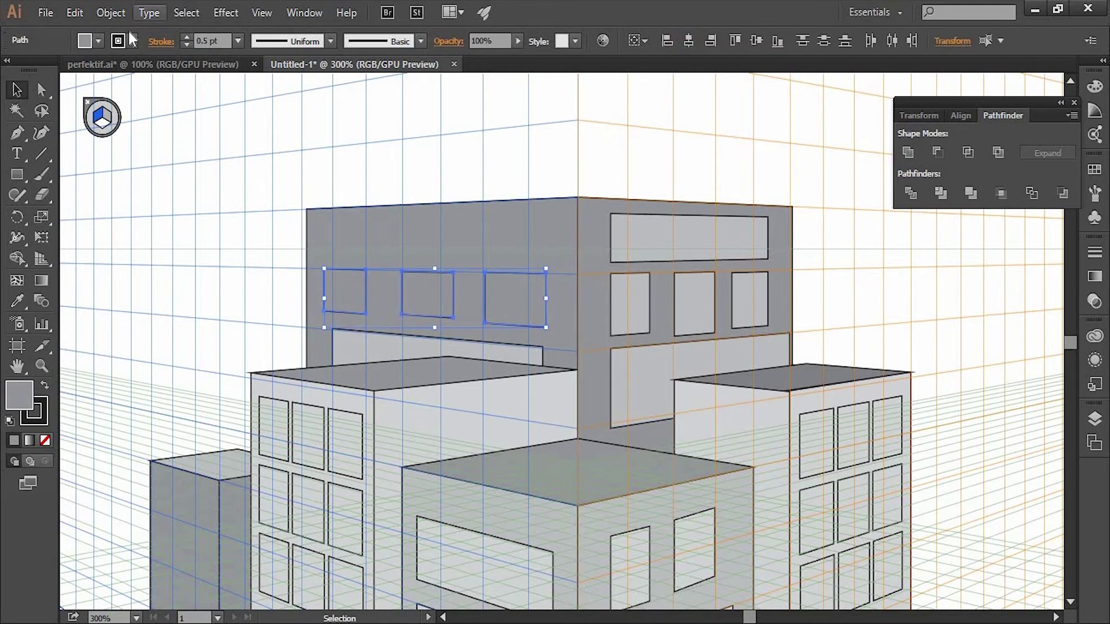
click(99, 40)
click(113, 119)
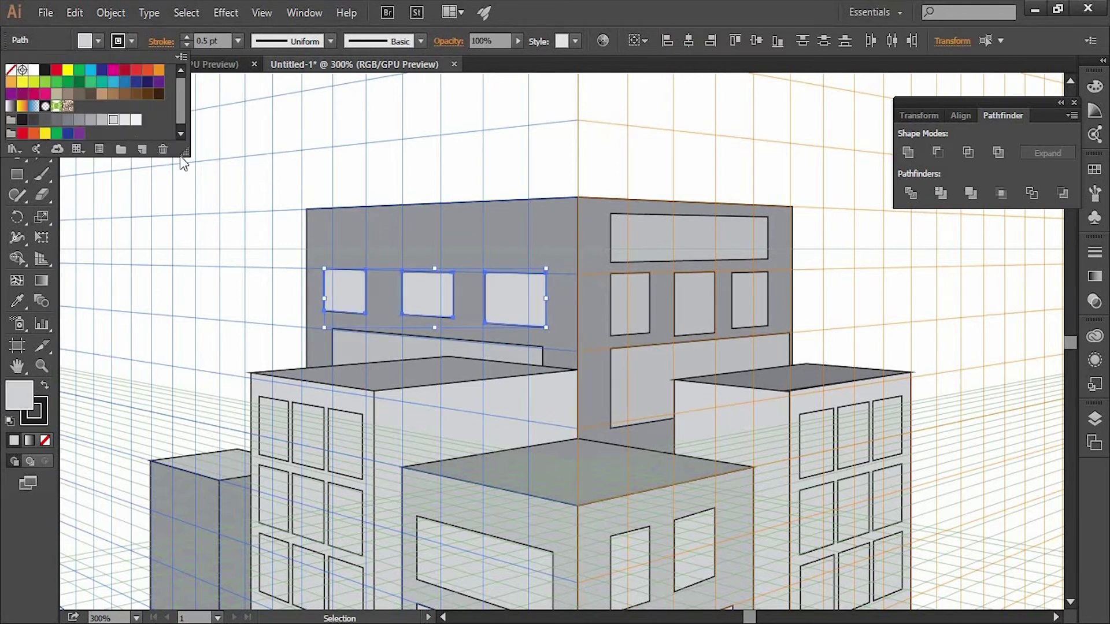
click(249, 118)
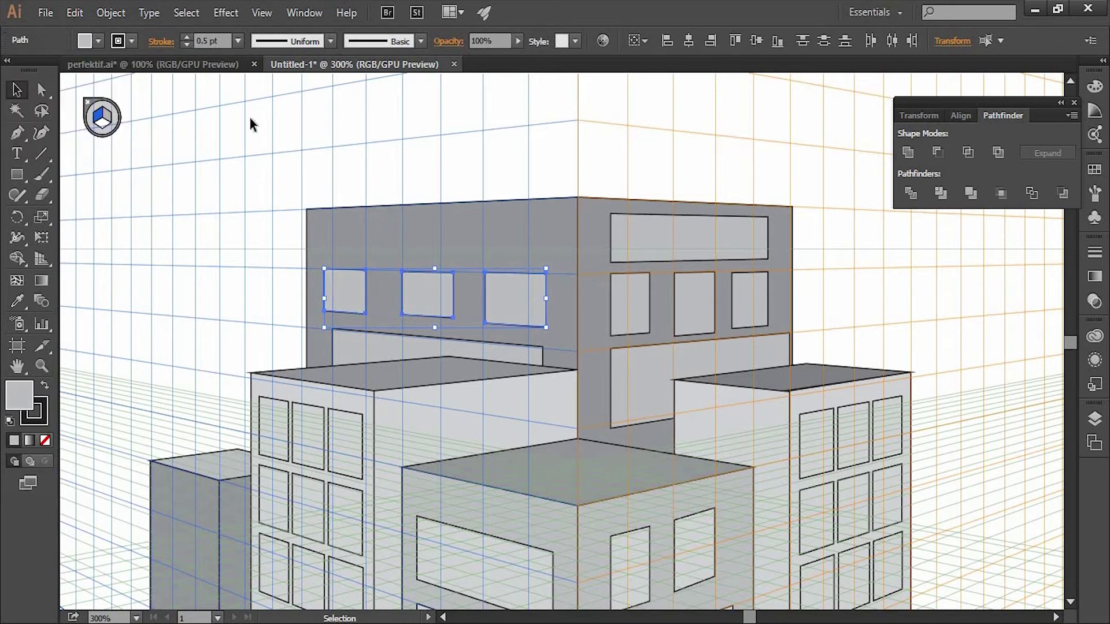
click(342, 184)
Step: Draw a wide band above the left-face windows and raise it slightly
click(19, 176)
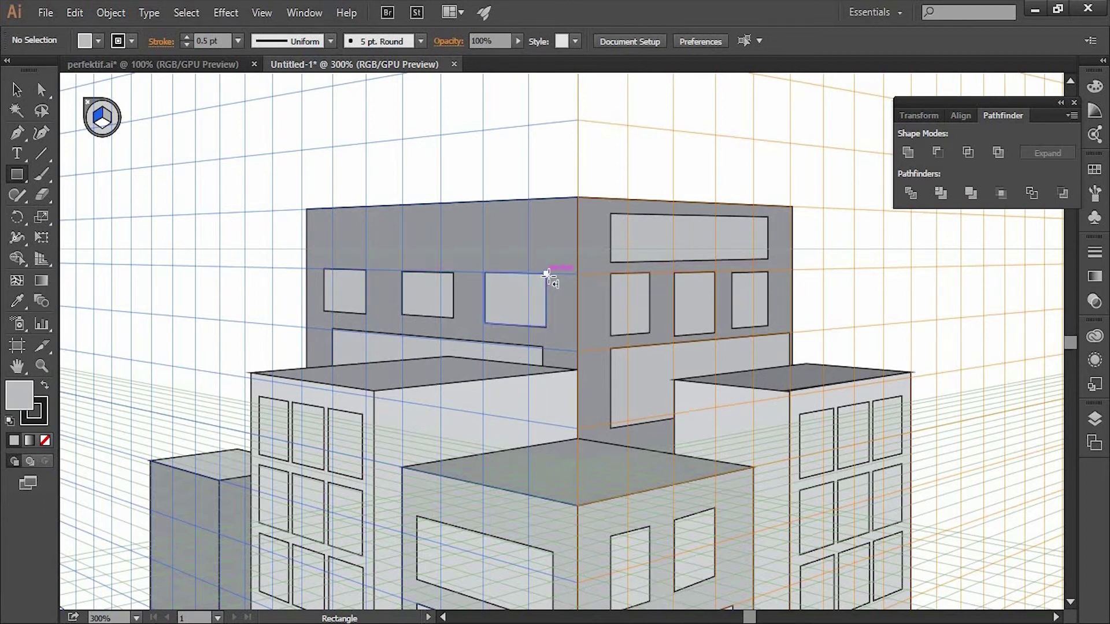
drag(547, 270, 324, 231)
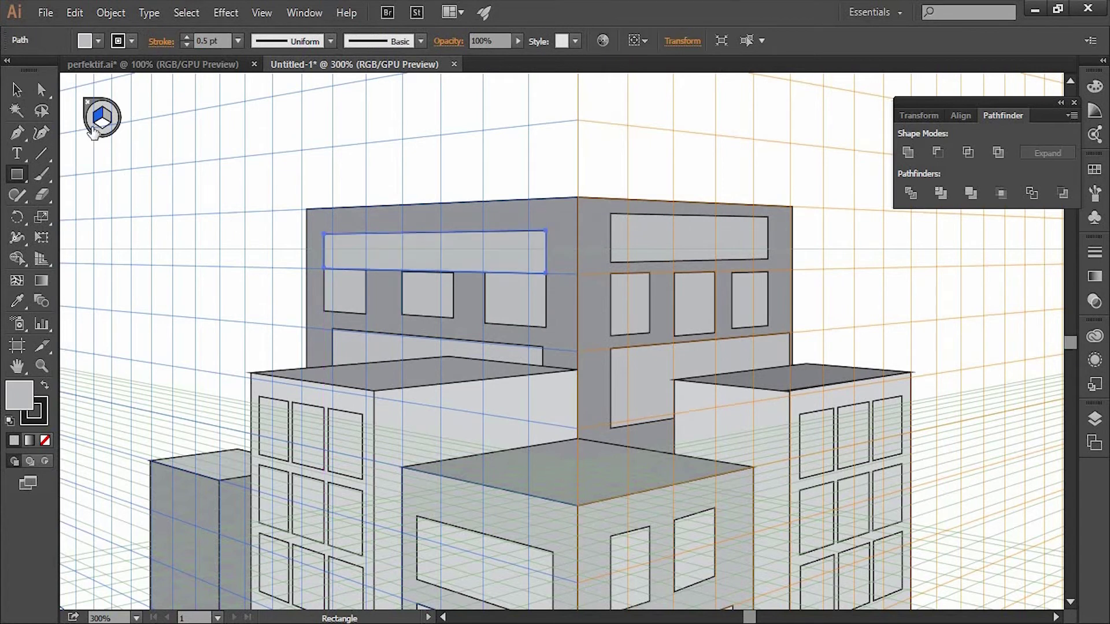
key(v)
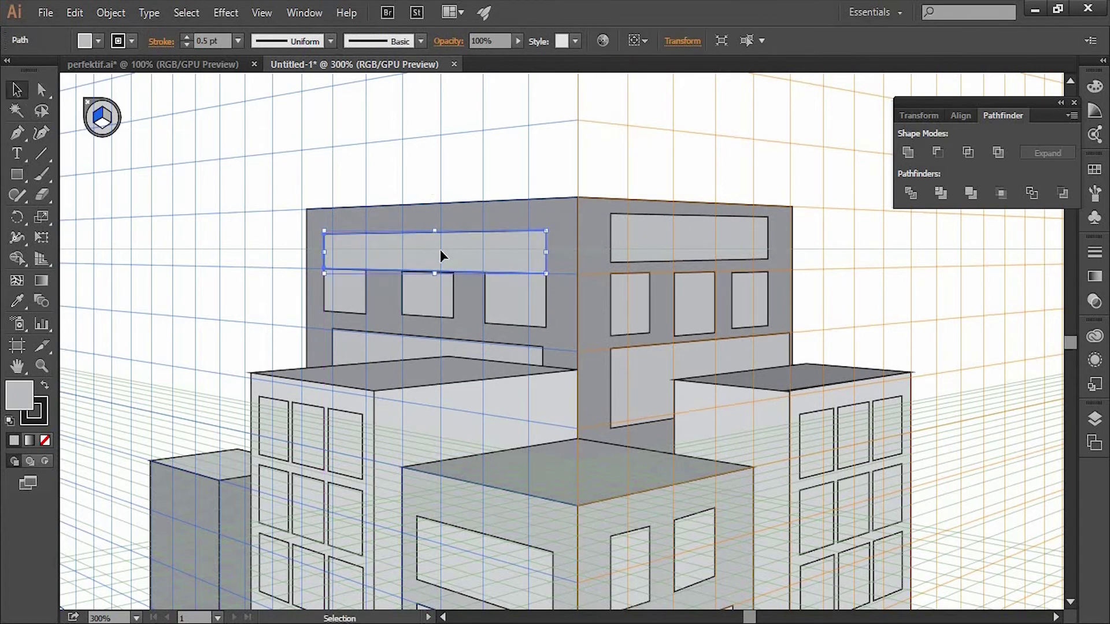
drag(439, 248, 439, 238)
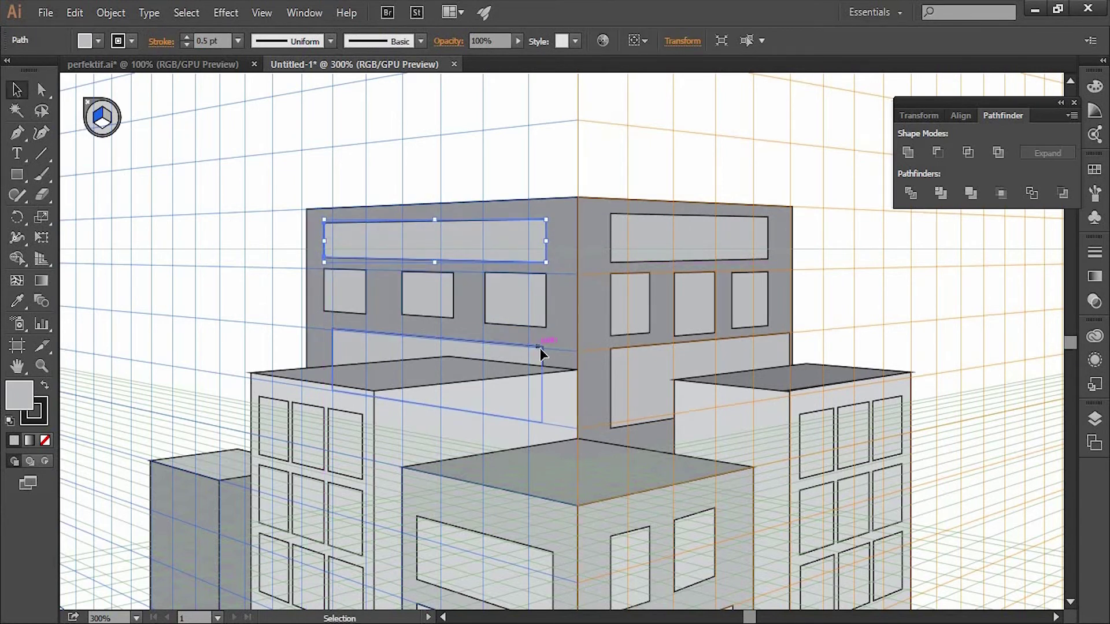
key(a)
key(ctrl+minus)
key(ctrl+minus)
Step: Zoom in on the small grey box left of the buildings and draw a door at its foot
key(v)
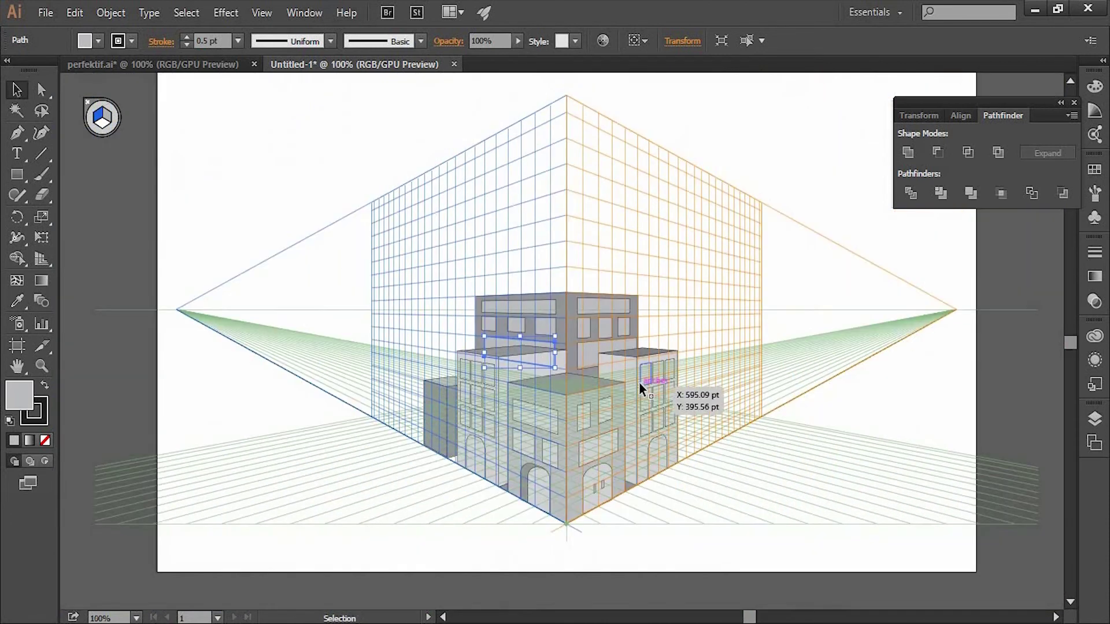
click(701, 491)
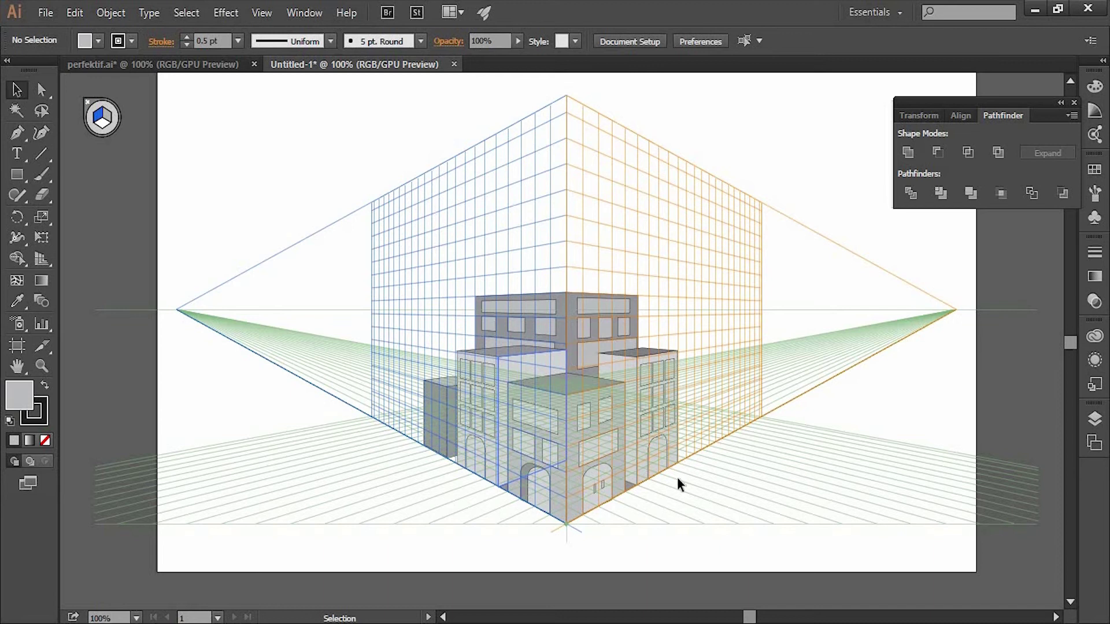
click(440, 398)
key(ctrl+plus)
key(ctrl+plus)
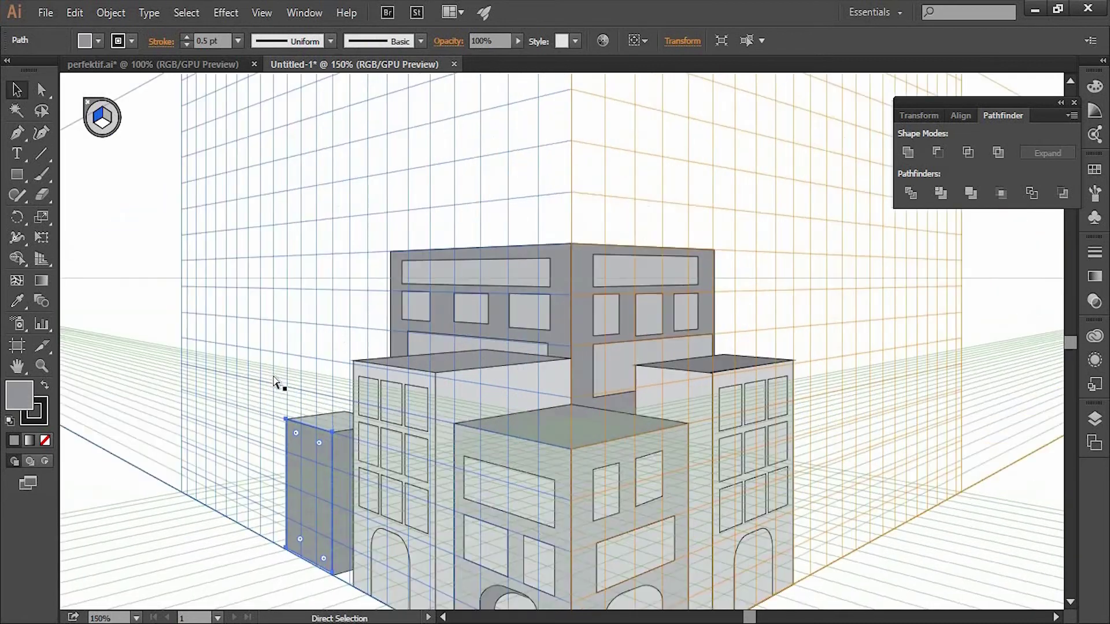
key(ctrl+plus)
key(ctrl+plus)
drag(757, 225, 552, 318)
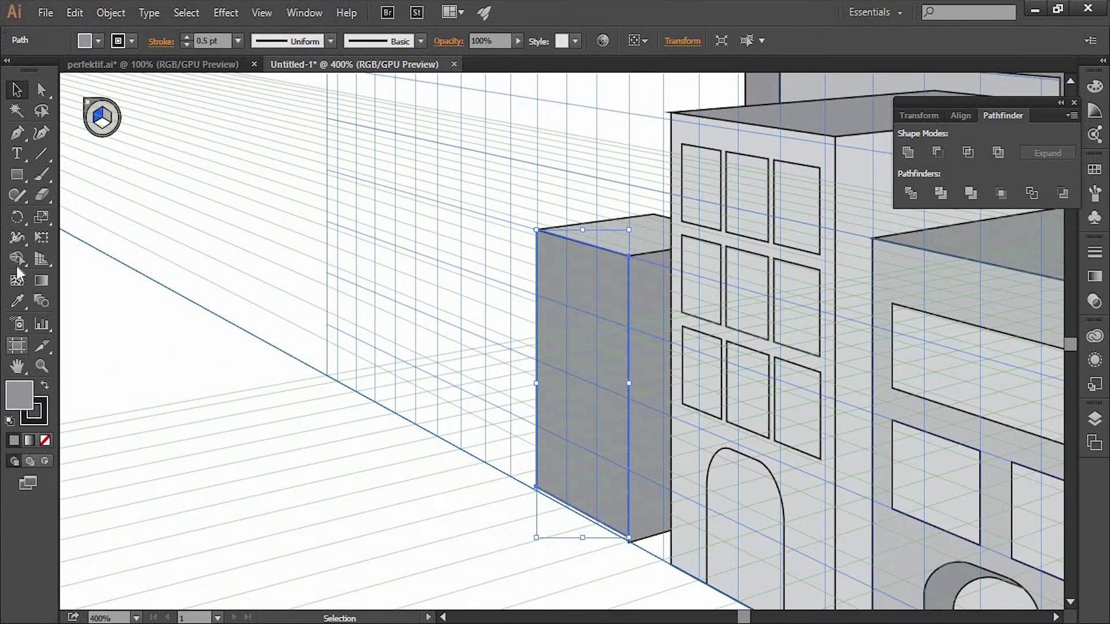
click(16, 155)
click(16, 174)
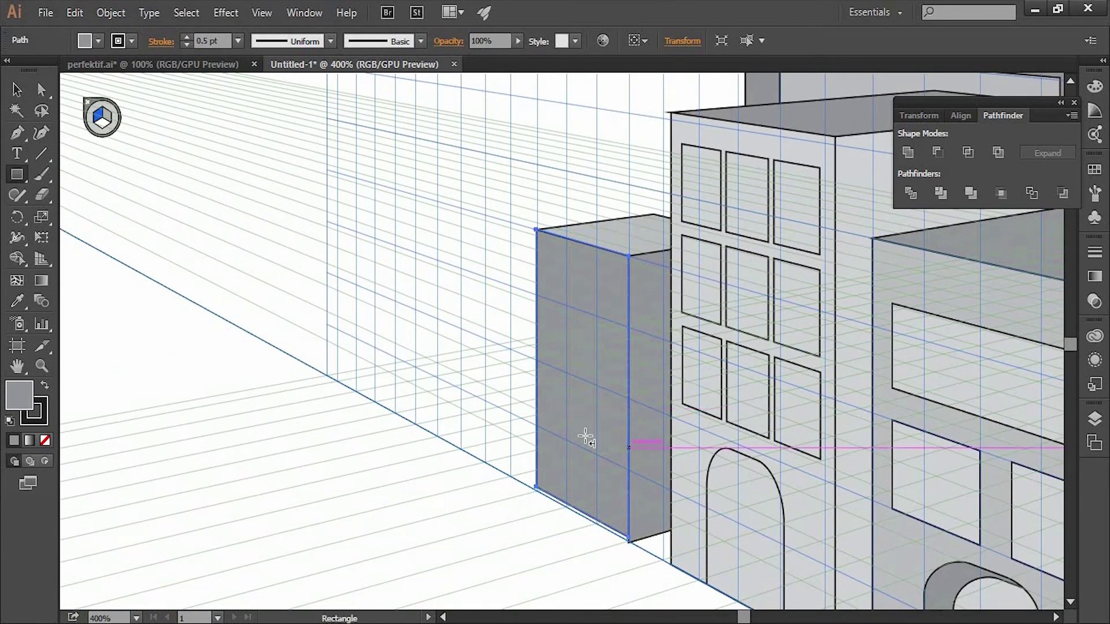
drag(566, 439, 598, 519)
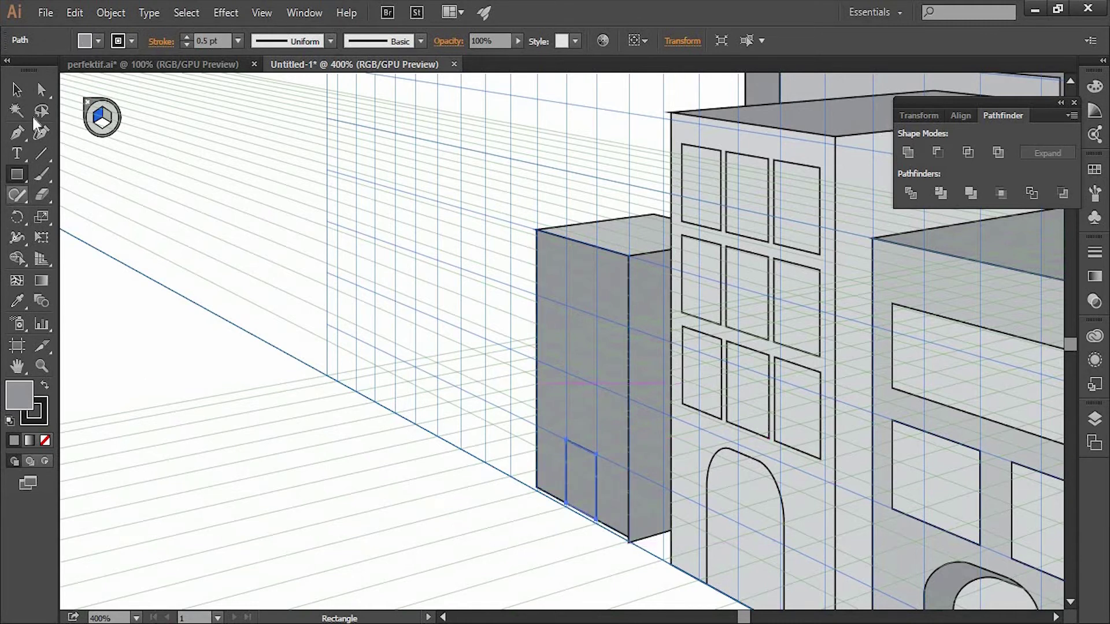
Step: Extend the small grey box down to the ground line
click(41, 89)
click(16, 89)
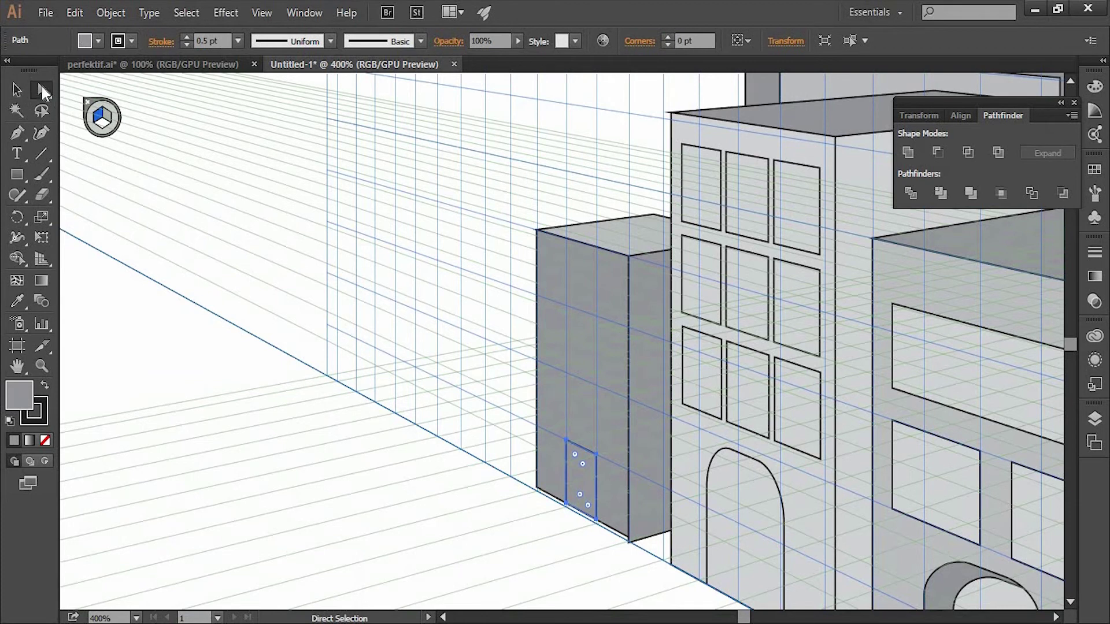
click(612, 530)
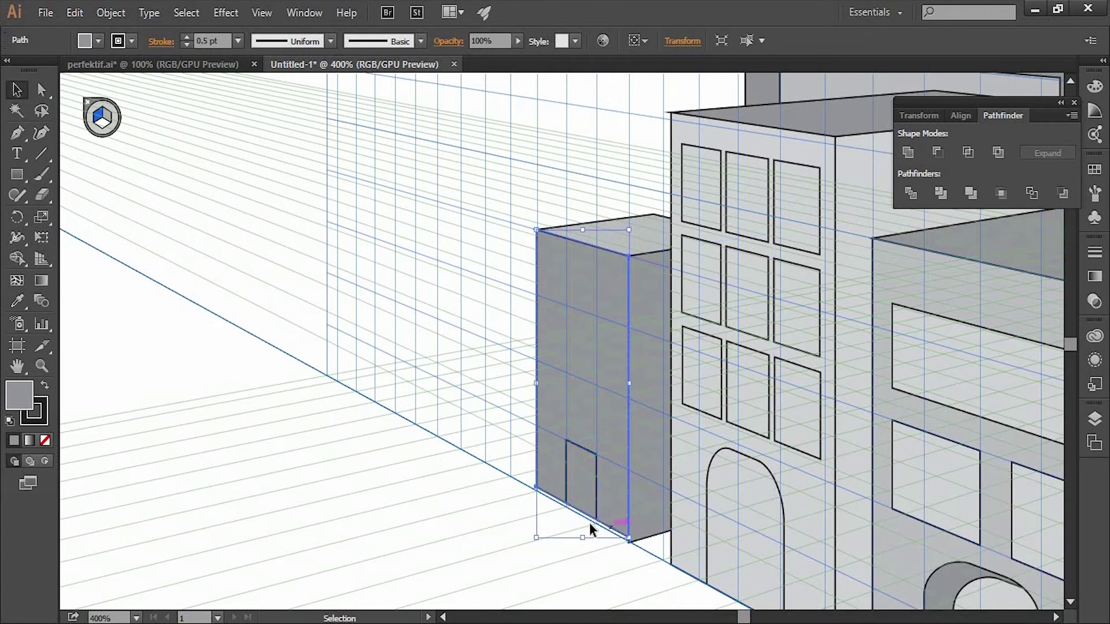
drag(584, 542, 581, 544)
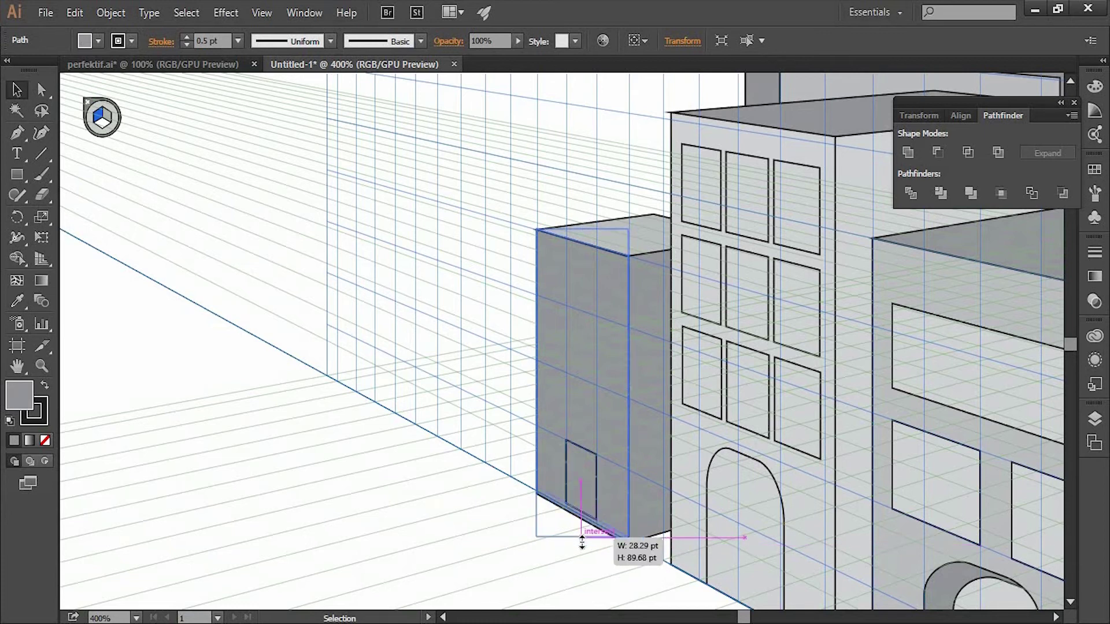
Step: Redraw the door at the box's foot, nudge it onto the ground, and draw a window above
click(644, 588)
click(583, 482)
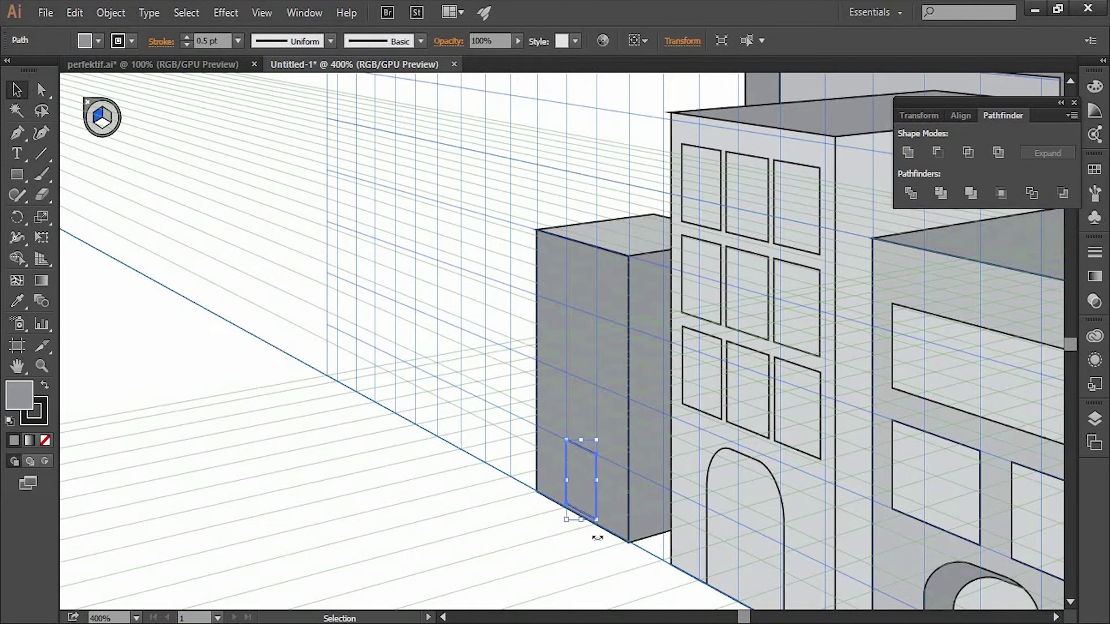
click(654, 572)
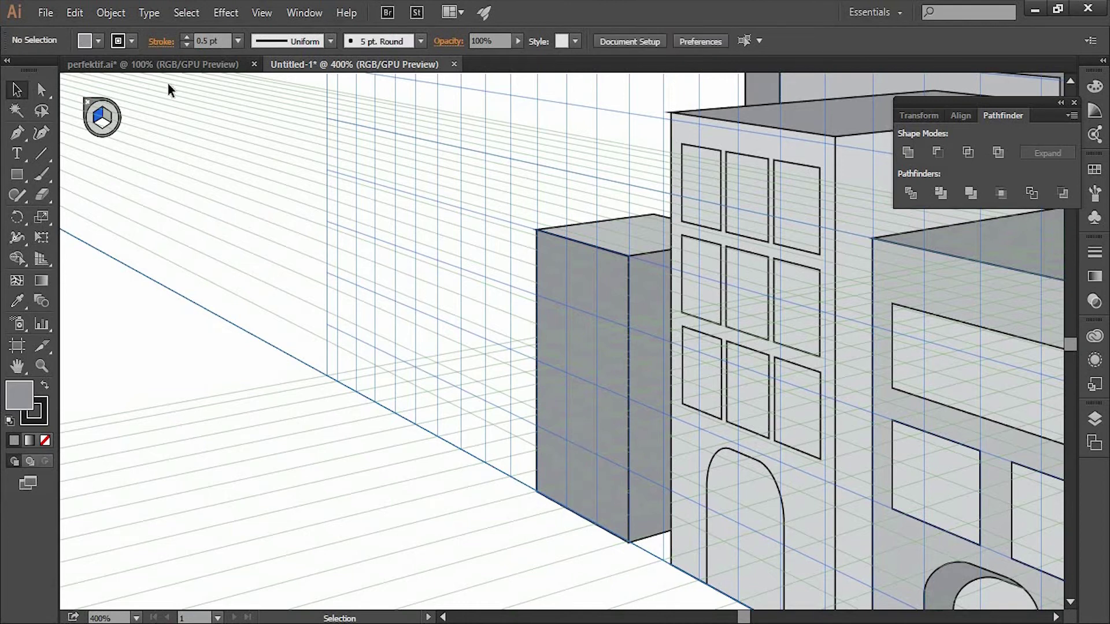
click(17, 180)
drag(599, 523, 566, 440)
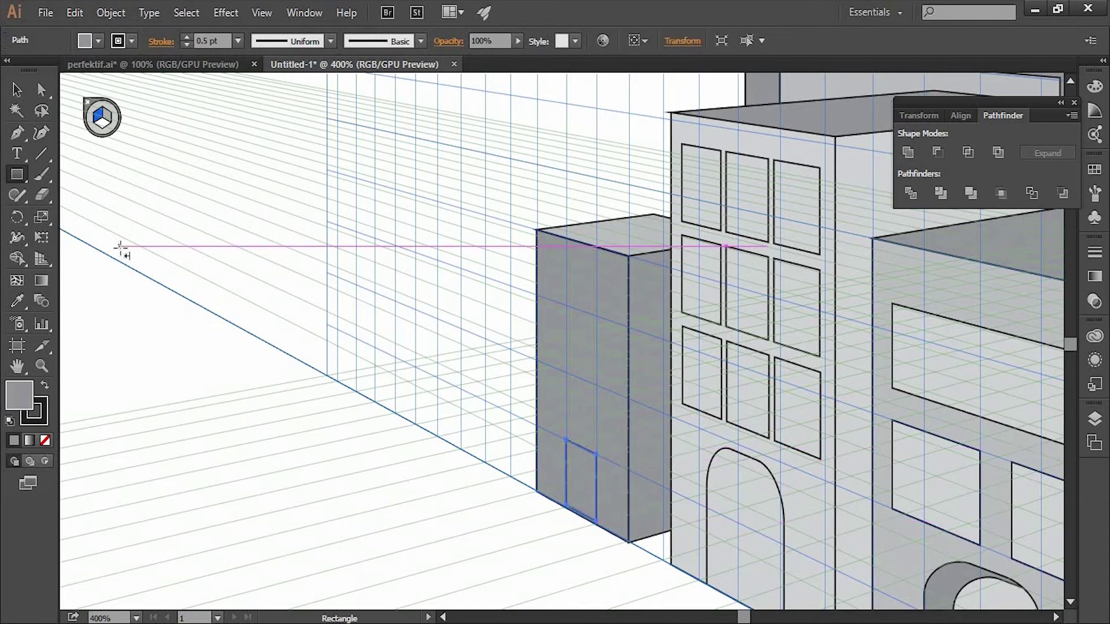
click(21, 93)
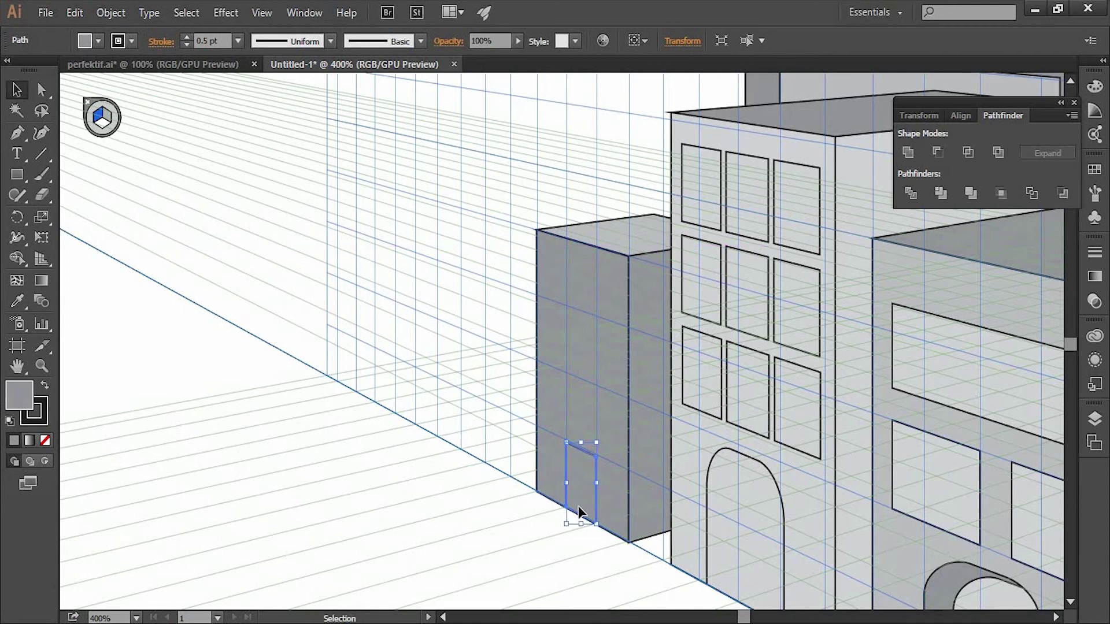
key(Down)
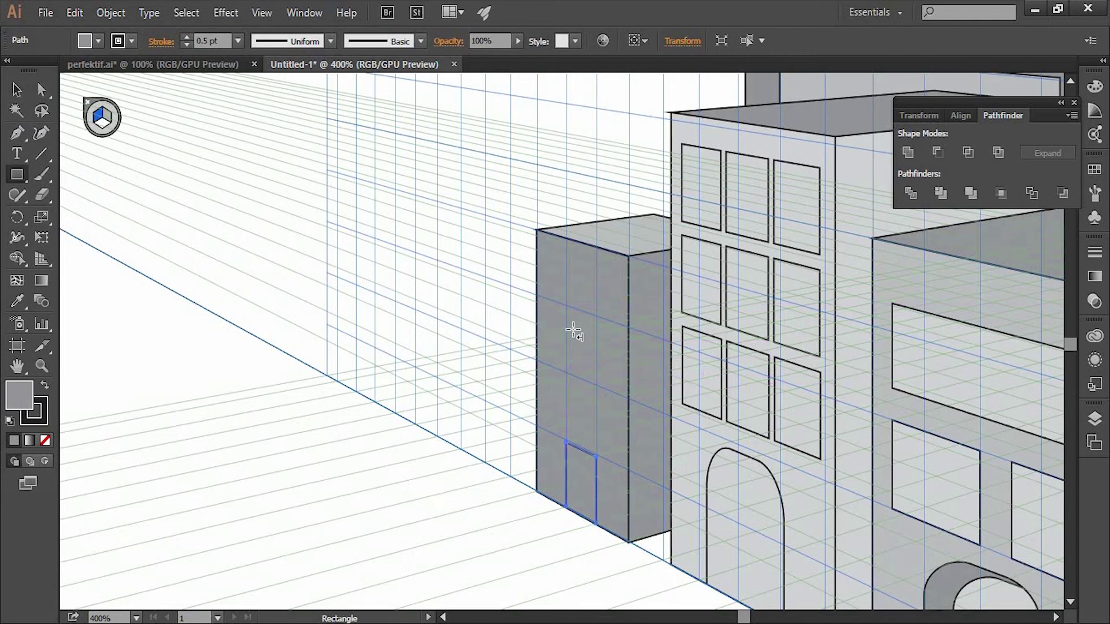
drag(566, 322, 598, 380)
Step: Nudge the new window into position above the door
click(17, 90)
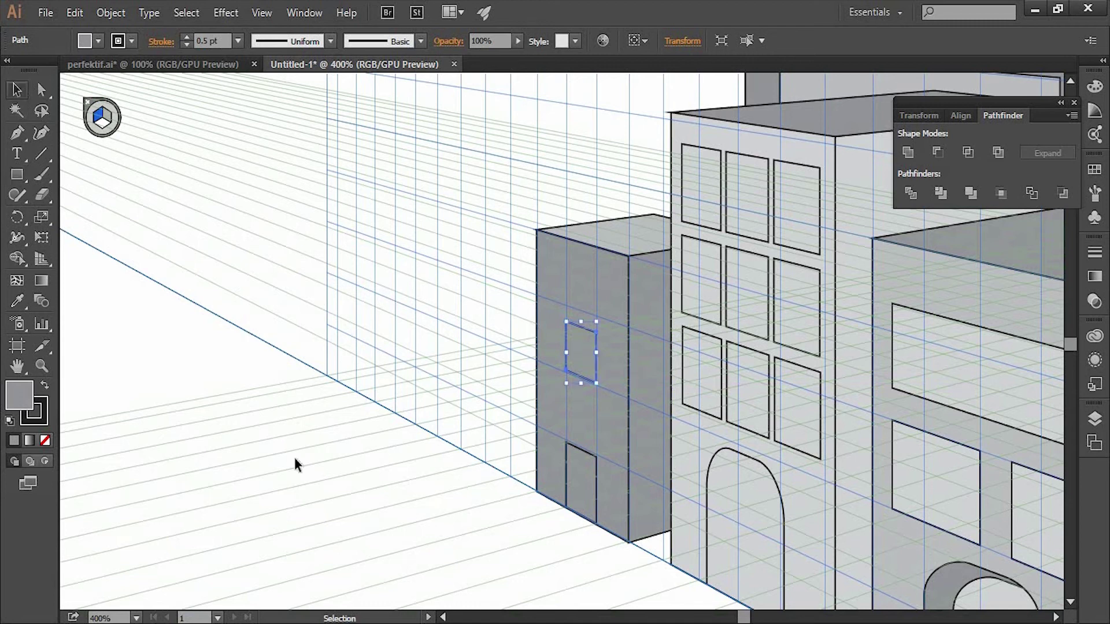
click(293, 457)
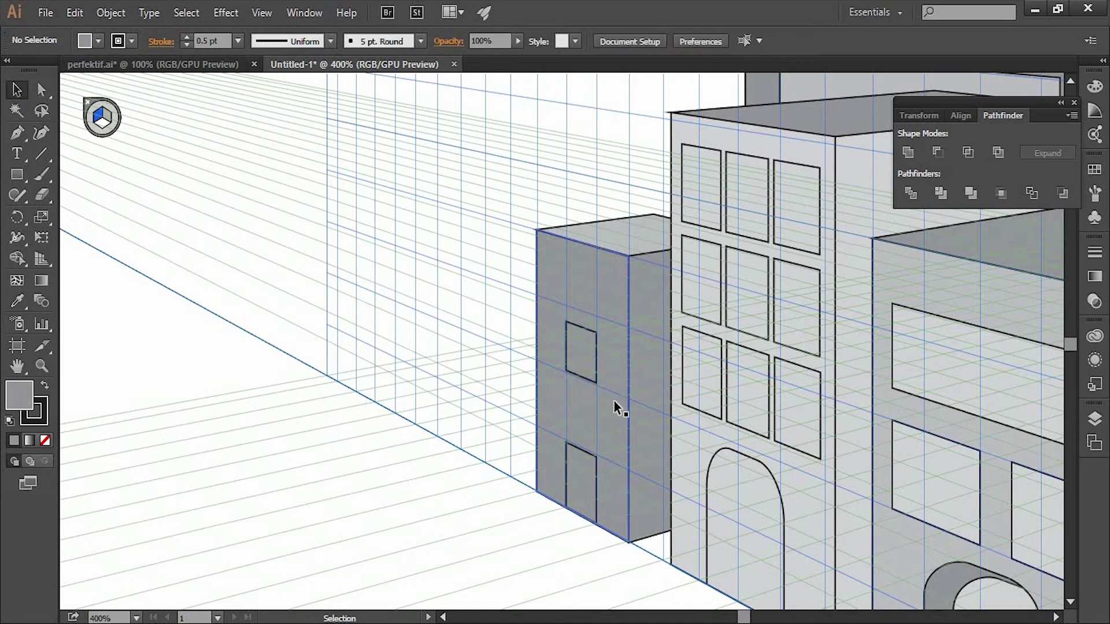
click(565, 328)
key(Down)
key(Down)
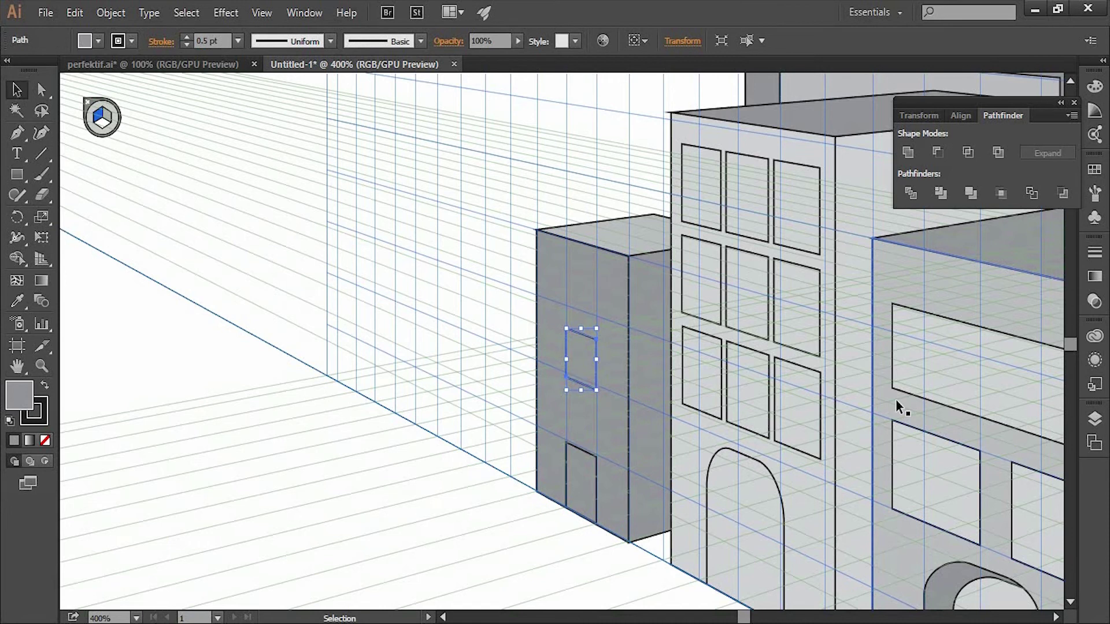
key(Down)
key(Up)
key(Up)
key(Up)
key(Down)
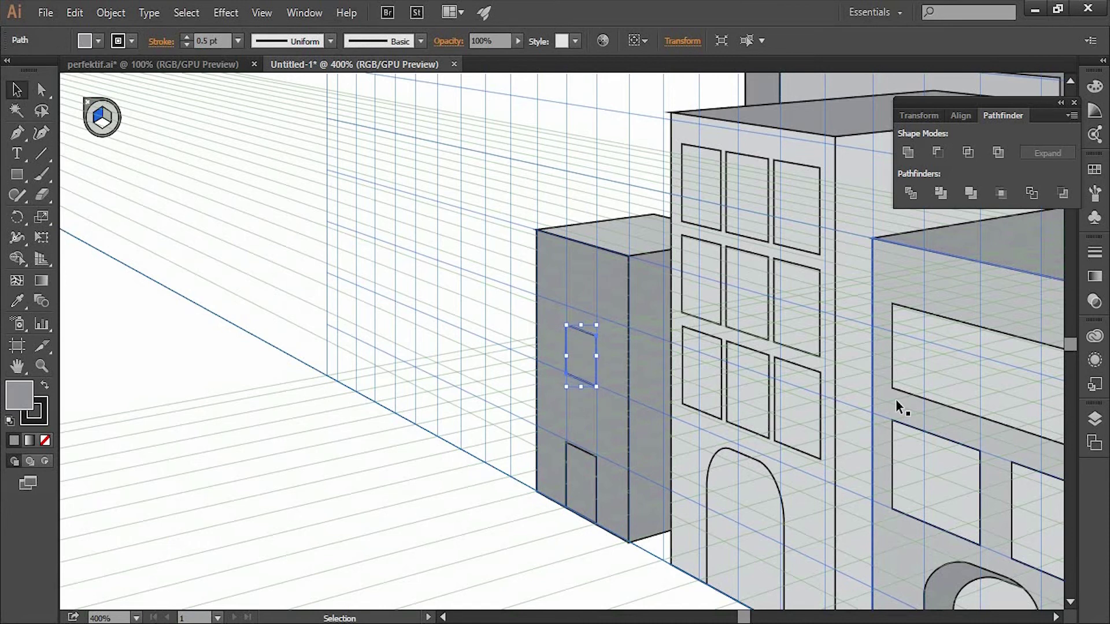
key(Down)
key(Down)
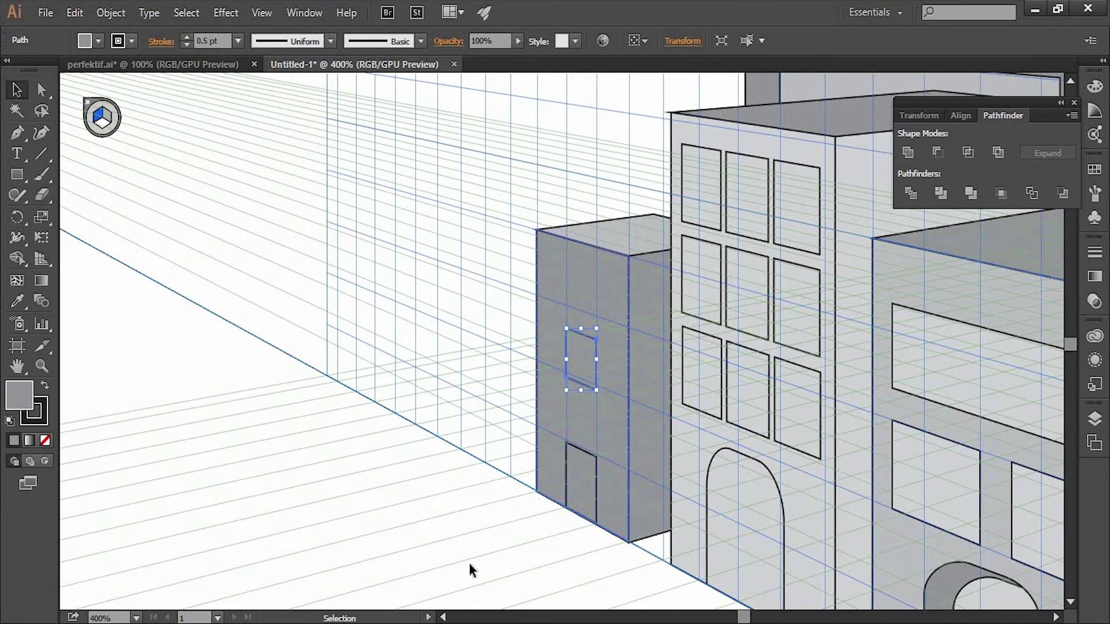
click(469, 563)
drag(578, 393, 591, 345)
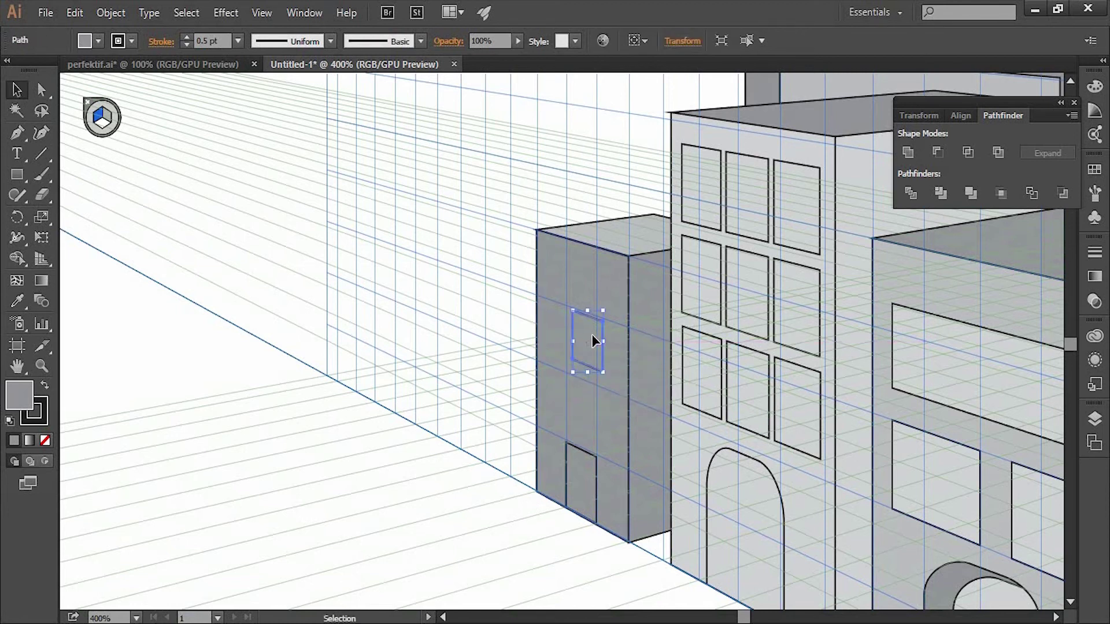
key(Down)
key(Down)
key(Left)
key(Left)
Step: Fill the window with a light grey swatch
click(592, 416)
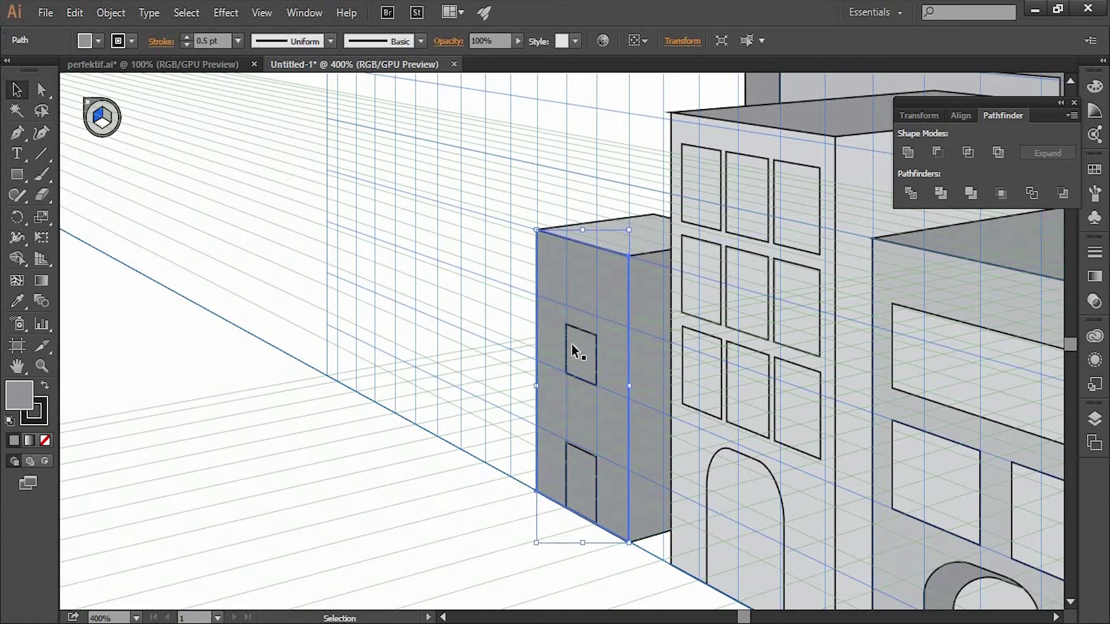
click(572, 344)
click(98, 40)
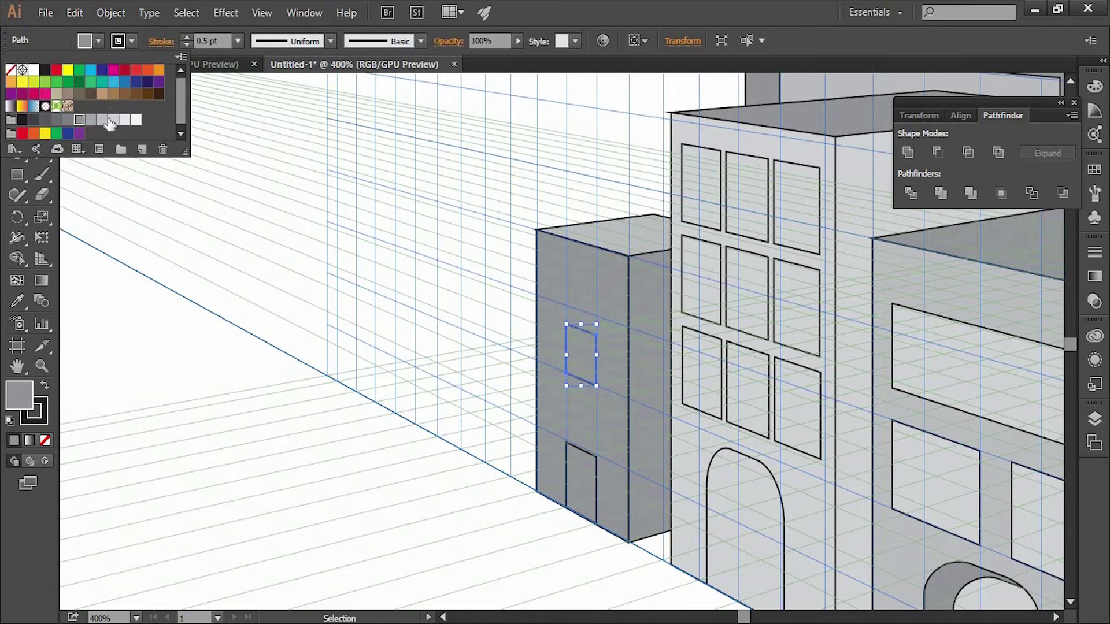
click(110, 121)
click(592, 469)
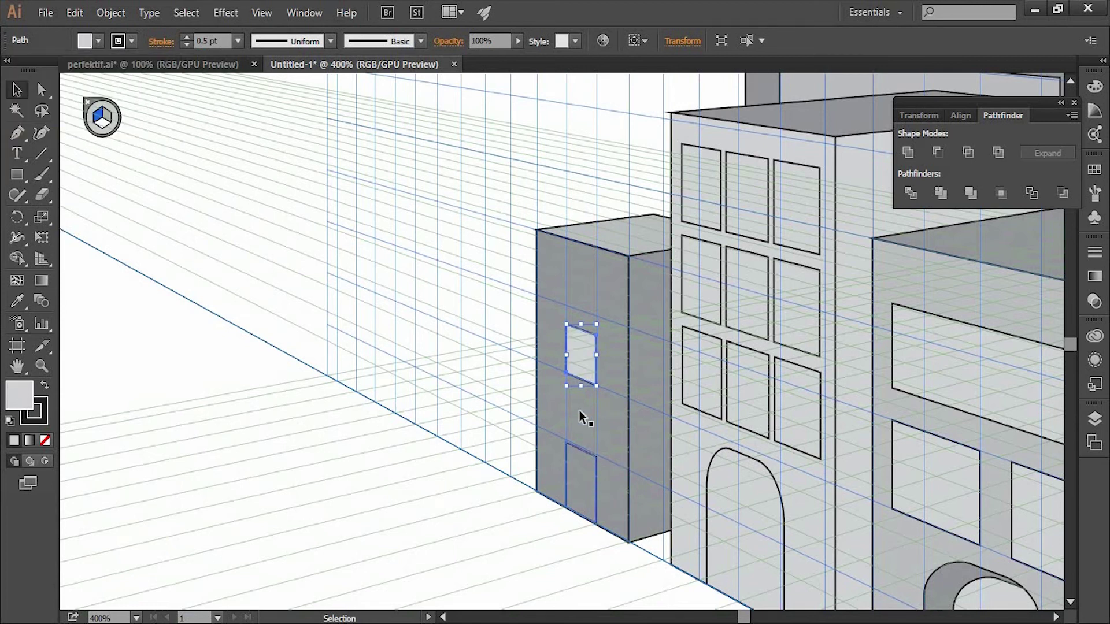
Step: Shift the window toward the wall's left edge and Alt-drag a duplicate to its right
drag(582, 357, 559, 350)
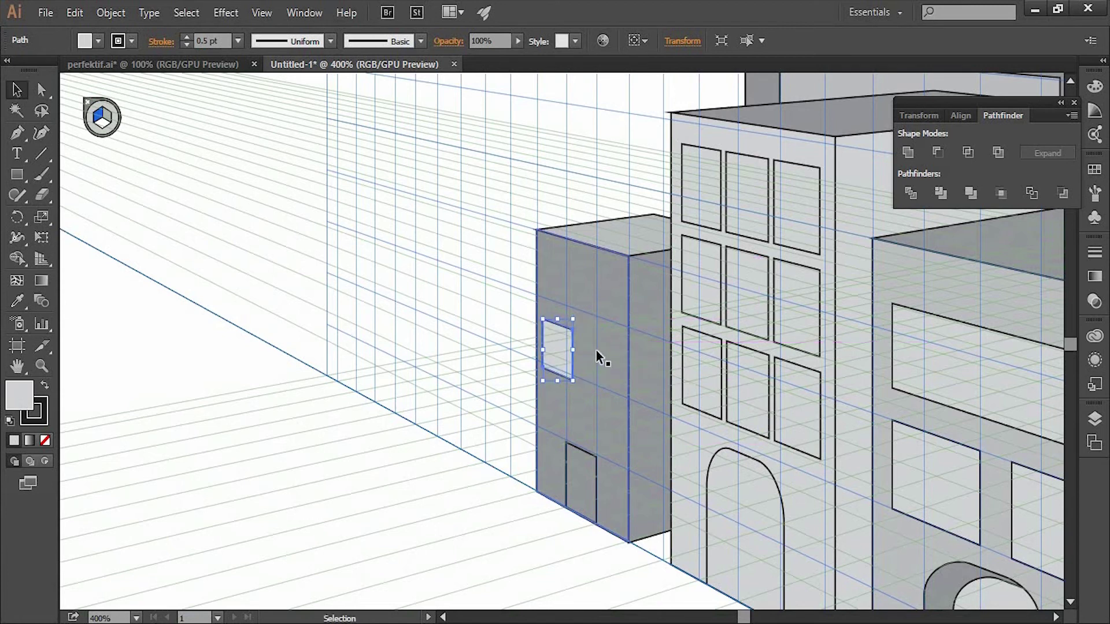
key(Up)
key(Up)
key(Down)
key(Up)
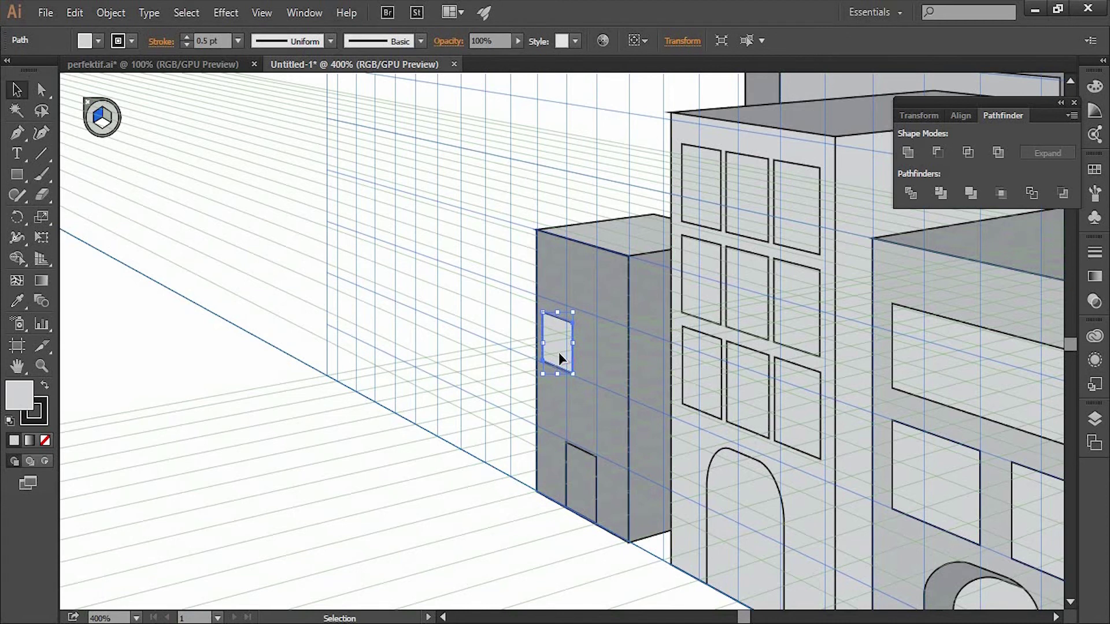
drag(558, 354, 605, 377)
click(580, 458)
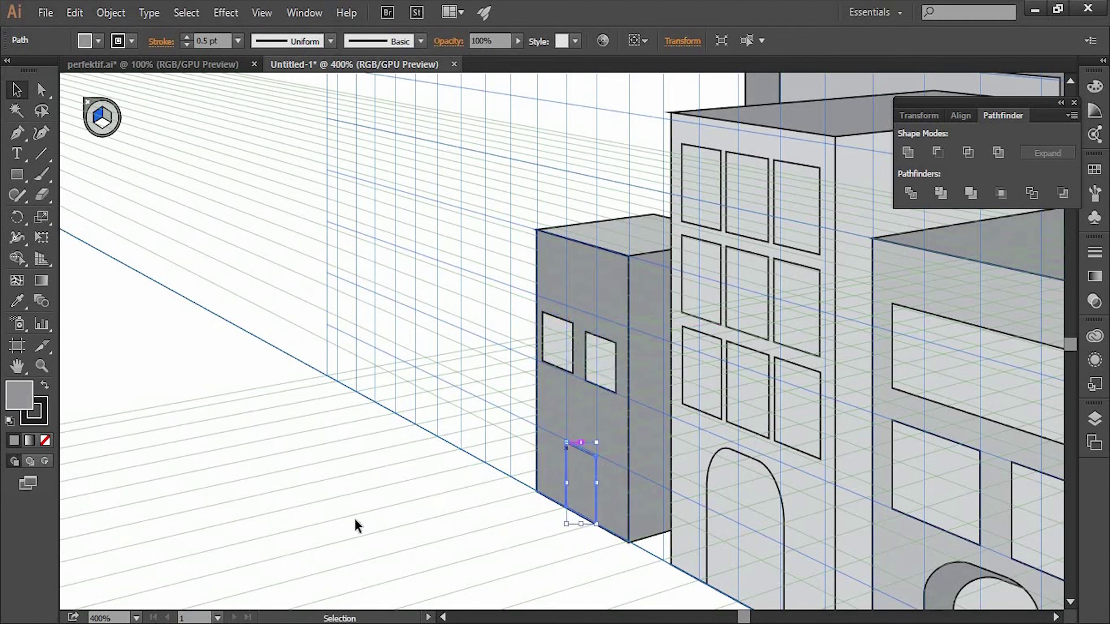
click(109, 234)
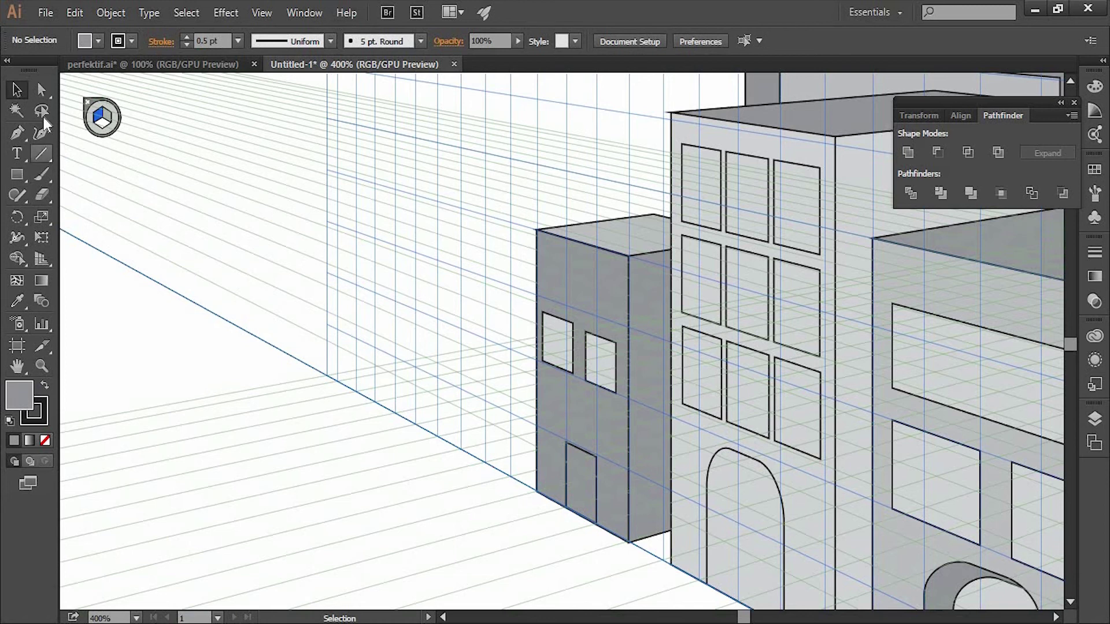
Step: Drag the door's top corner points to round it into an arch
click(41, 89)
click(596, 457)
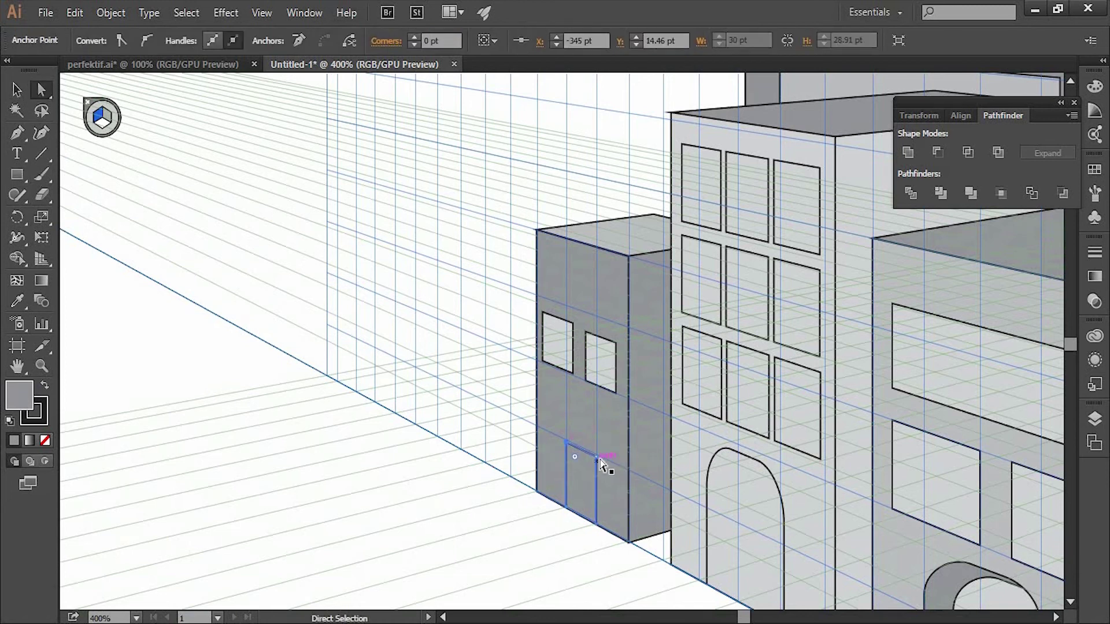
mouse_move(596, 462)
mouse_down()
mouse_move(586, 475)
mouse_move(585, 460)
mouse_up()
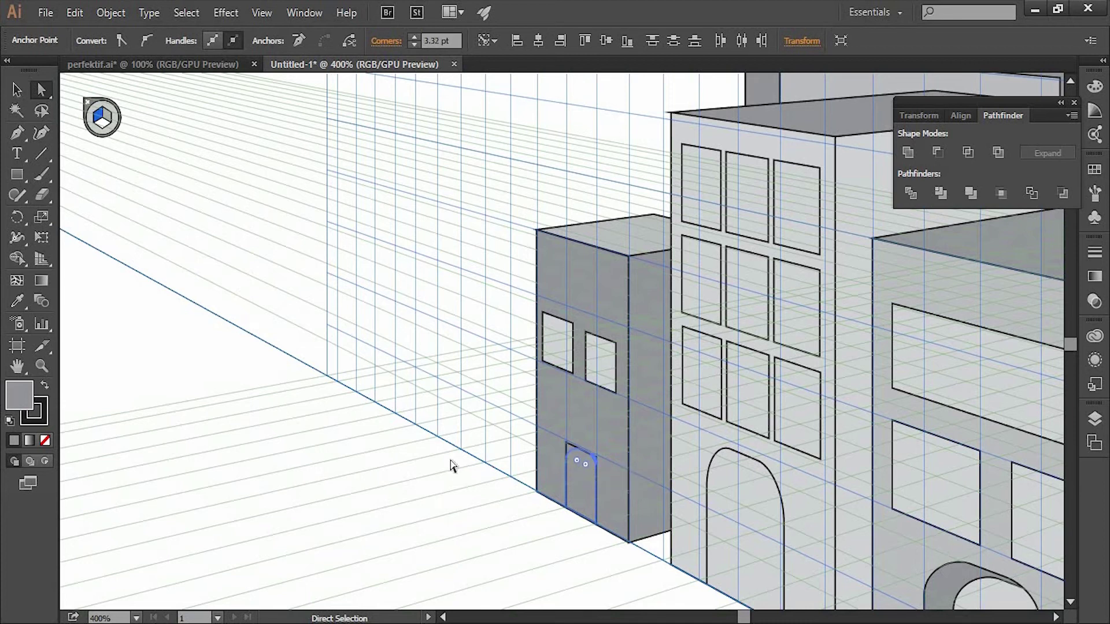
Step: Draw wide window rectangles on the upper wall, one sized 69.4526 × 20.4478 pt
click(17, 174)
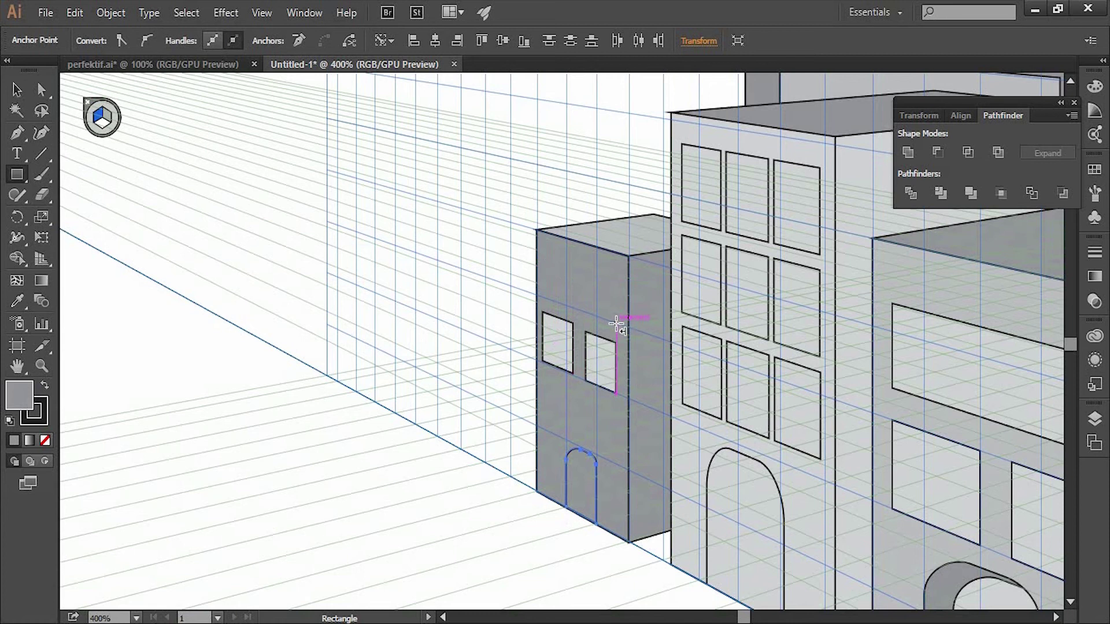
drag(616, 324, 547, 251)
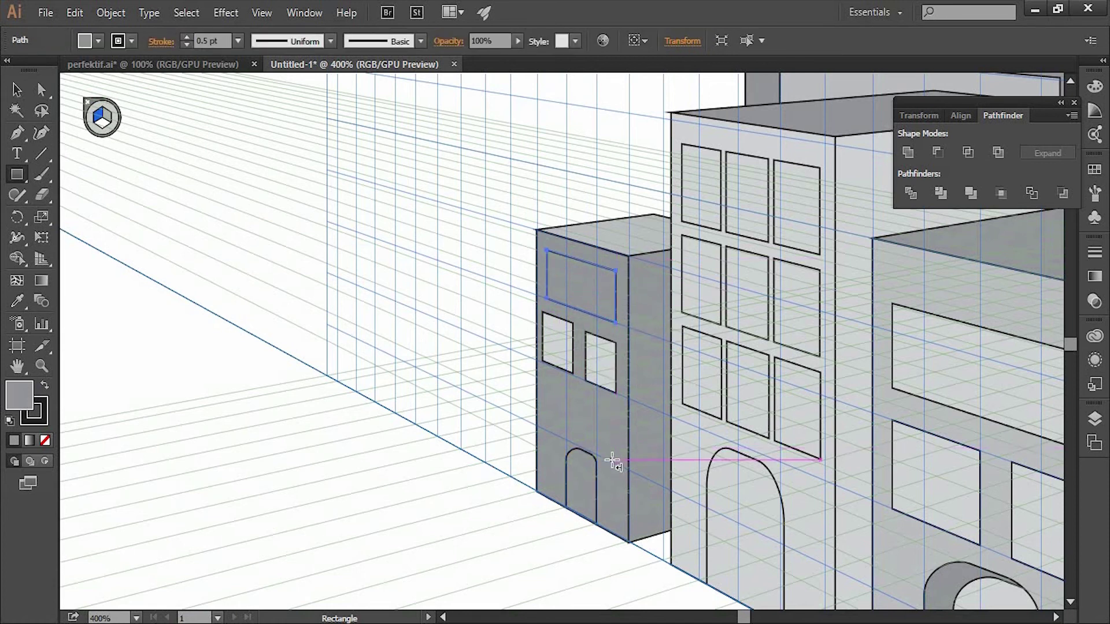
drag(612, 460, 542, 384)
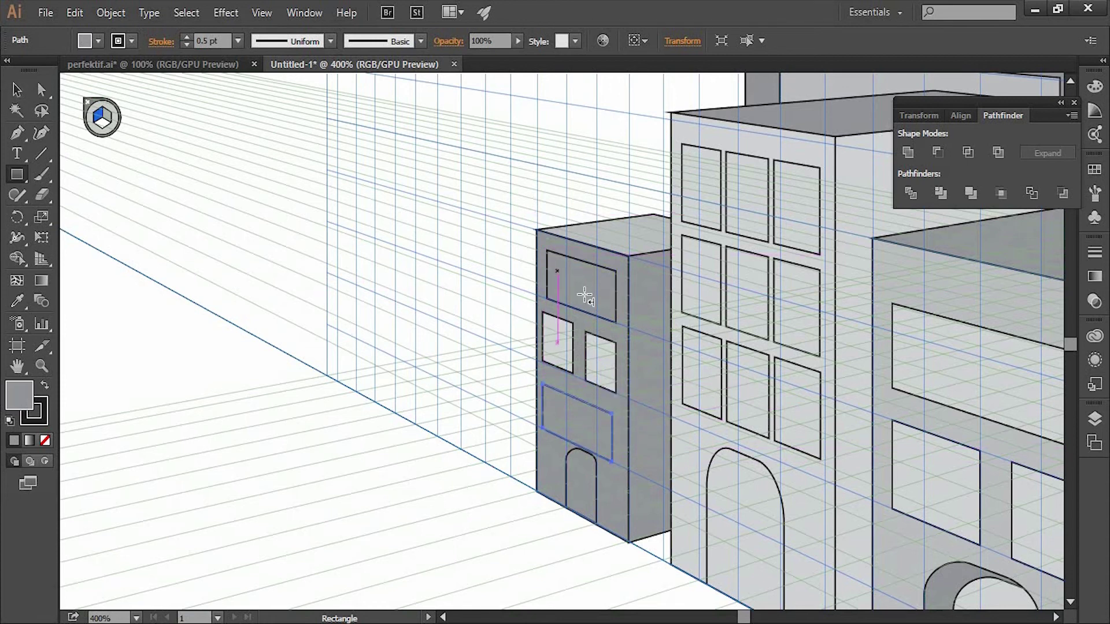
click(516, 281)
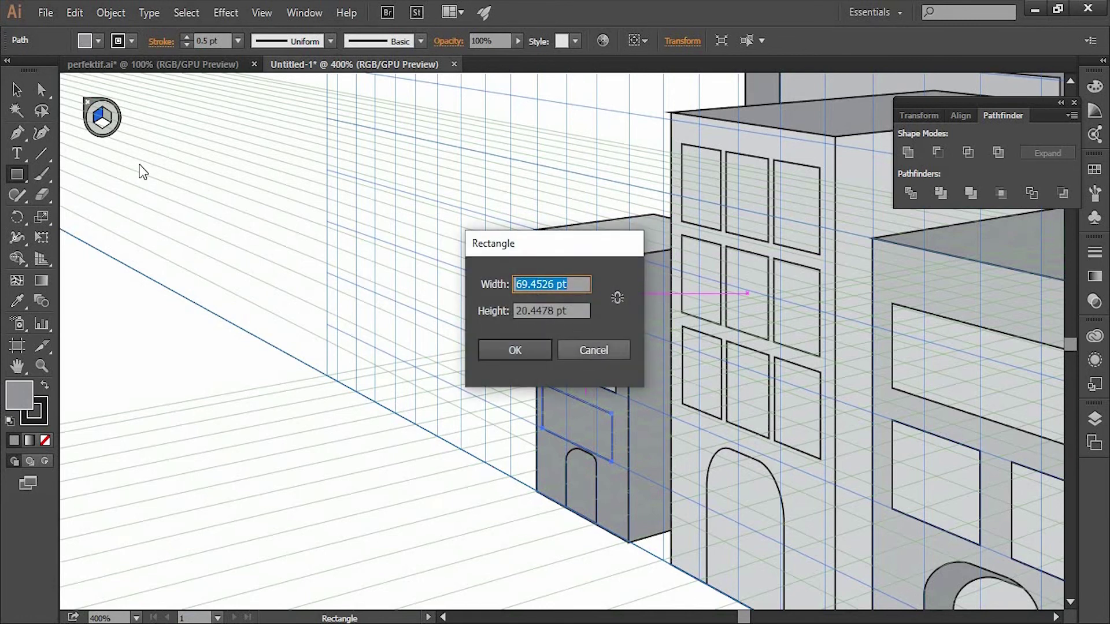
key(Return)
Step: Nudge the lower wide panel up slightly
click(17, 90)
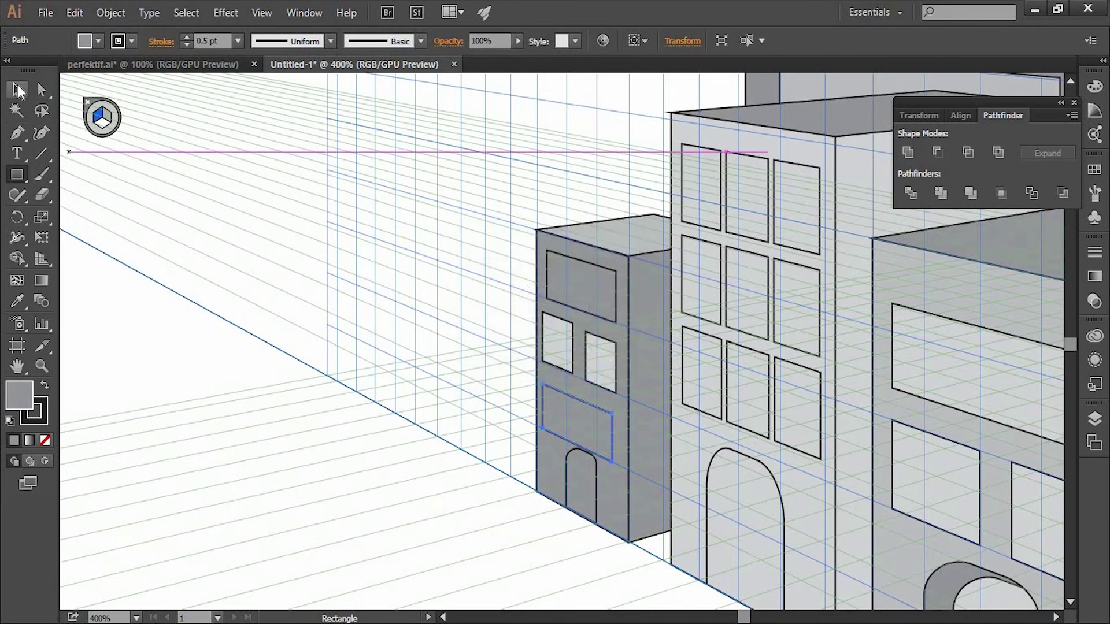
click(549, 282)
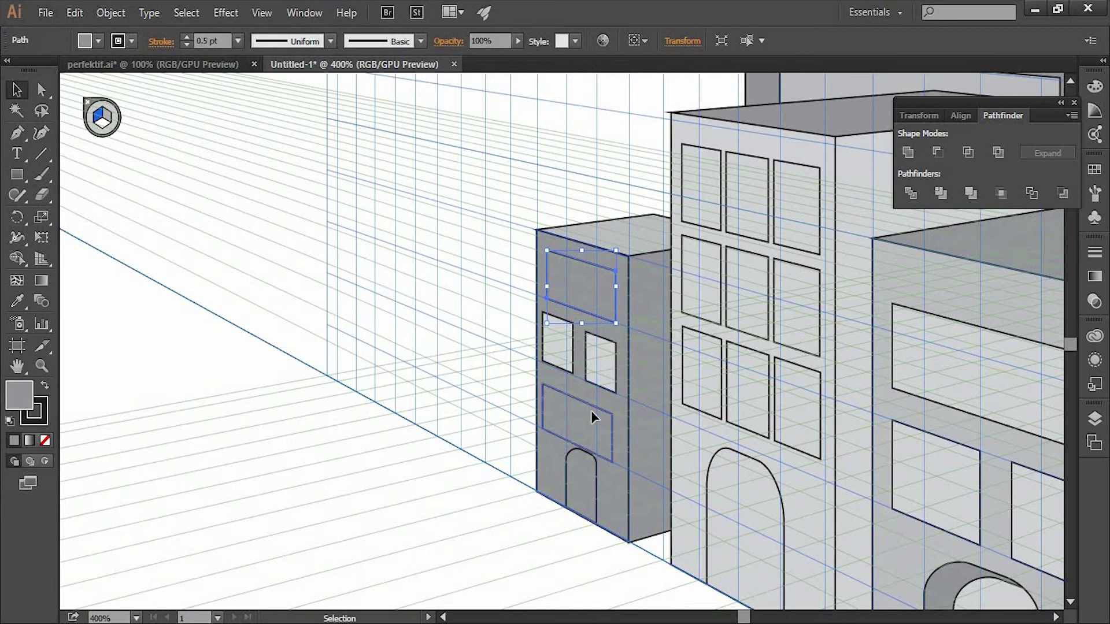
click(591, 411)
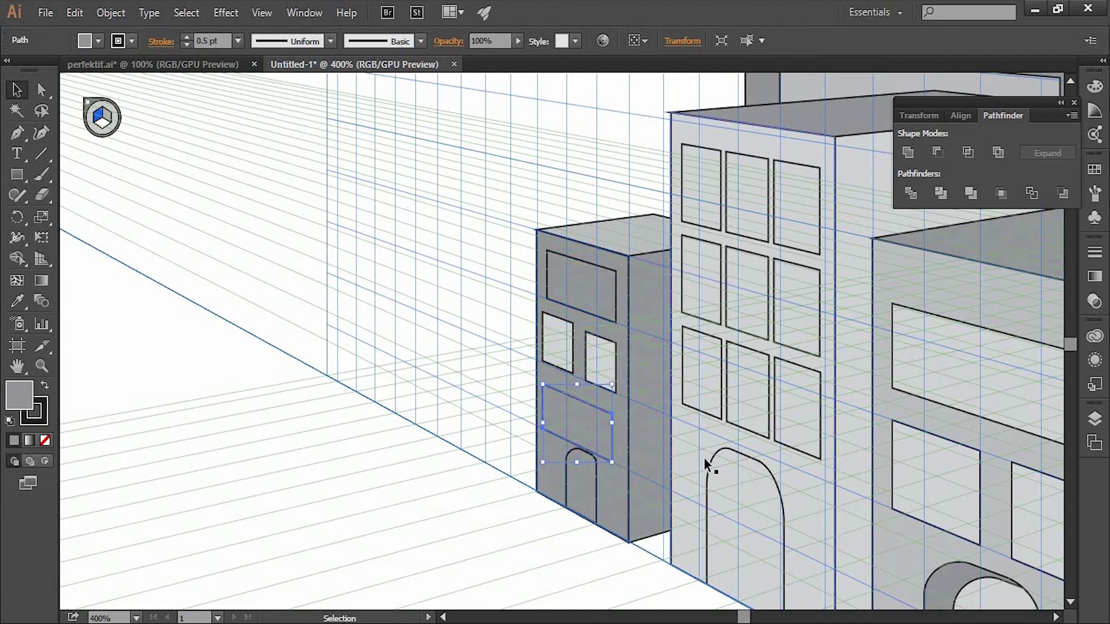
key(Up)
Step: Fill the small building's door and windows with light grey
click(550, 568)
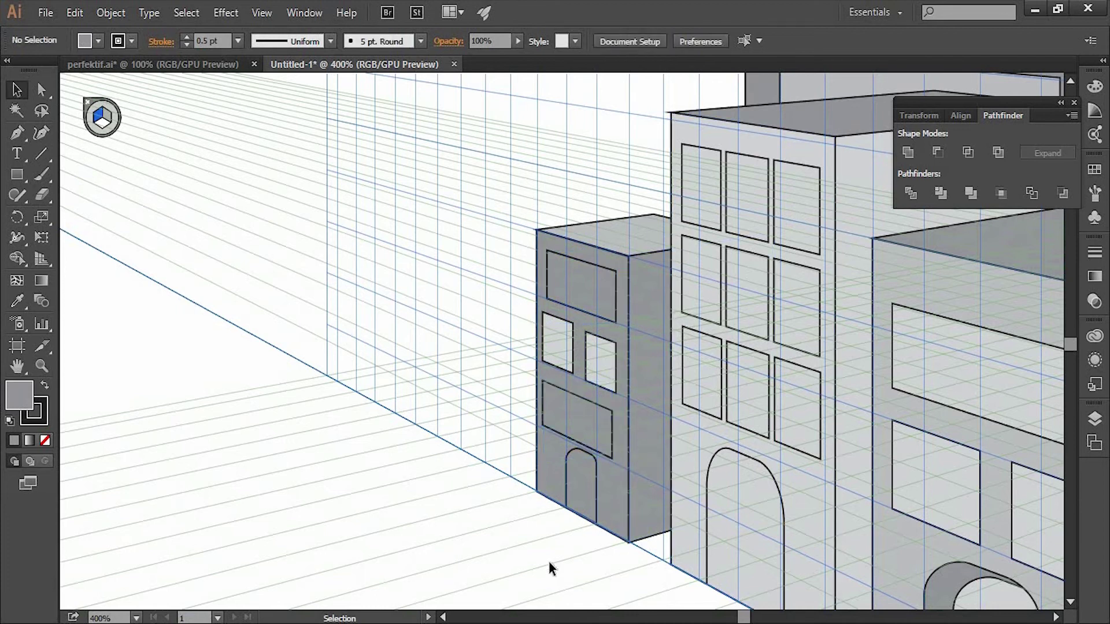
key(ctrl+minus)
key(ctrl+minus)
key(ctrl+minus)
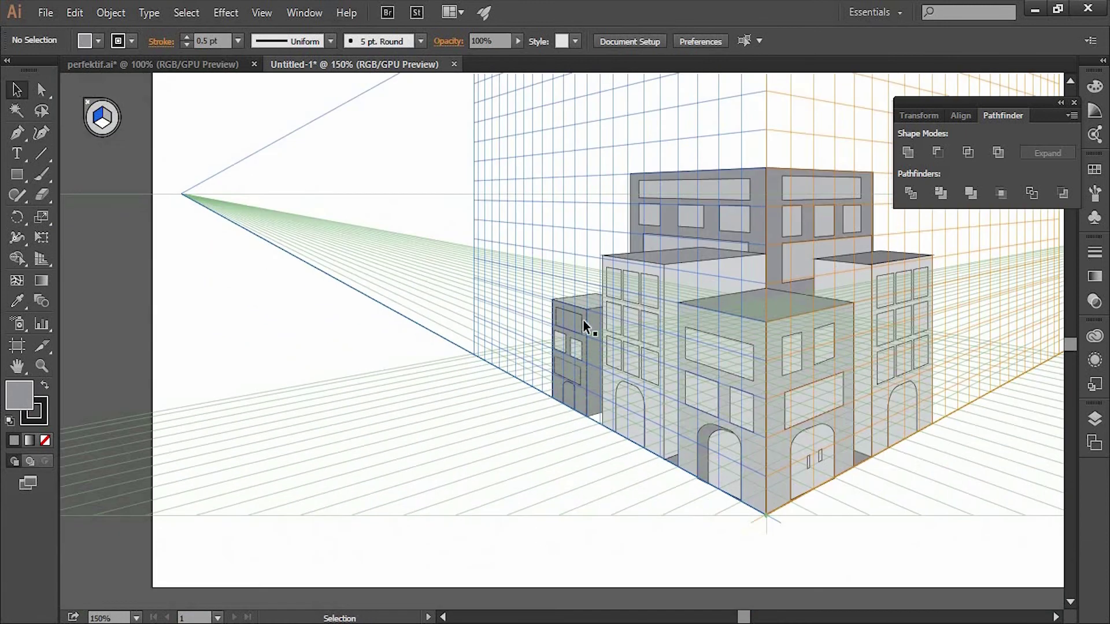
click(569, 386)
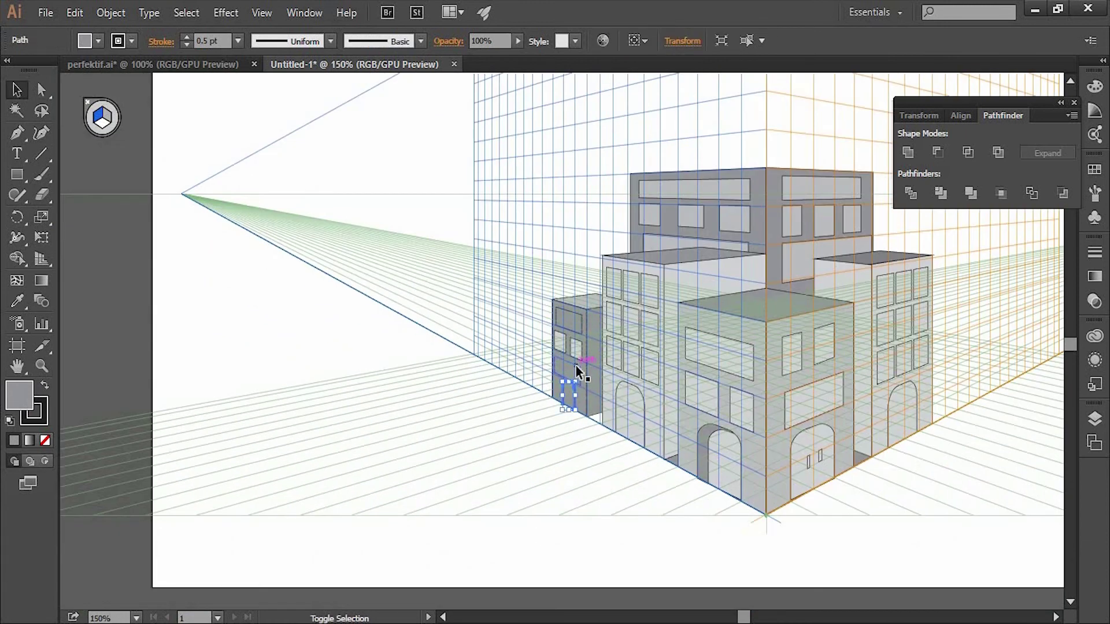
shift+click(576, 324)
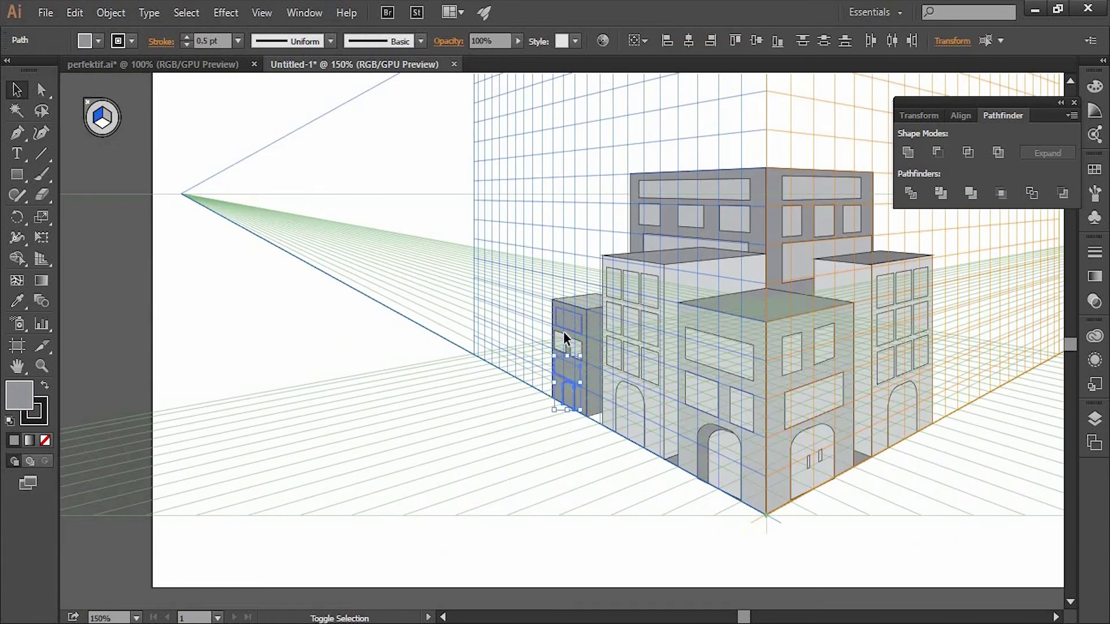
click(98, 41)
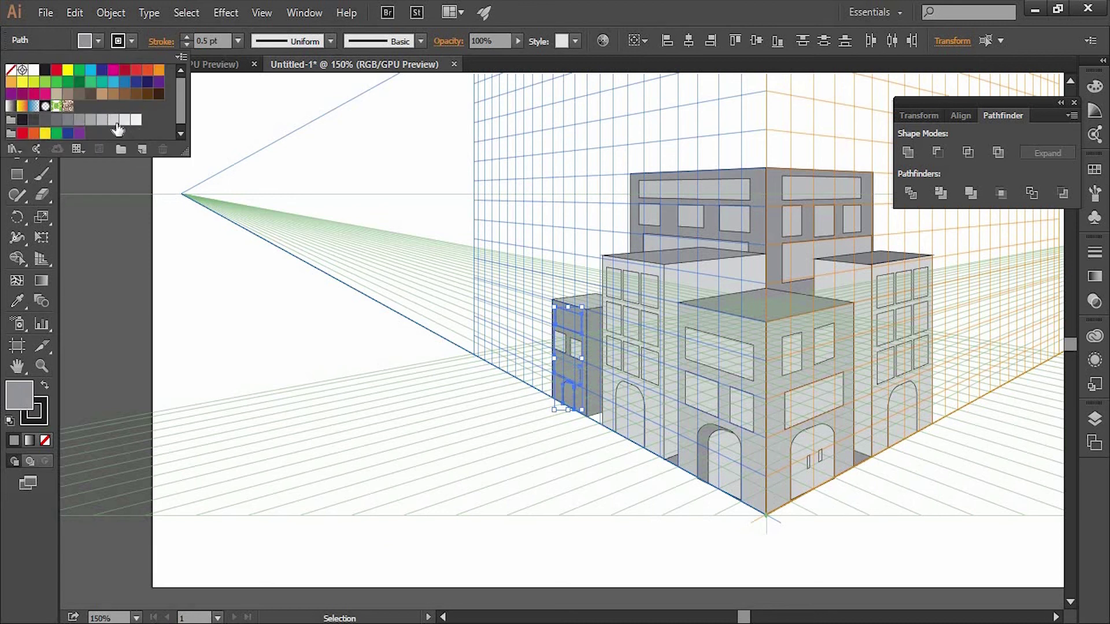
click(115, 122)
click(301, 370)
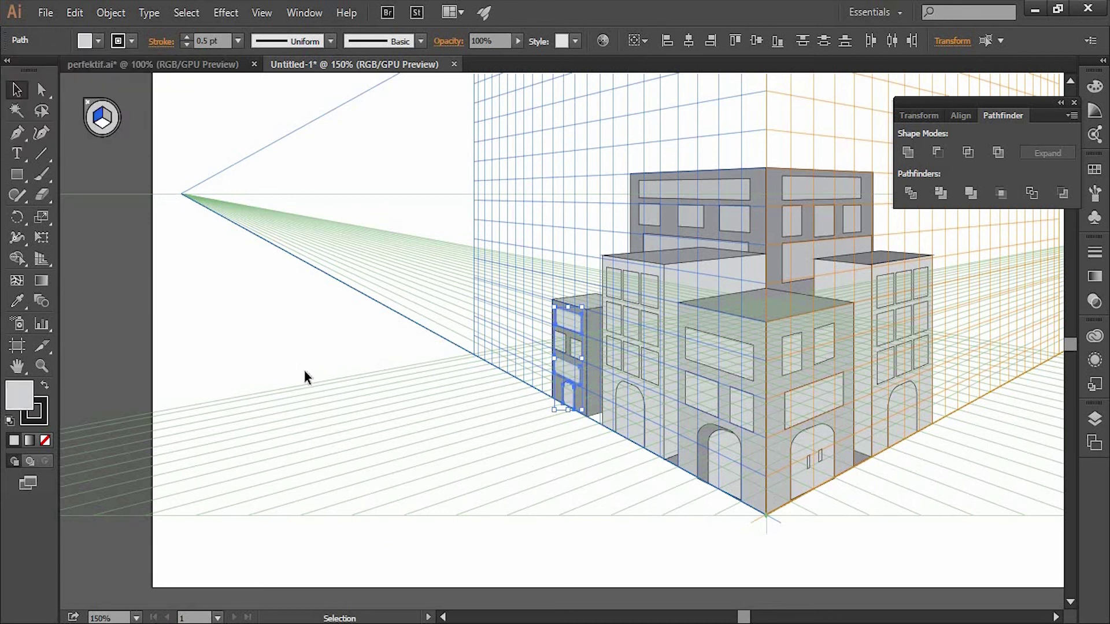
Step: Send the wall behind the front building to the back
right_click(687, 280)
mouse_move(733, 522)
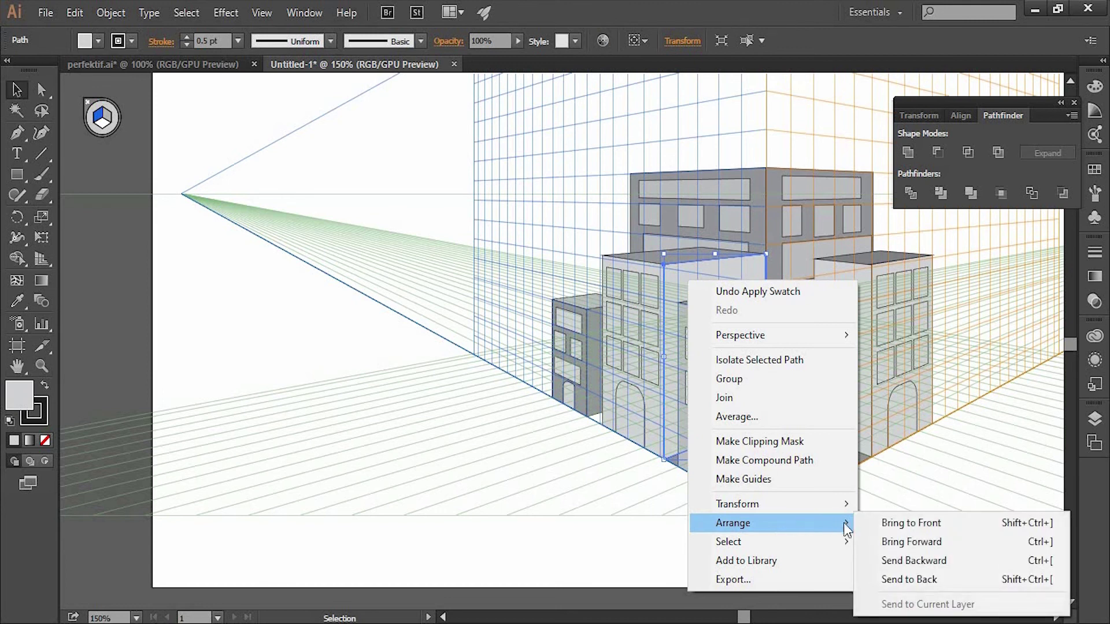
click(905, 523)
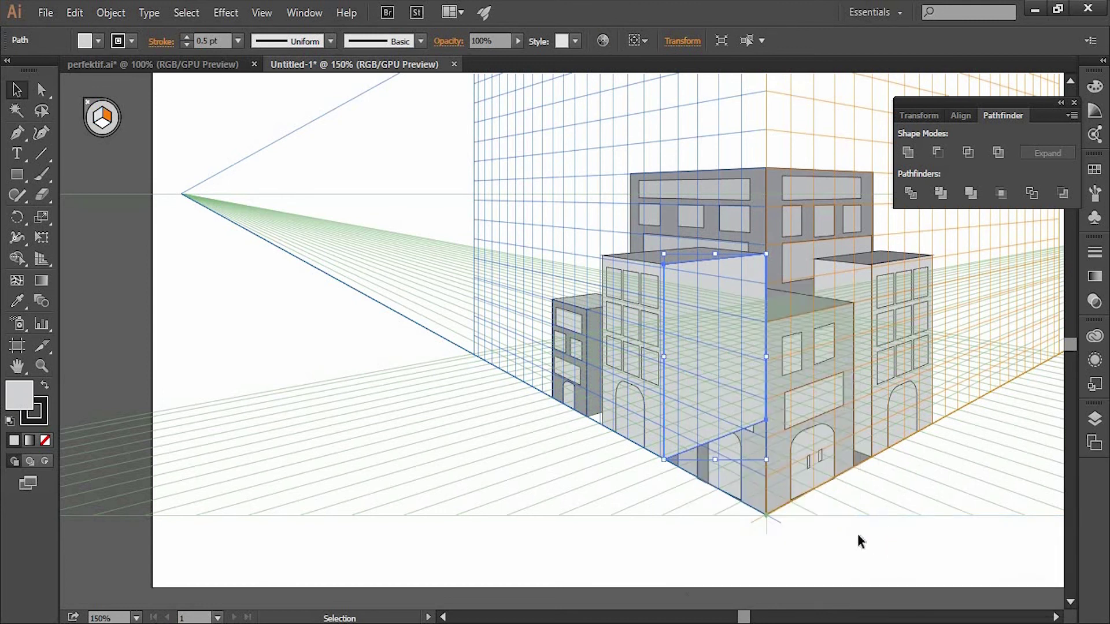
right_click(682, 280)
mouse_move(729, 522)
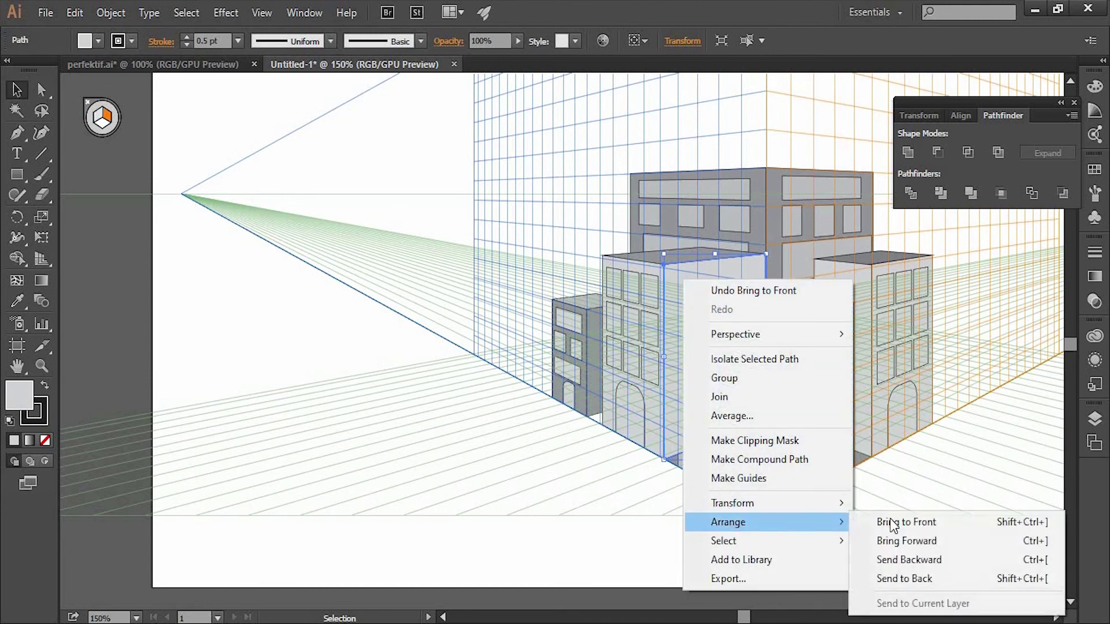
click(899, 573)
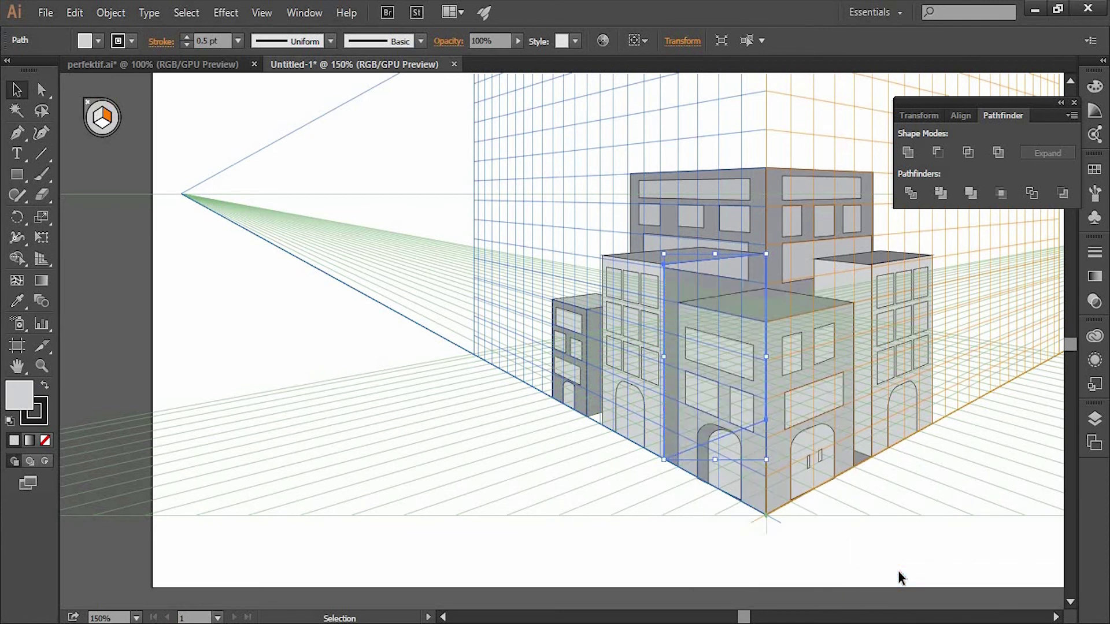
click(900, 572)
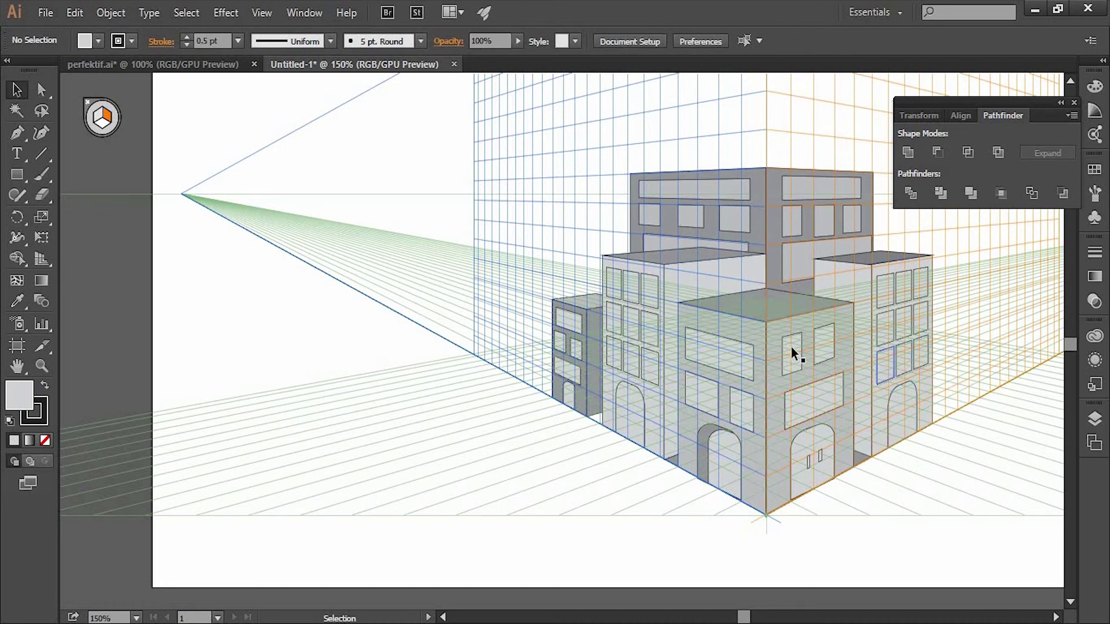
Step: View the drawing at 100% and hide the perspective grid
scroll(791, 346, down, 1)
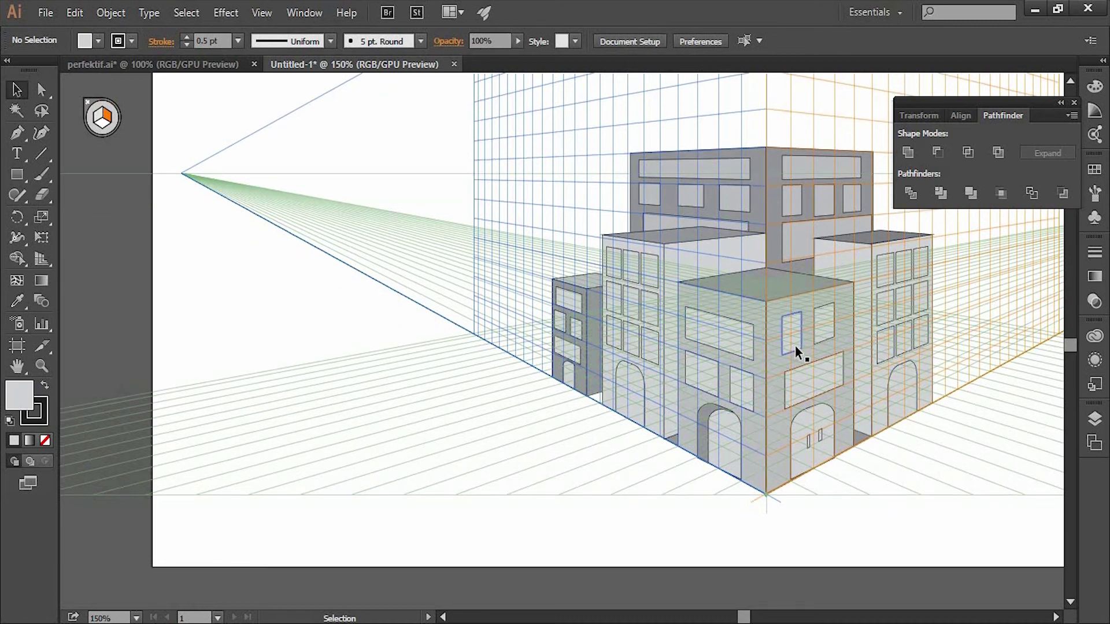
click(136, 618)
click(153, 366)
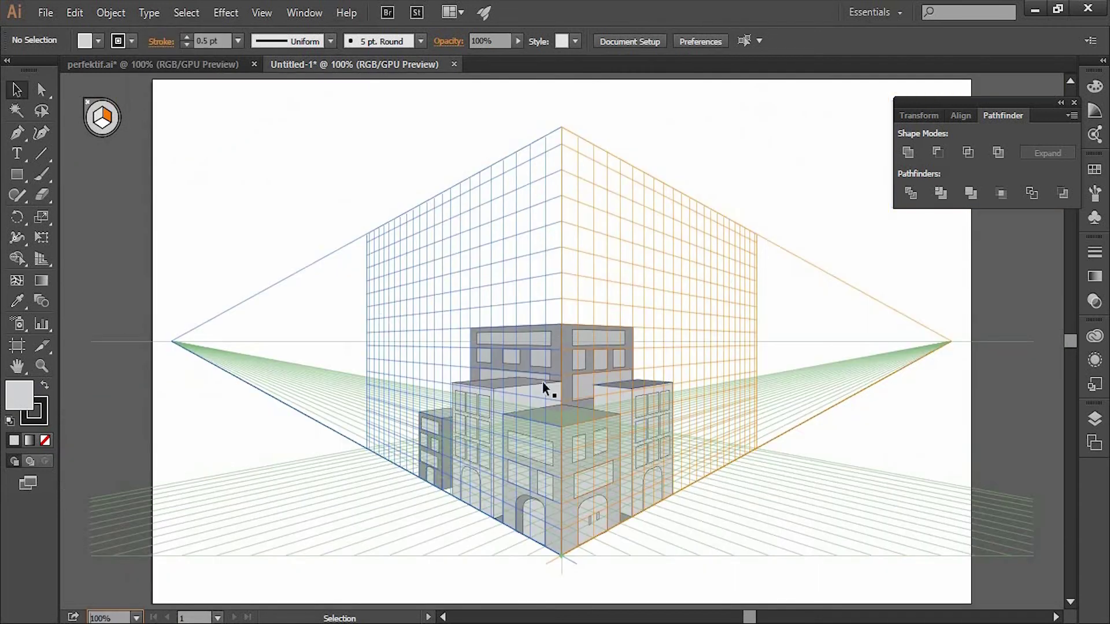
click(42, 258)
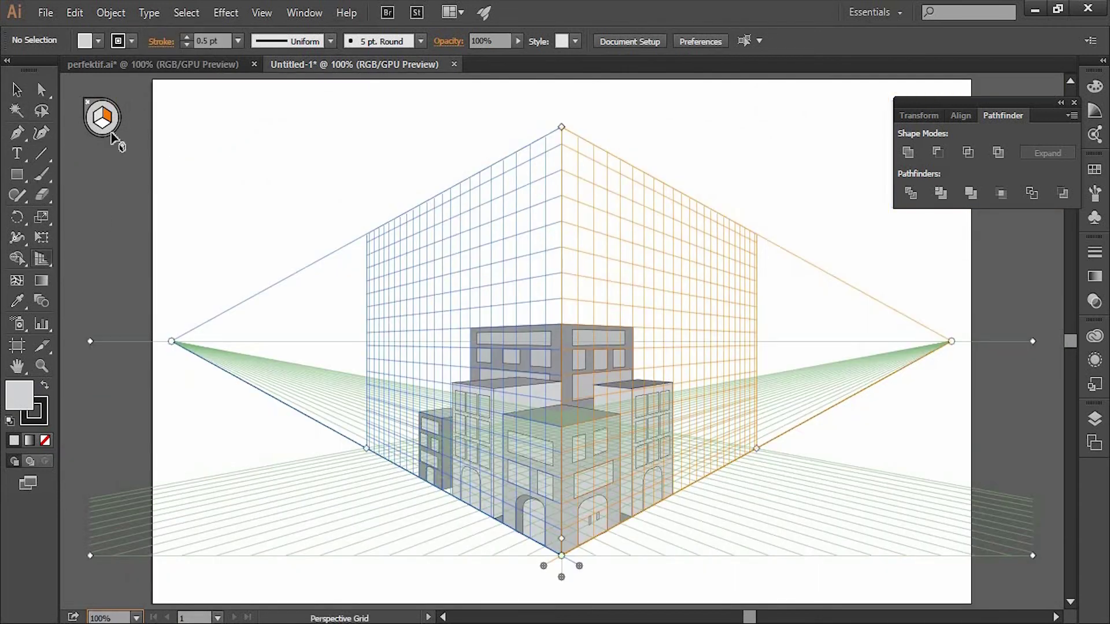
click(88, 102)
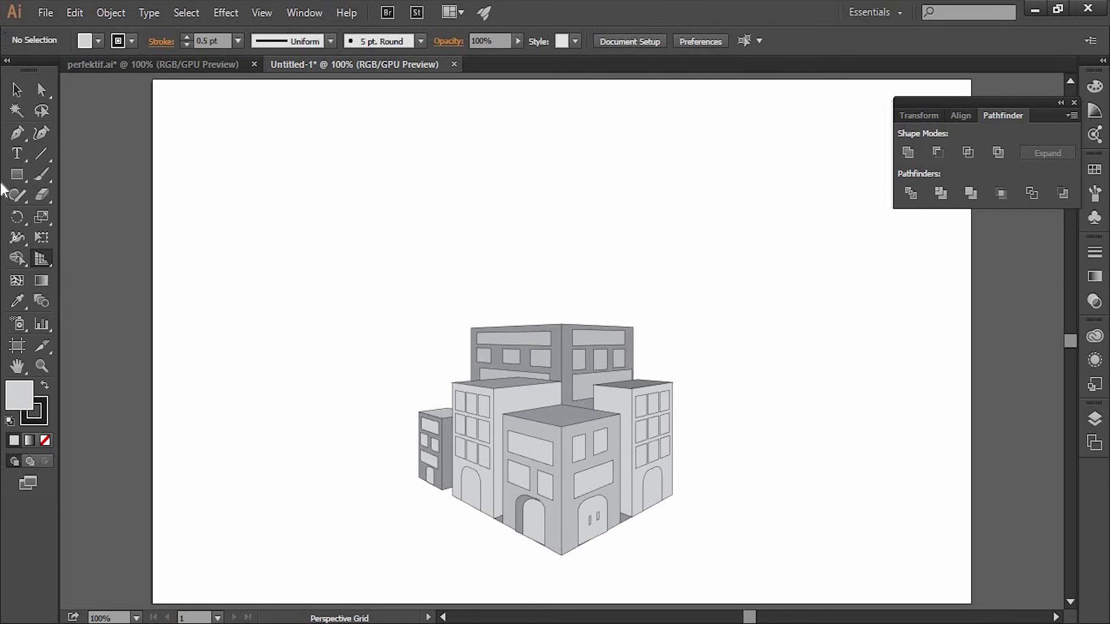
click(18, 92)
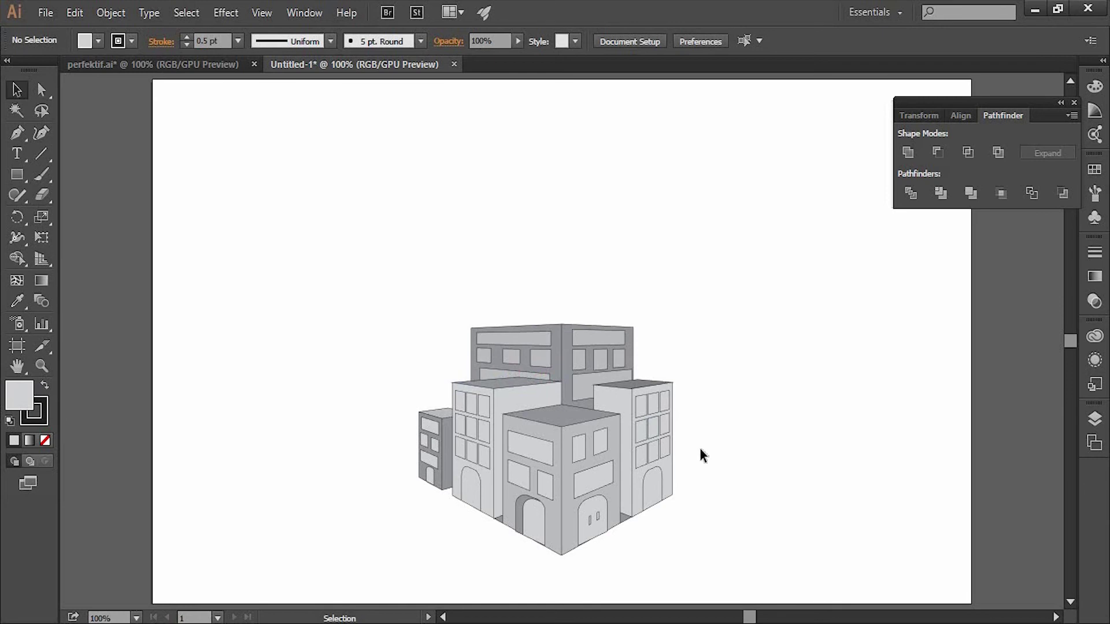
click(41, 259)
Step: In perfektif.ai, send the placed pencil sketch image to the back
click(155, 62)
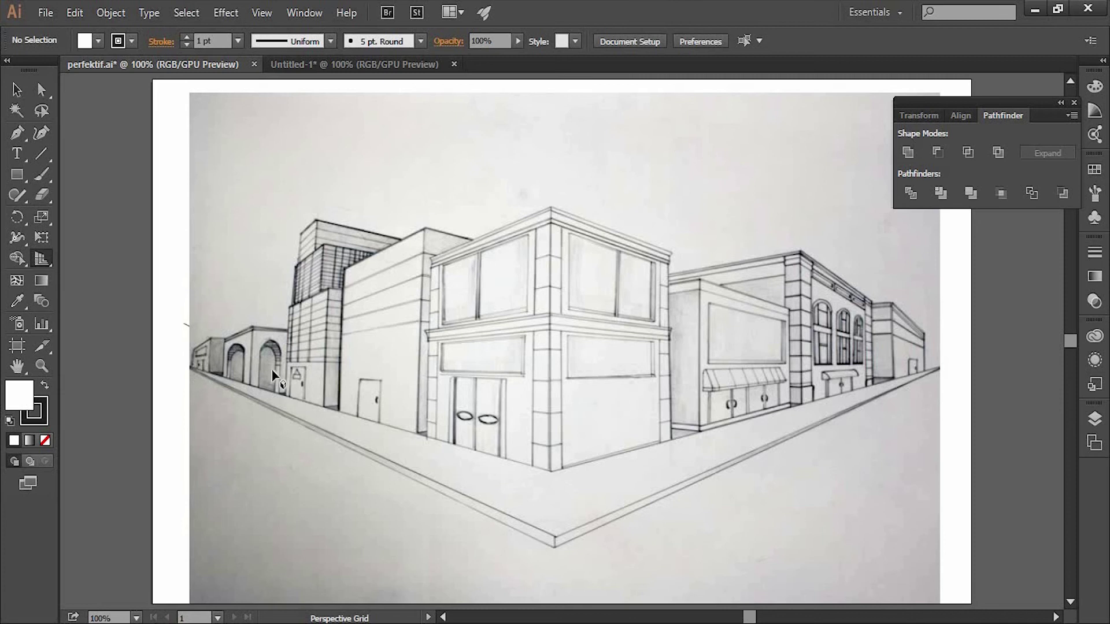
click(17, 89)
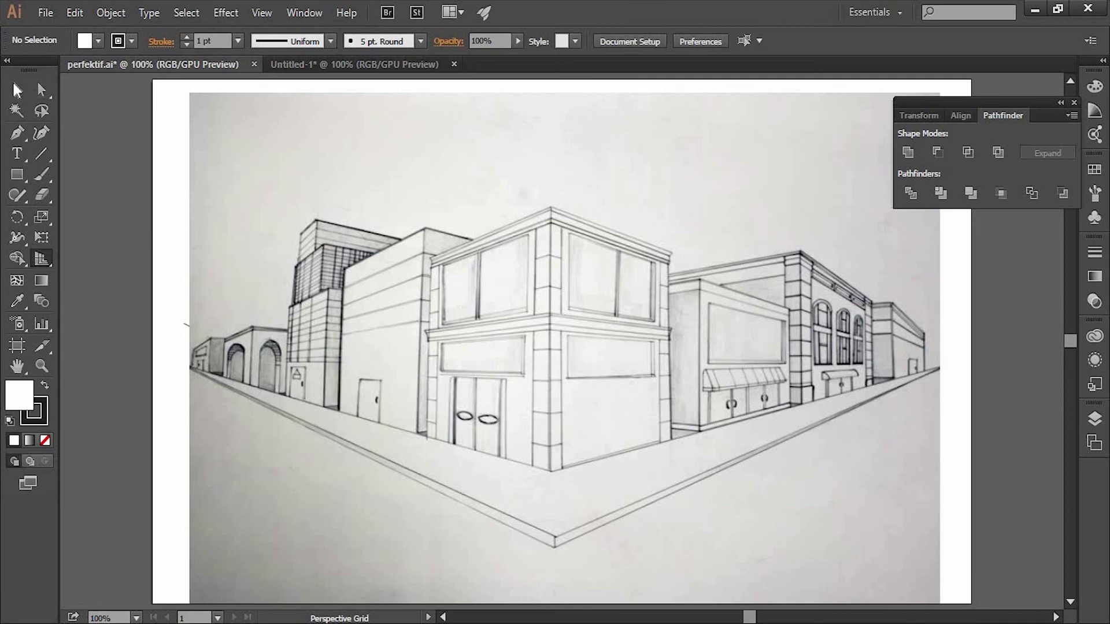
click(311, 249)
right_click(312, 251)
mouse_move(357, 350)
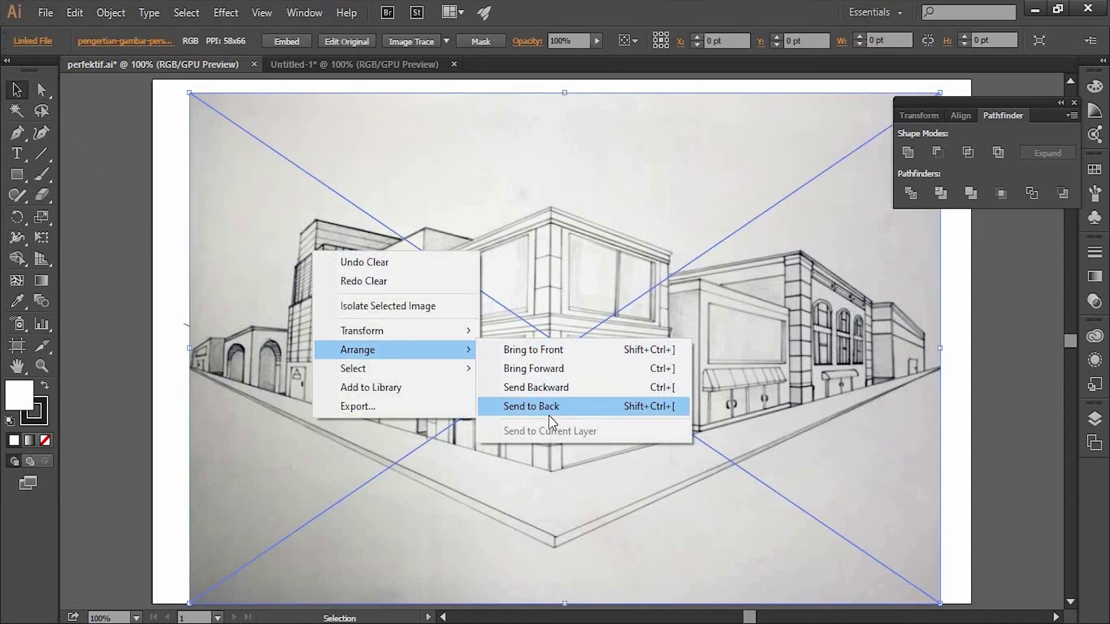
click(544, 408)
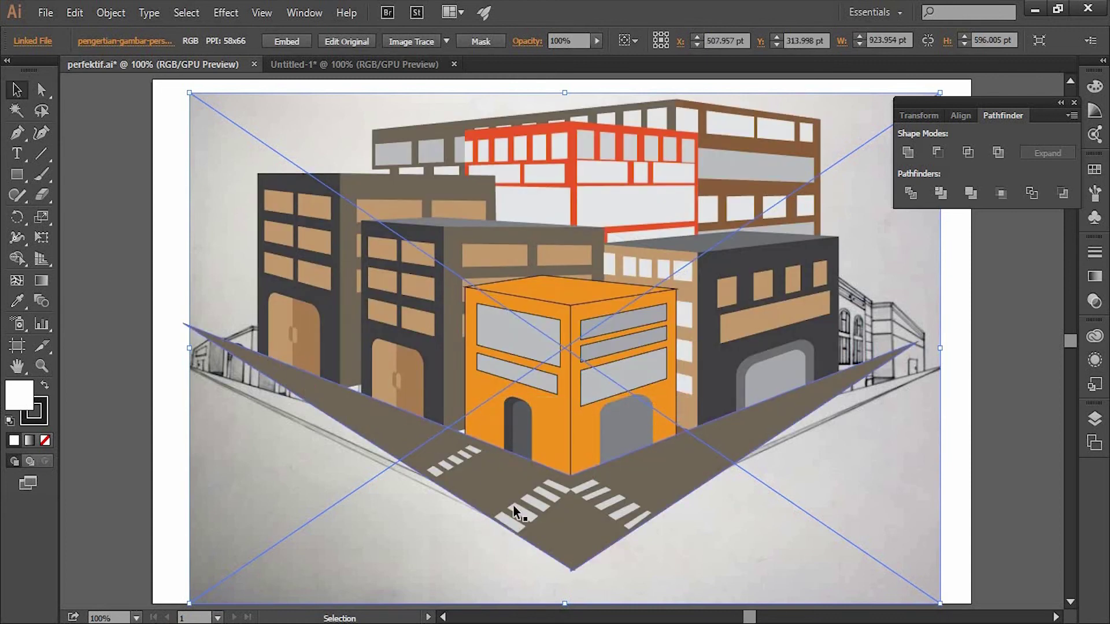
Step: Draw a road rectangle on the left ground plane and pull its corner along the left vanishing line
click(354, 64)
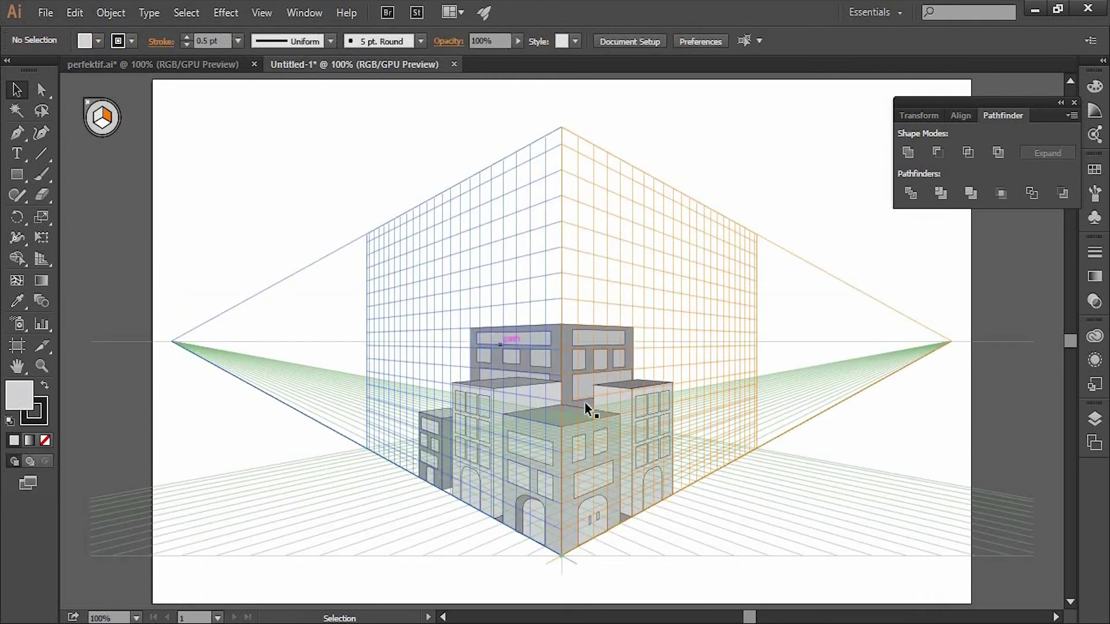
scroll(696, 474, down, 3)
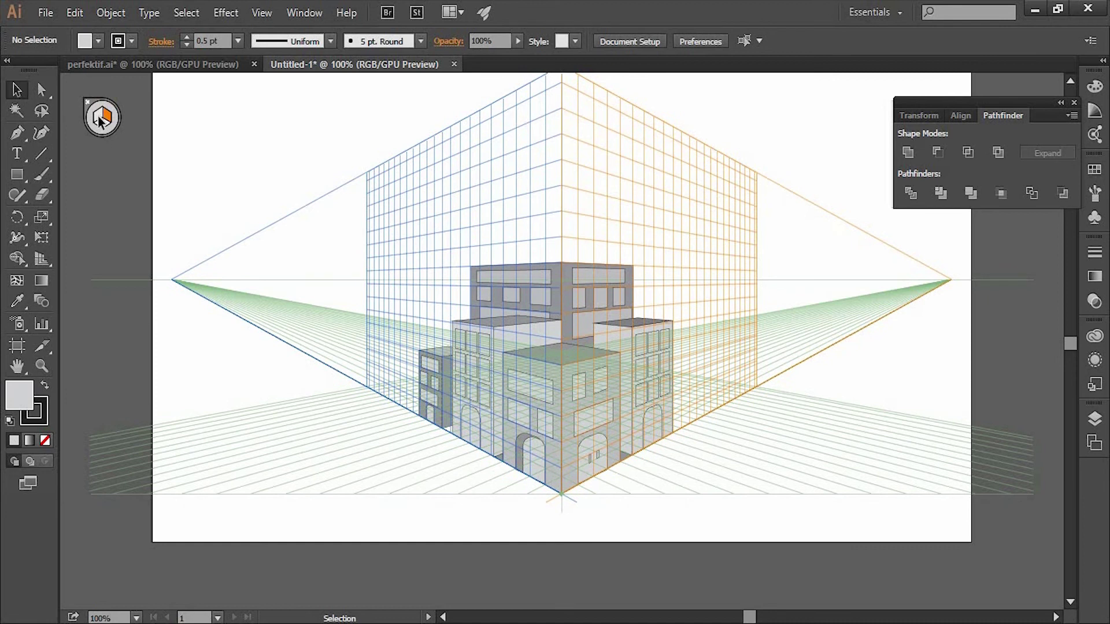
click(16, 173)
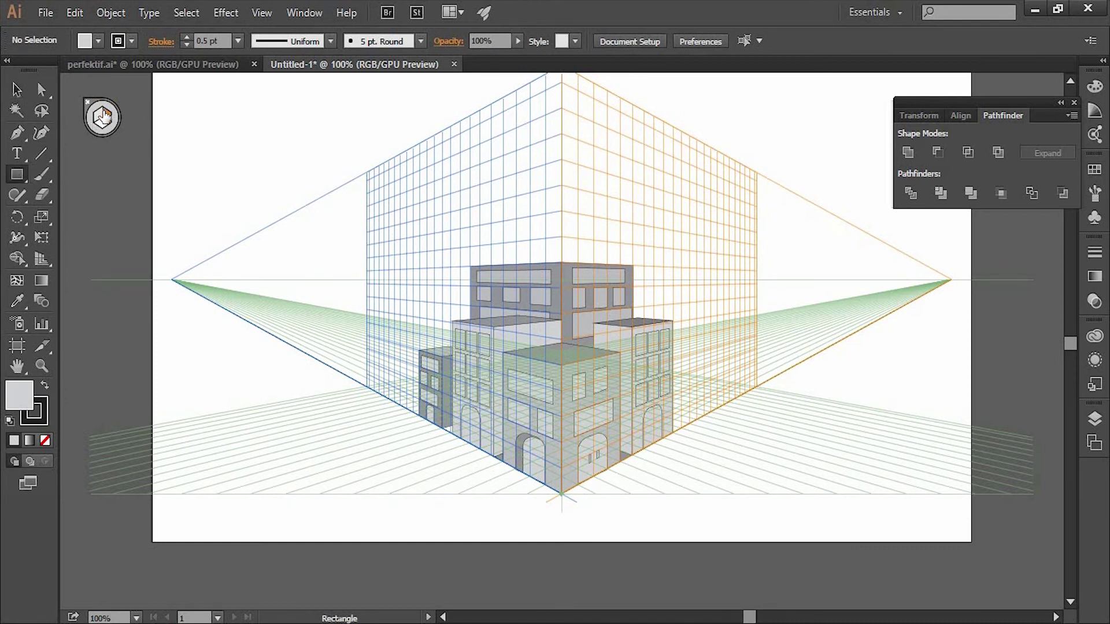
click(95, 119)
mouse_move(561, 563)
mouse_down()
mouse_move(456, 469)
mouse_move(385, 549)
mouse_up()
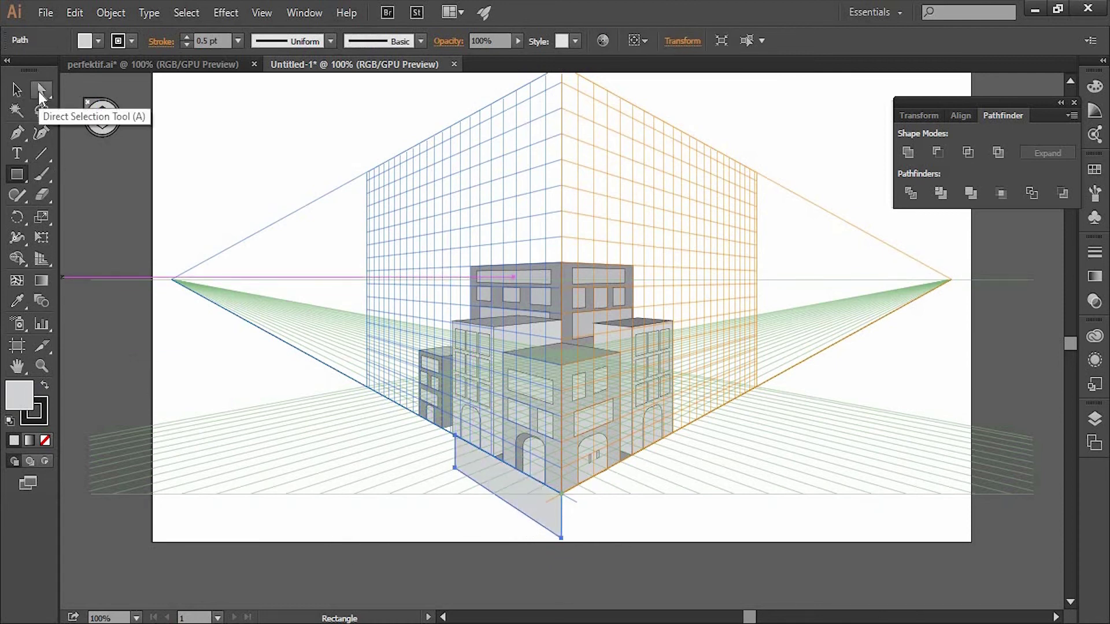
click(41, 92)
drag(453, 466, 291, 346)
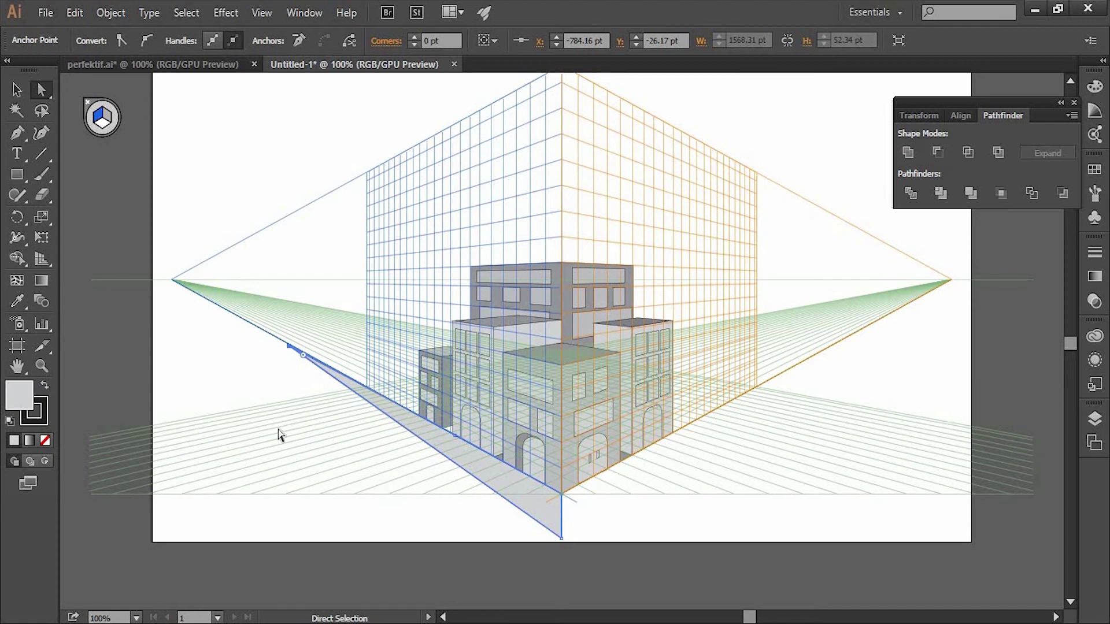
click(353, 554)
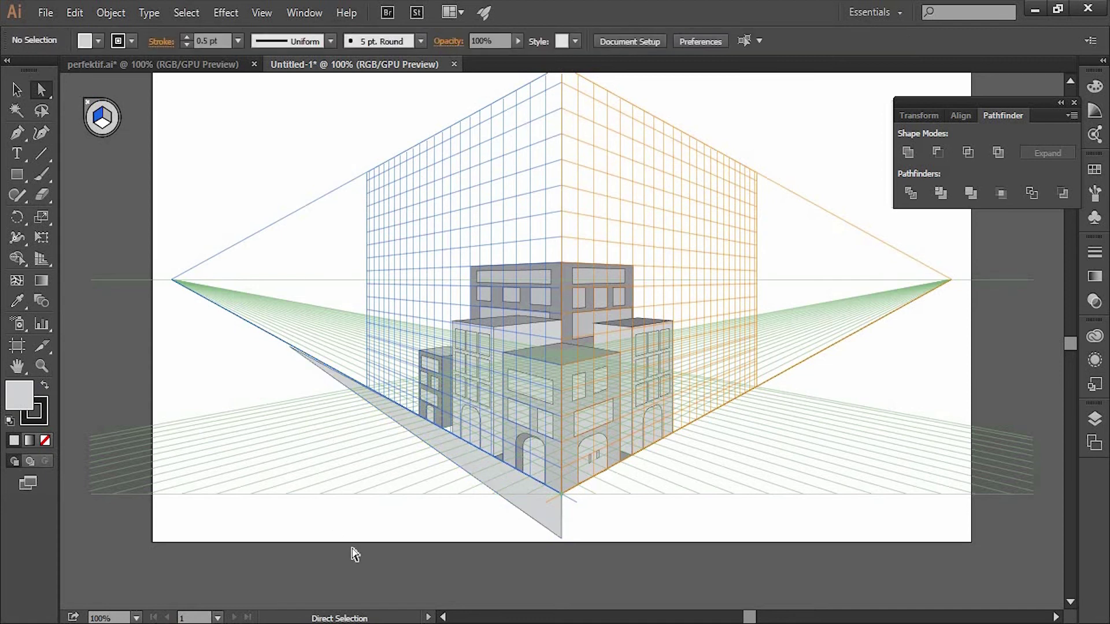
Step: Draw a right ground-plane rectangle, stretch its corner toward the right vanishing point, and select both planes
click(17, 174)
click(107, 118)
drag(562, 537, 623, 500)
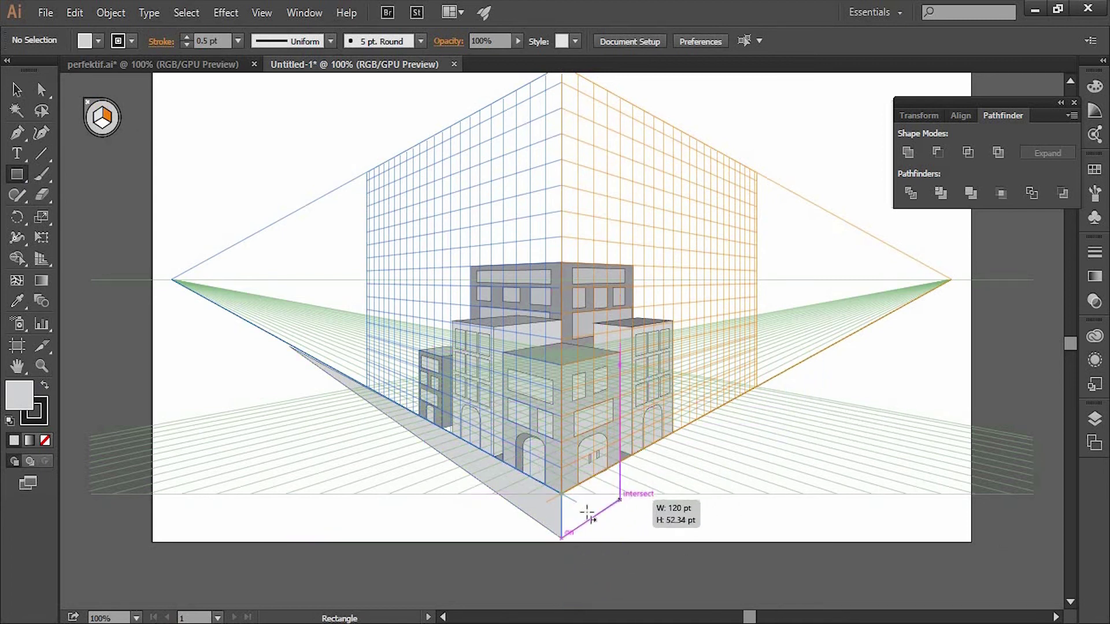
key(a)
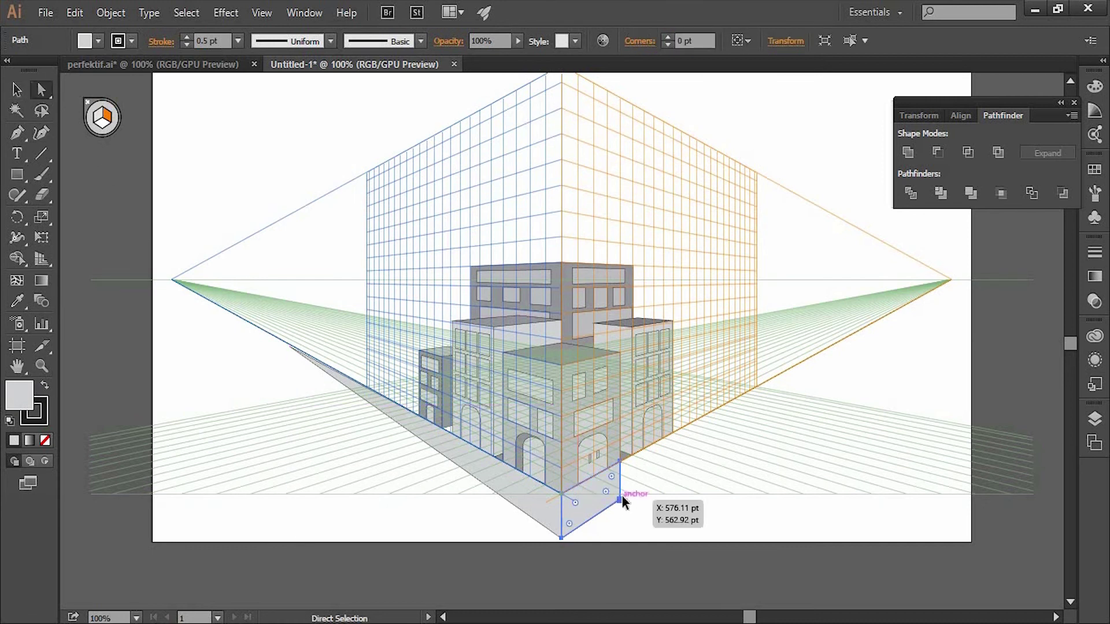
mouse_move(621, 496)
mouse_down()
mouse_move(924, 296)
mouse_move(823, 349)
mouse_up()
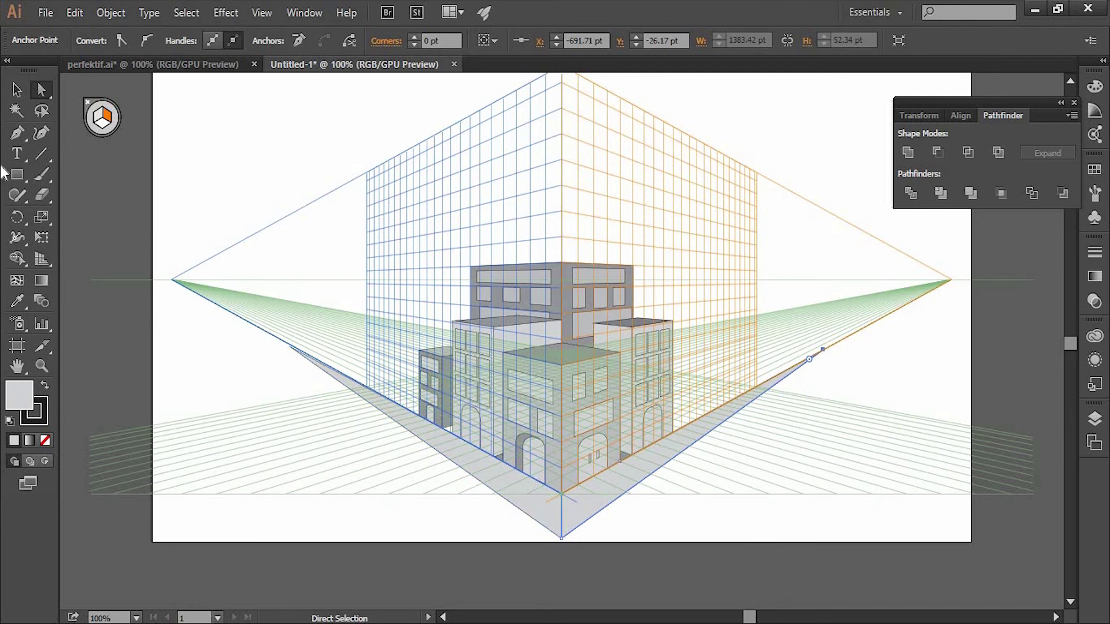
click(16, 89)
shift+click(400, 408)
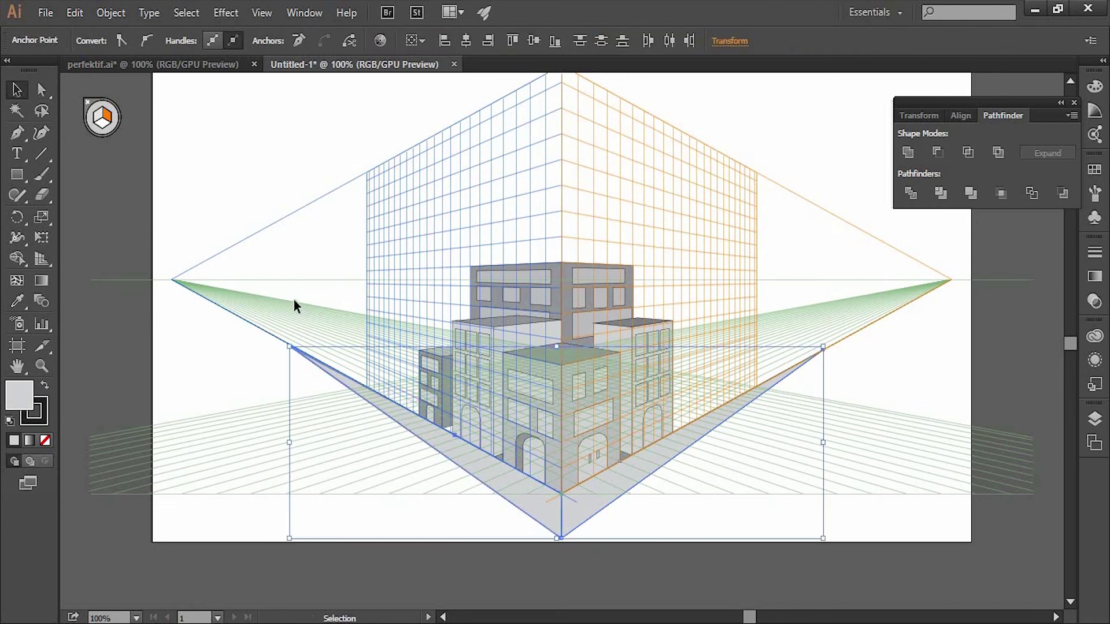
Step: Unite the two ground planes into one shape filled with darker grey
click(910, 151)
click(97, 41)
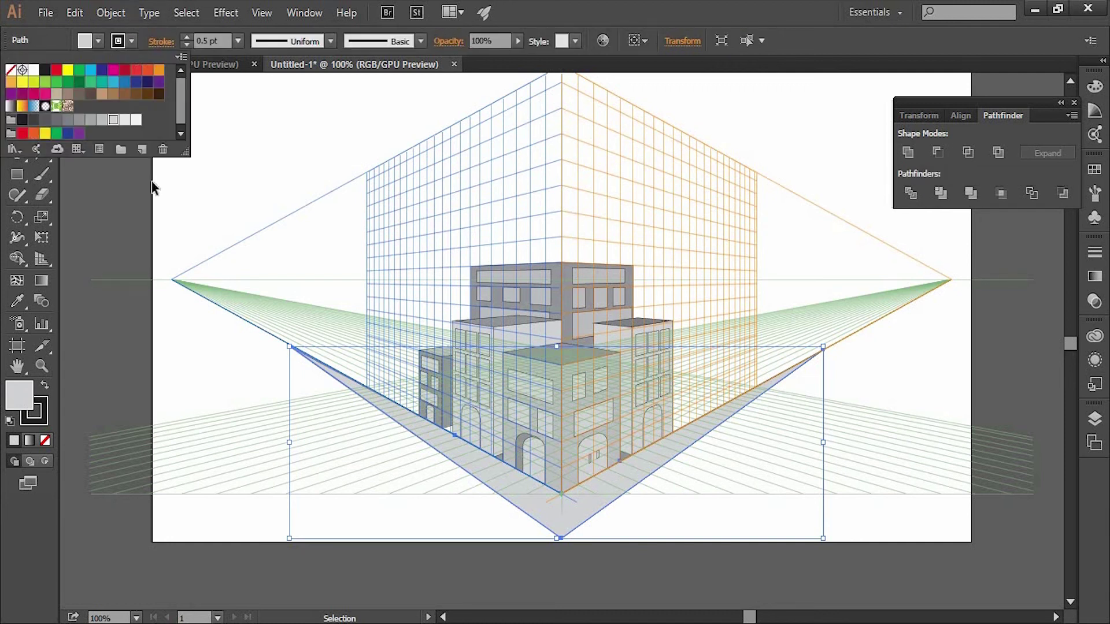
click(68, 120)
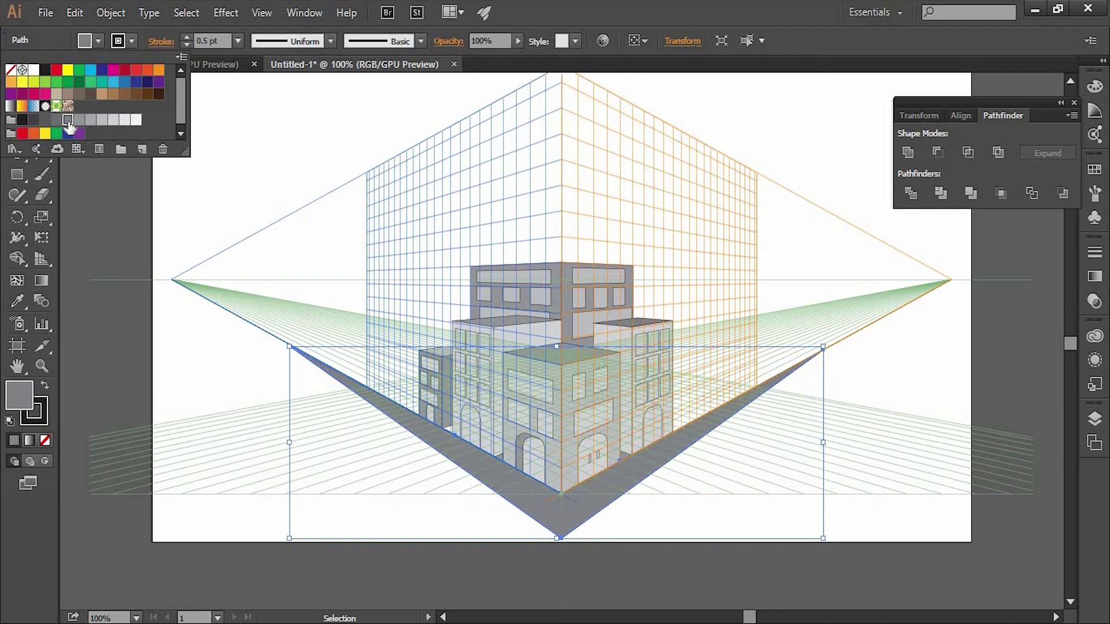
click(166, 318)
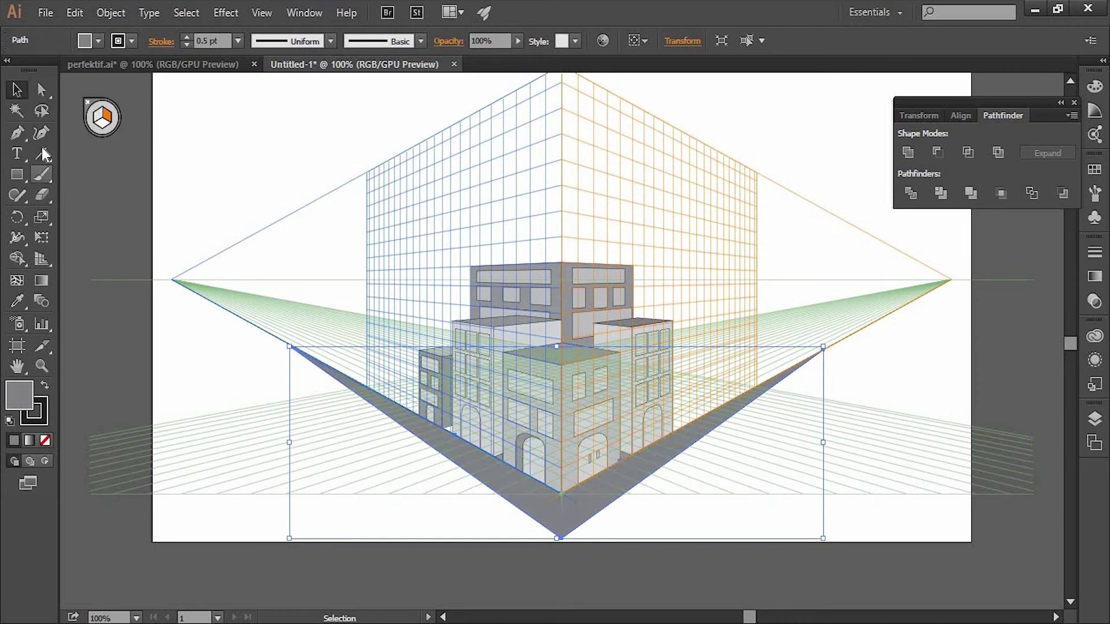
Step: Hide the perspective grid to check the artwork, then show it again with Shift+P
click(39, 258)
click(89, 102)
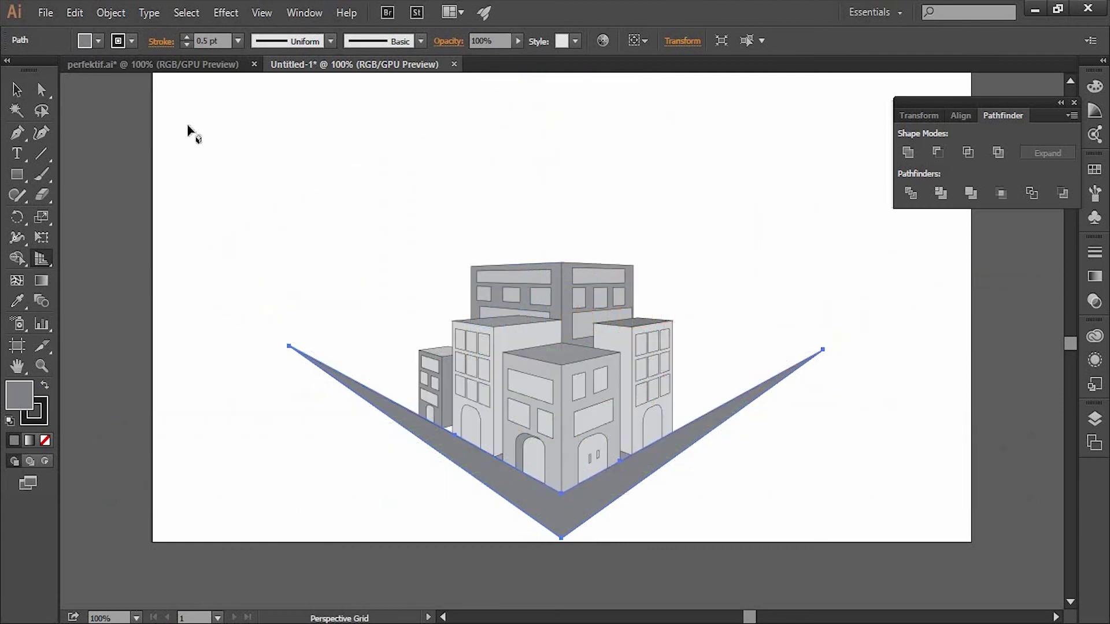
key(v)
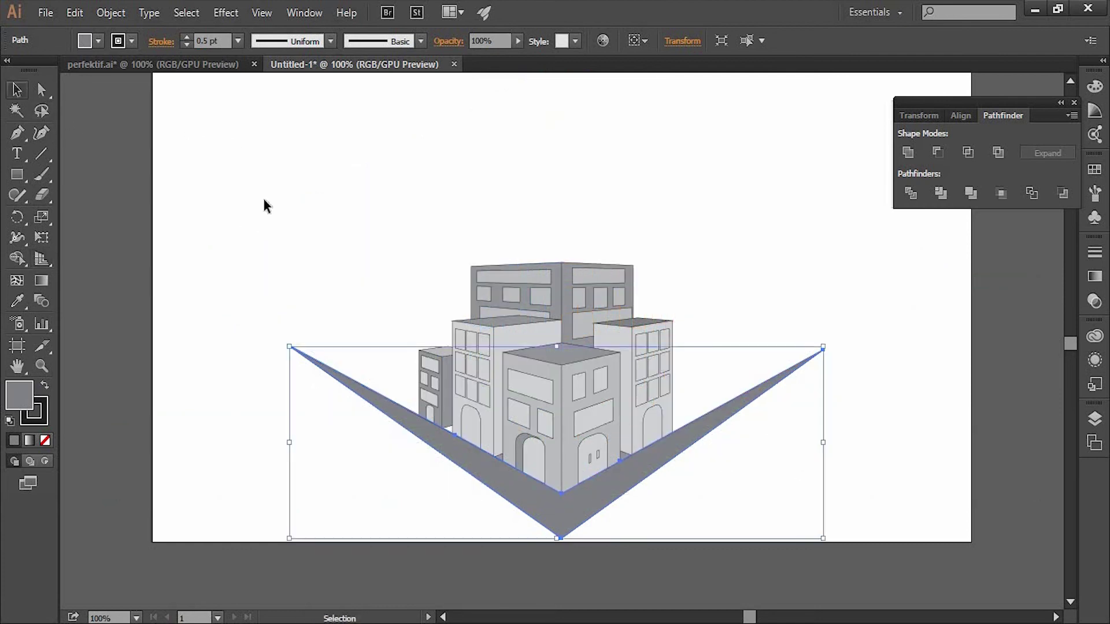
click(262, 196)
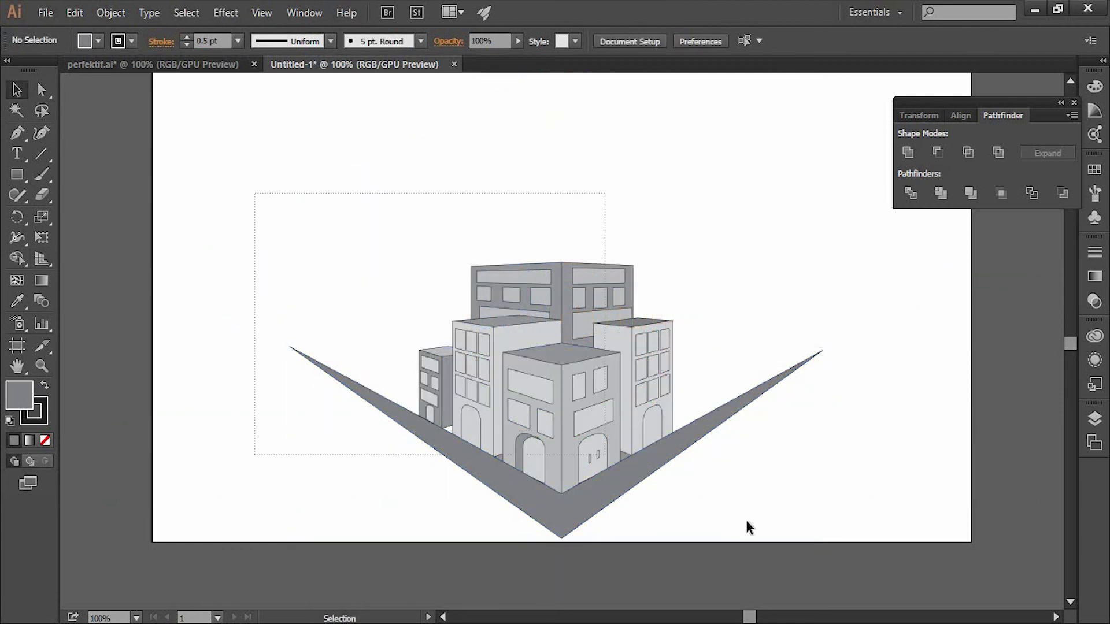
key(ctrl+a)
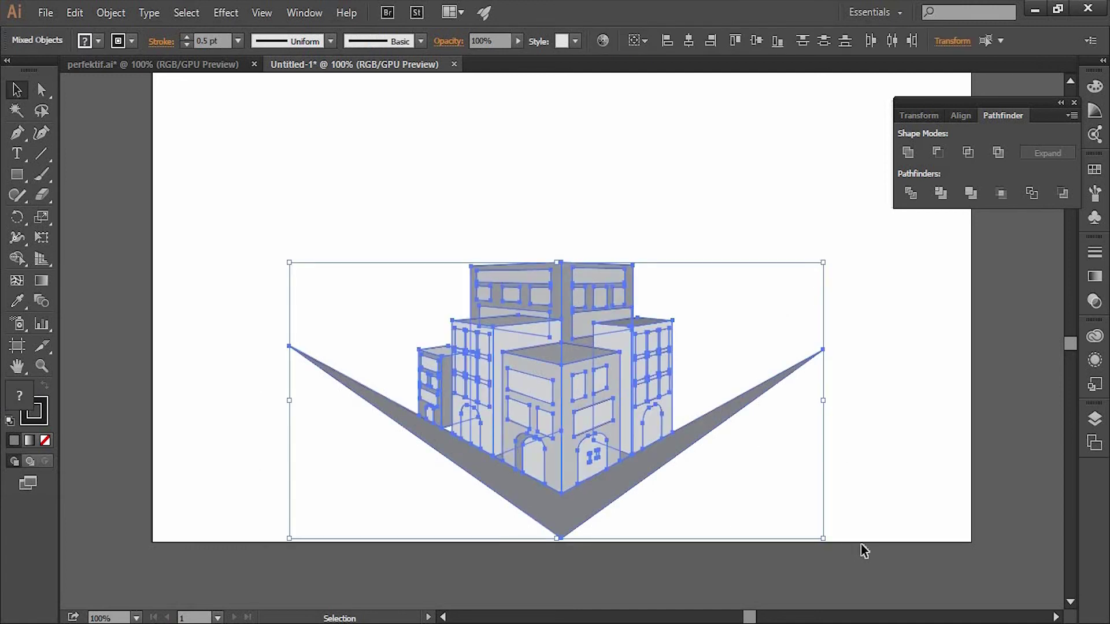
click(904, 487)
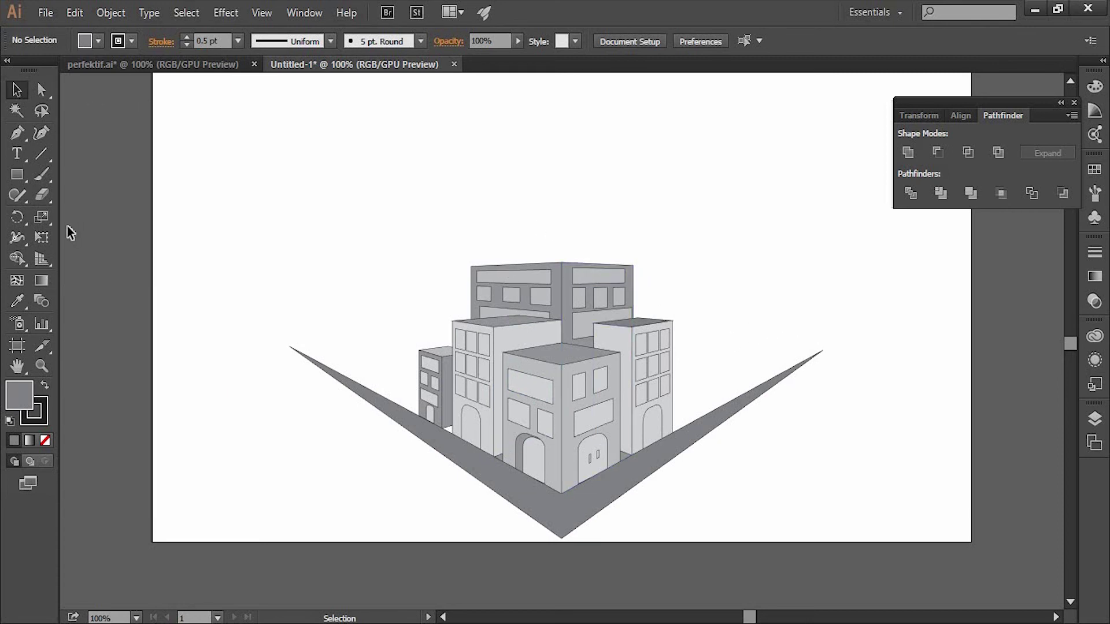
key(shift+p)
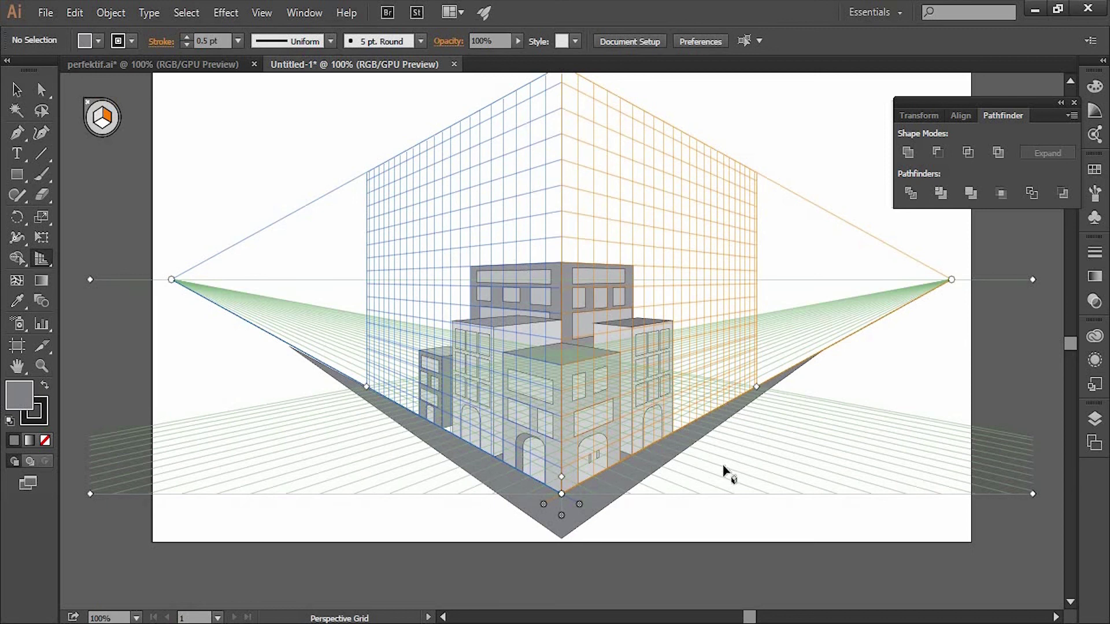
Step: Zoom to 200% and draw a narrow crosswalk stripe on the right road at the building corner
click(17, 174)
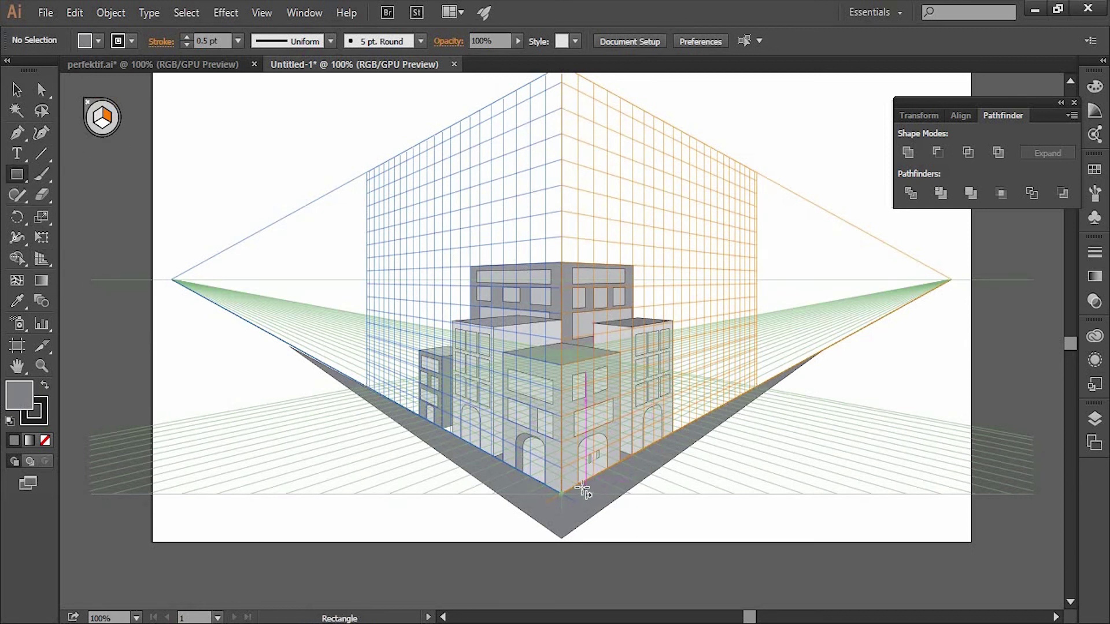
key(ctrl+plus)
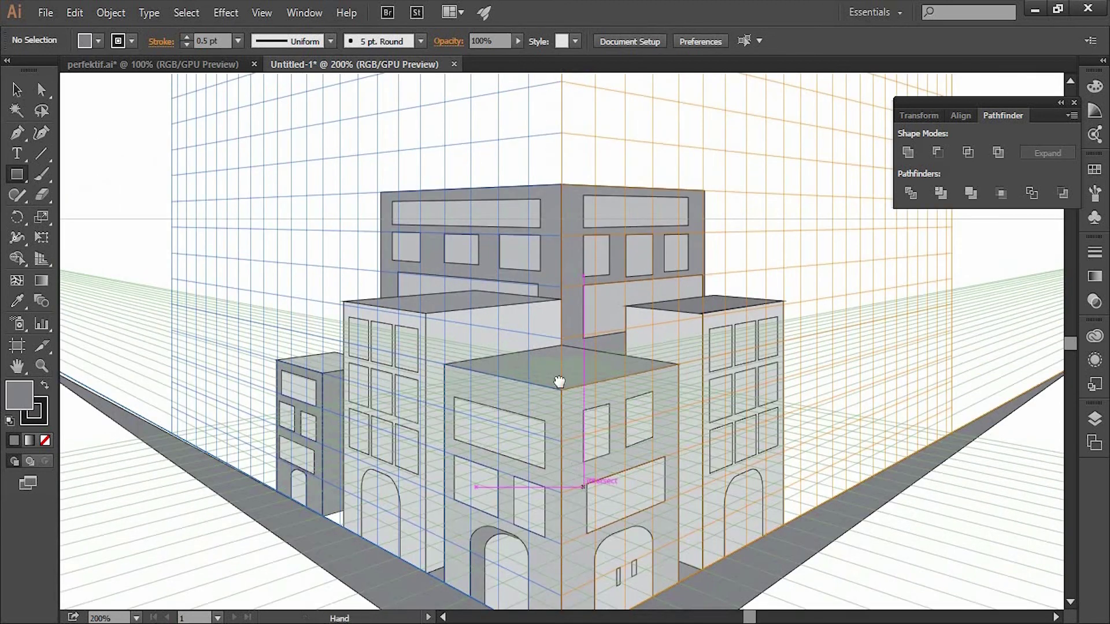
drag(559, 381, 468, 64)
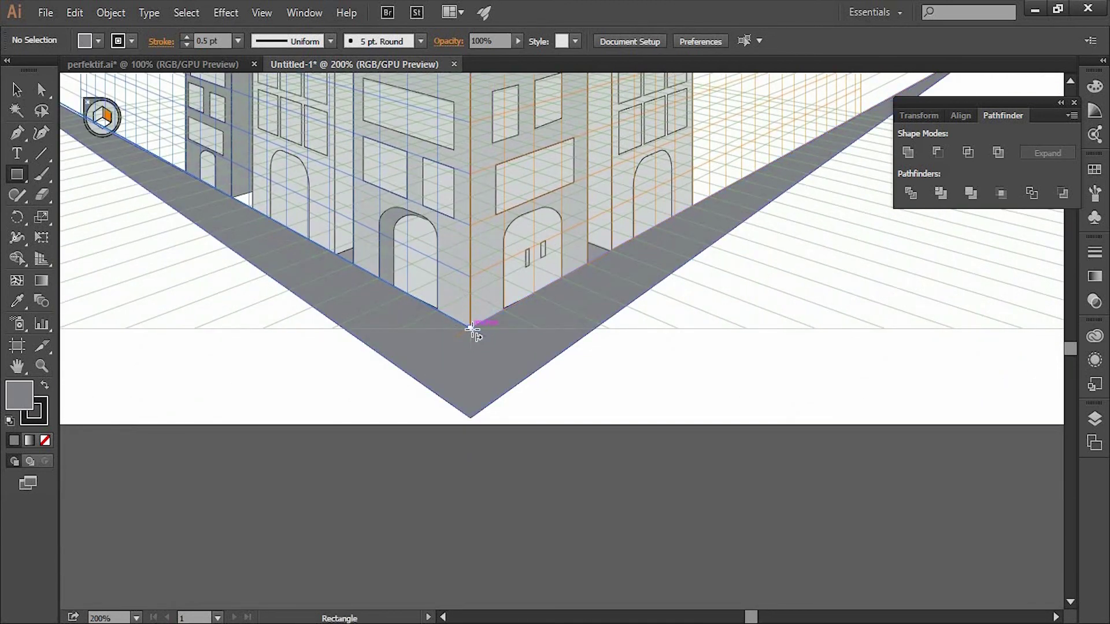
mouse_move(483, 323)
mouse_down()
mouse_move(523, 373)
mouse_move(503, 395)
mouse_up()
drag(548, 429, 559, 438)
mouse_move(515, 387)
mouse_down()
mouse_move(537, 373)
mouse_move(524, 310)
mouse_move(535, 294)
mouse_up()
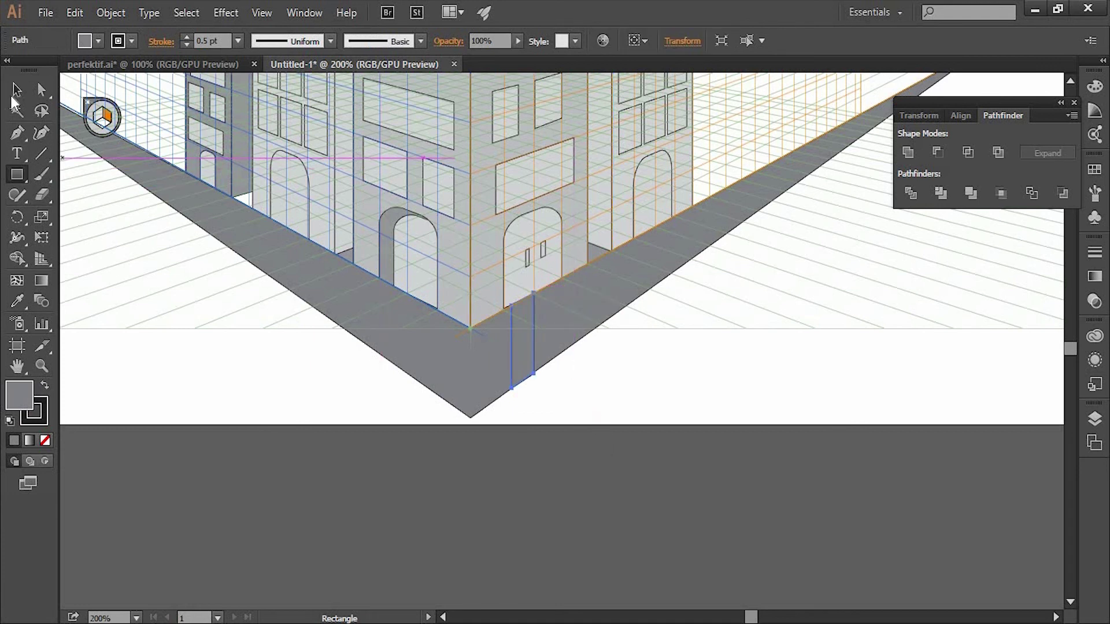
Step: Fill the crosswalk stripe with light grey
click(16, 90)
click(99, 40)
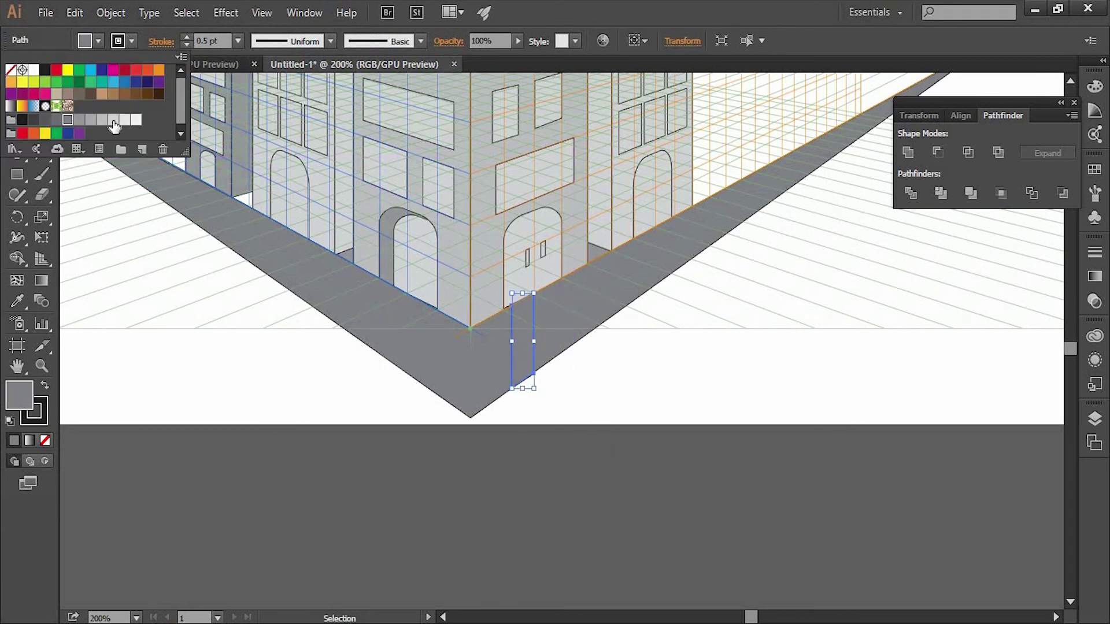
click(78, 121)
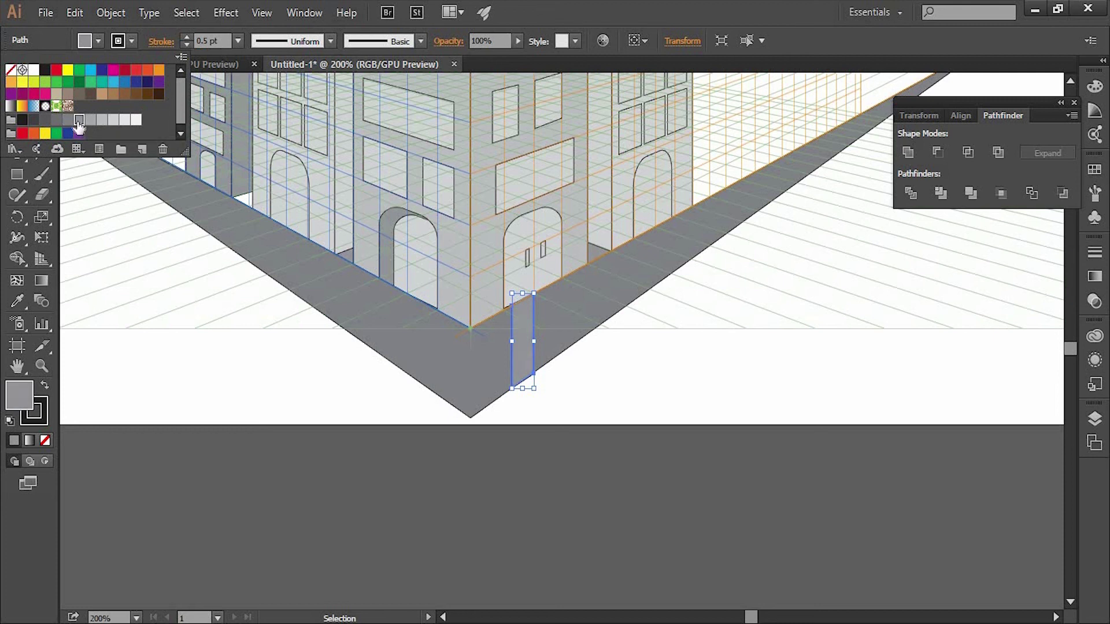
click(56, 121)
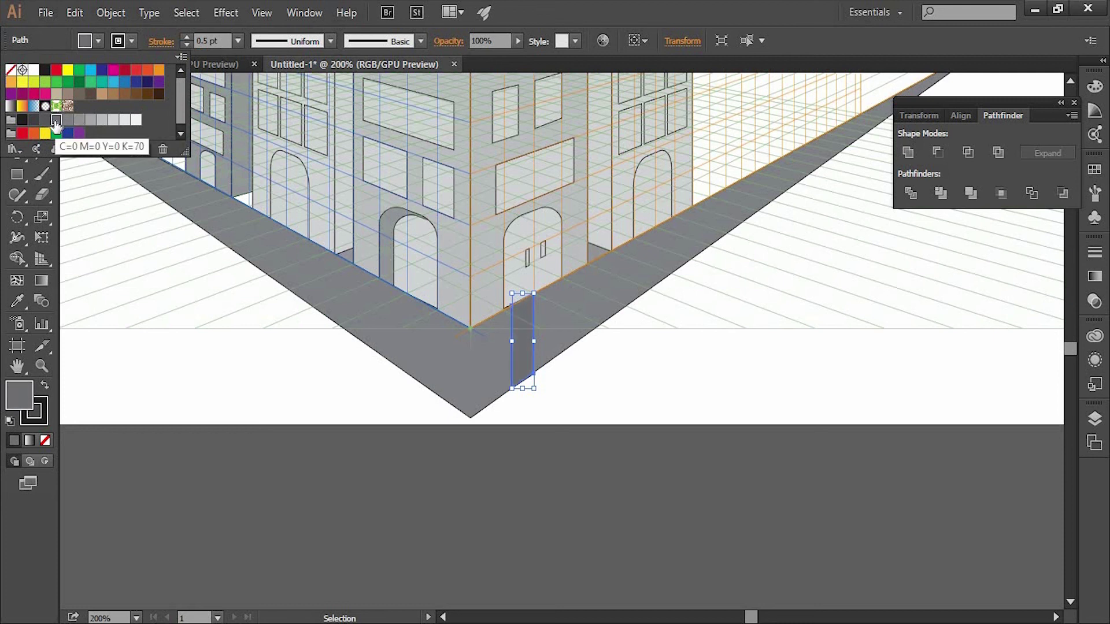
click(113, 119)
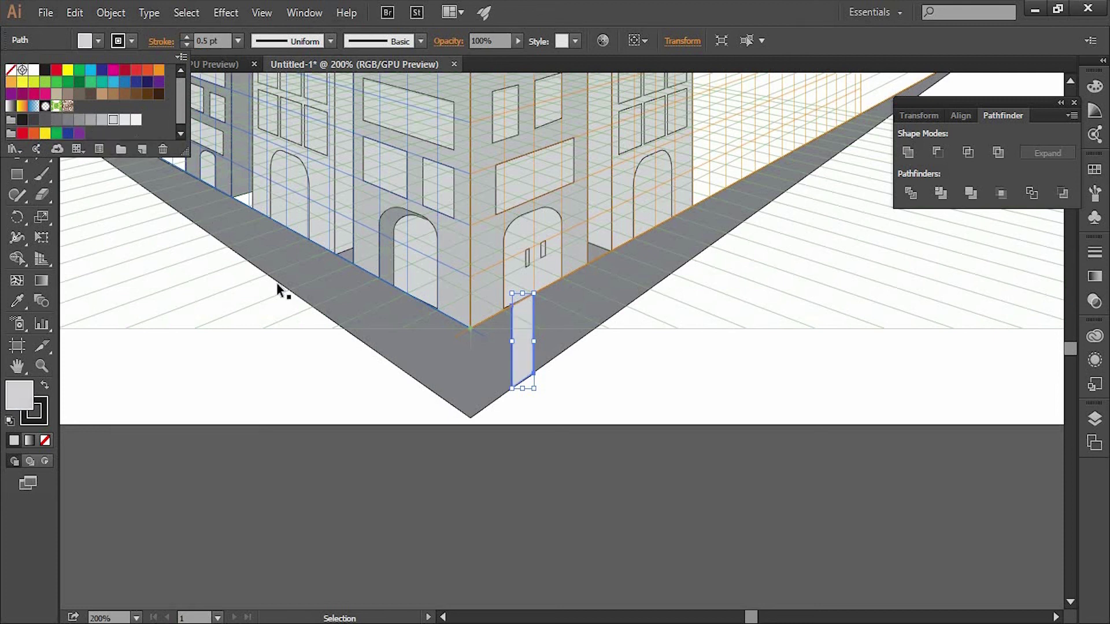
click(265, 383)
click(585, 404)
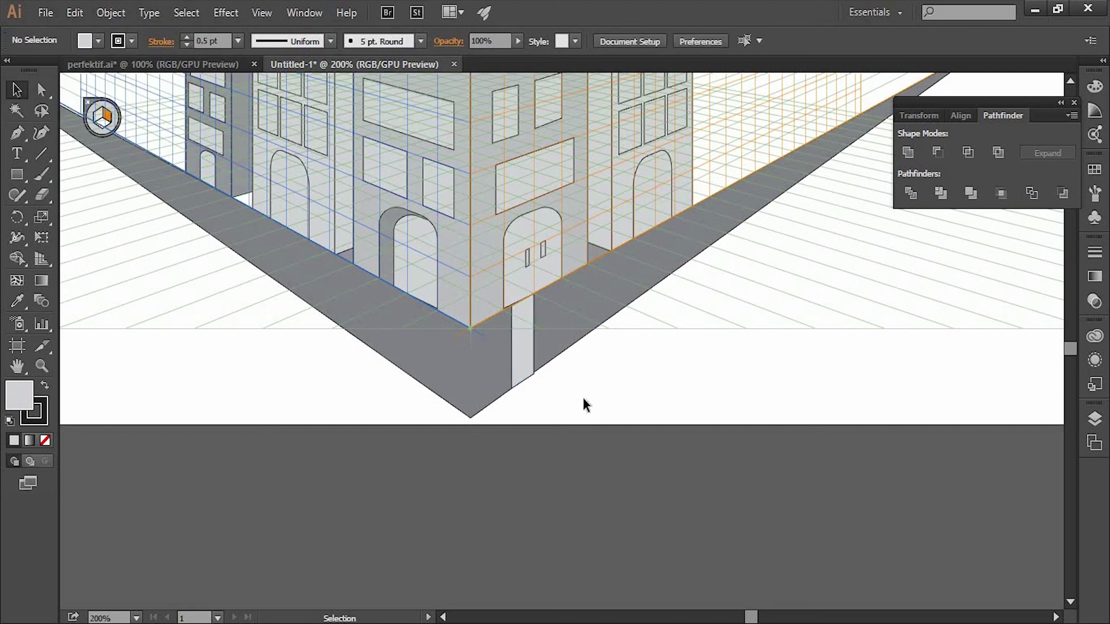
Step: Set the stroke to None on both the stripe and the grey road shape
click(522, 353)
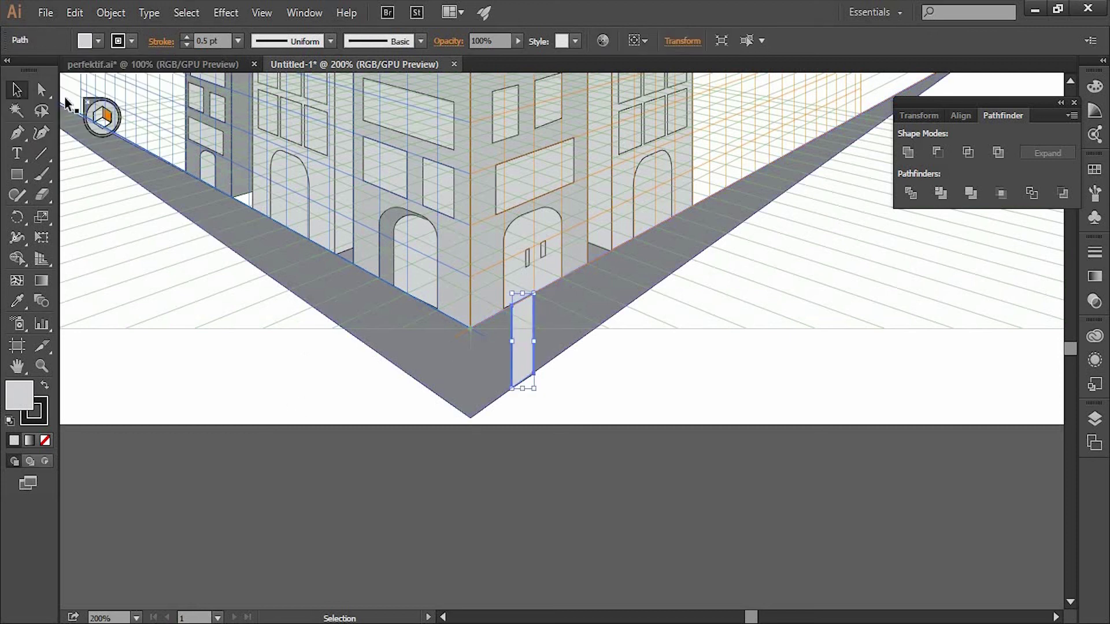
click(132, 41)
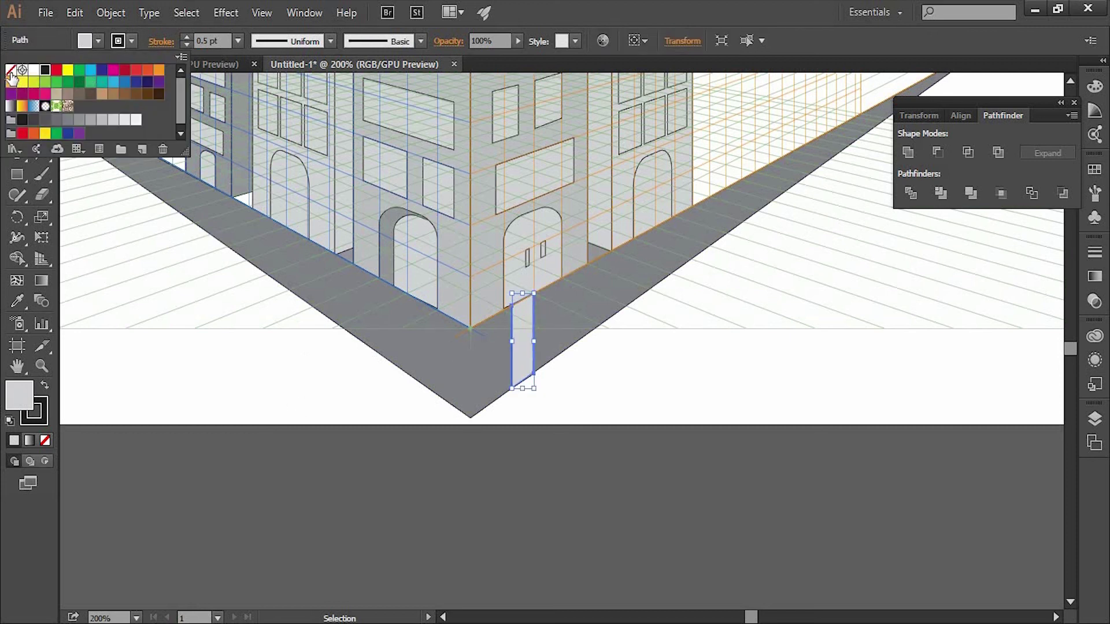
click(10, 70)
click(196, 387)
click(566, 404)
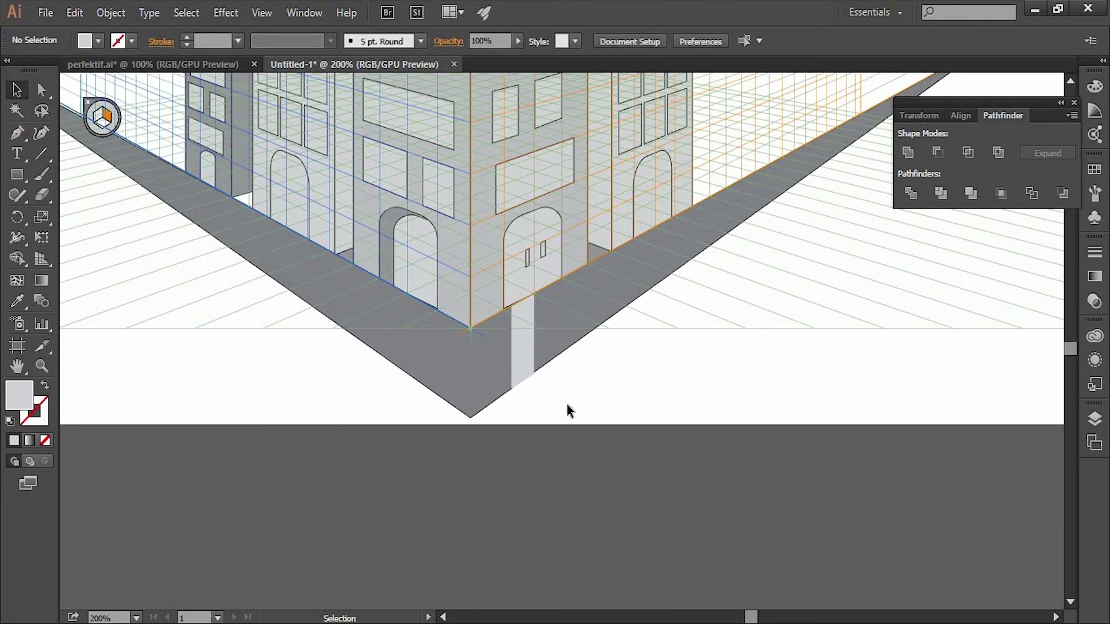
click(463, 362)
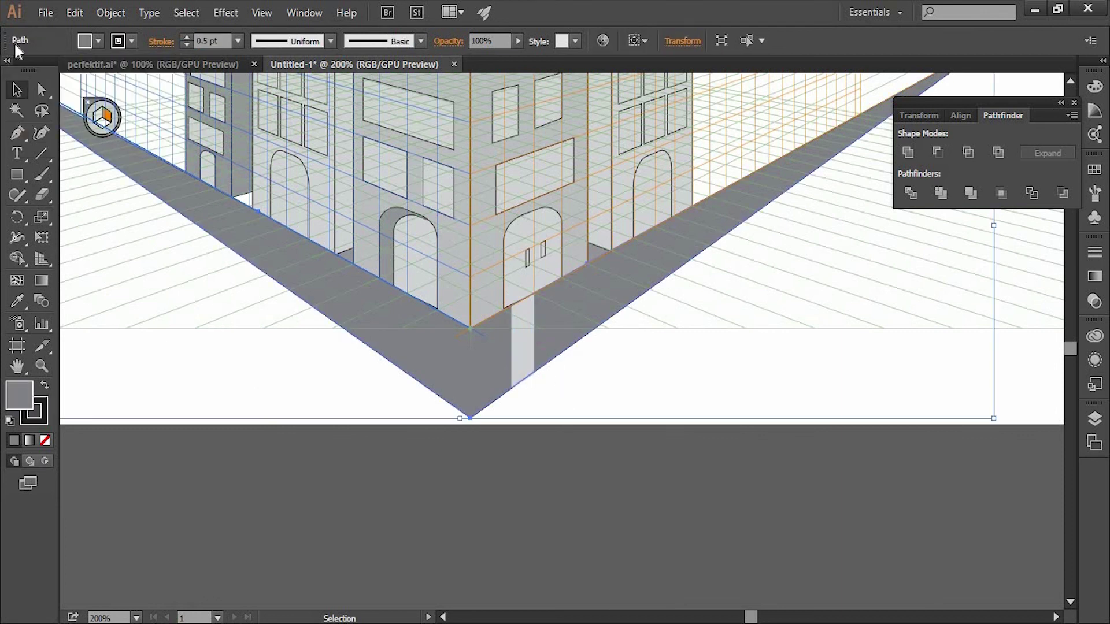
click(132, 42)
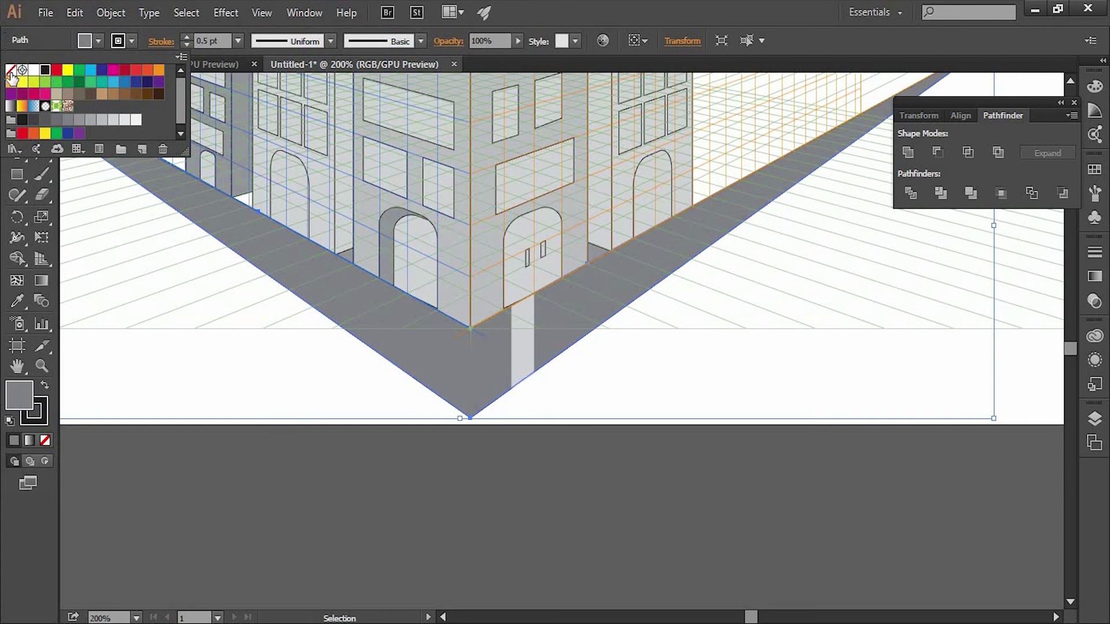
click(10, 71)
click(264, 394)
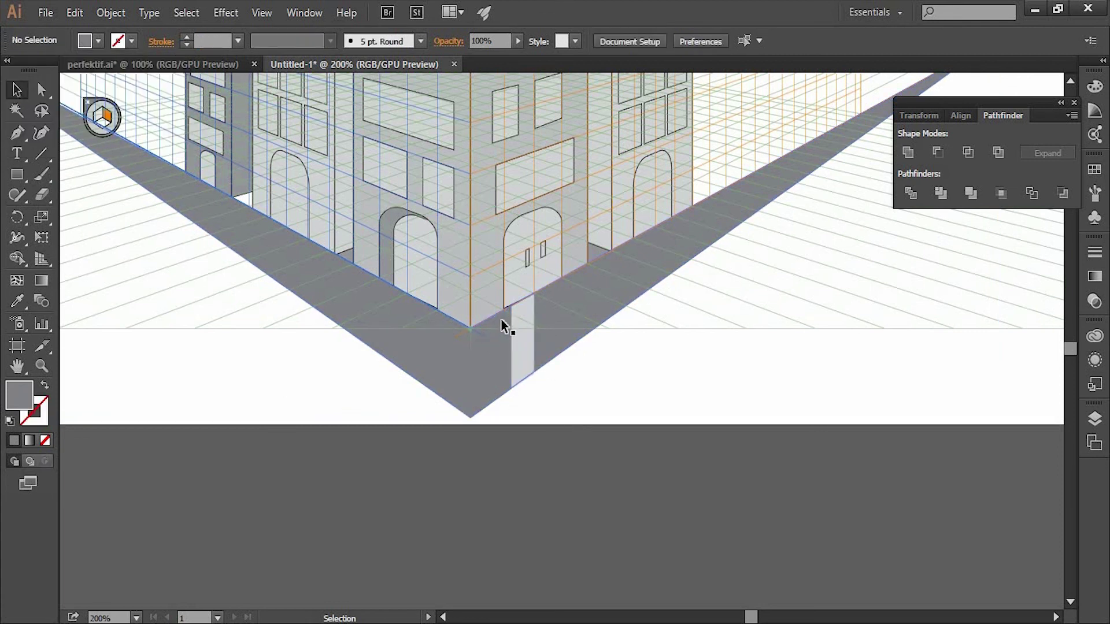
Step: Draw the first thin grey bars across the crosswalk strip near the building corner
click(18, 173)
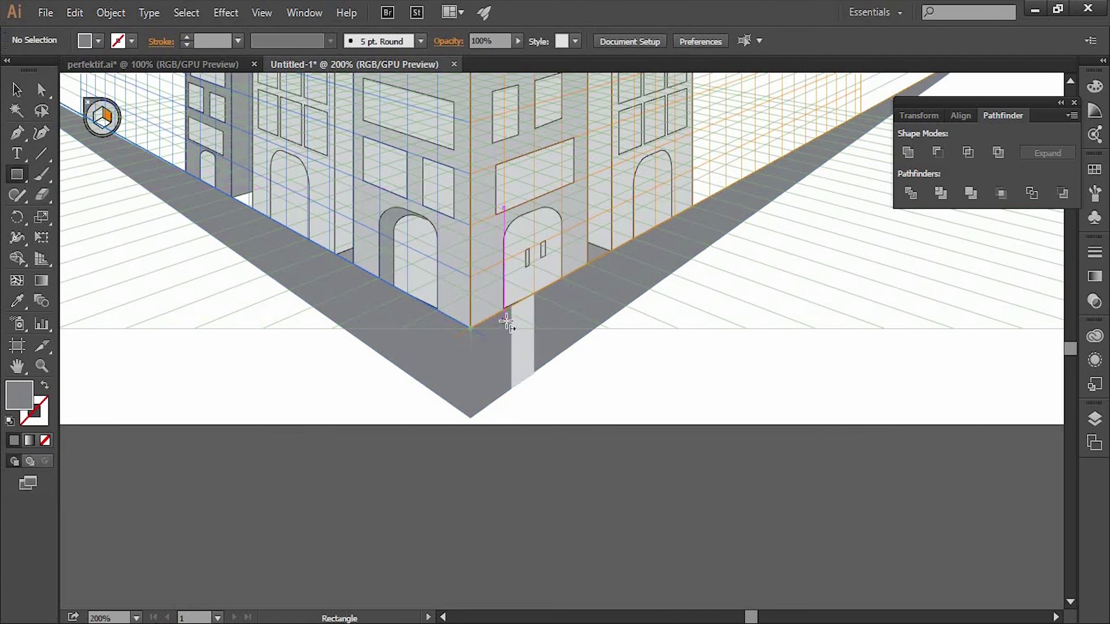
drag(505, 317, 546, 317)
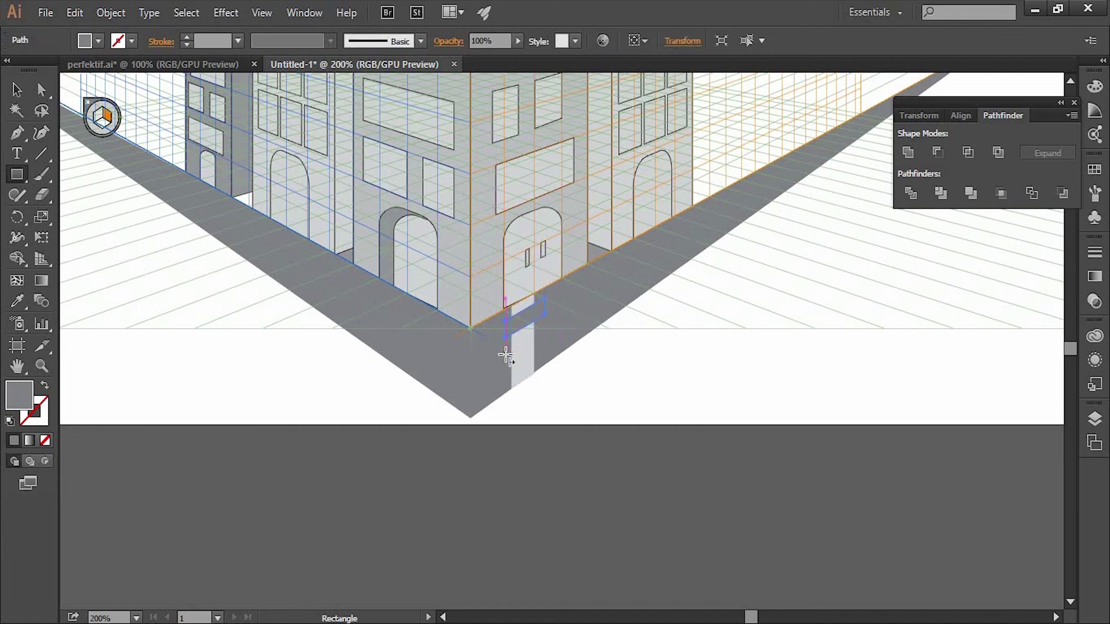
drag(507, 355, 544, 347)
key(shift+v)
key(ctrl+shift+a)
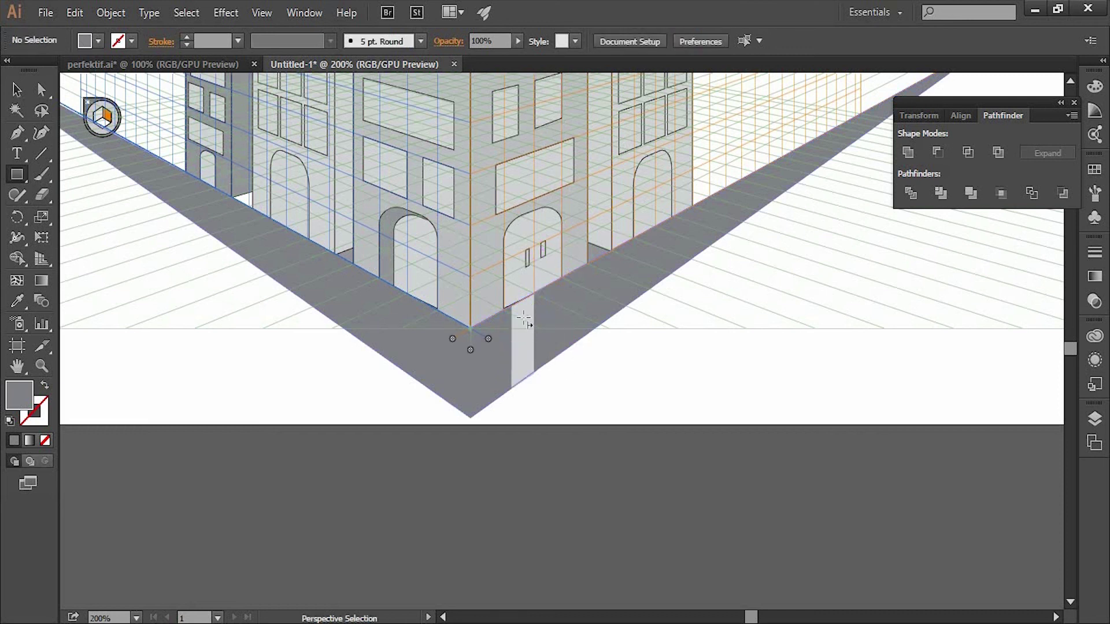
key(m)
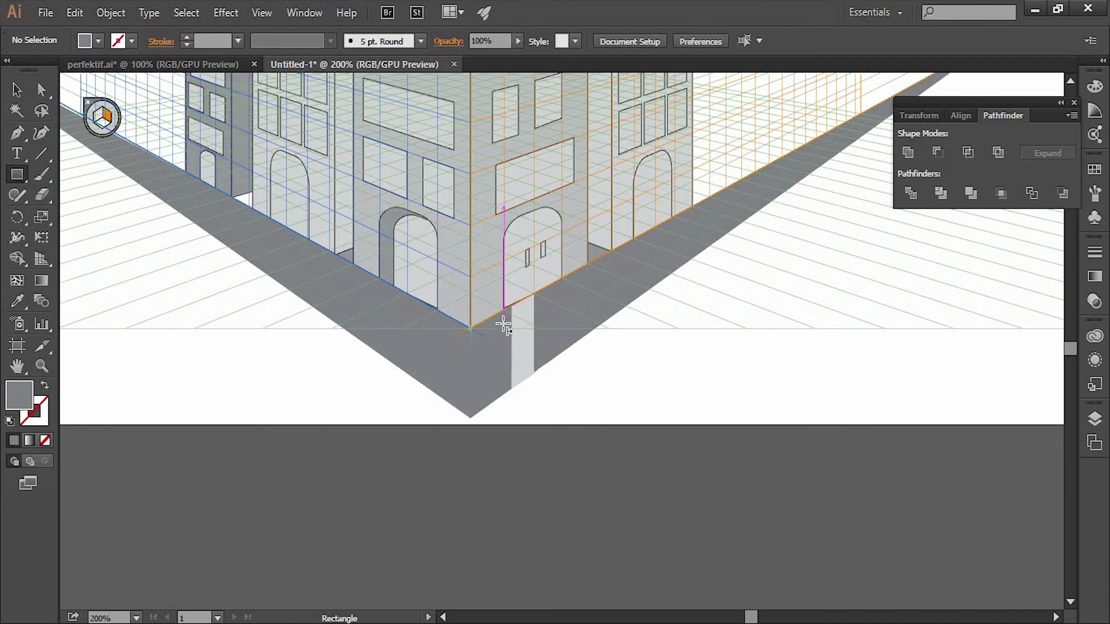
mouse_move(503, 318)
mouse_down()
mouse_move(544, 321)
mouse_move(543, 309)
mouse_up()
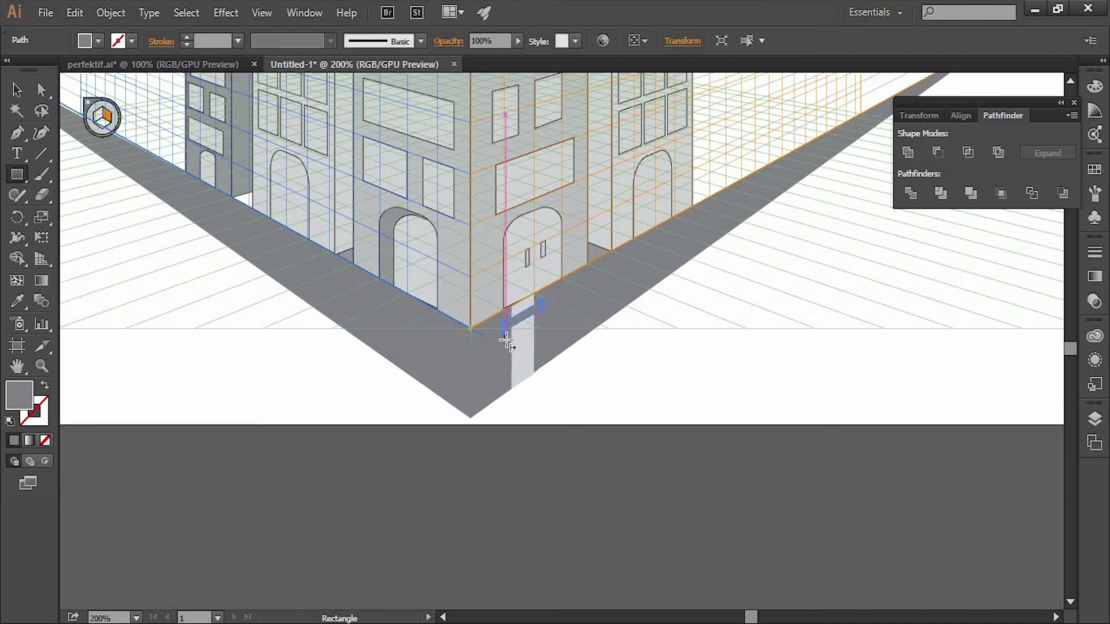
drag(512, 349, 542, 326)
Step: Add two more grey bars lower on the strip, then zoom back out and deselect
key(shift+v)
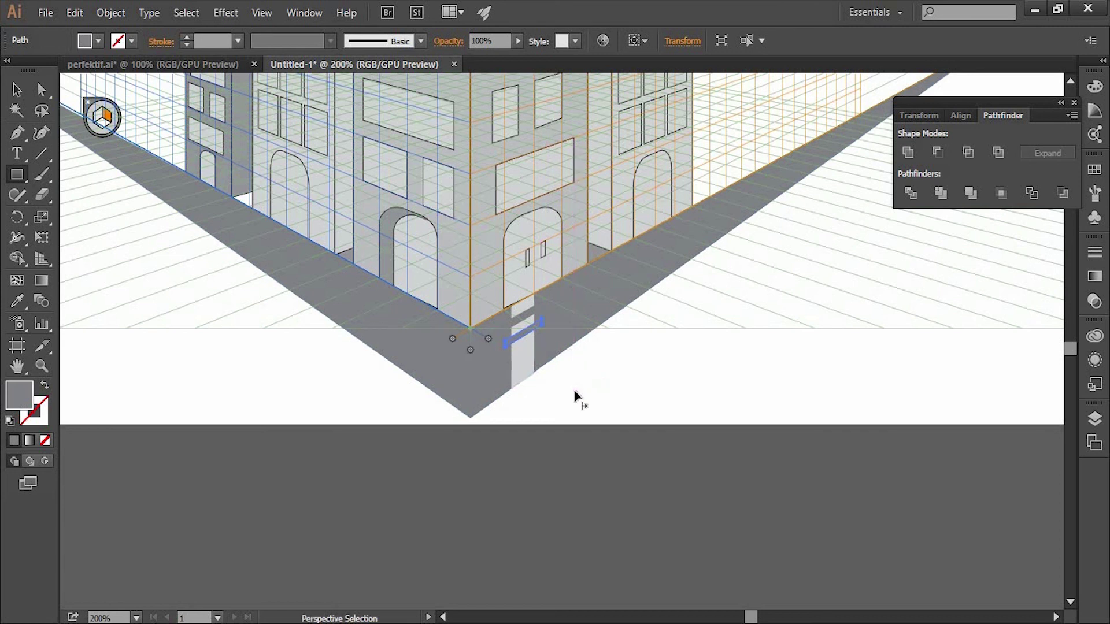
scroll(576, 395, up, 2)
drag(569, 388, 527, 310)
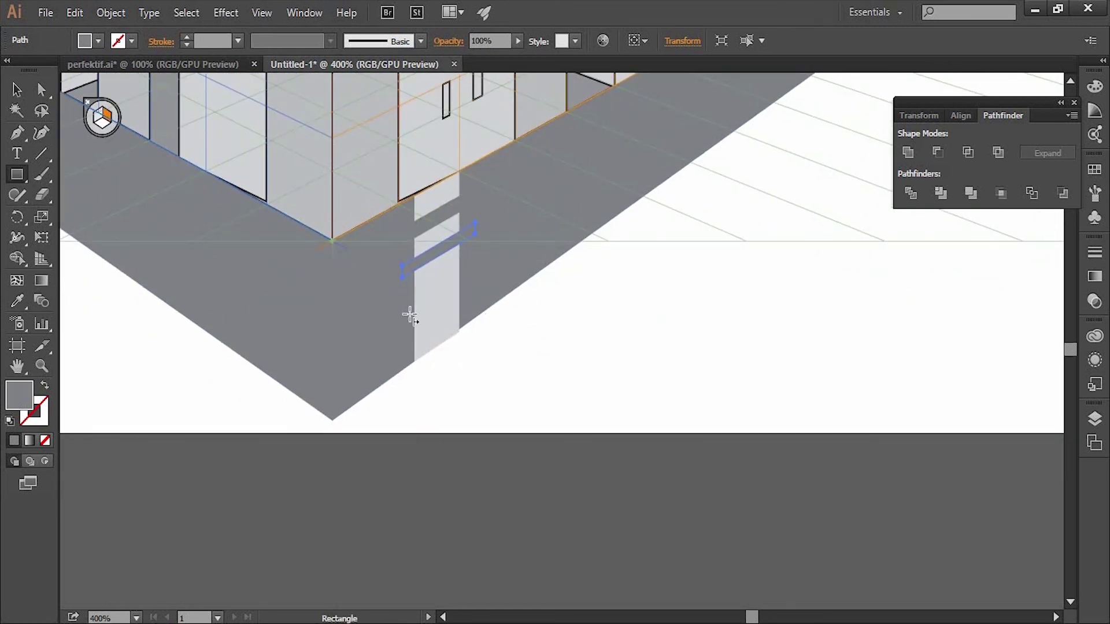
drag(410, 315, 469, 276)
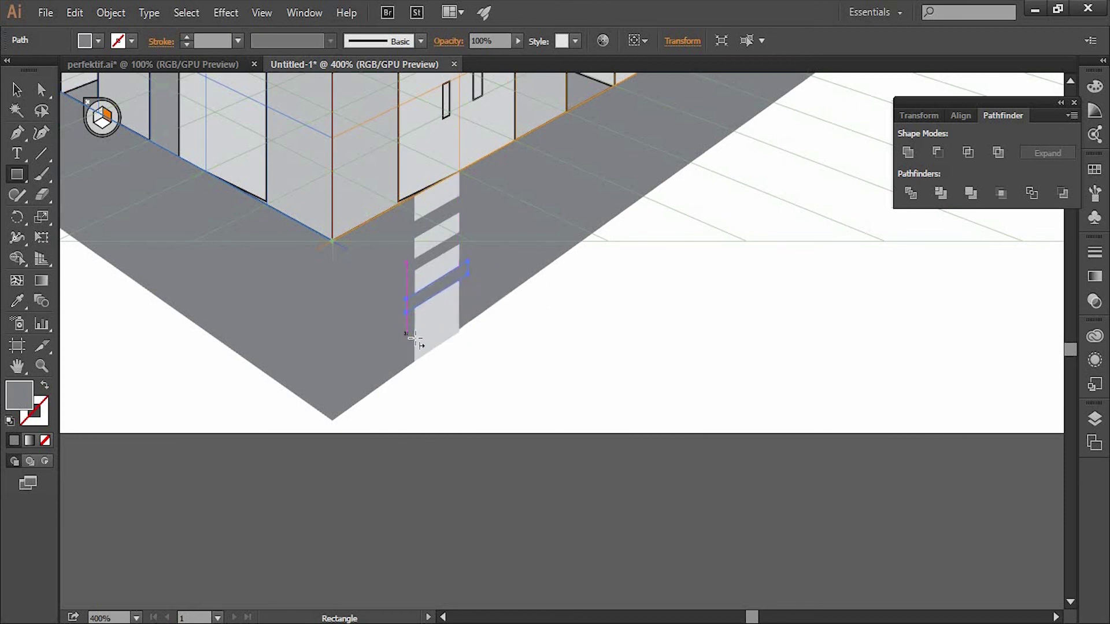
drag(412, 337, 468, 311)
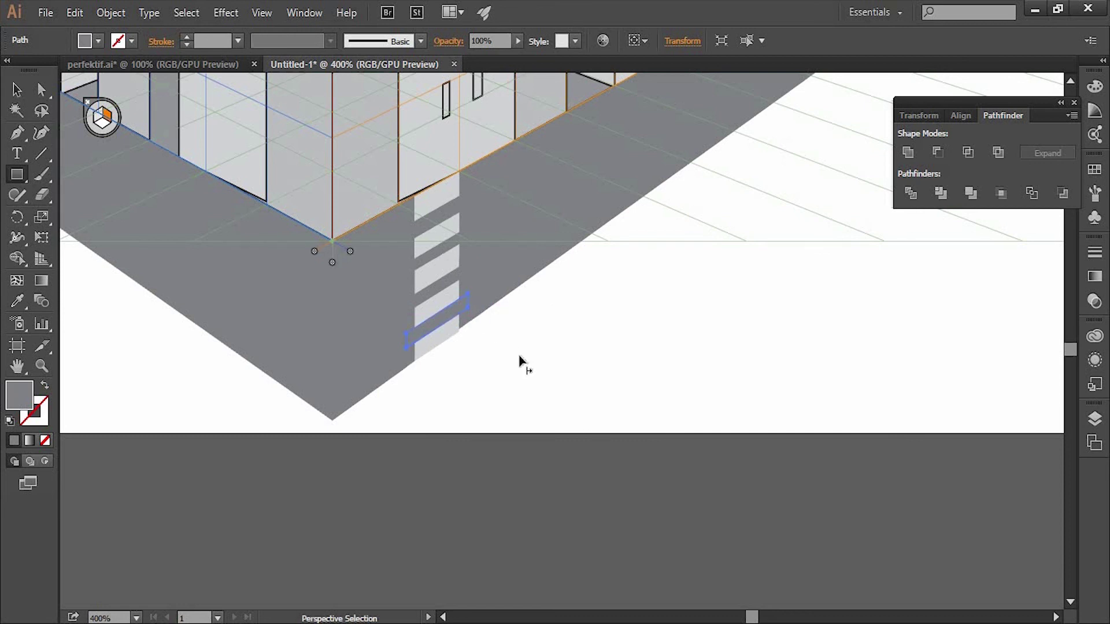
key(ctrl+minus)
click(17, 89)
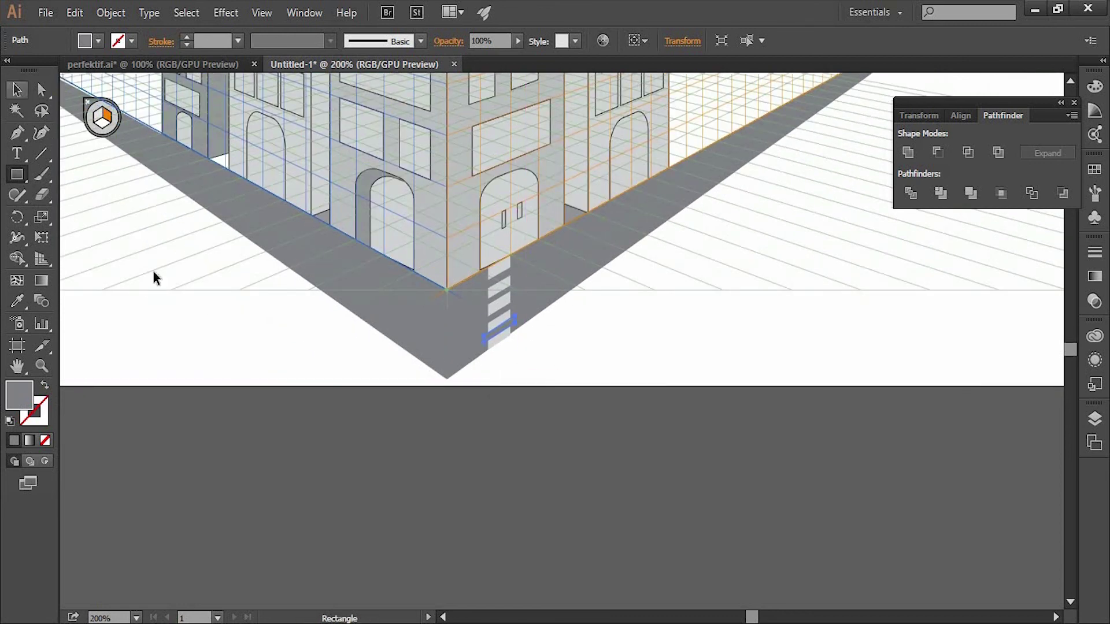
click(603, 455)
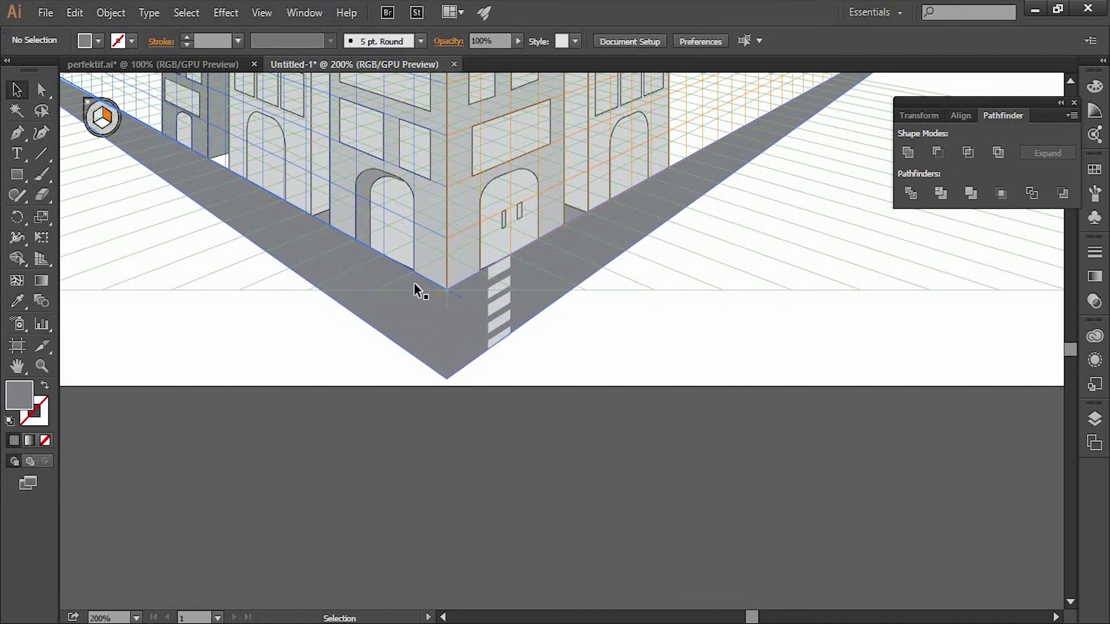
Step: Draw a light grey crosswalk strip across the left road on the left grid plane
click(17, 174)
click(96, 118)
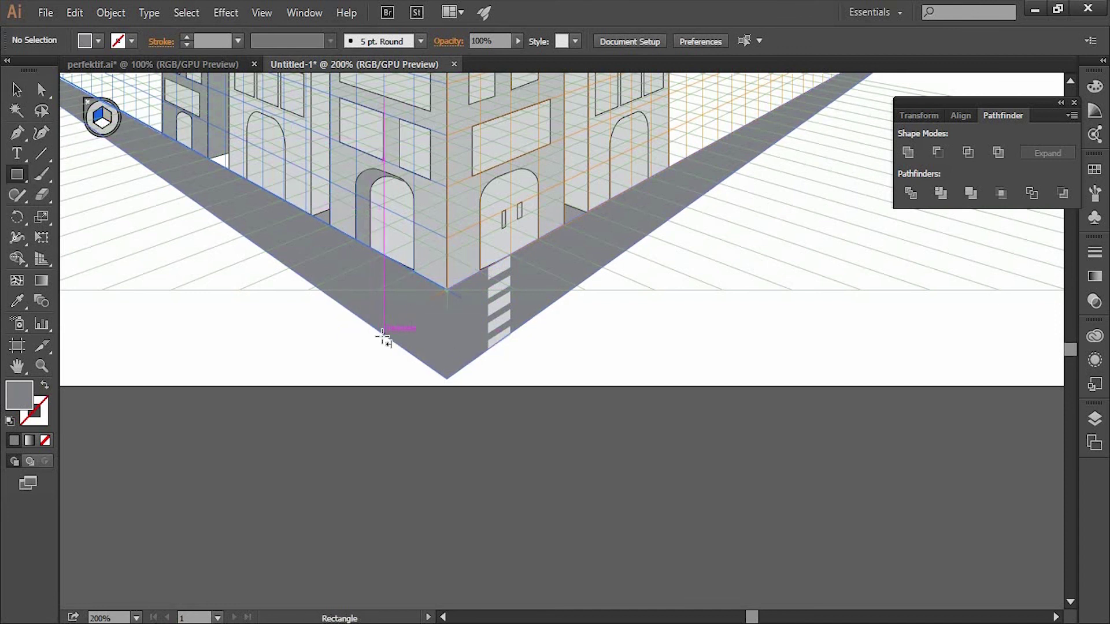
drag(381, 335, 412, 284)
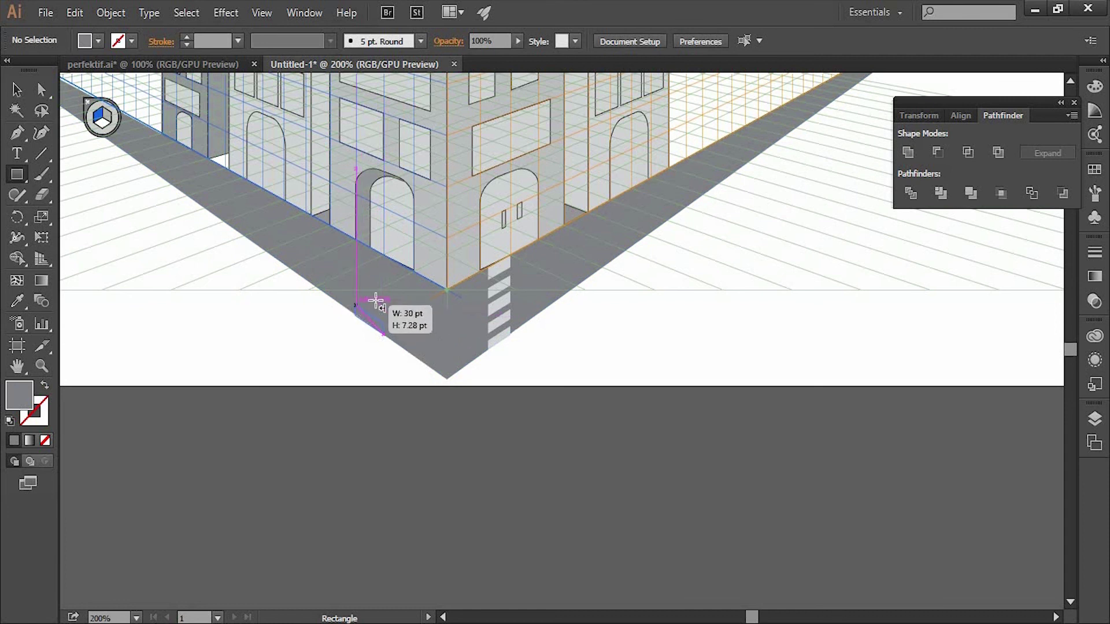
mouse_move(412, 284)
mouse_down()
mouse_move(410, 269)
mouse_move(409, 352)
mouse_up()
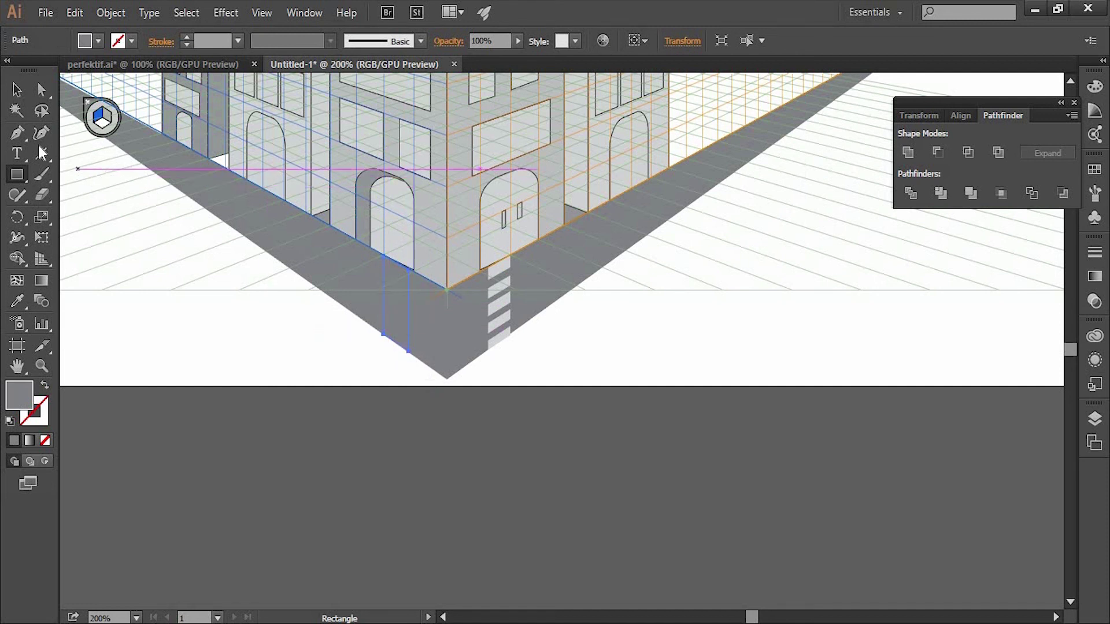
click(97, 41)
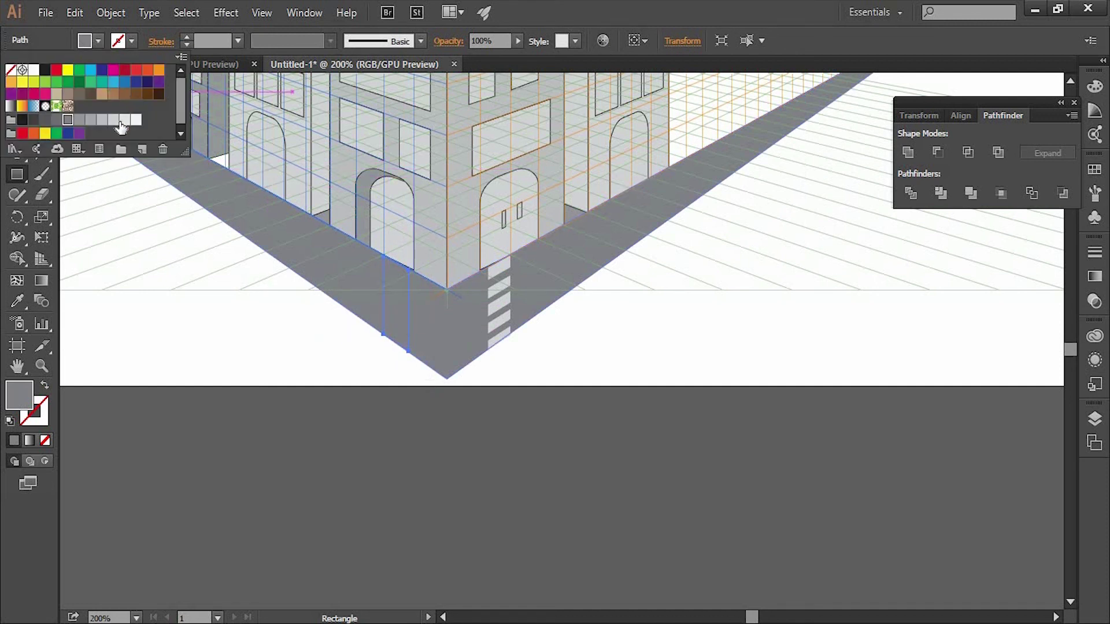
click(122, 122)
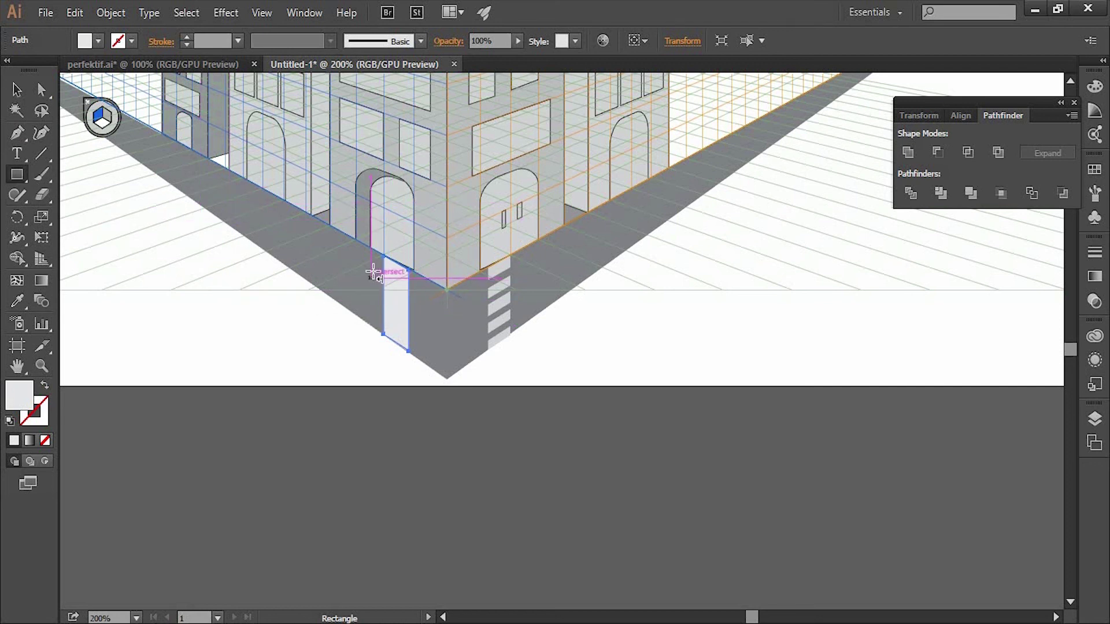
Step: Draw the first bar across the left strip and give it the road's grey using the Eyedropper
drag(410, 335, 379, 310)
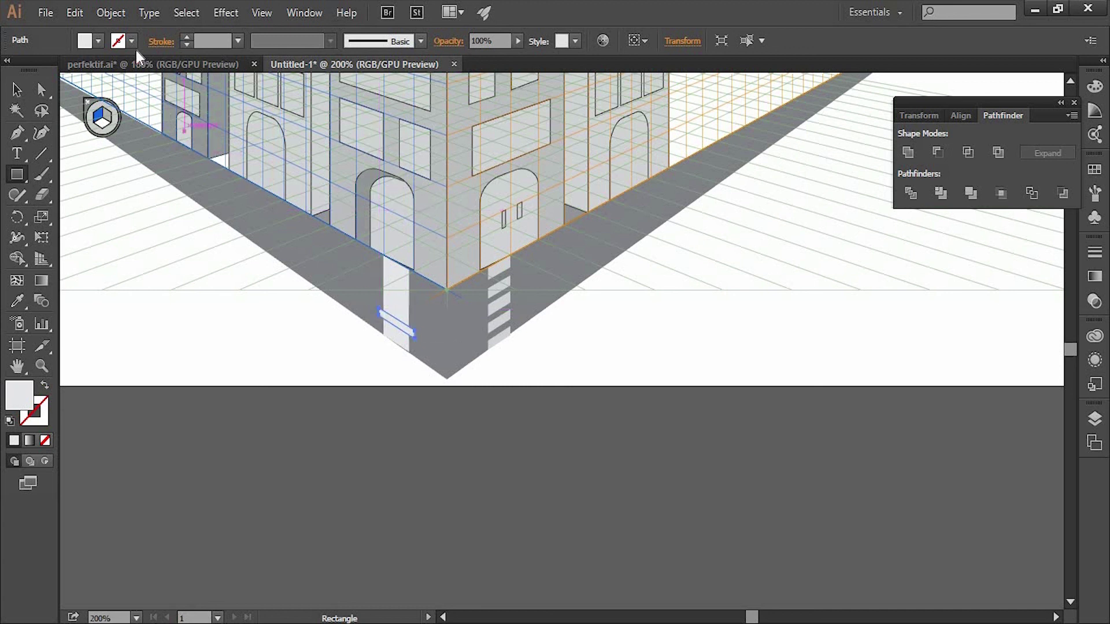
click(99, 41)
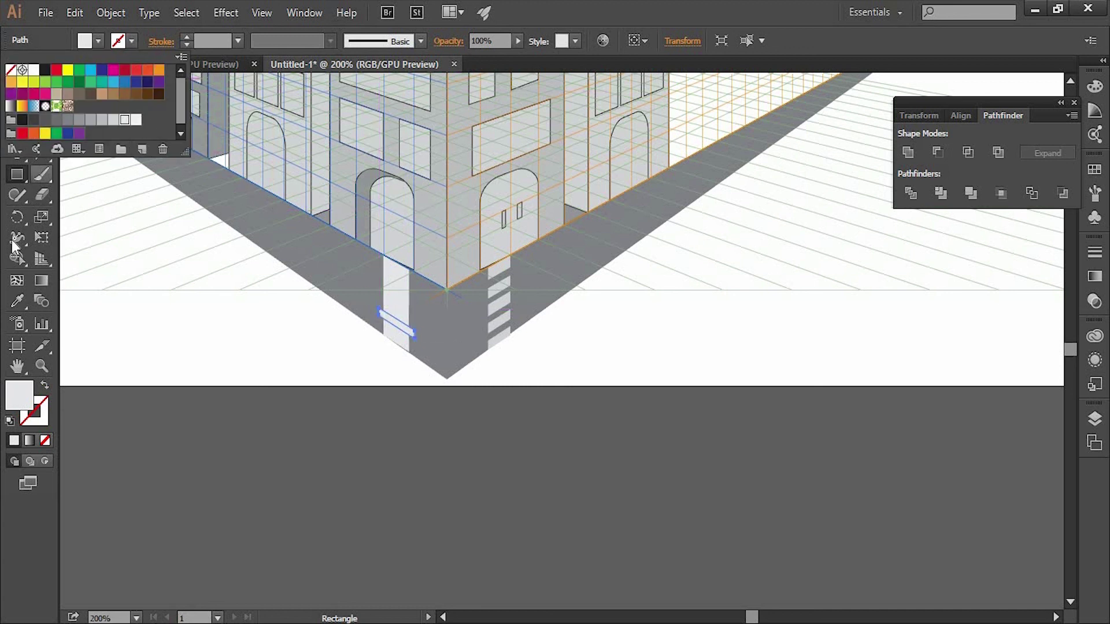
click(327, 230)
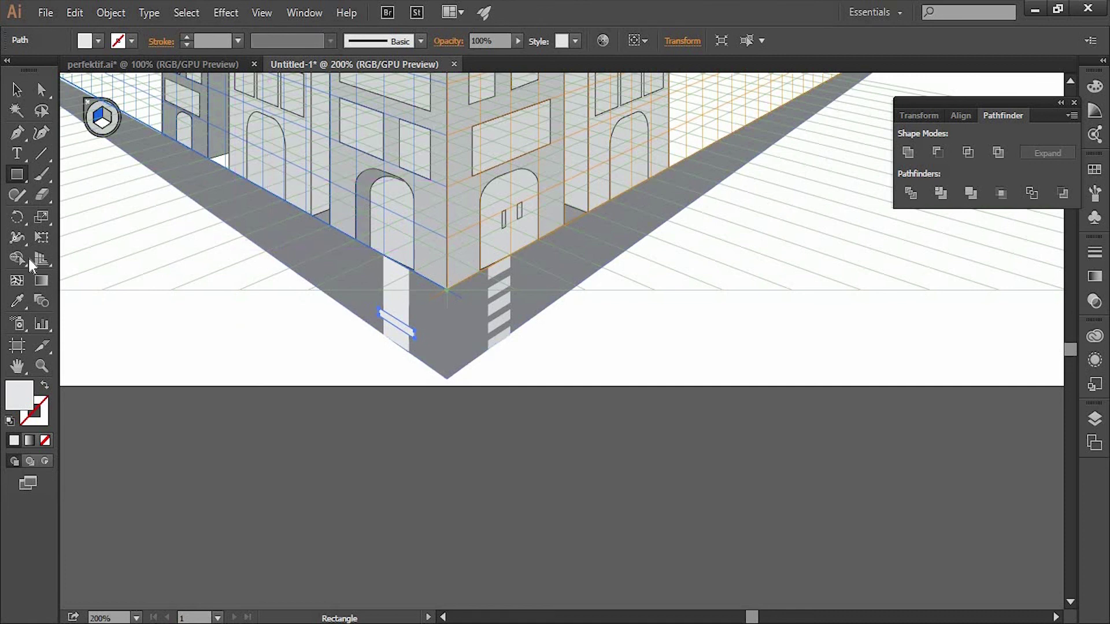
click(17, 300)
click(329, 247)
click(16, 89)
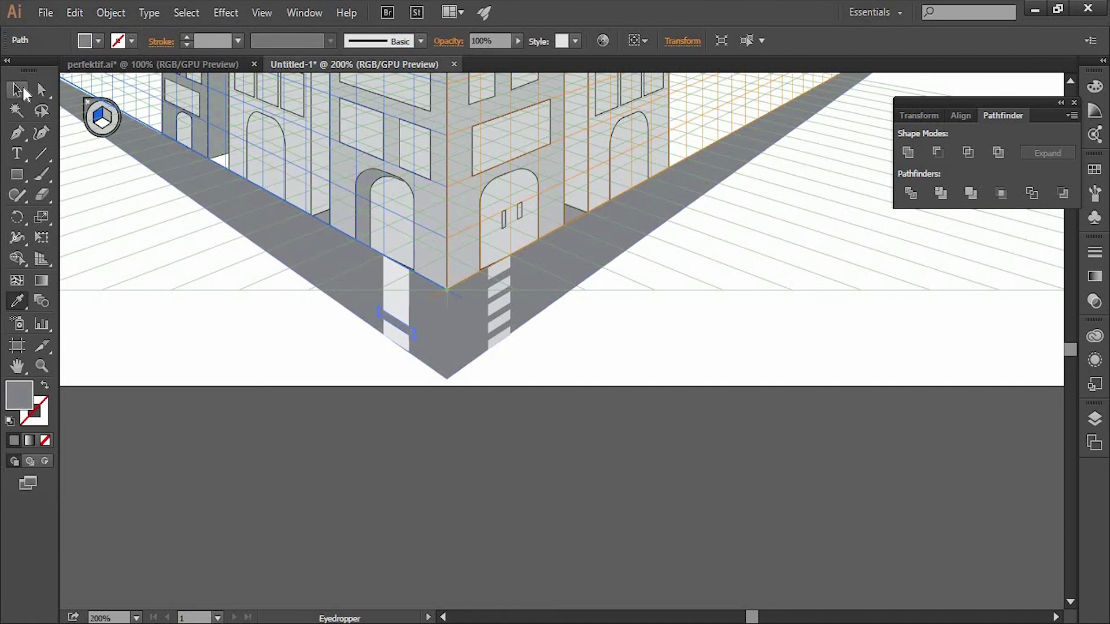
key(a)
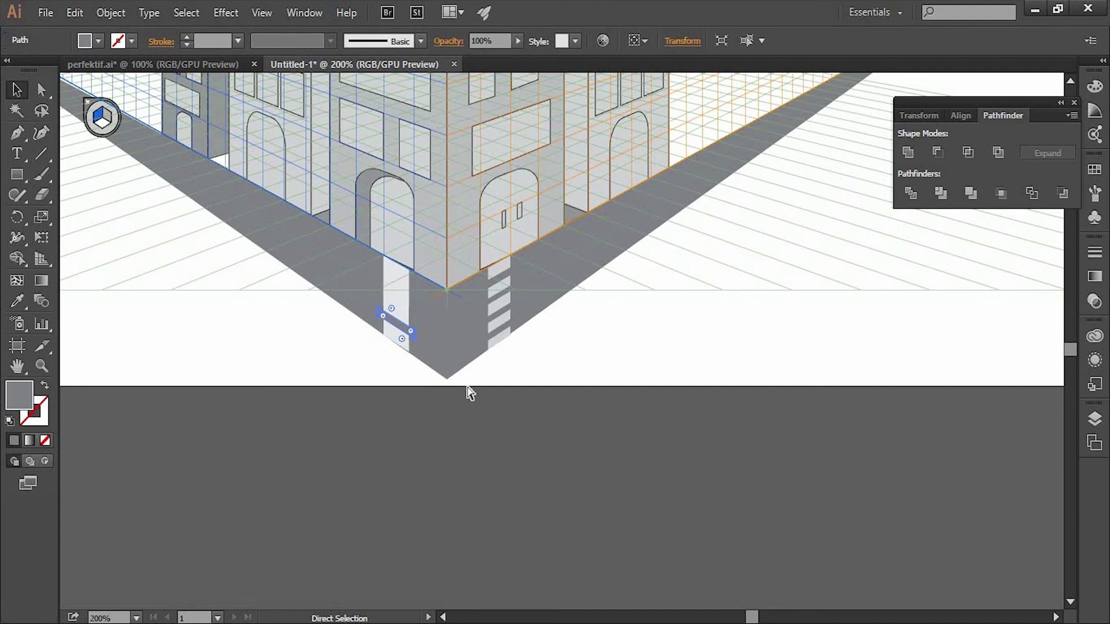
key(ctrl+plus)
key(ctrl+plus)
key(v)
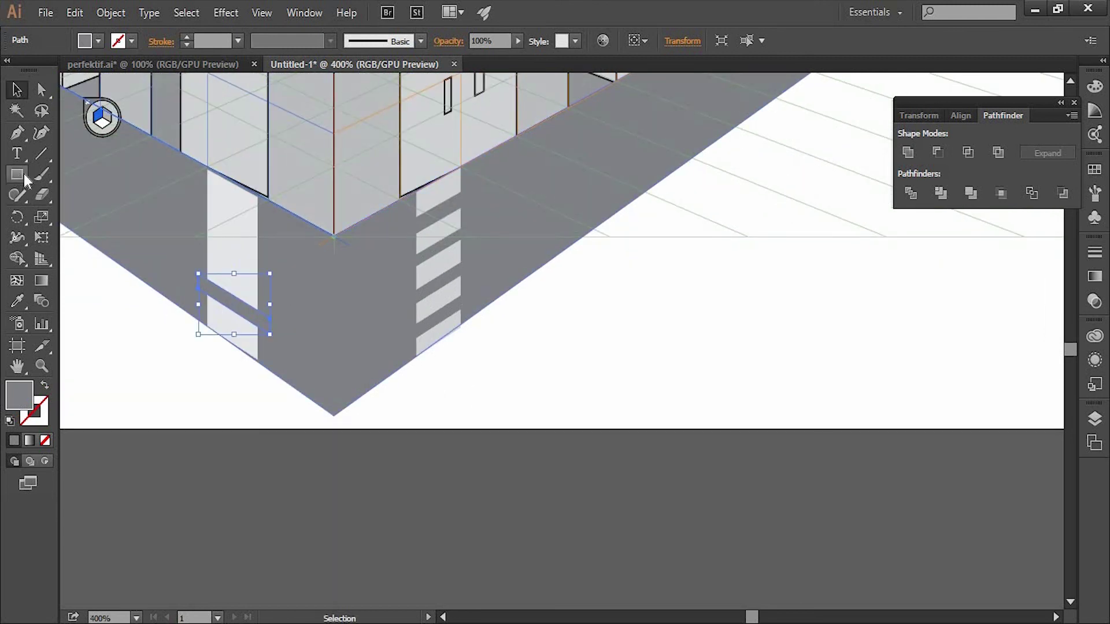
Step: Draw three more grey bars across the left crosswalk strip
click(23, 175)
drag(270, 297, 193, 255)
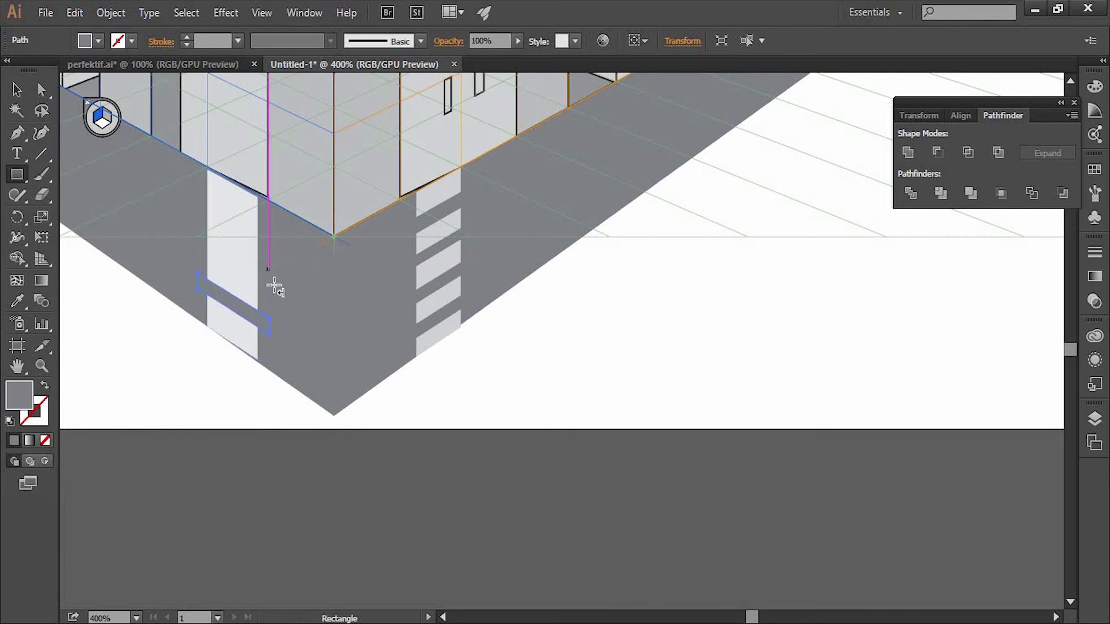
drag(272, 287, 184, 239)
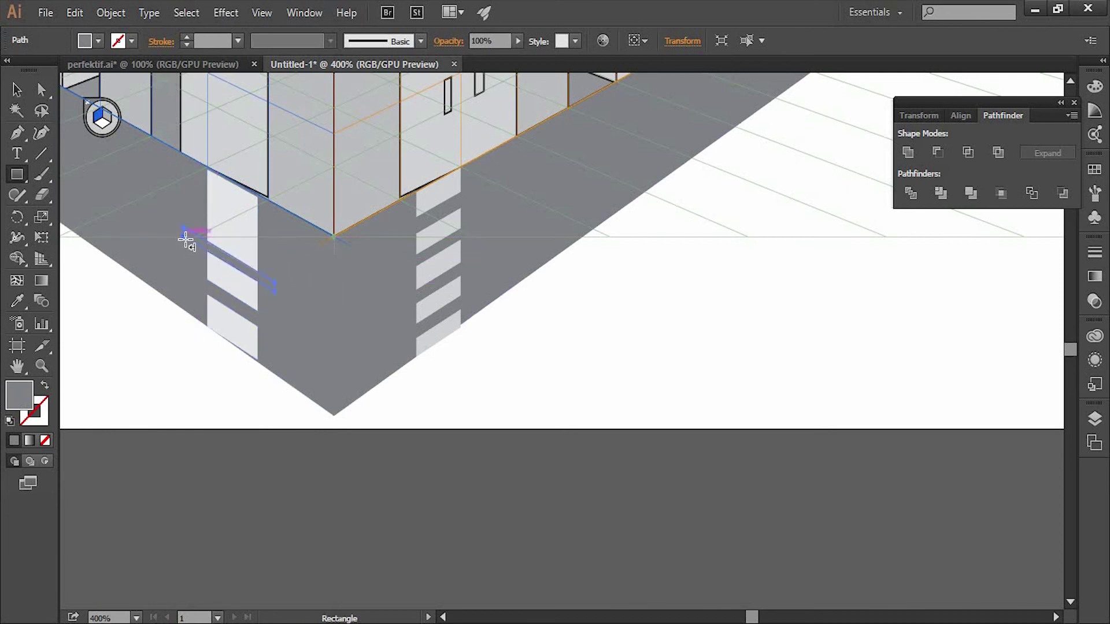
click(185, 239)
drag(256, 245, 198, 220)
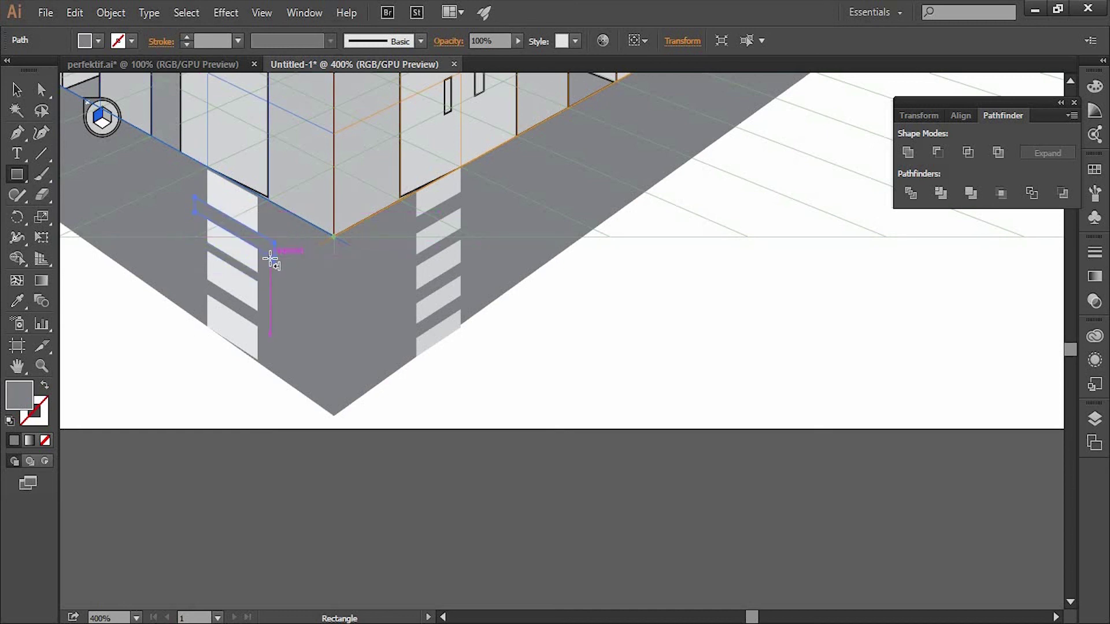
Step: Try stretching the bars taller, undo it, deselect, and zoom out to 100%
click(17, 90)
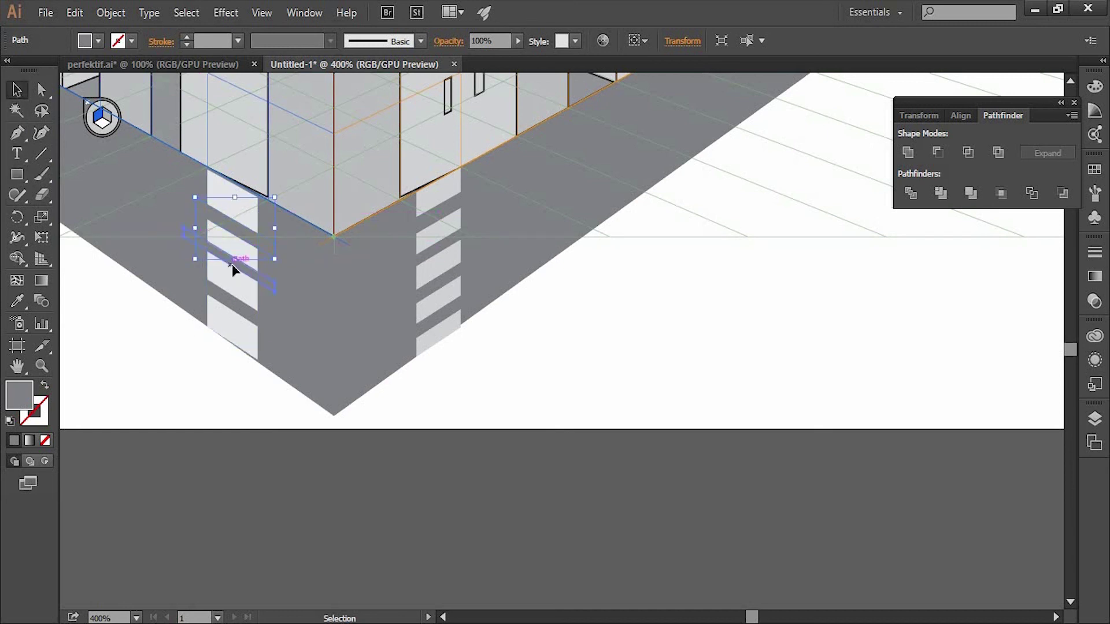
click(231, 265)
drag(232, 229, 231, 219)
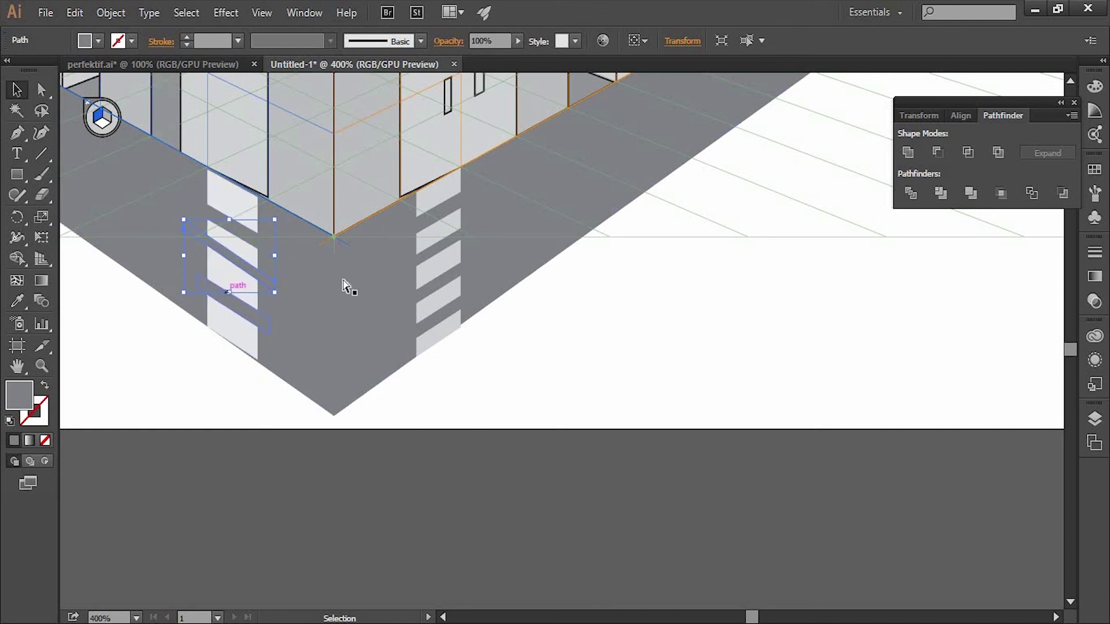
key(ctrl+z)
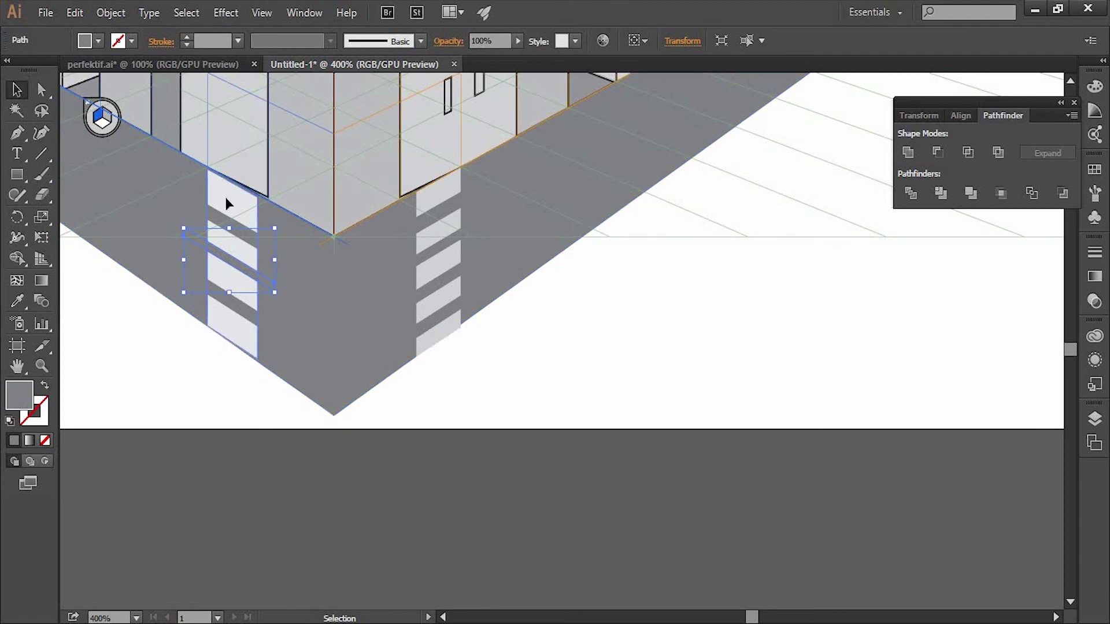
click(226, 203)
click(264, 428)
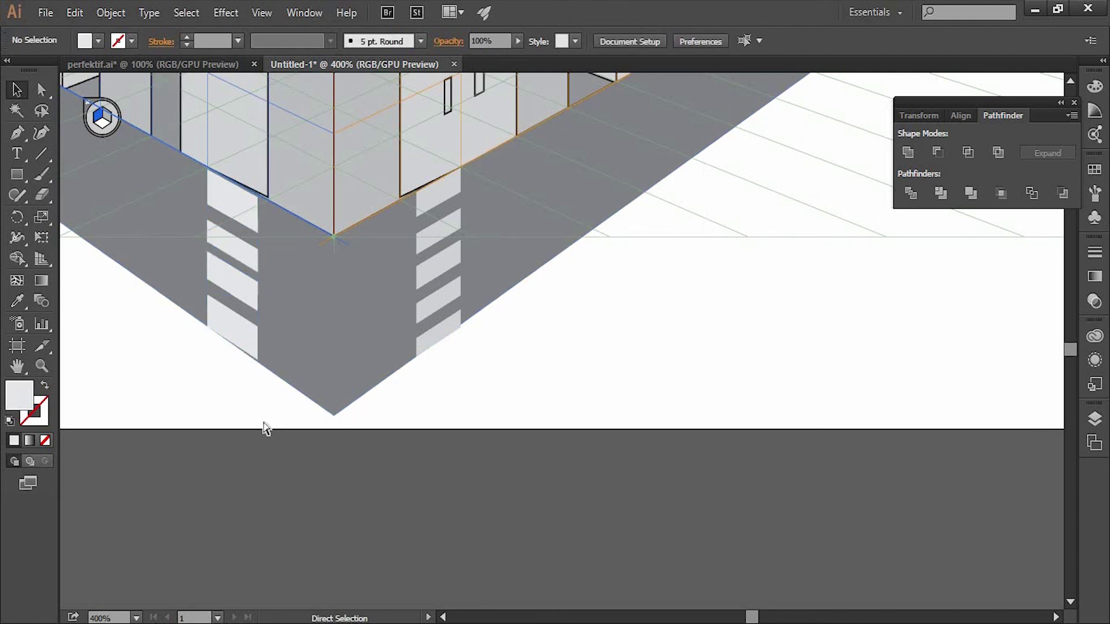
key(ctrl+1)
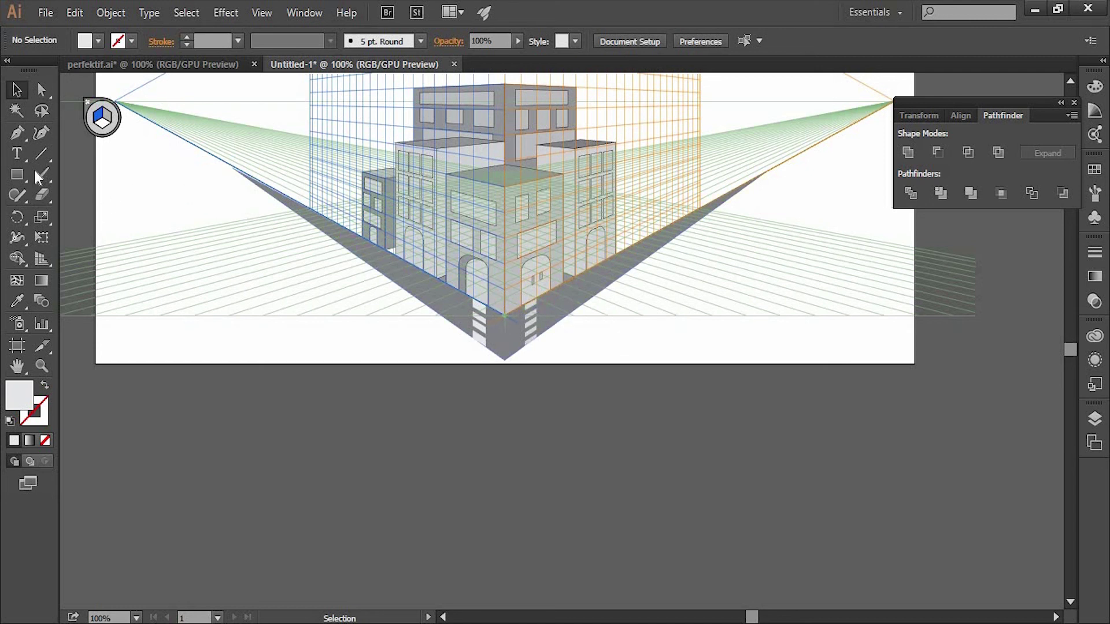
Step: Remove a stray light rectangle drawn at the building's base
click(17, 174)
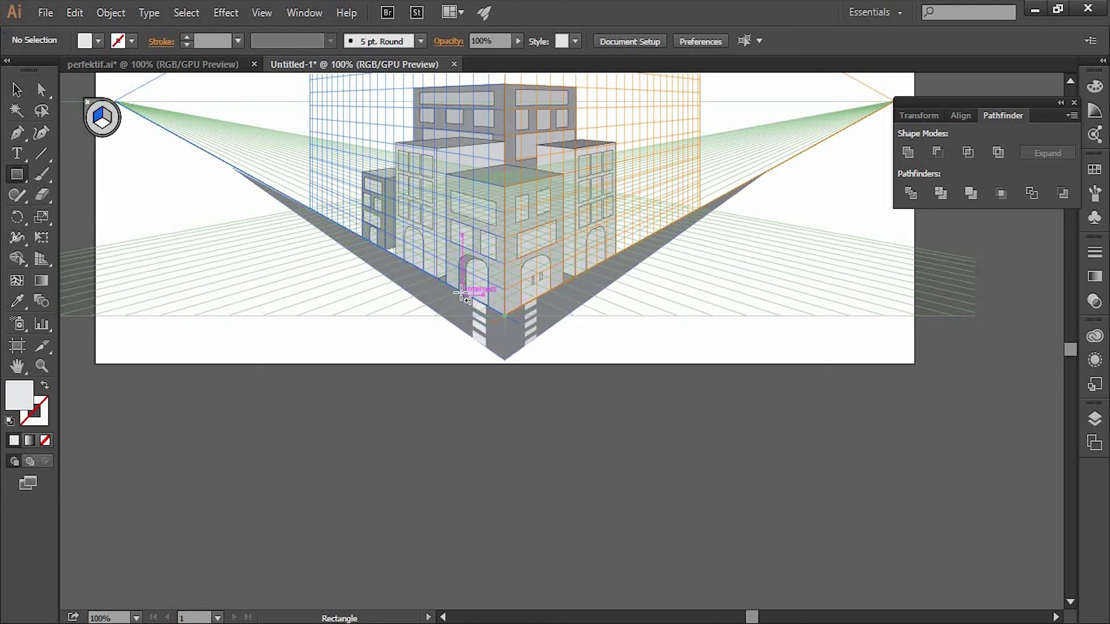
drag(462, 293, 420, 341)
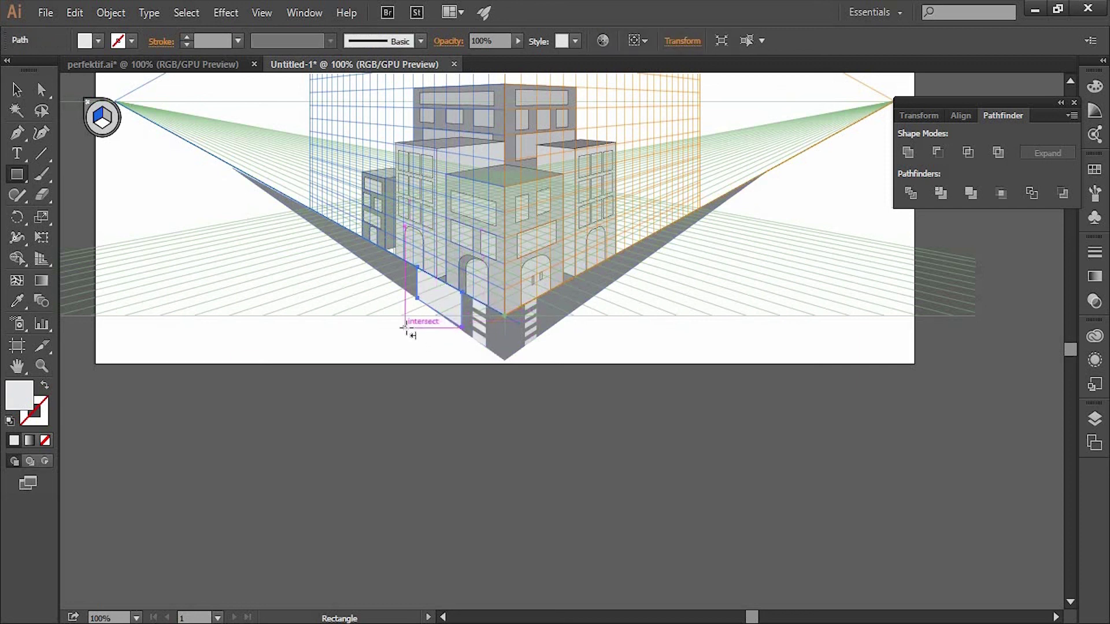
click(16, 89)
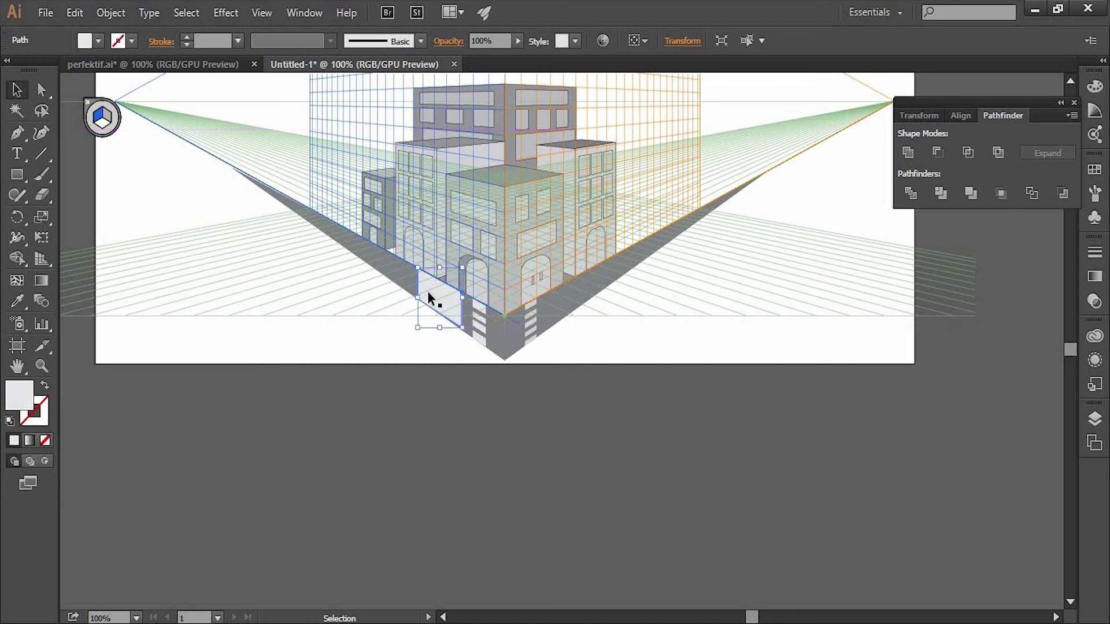
key(Delete)
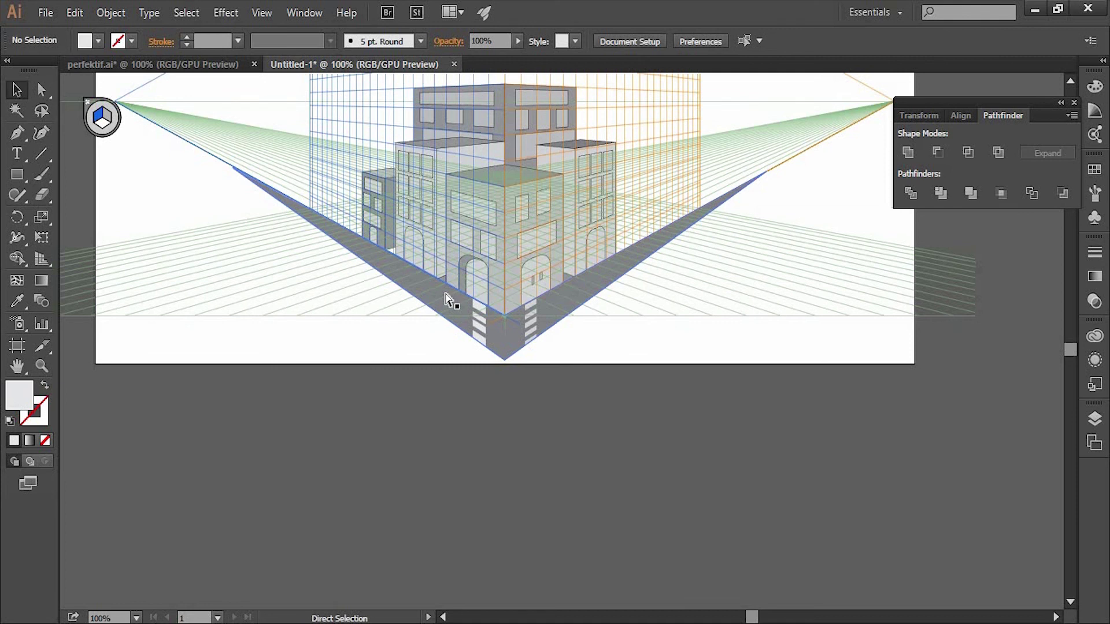
Step: Set the view to 100% and activate the Perspective Grid tool
key(ctrl+minus)
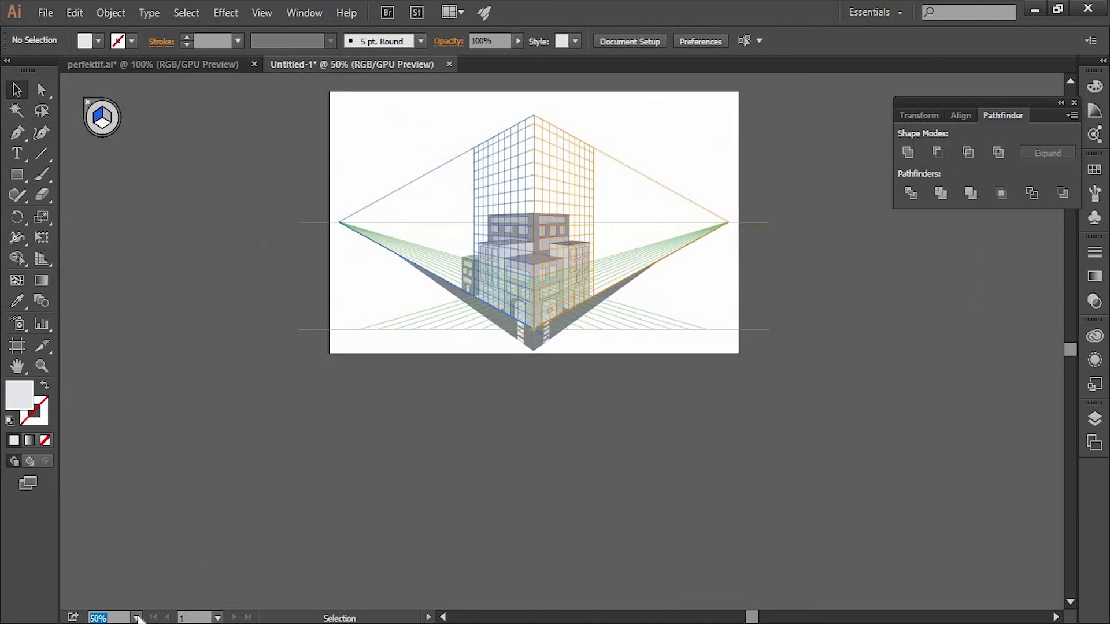
click(136, 618)
click(154, 390)
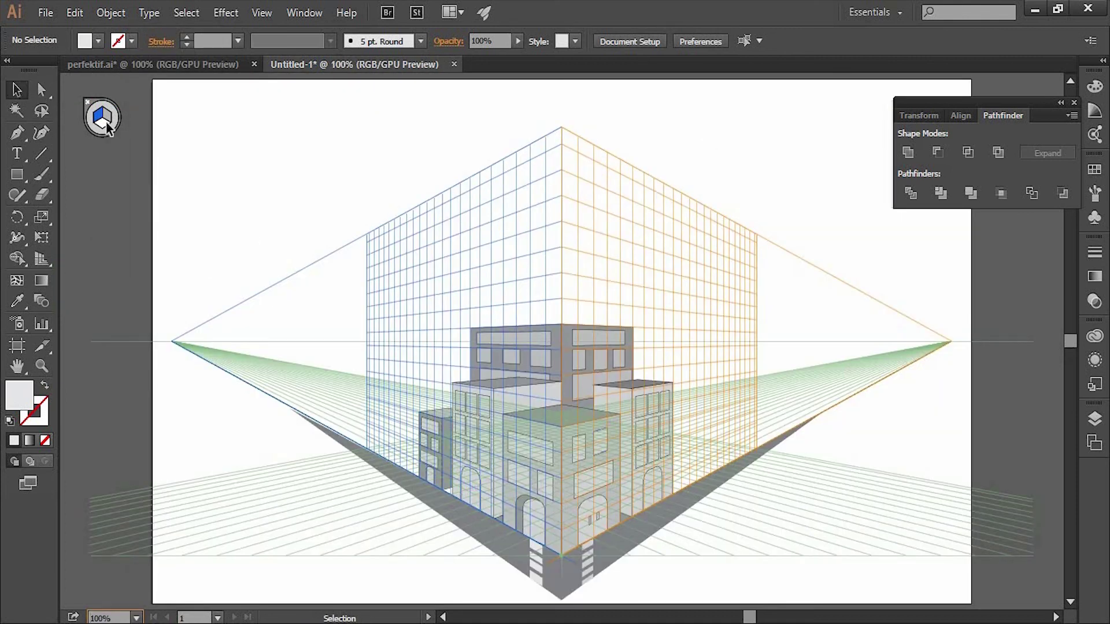
click(43, 257)
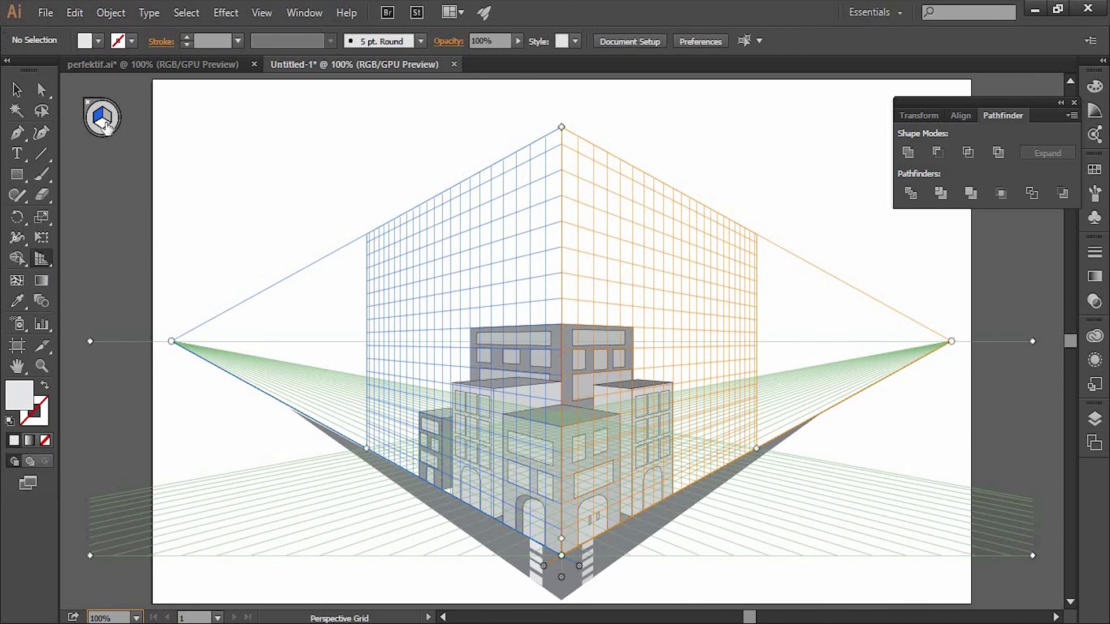
Step: Hide the grid, group all the artwork, and undo a trial upward move
click(89, 105)
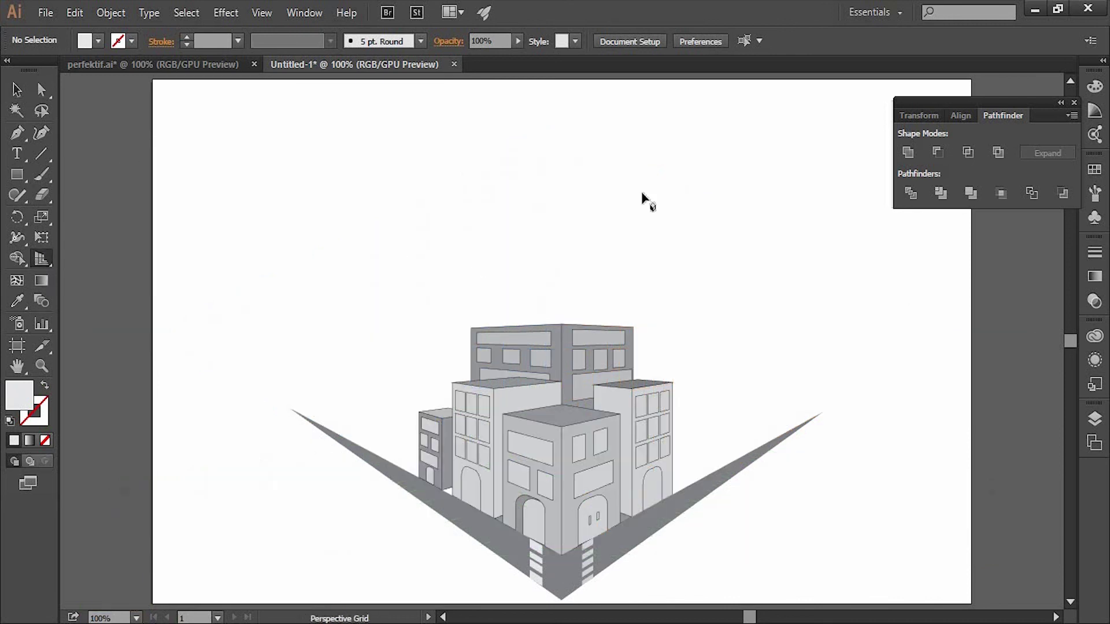
scroll(745, 349, down, 2)
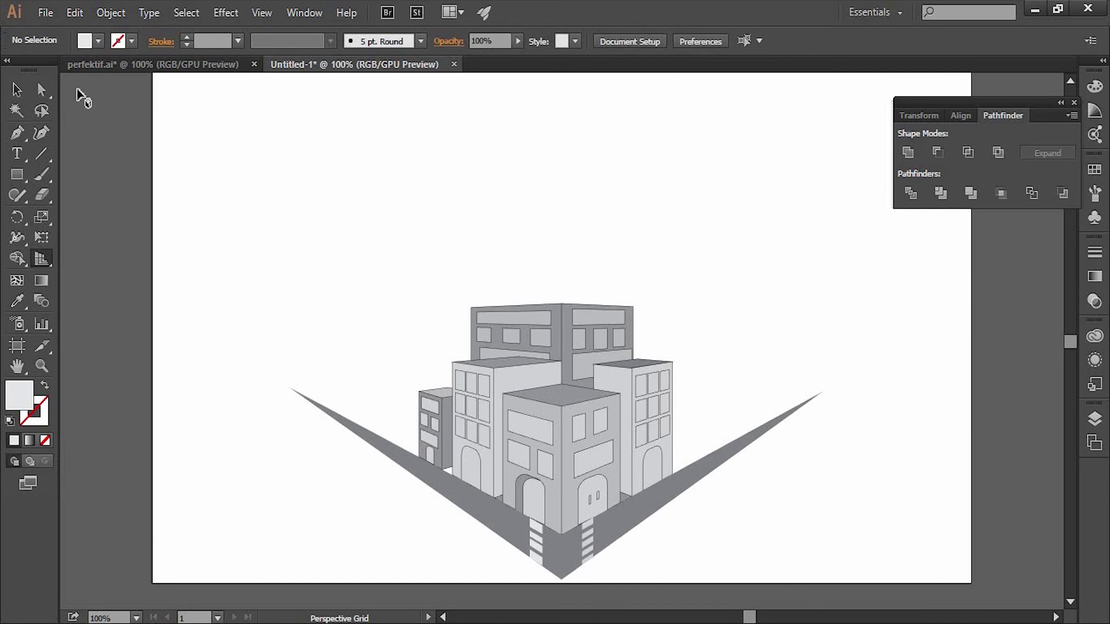
click(17, 89)
drag(865, 543, 567, 412)
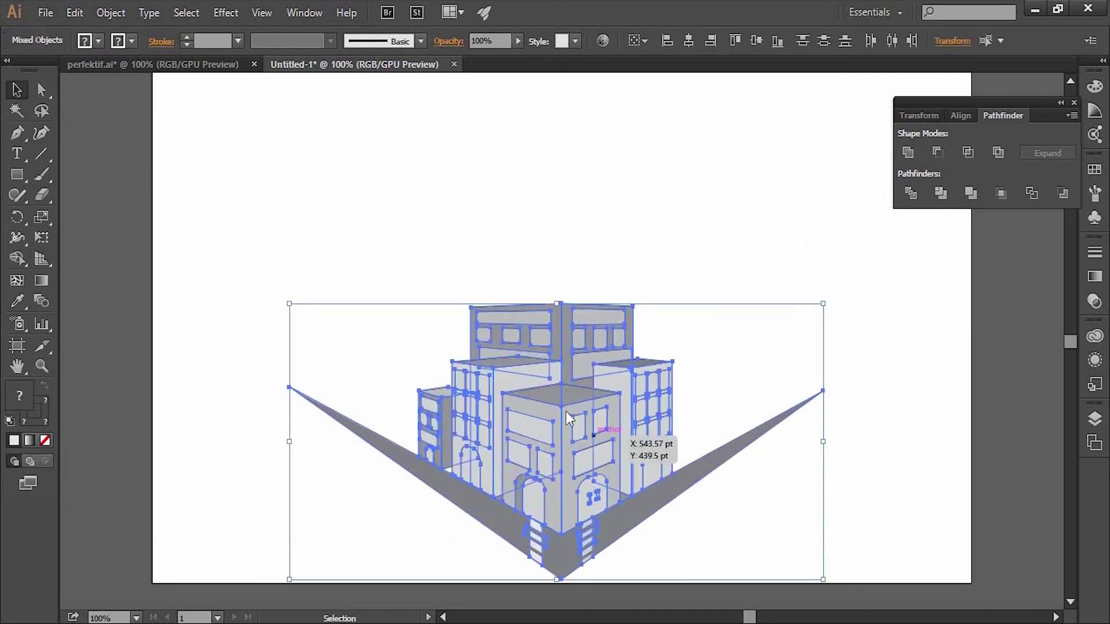
right_click(566, 411)
click(607, 491)
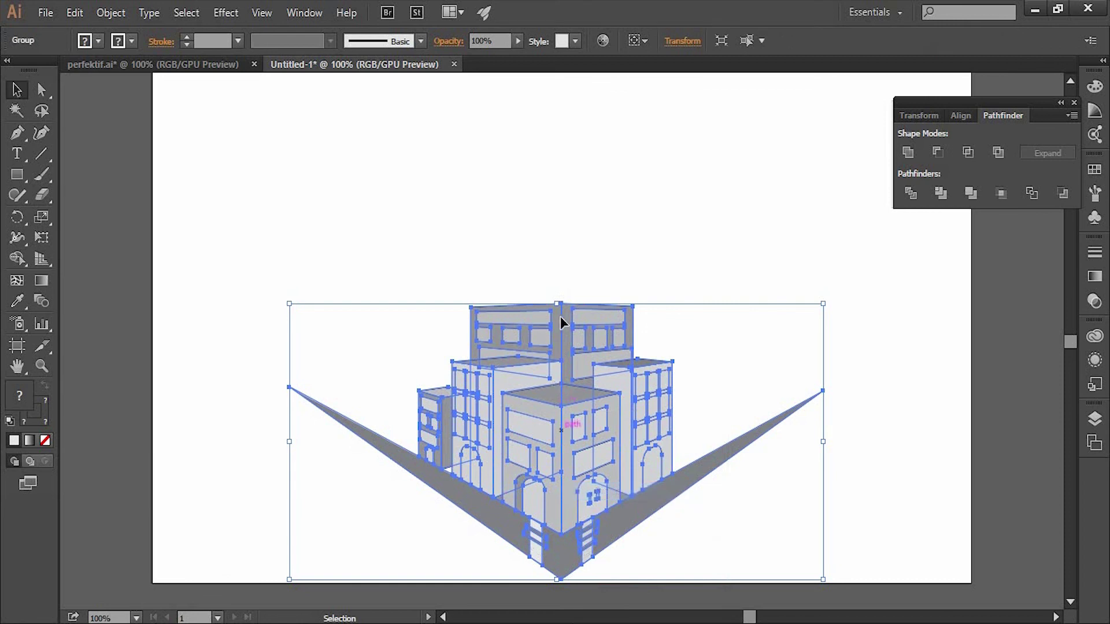
drag(560, 317, 560, 186)
click(626, 512)
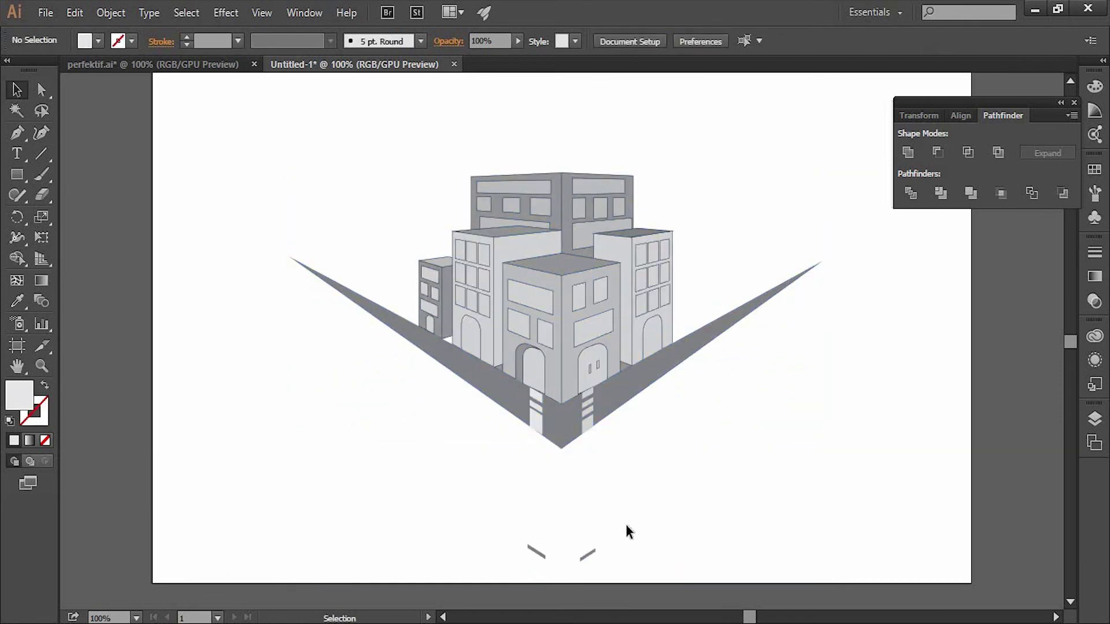
key(ctrl+z)
Step: Test selecting the artwork by clicking and with Select All, then deselect
scroll(701, 445, down, 2)
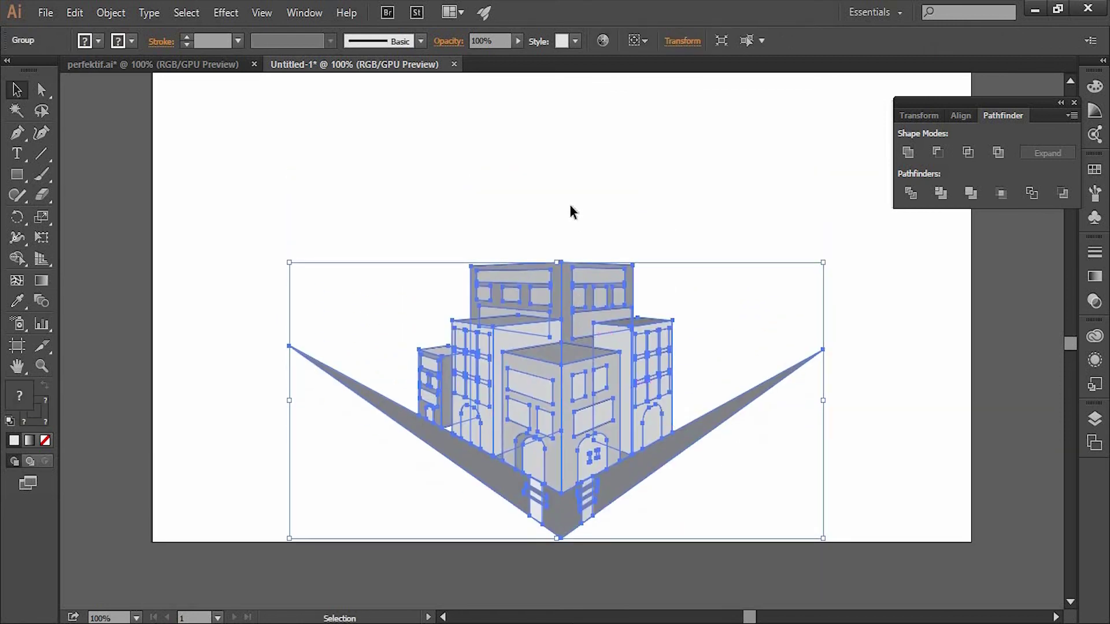
click(270, 189)
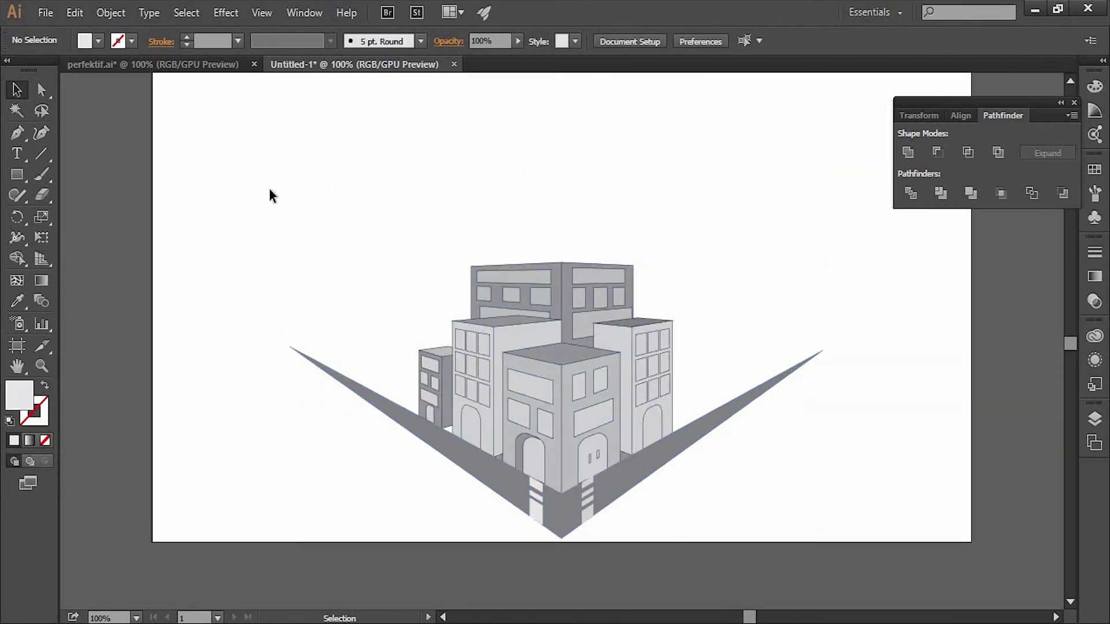
click(538, 522)
click(317, 167)
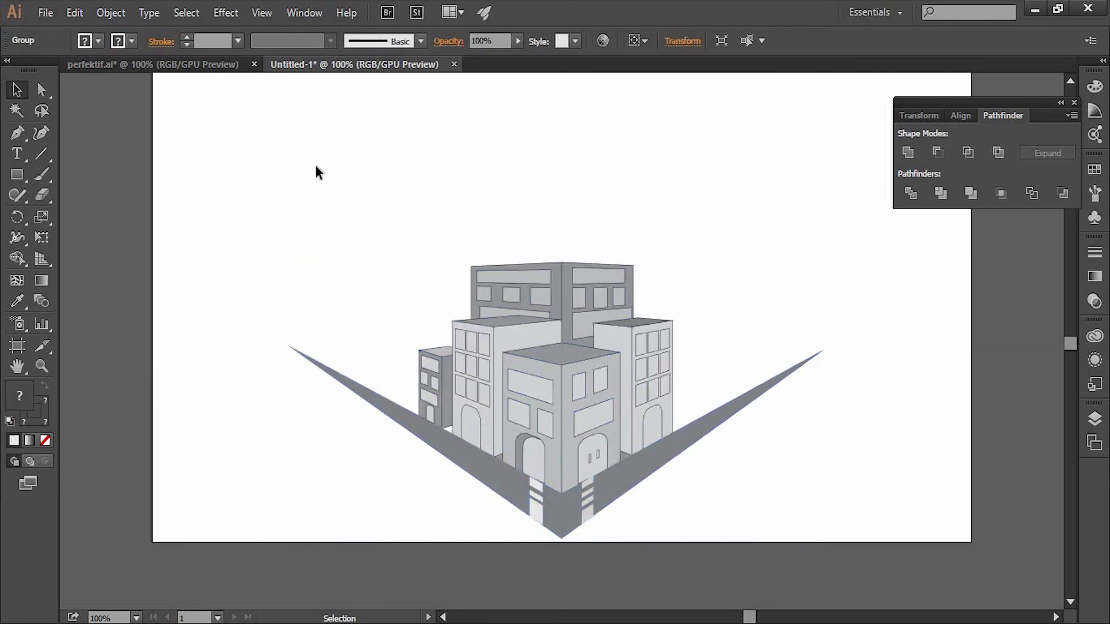
key(a)
key(ctrl+a)
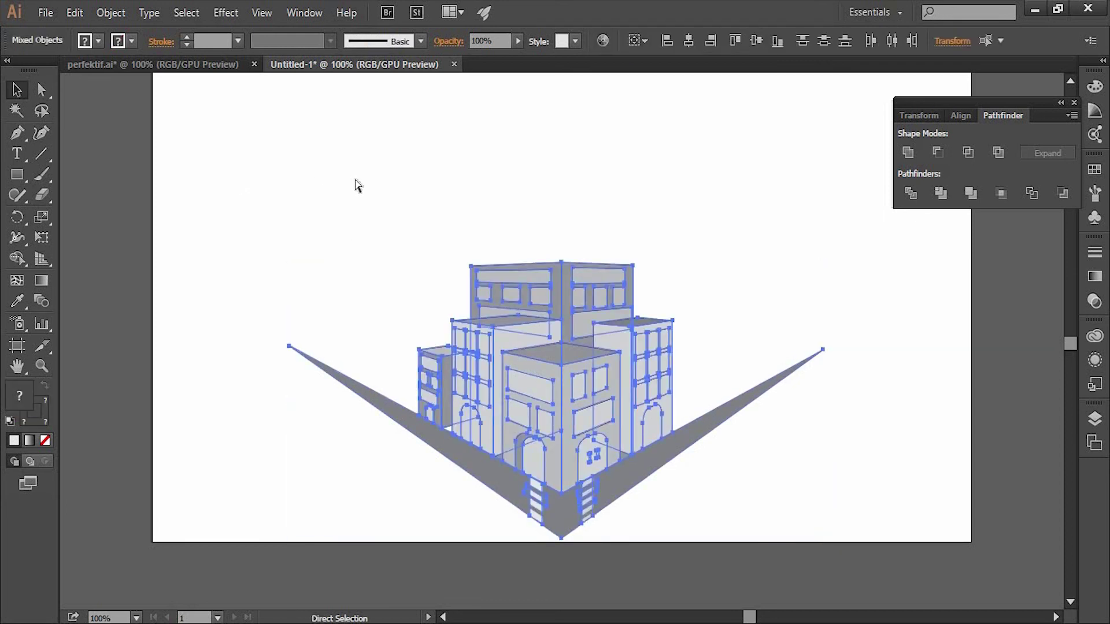
key(v)
click(239, 184)
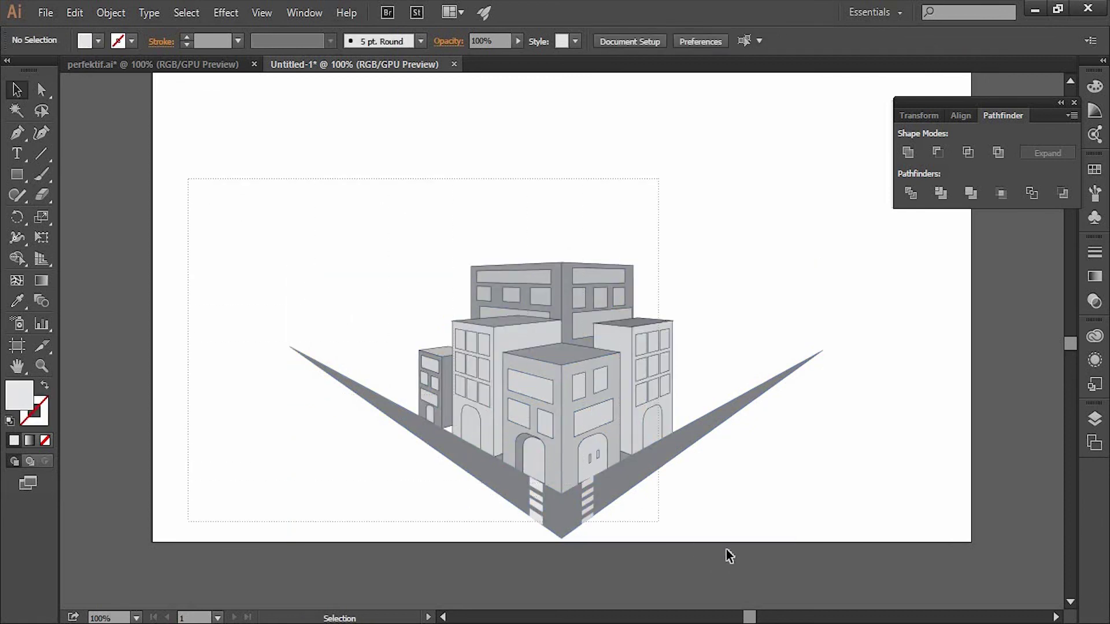
Step: Marquee-select and group all the artwork, then move it up and slightly right
drag(497, 423, 887, 547)
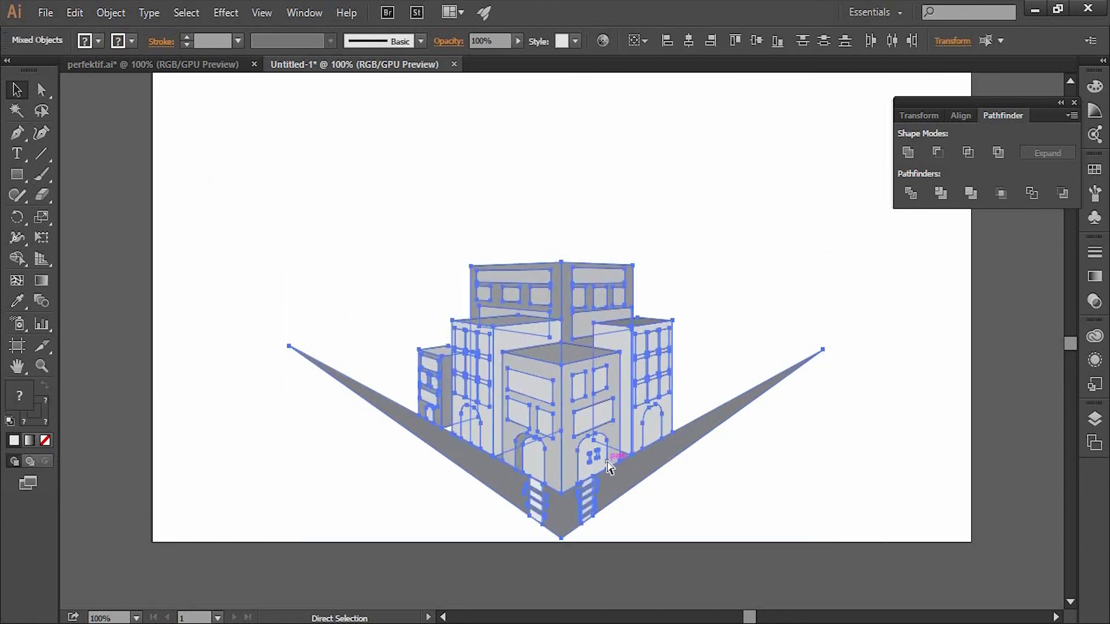
key(ctrl+g)
mouse_move(559, 377)
mouse_down()
mouse_move(543, 265)
mouse_move(579, 359)
mouse_up()
click(734, 446)
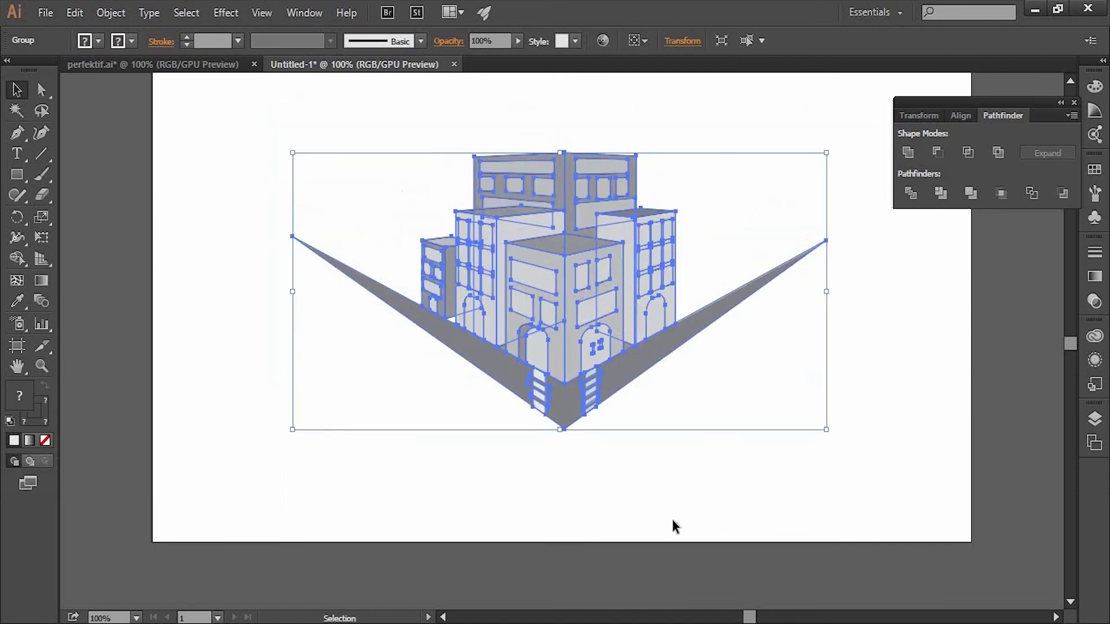
click(384, 248)
click(576, 305)
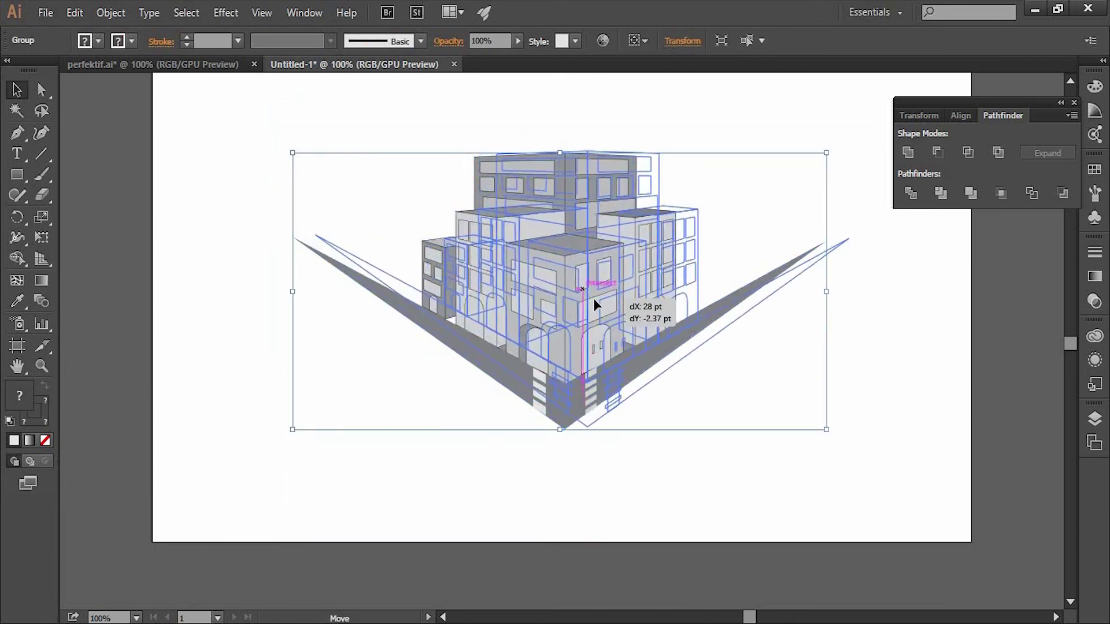
drag(572, 305, 600, 303)
click(659, 452)
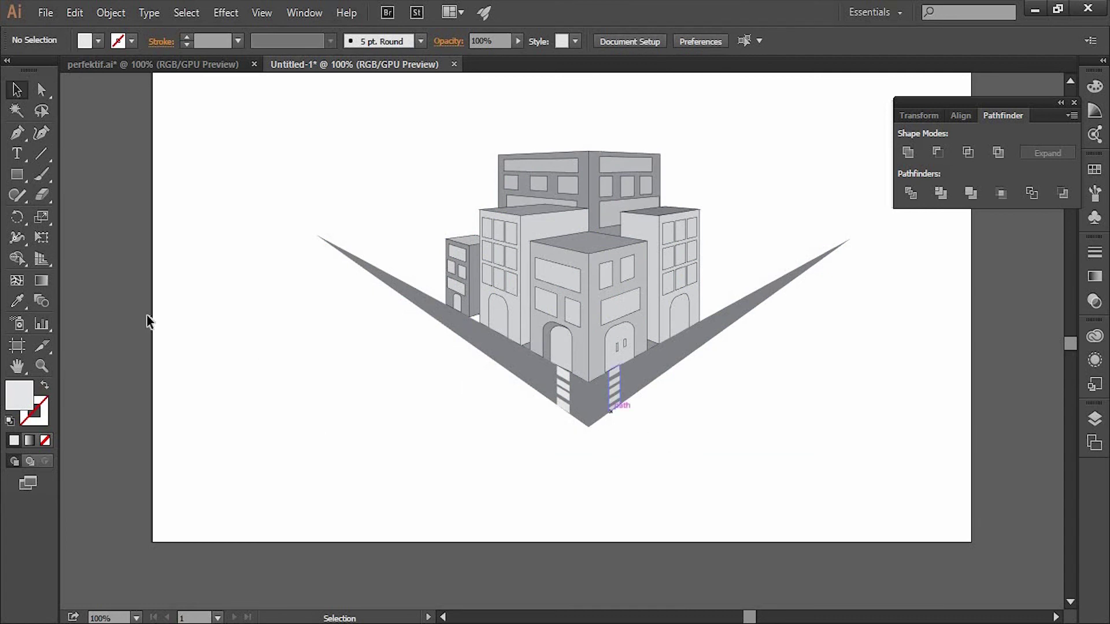
Step: Fit the grid's wall planes, vertical extent and ground level to the moved buildings, then hide the grid
click(40, 258)
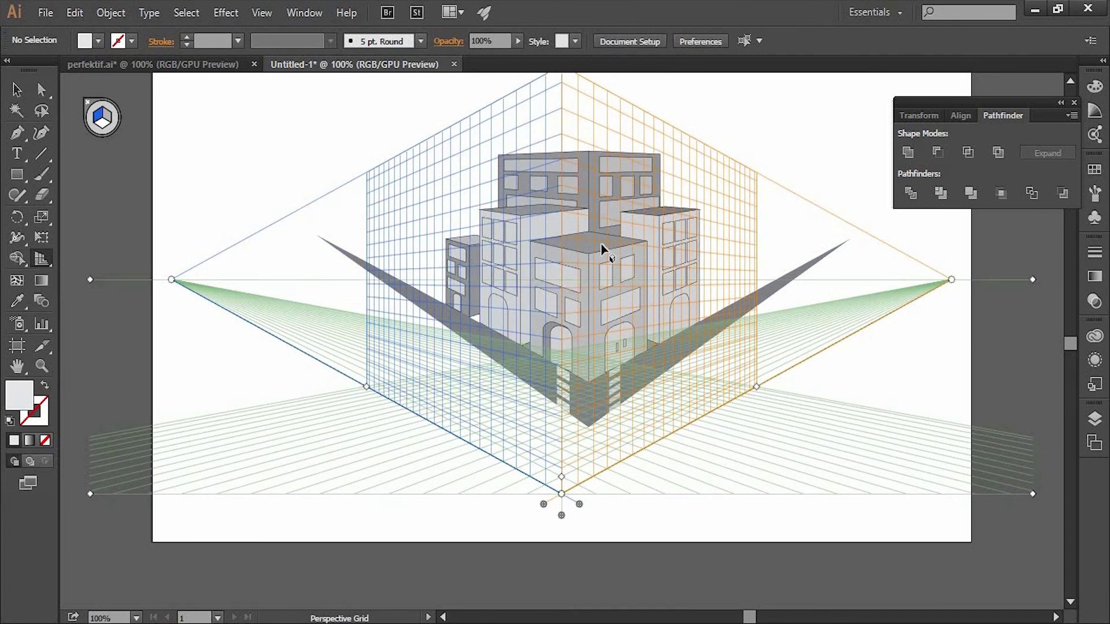
scroll(601, 248, up, 1)
mouse_move(562, 89)
mouse_down()
mouse_move(564, 317)
mouse_move(567, 253)
mouse_up()
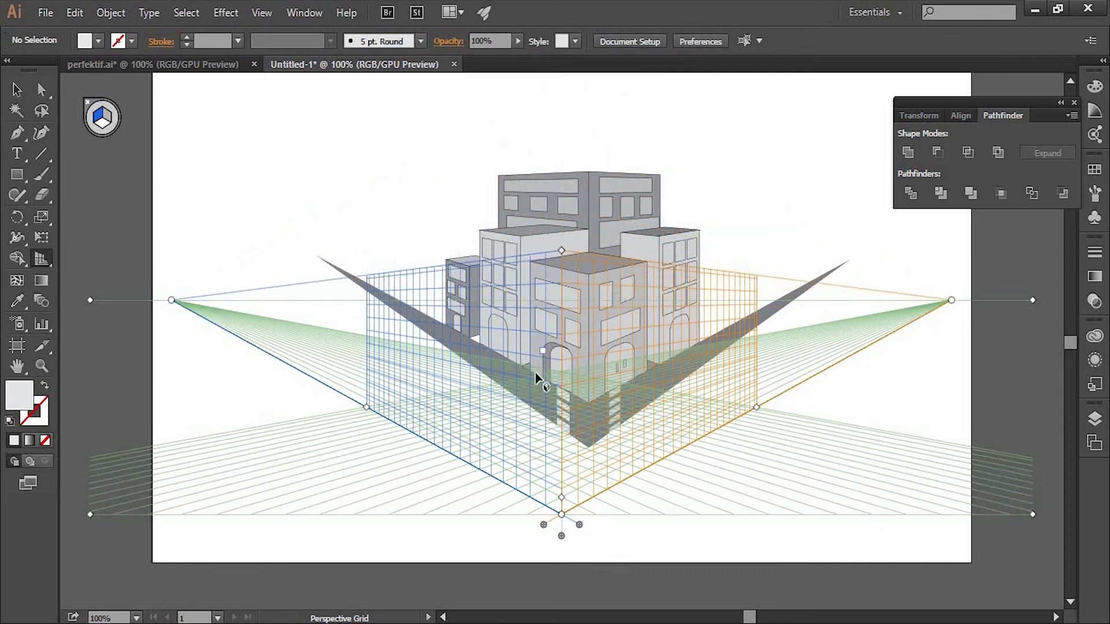
drag(477, 509, 460, 508)
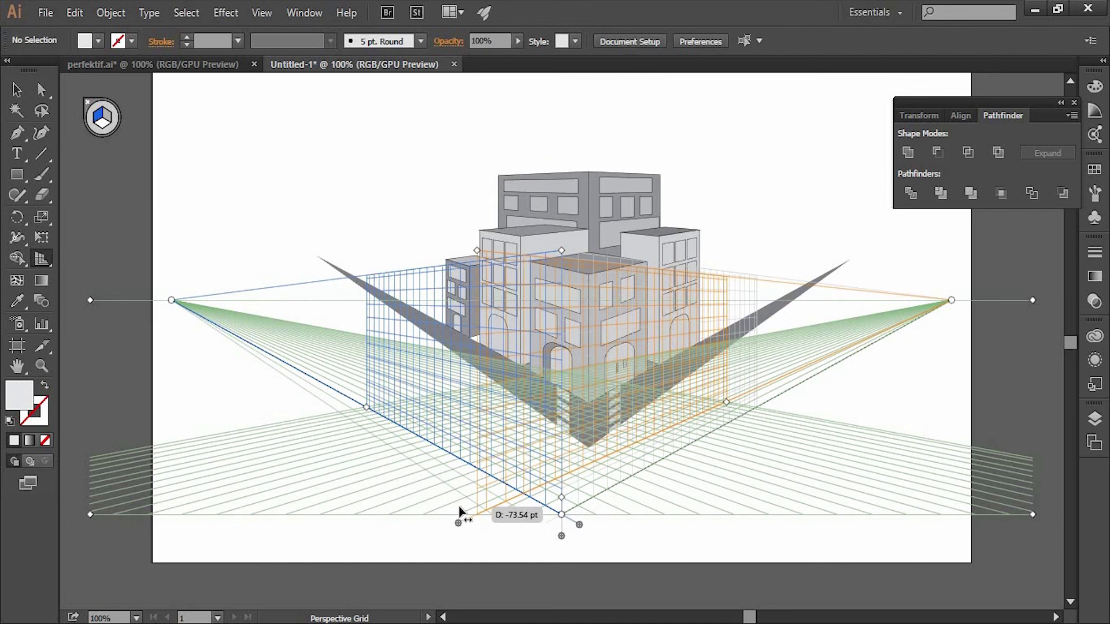
mouse_move(579, 524)
mouse_down()
mouse_move(456, 532)
mouse_move(494, 540)
mouse_up()
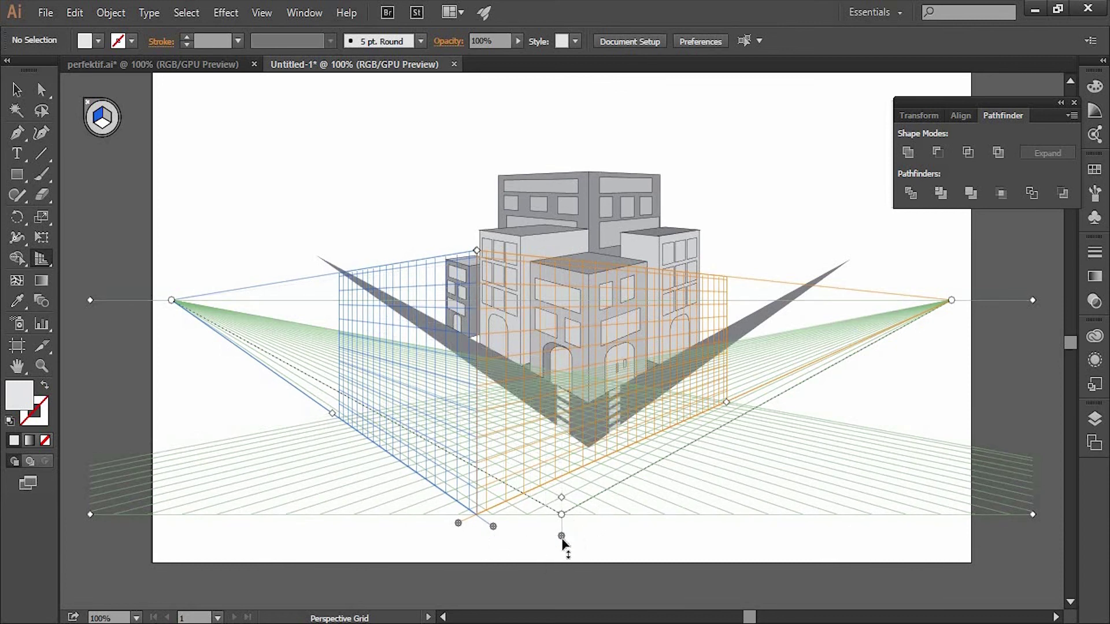
mouse_move(561, 540)
mouse_down()
mouse_move(536, 550)
mouse_move(584, 520)
mouse_move(574, 426)
mouse_up()
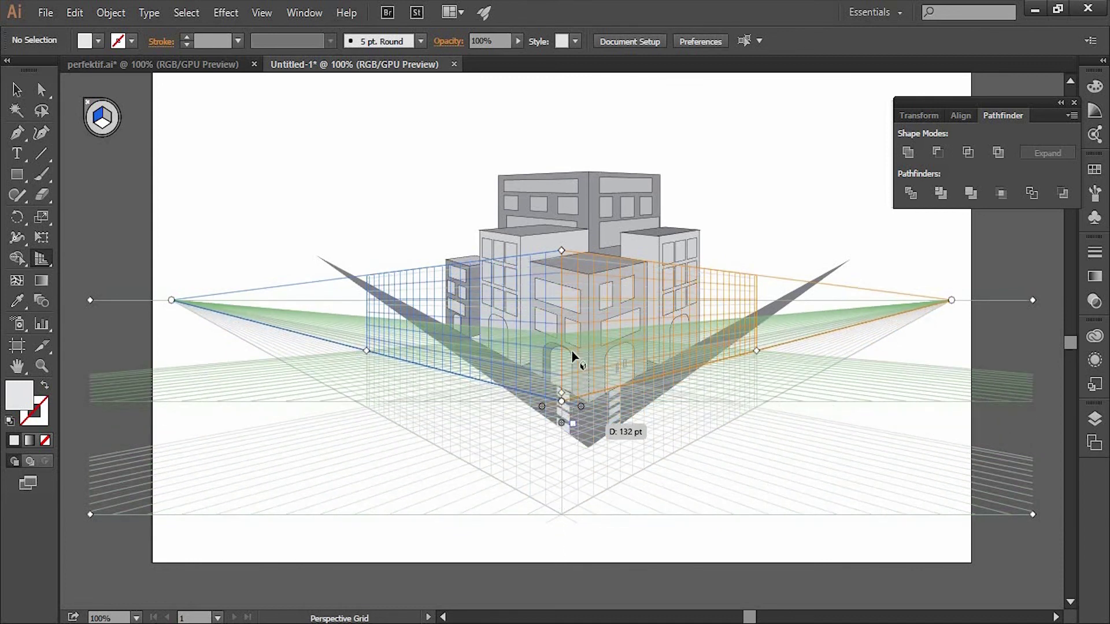
drag(573, 352, 572, 352)
drag(561, 251, 561, 114)
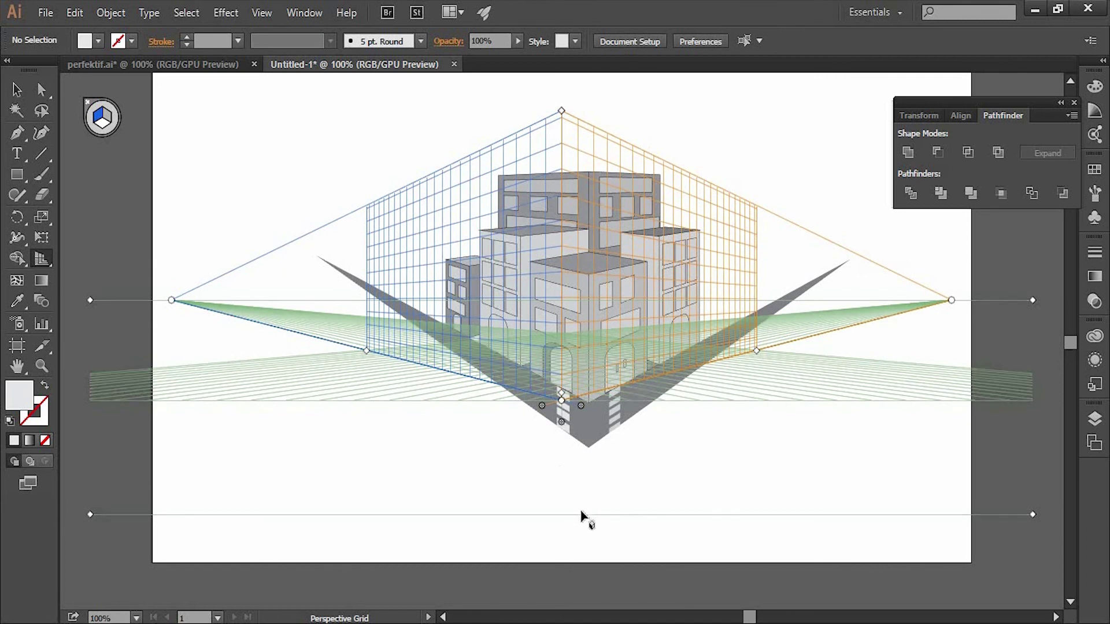
mouse_move(561, 426)
mouse_down()
mouse_move(567, 497)
mouse_move(585, 475)
mouse_move(448, 481)
mouse_up()
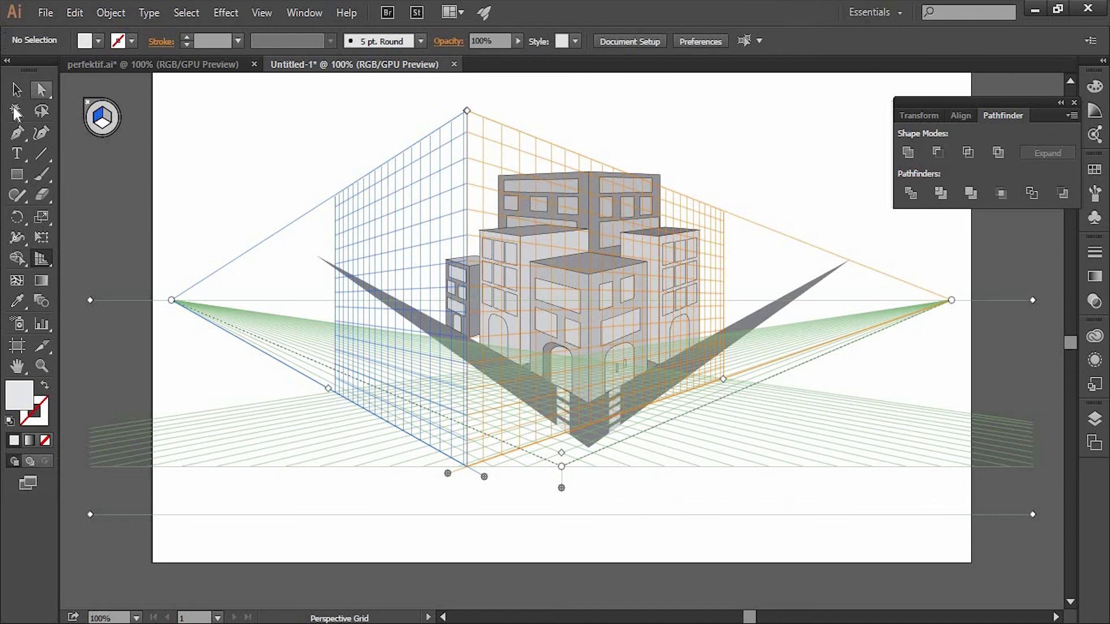
click(88, 104)
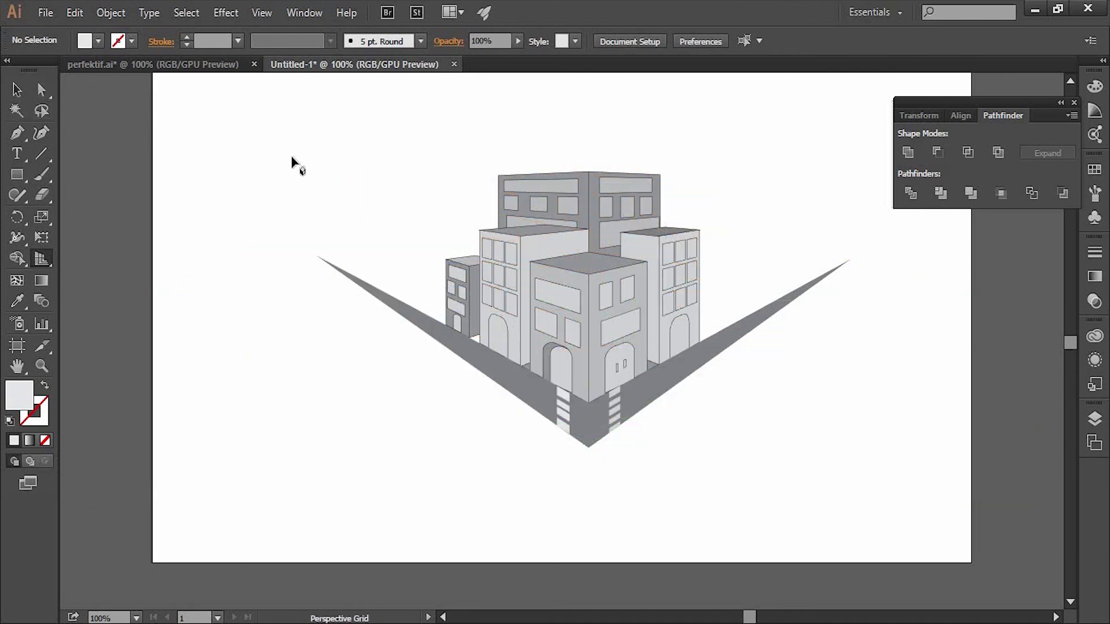